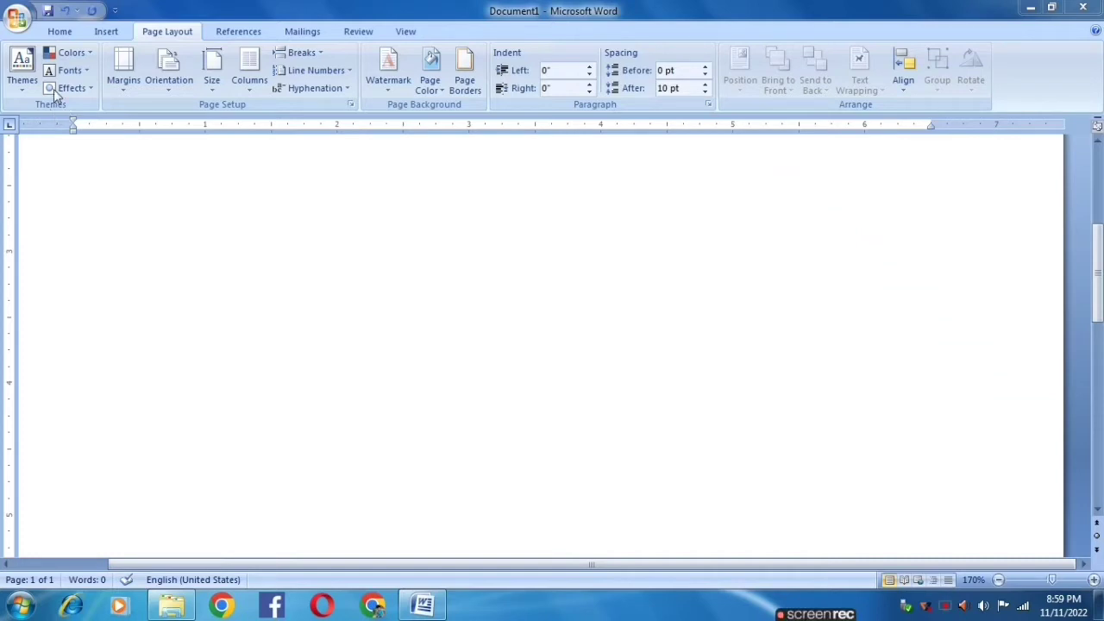
Step: Browse the Themes, Colors, Fonts and Effects galleries, closing each without applying a choice
left_click(23, 86)
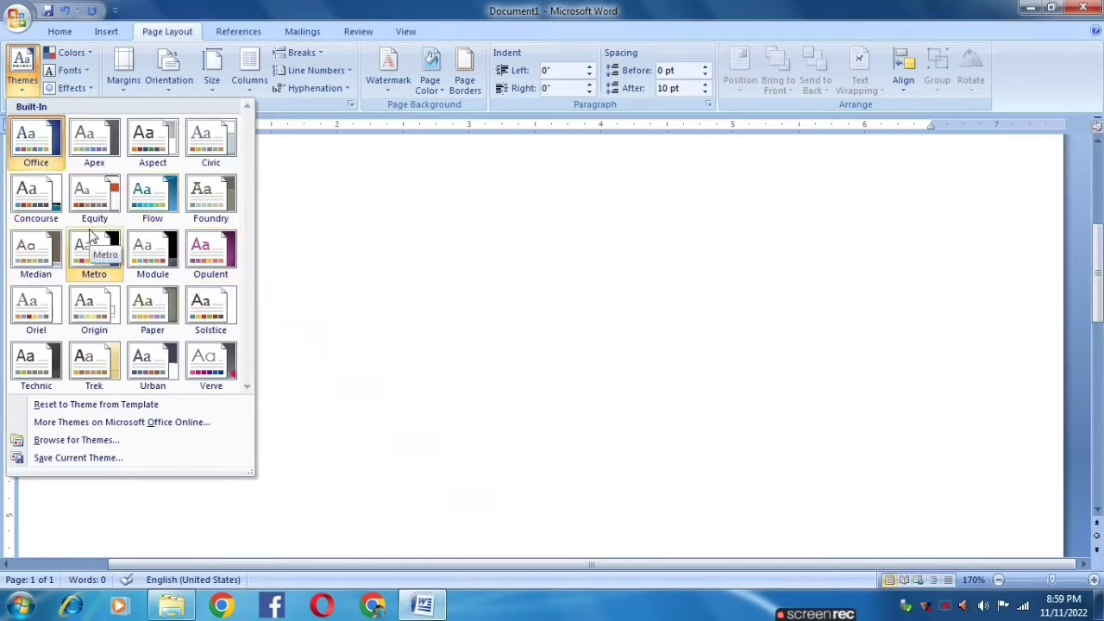
left_click(291, 239)
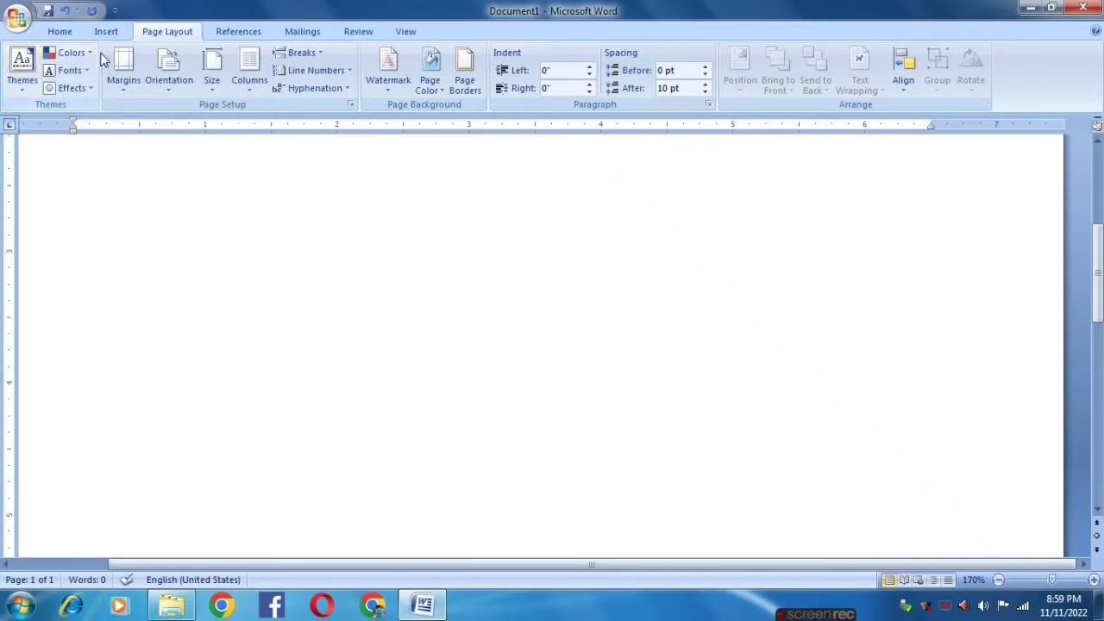
left_click(93, 54)
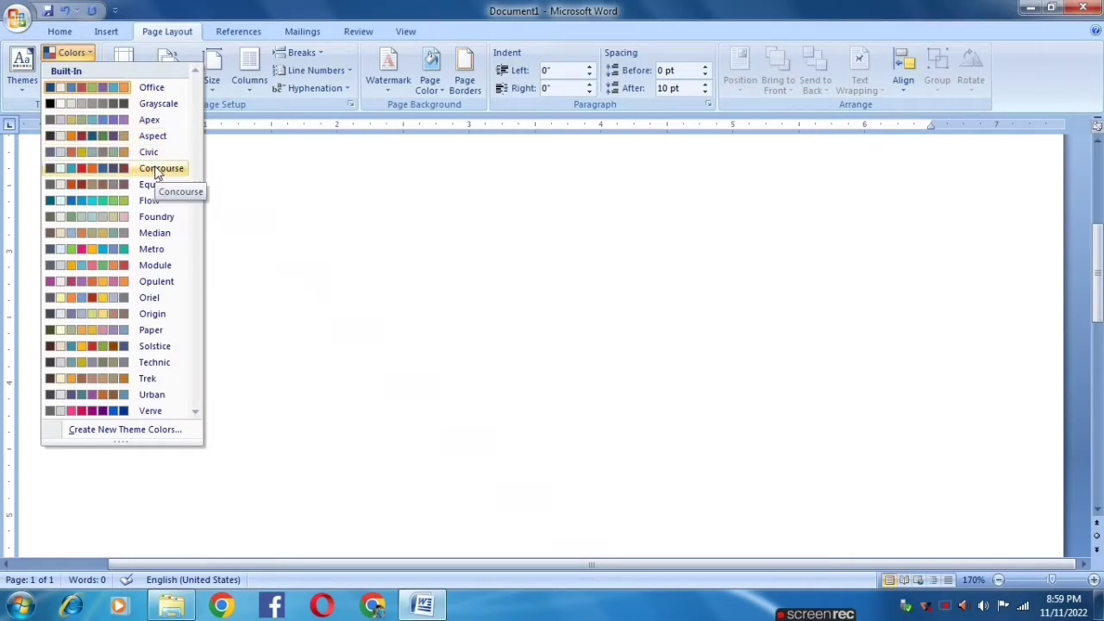
left_click(236, 178)
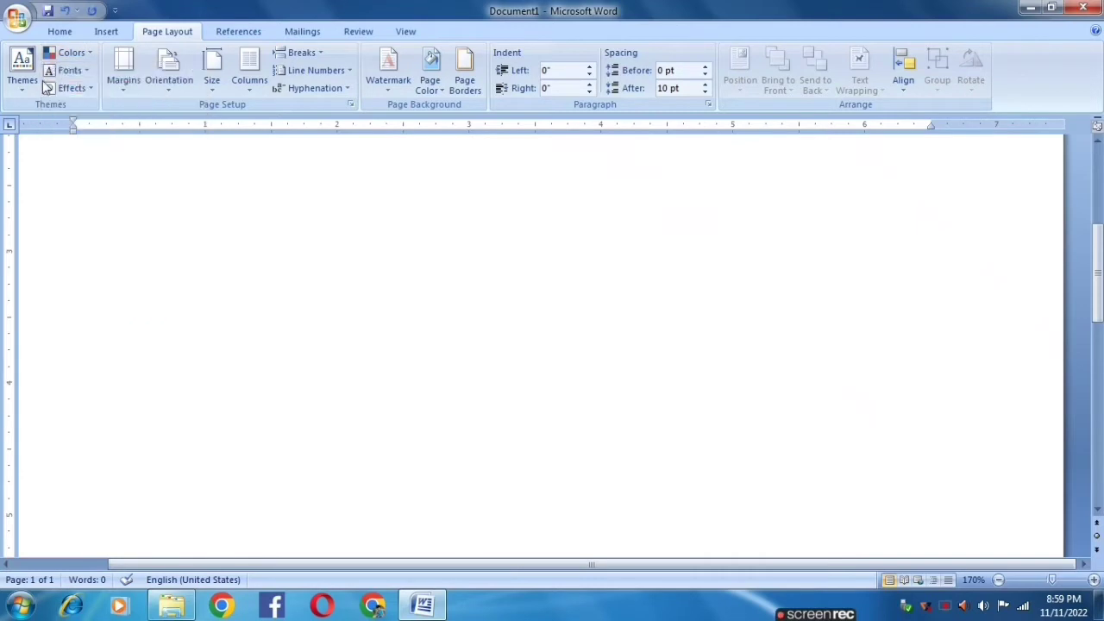
left_click(69, 70)
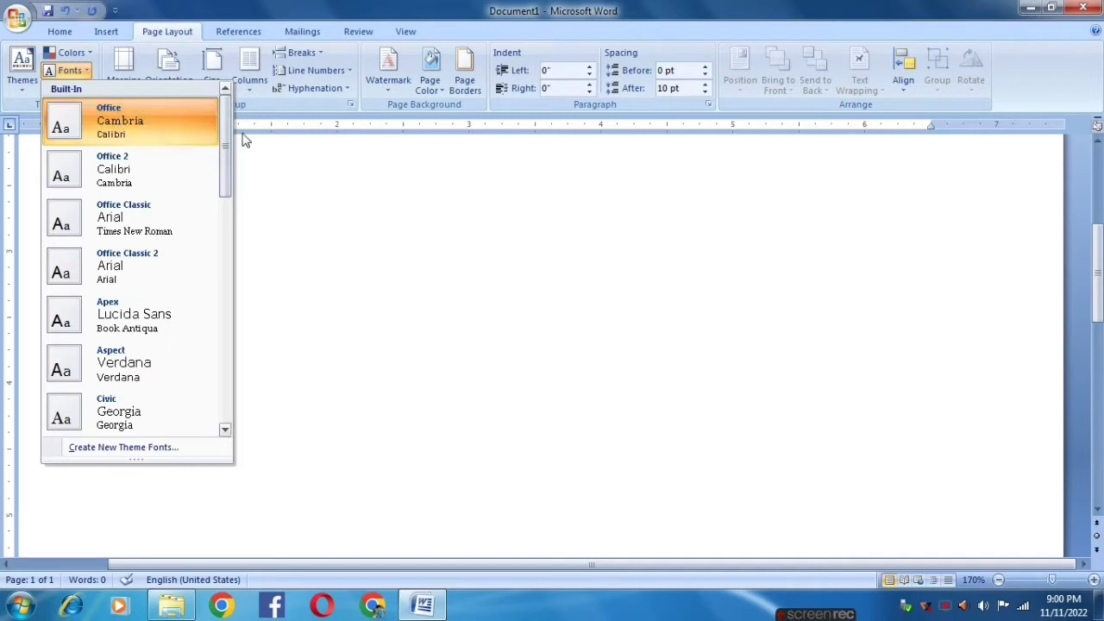
left_click(271, 170)
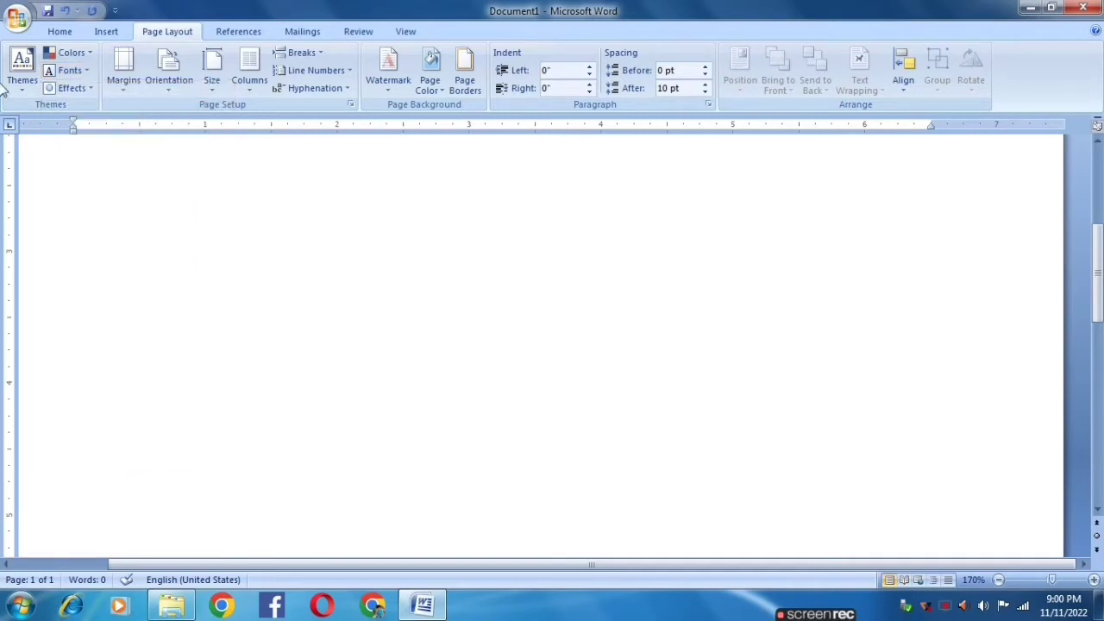
left_click(69, 88)
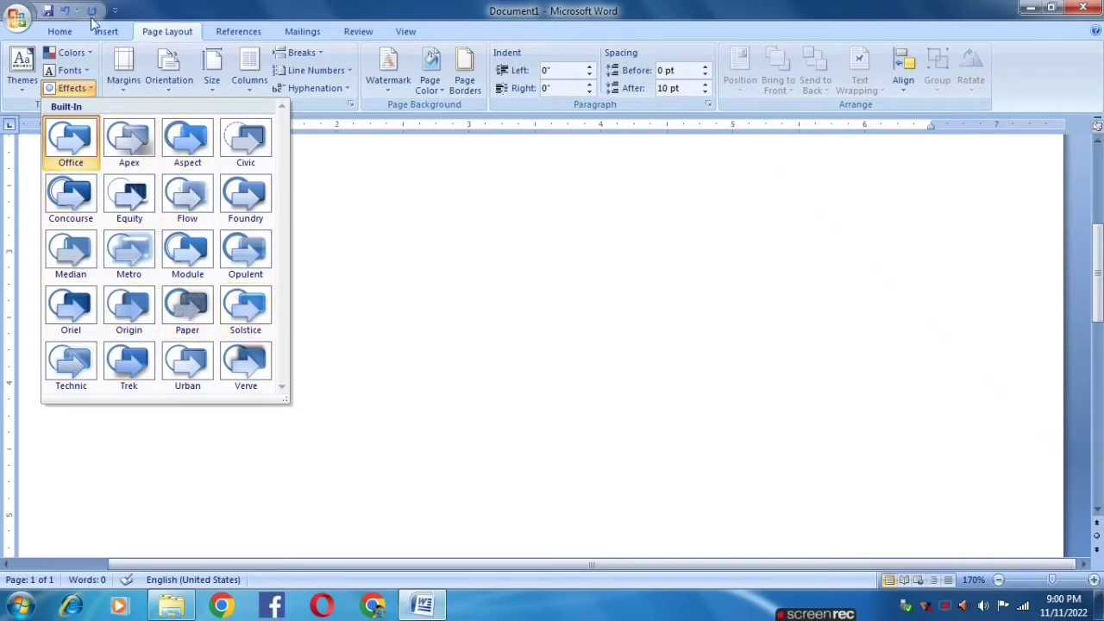
left_click(106, 35)
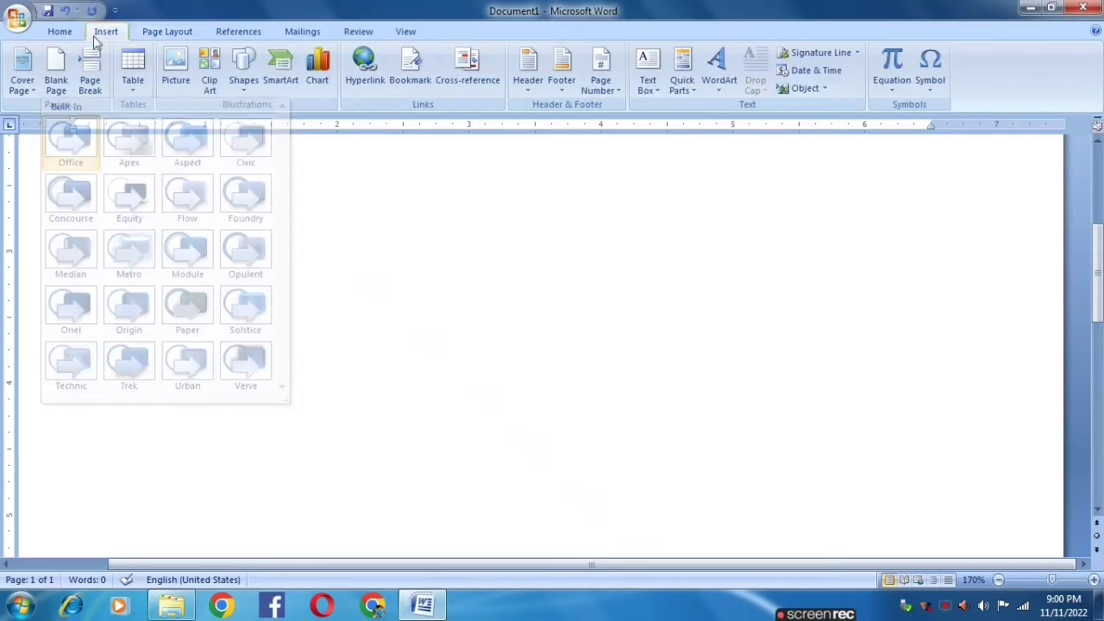
Step: Look over the Shapes gallery, then reopen and close Effects, leaving them at Office
left_click(245, 90)
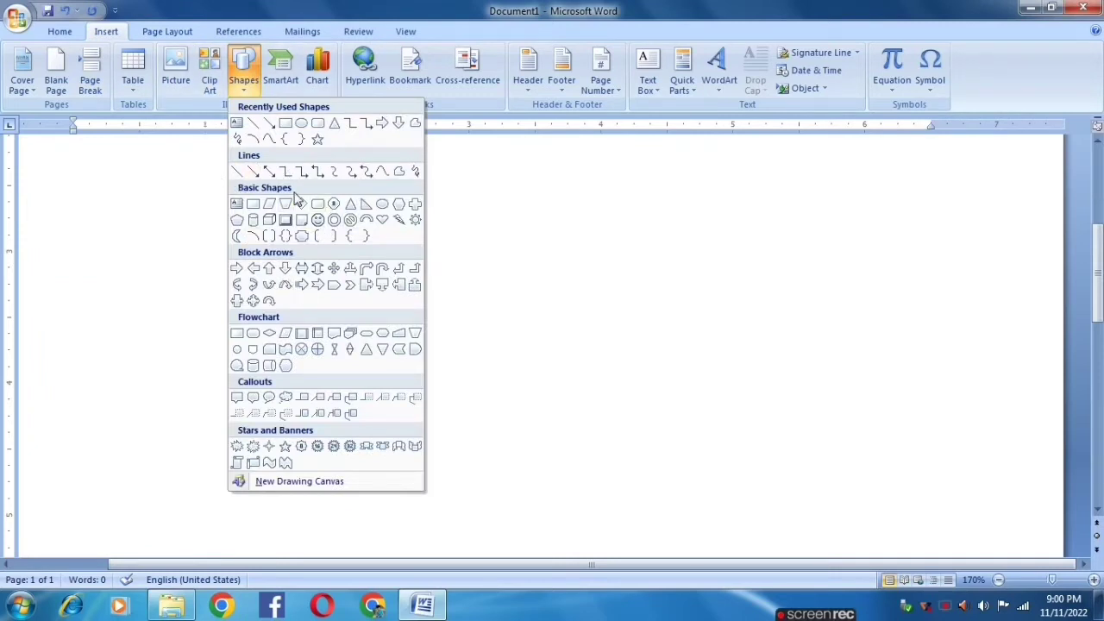
left_click(166, 33)
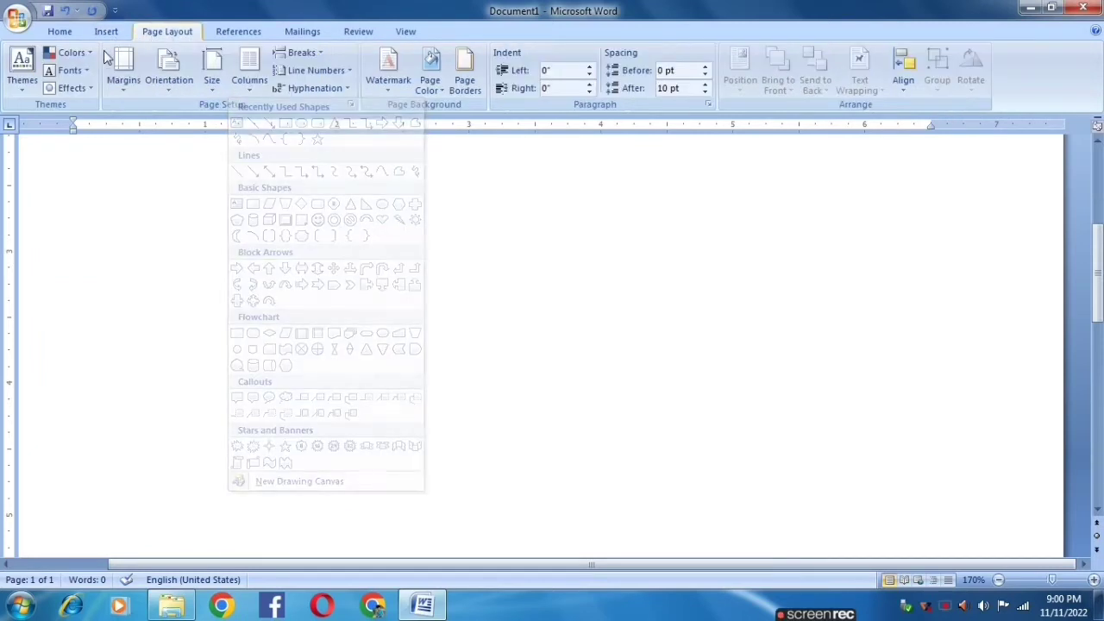
left_click(90, 88)
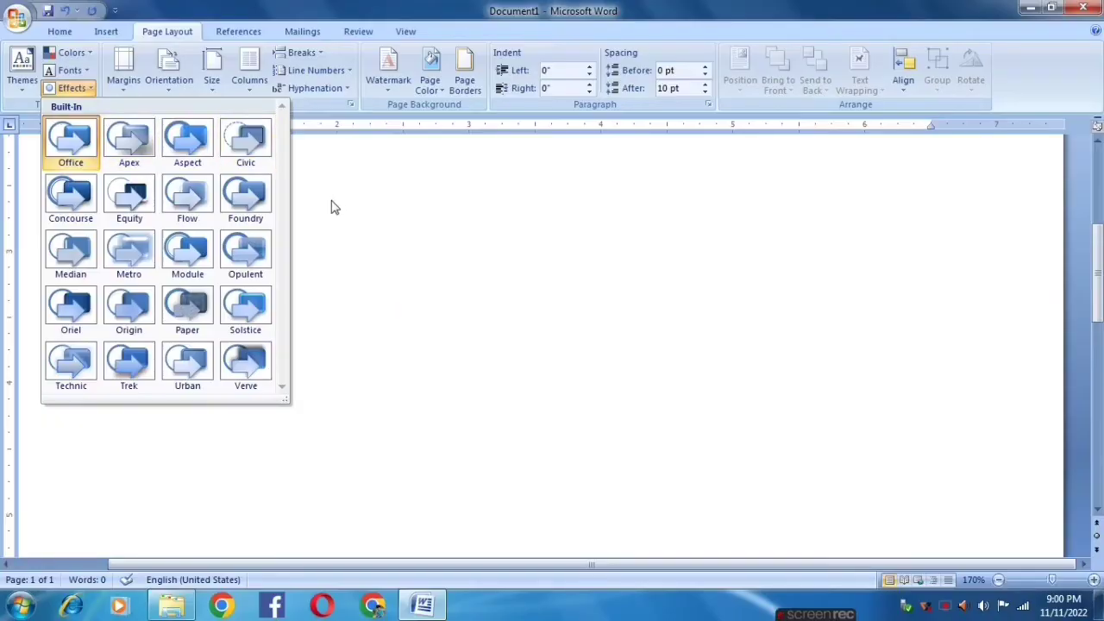
left_click(335, 201)
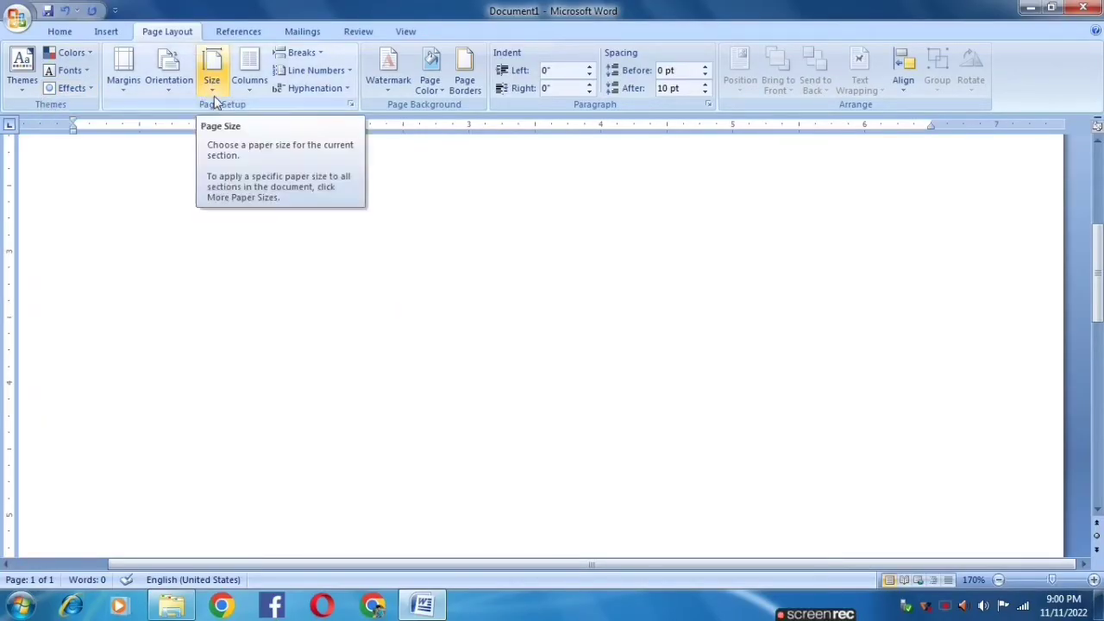
Step: Bring up the Page Setup Paper tab via More Paper Sizes, showing Letter 8.5" × 11"
left_click(214, 97)
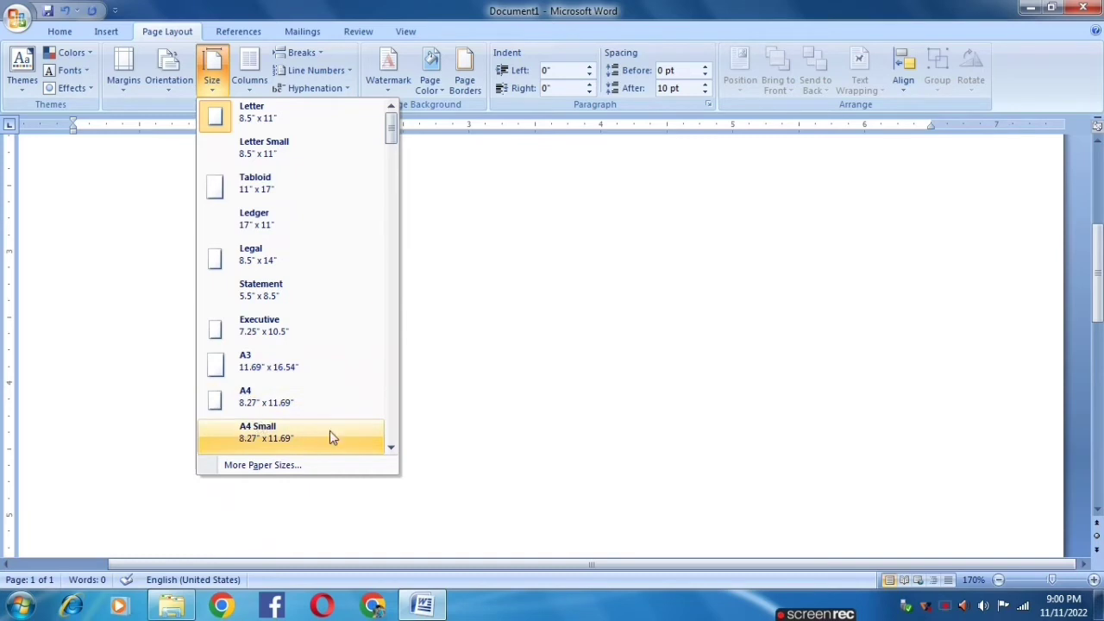
left_click(295, 467)
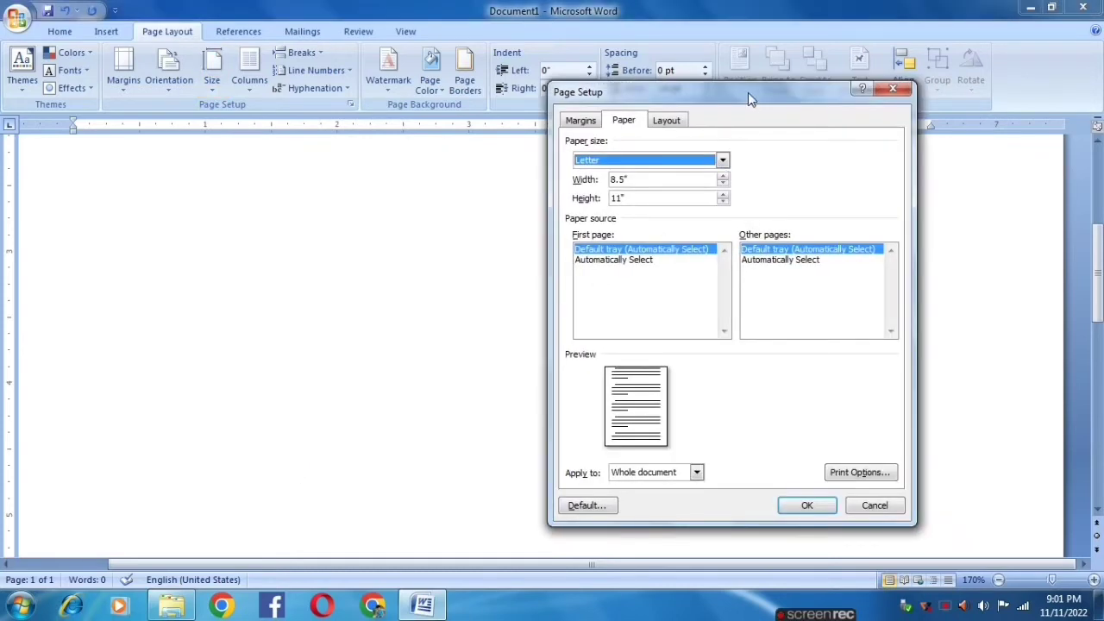
Step: Set the custom paper width to 9.5"
mouse_move(745, 92)
left_mouse_down()
mouse_move(473, 146)
mouse_move(270, 107)
left_mouse_up()
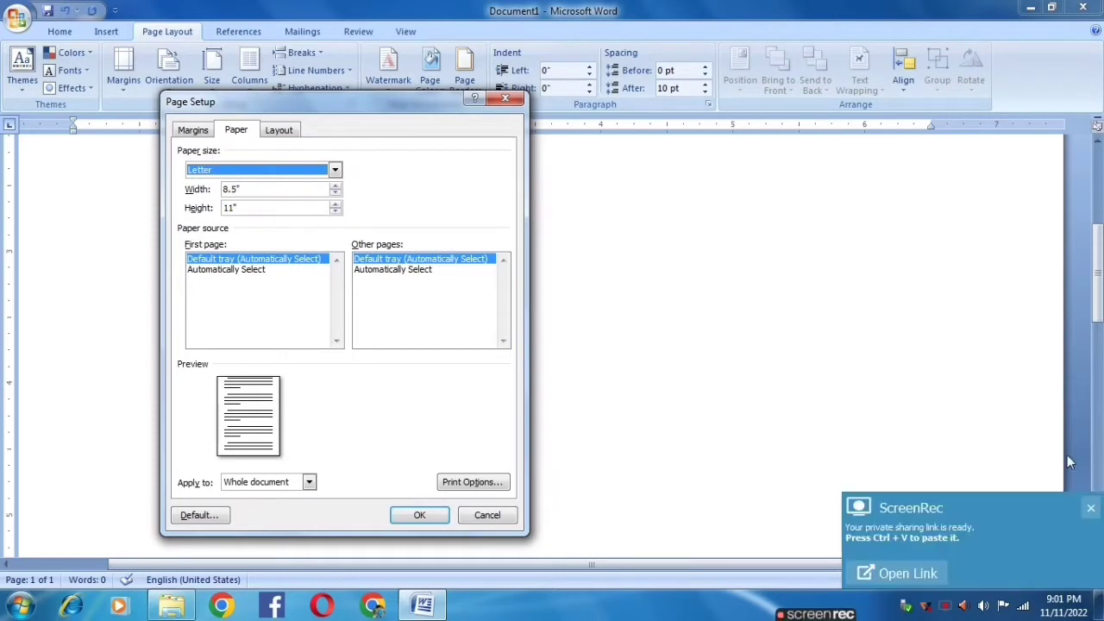
left_click(1090, 508)
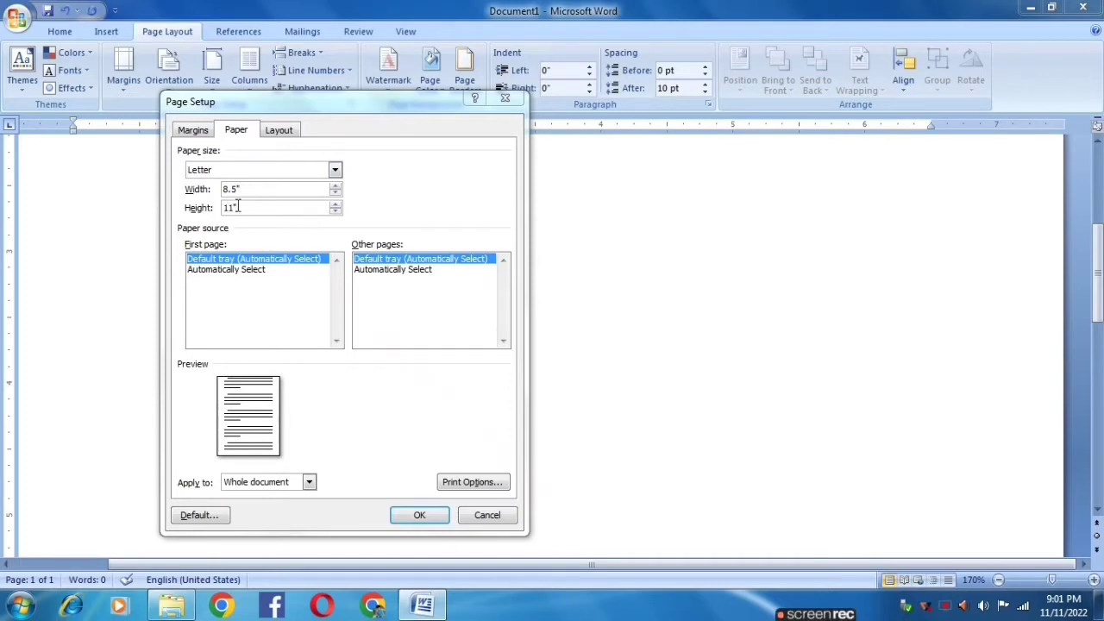
left_click(224, 194)
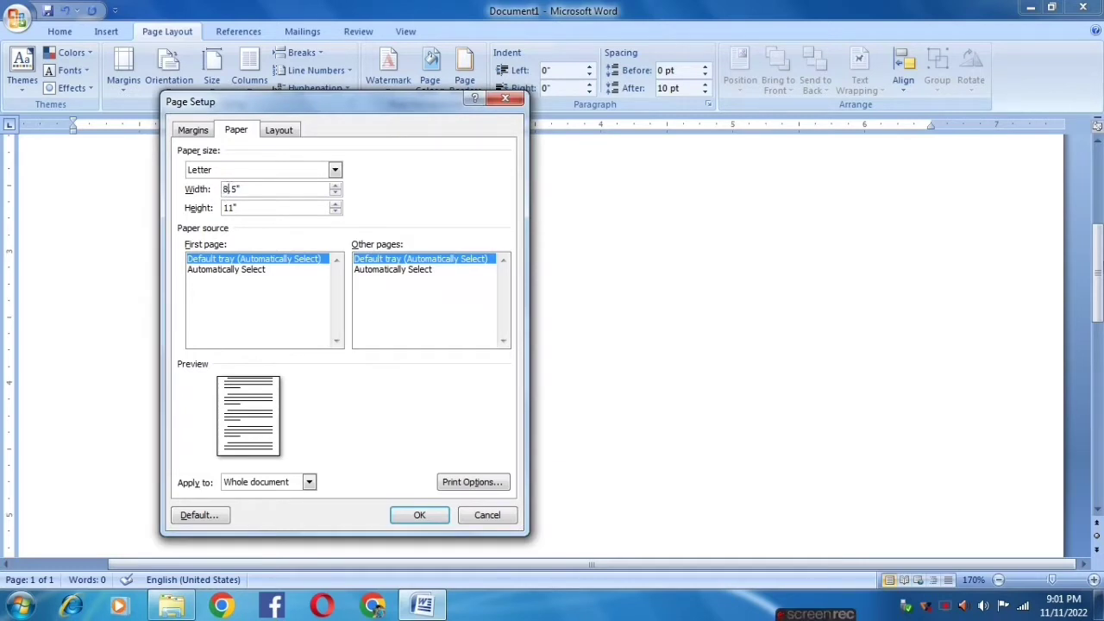
key("BackSpace")
type("9")
left_click(282, 207)
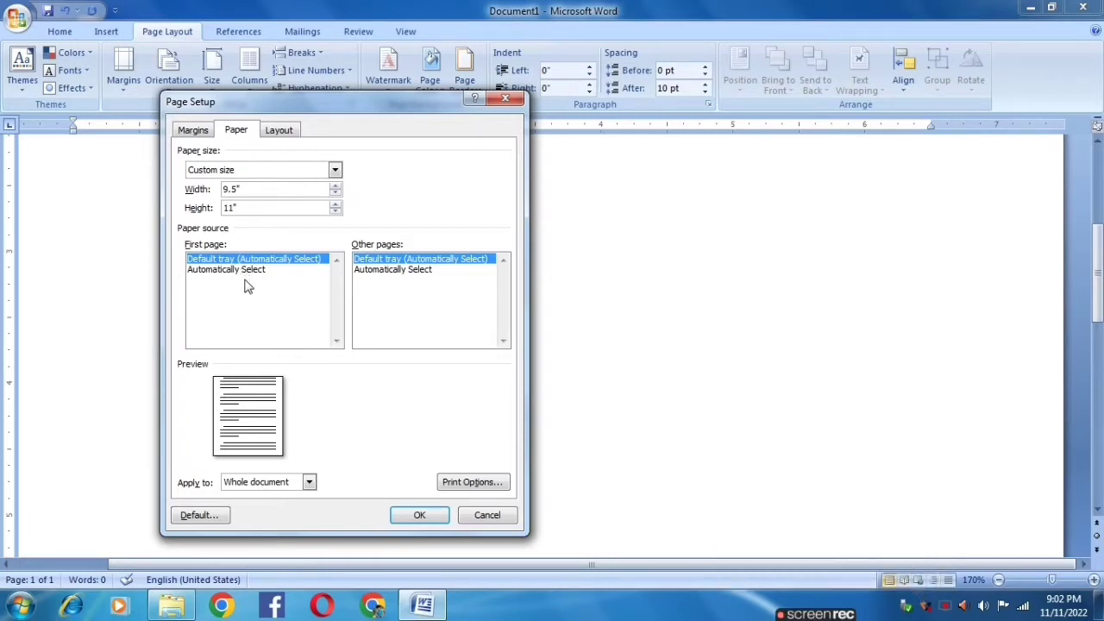
Step: Step the paper height to 10.8" with the spinner and review the Apply to choices
left_click(335, 212)
left_click(335, 211)
left_click(335, 212)
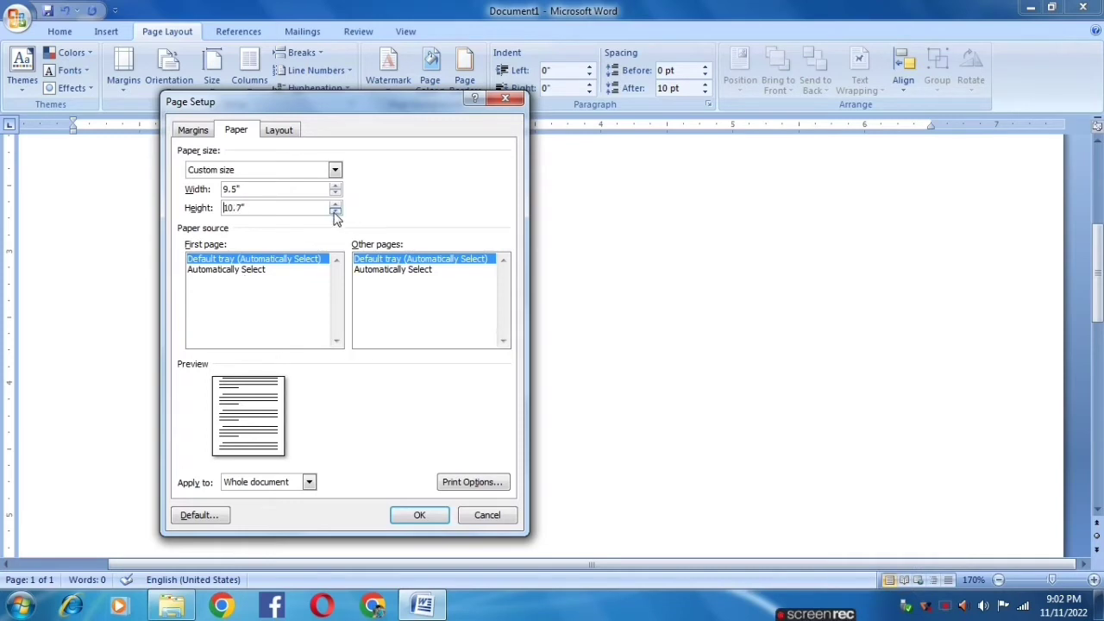
left_click(335, 204)
left_click(335, 205)
left_click(335, 204)
left_click(335, 205)
left_click(335, 204)
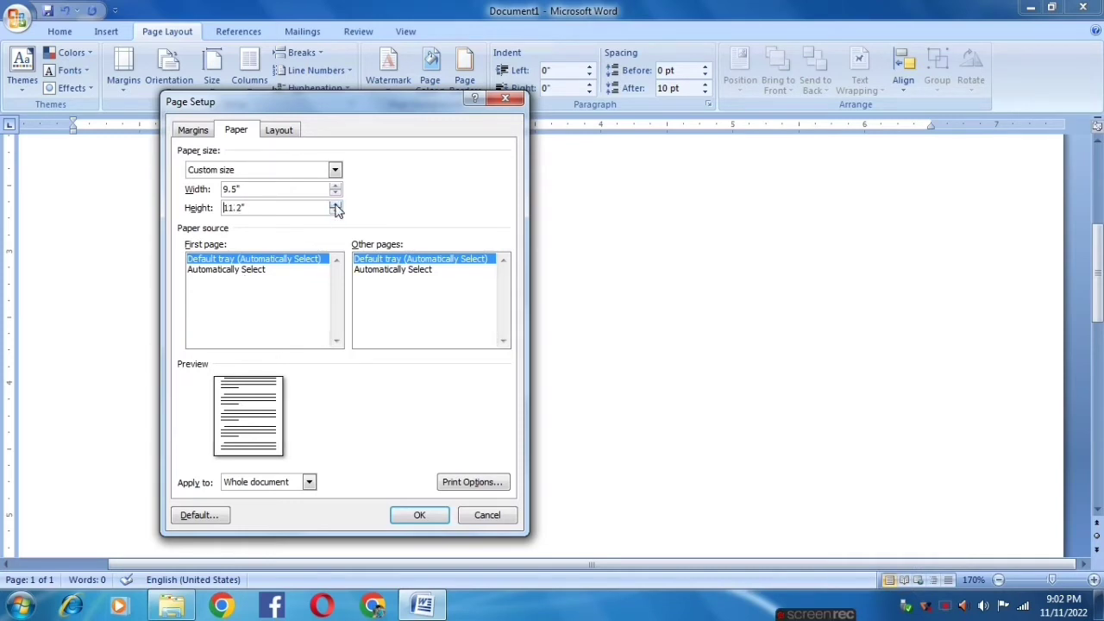
left_click(336, 205)
left_click(336, 205)
left_click(336, 205)
left_click(335, 212)
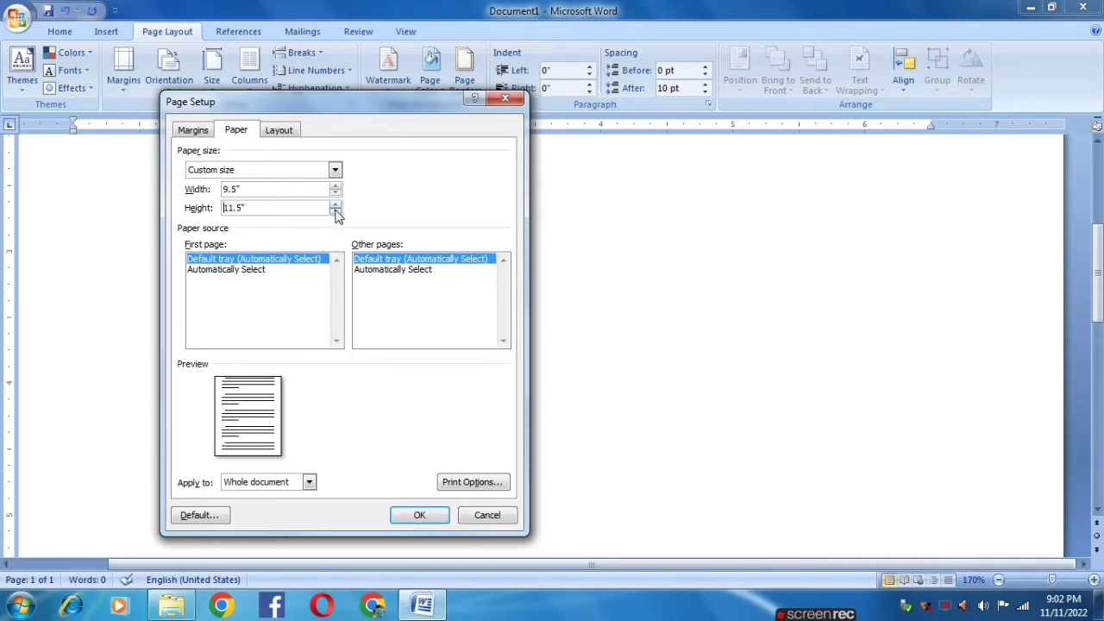
left_click(335, 212)
left_click(335, 212)
left_click(335, 211)
left_click(335, 211)
left_click(334, 211)
left_click(335, 211)
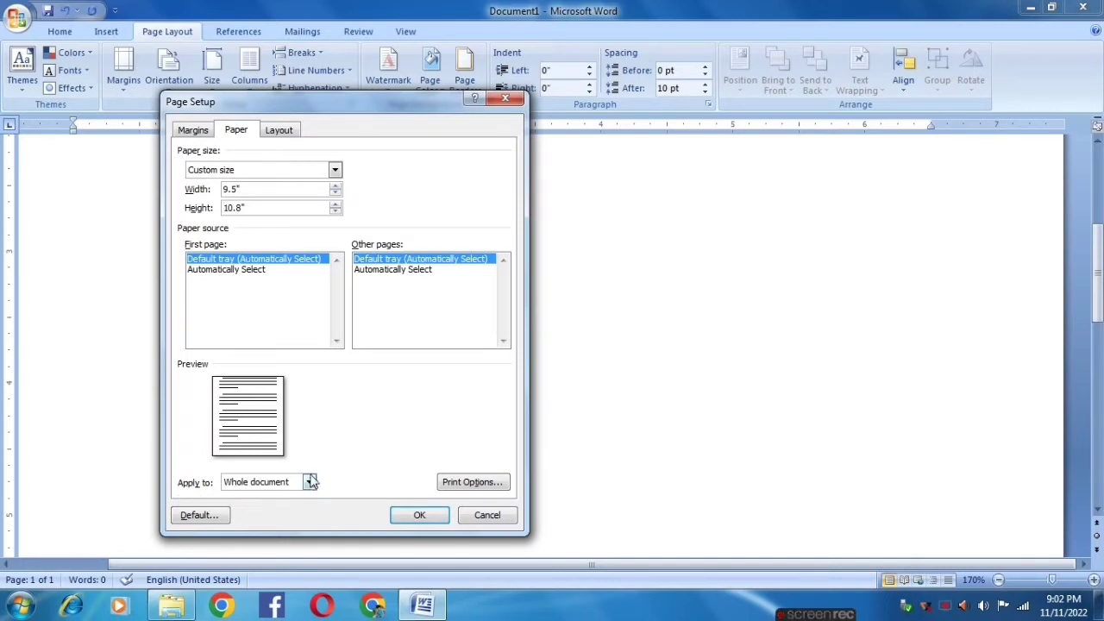
left_click(309, 484)
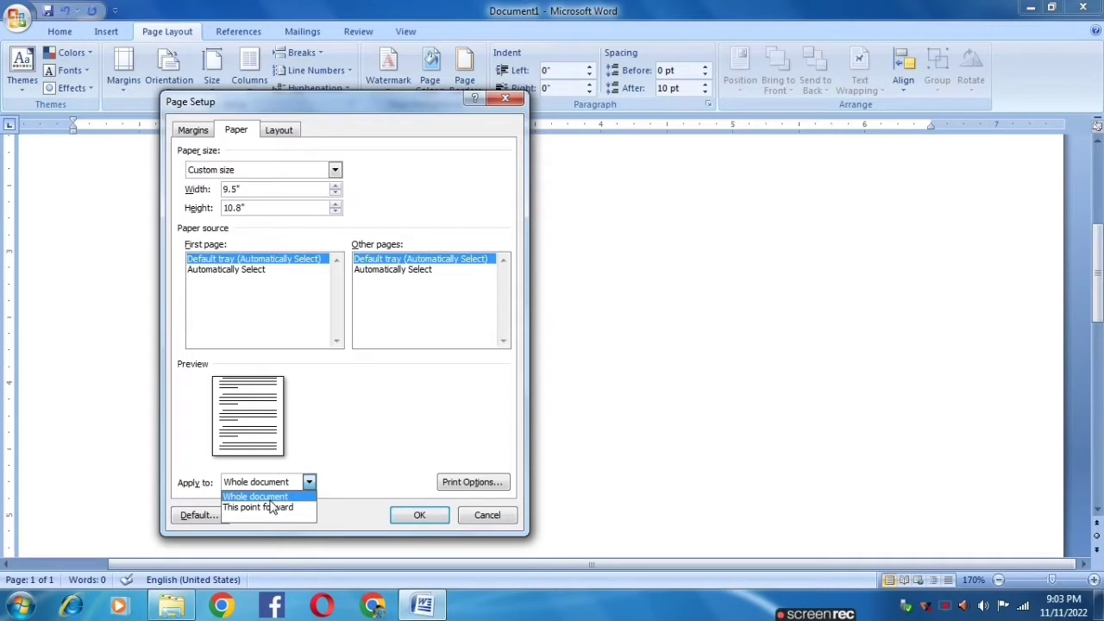
left_click(776, 387)
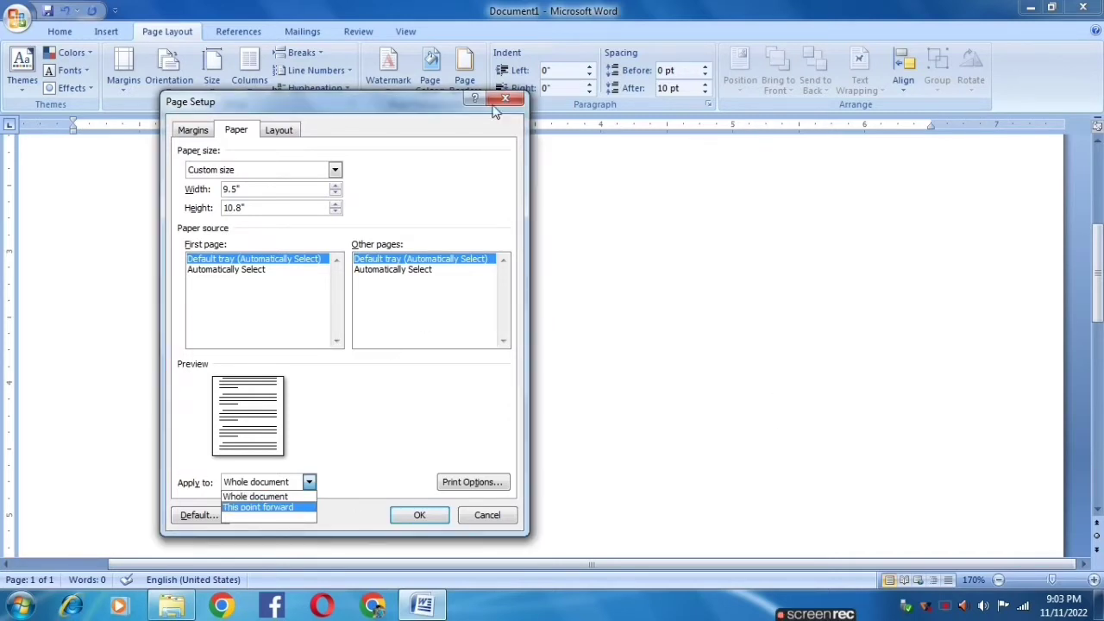
Step: Cancel Page Setup and generate sample text with =rand(10,10)
left_click(488, 517)
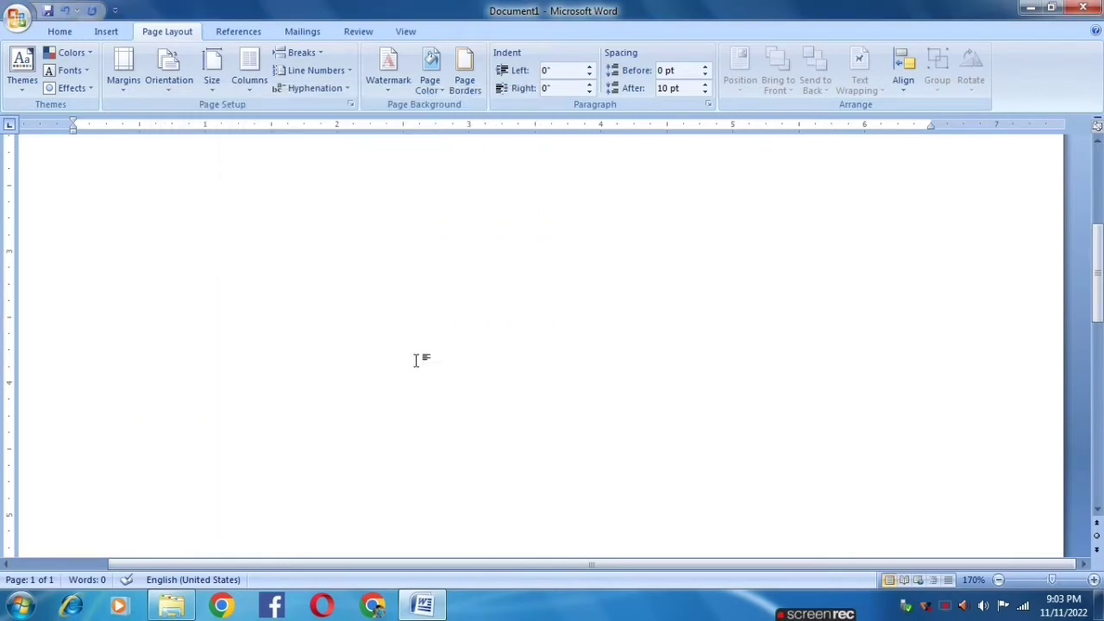
scroll(279, 224, "up", 1)
scroll(394, 264, "up", 1)
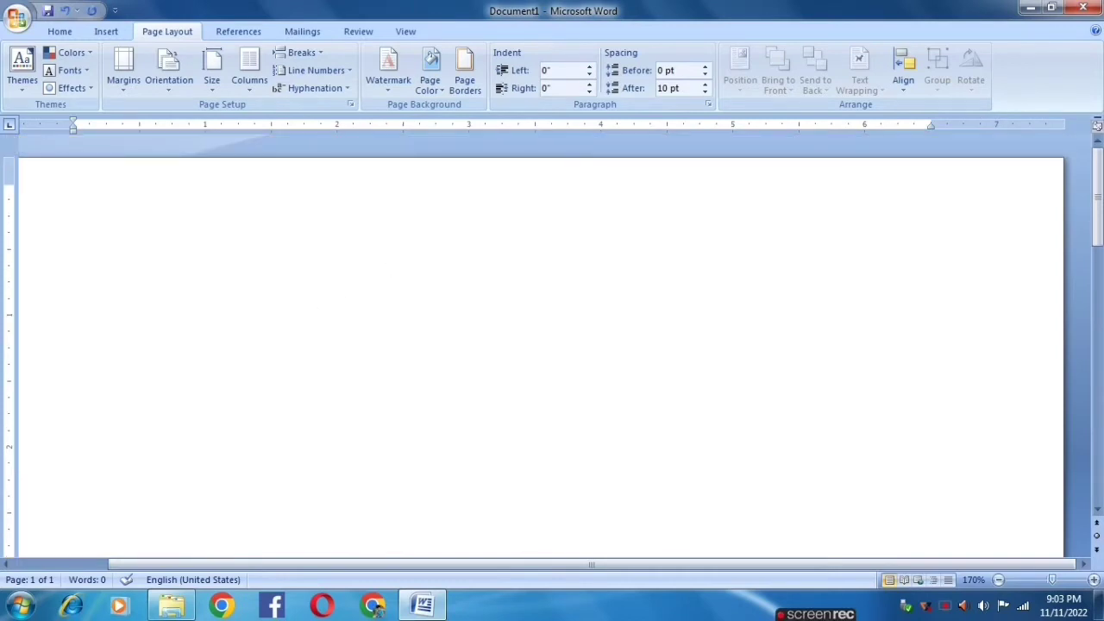
type("=rand(10,10)")
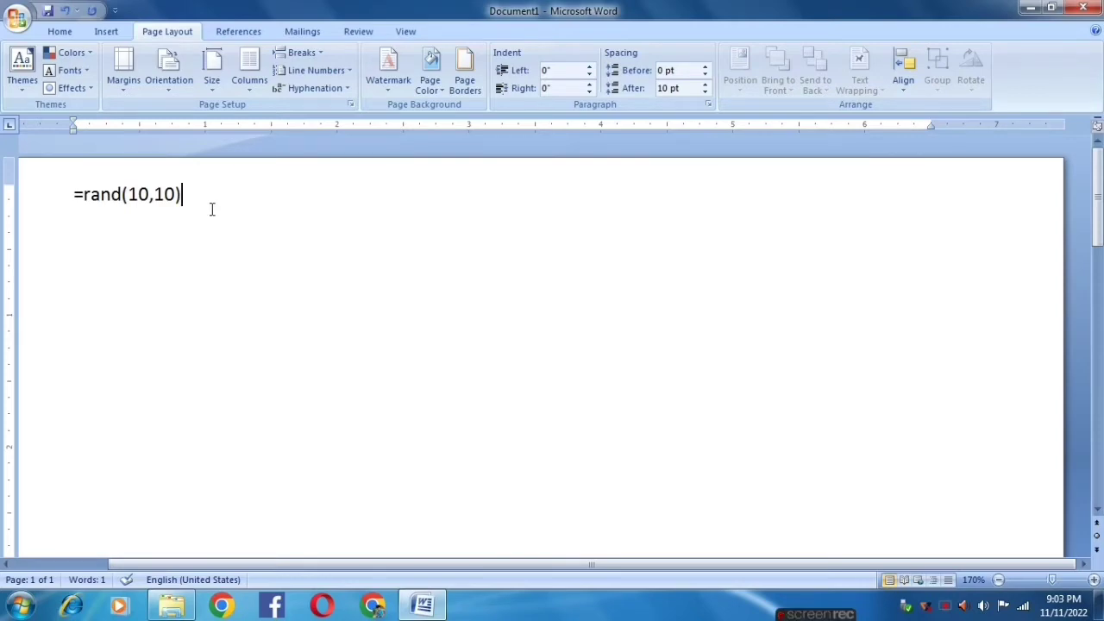
key("Return")
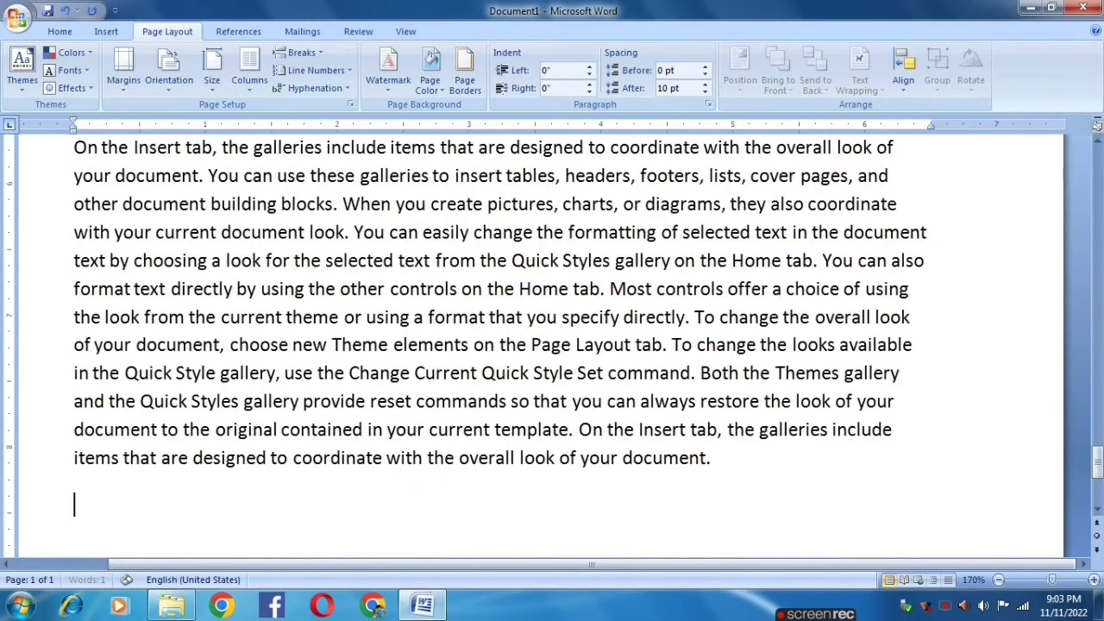
Step: Select the opening text, about 480 of the 2,055 words
scroll(402, 264, "up", 5)
scroll(401, 265, "up", 5)
scroll(402, 265, "up", 5)
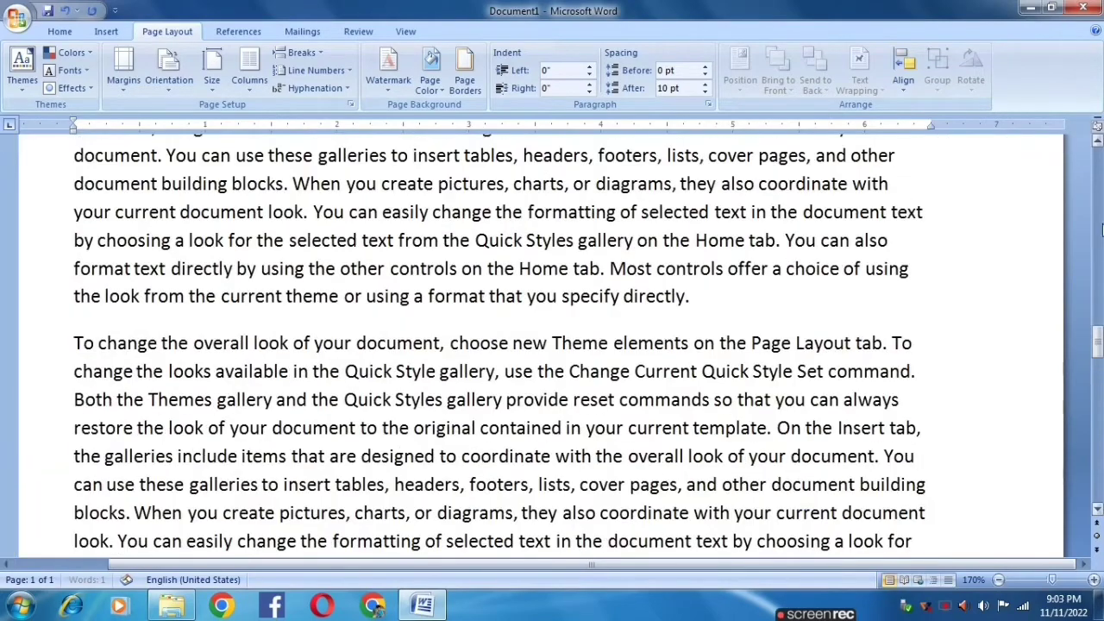
left_click_drag(1097, 371, 1049, 123)
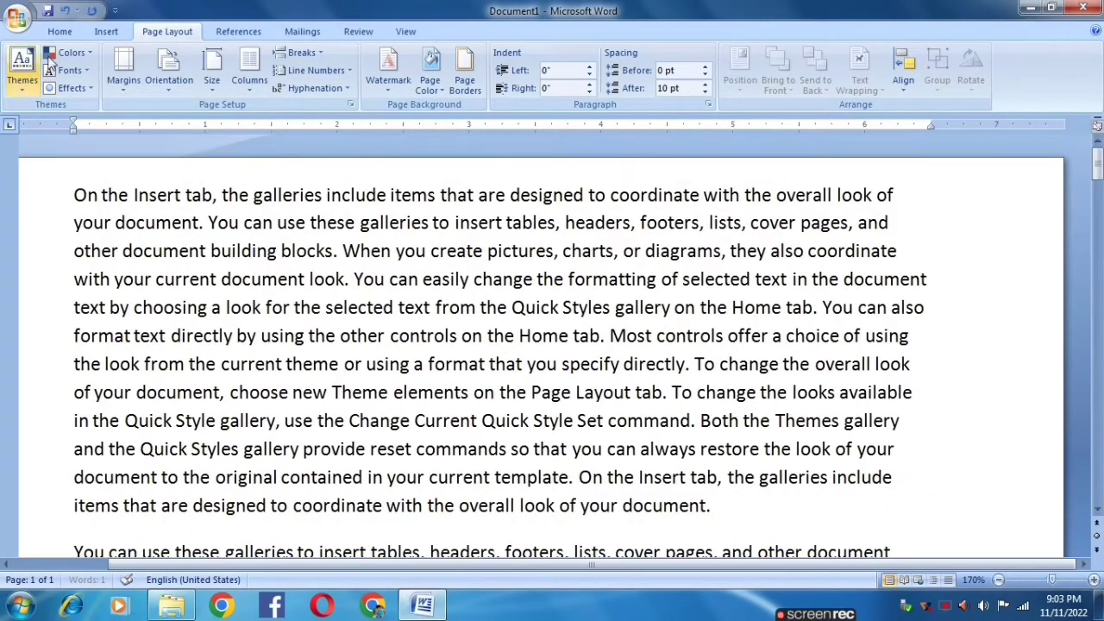
mouse_move(75, 194)
left_mouse_down()
mouse_move(613, 552)
mouse_move(898, 419)
left_mouse_up()
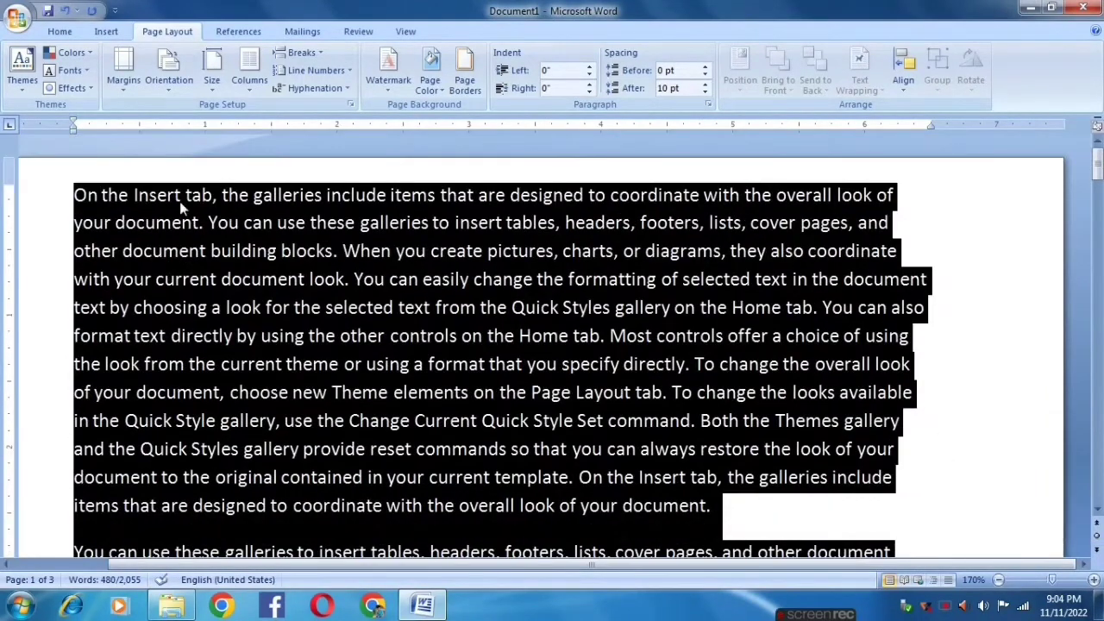
left_click(211, 73)
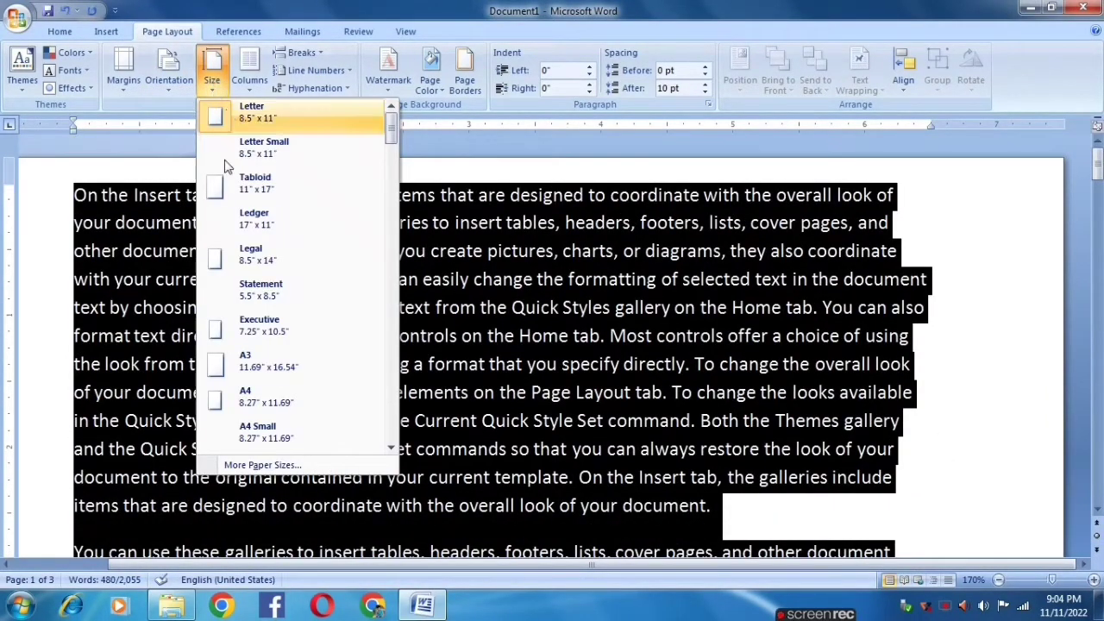
left_click(267, 465)
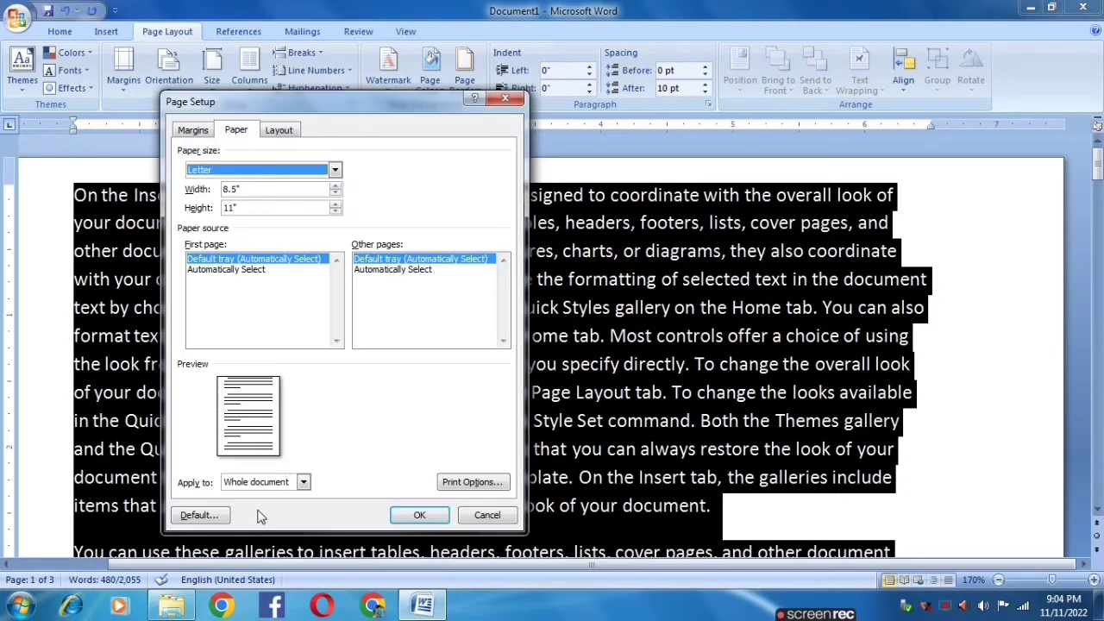
left_click(303, 485)
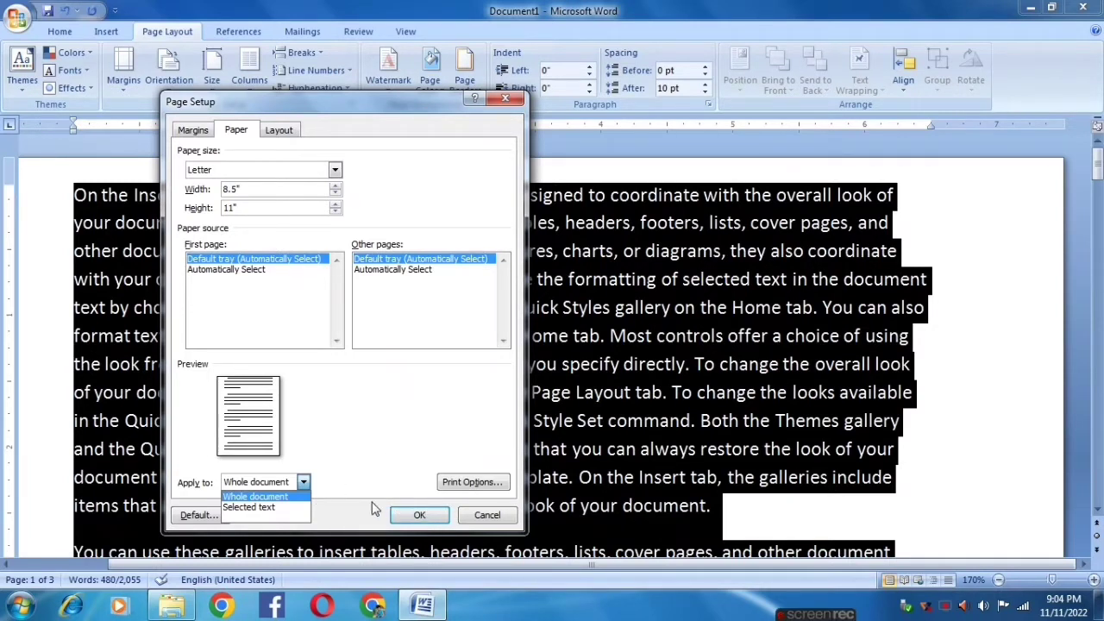
left_click(420, 518)
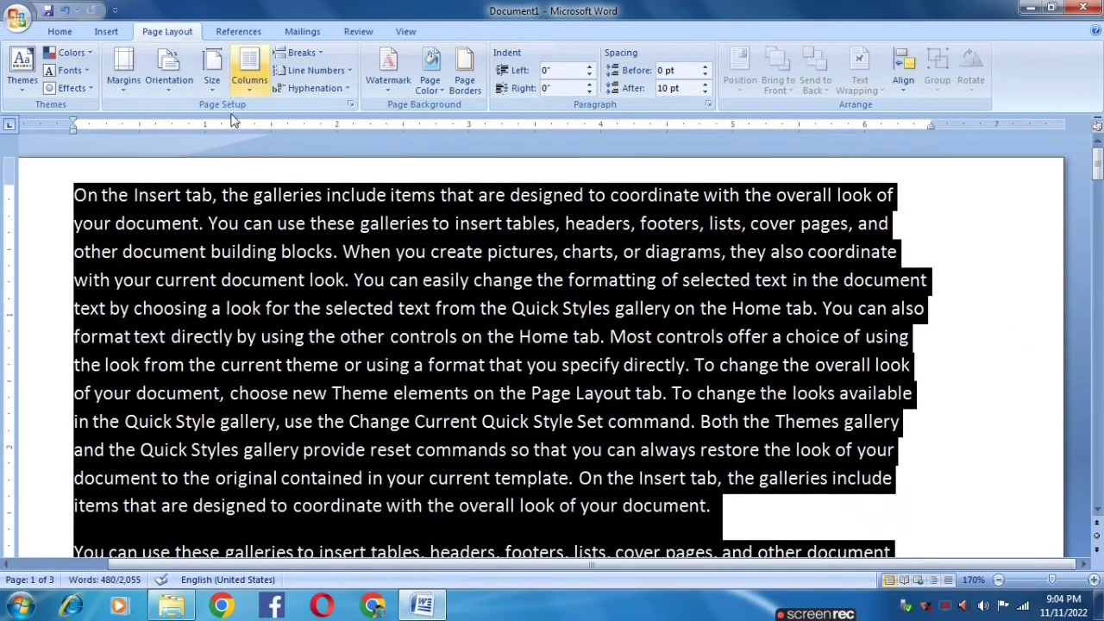
scroll(353, 382, "down", 2)
scroll(570, 360, "down", 2)
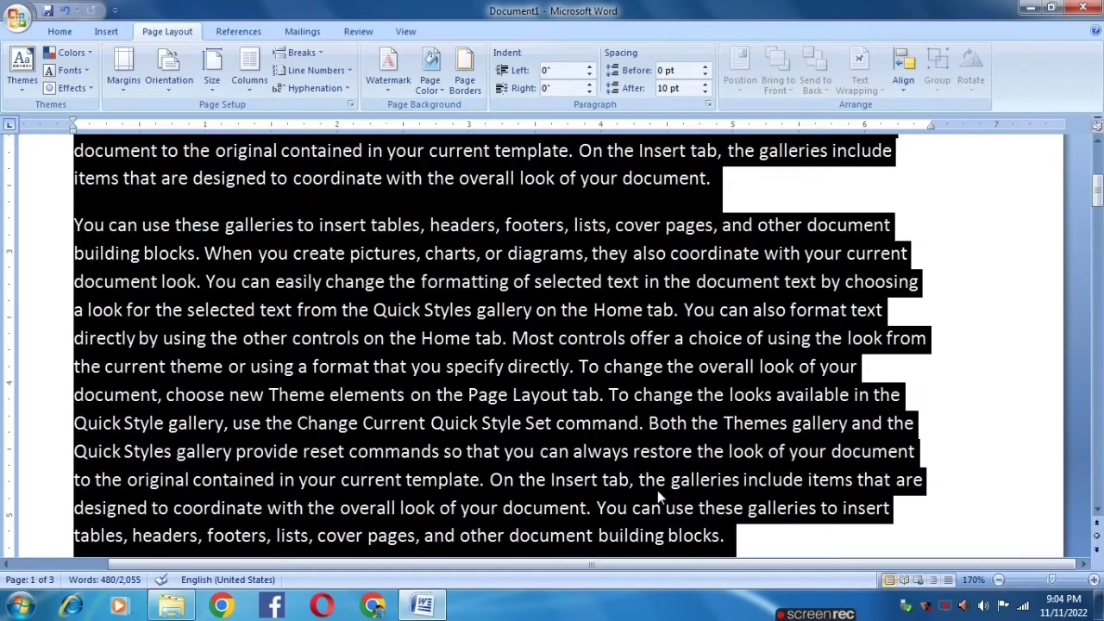
scroll(658, 490, "down", 2, "ctrl")
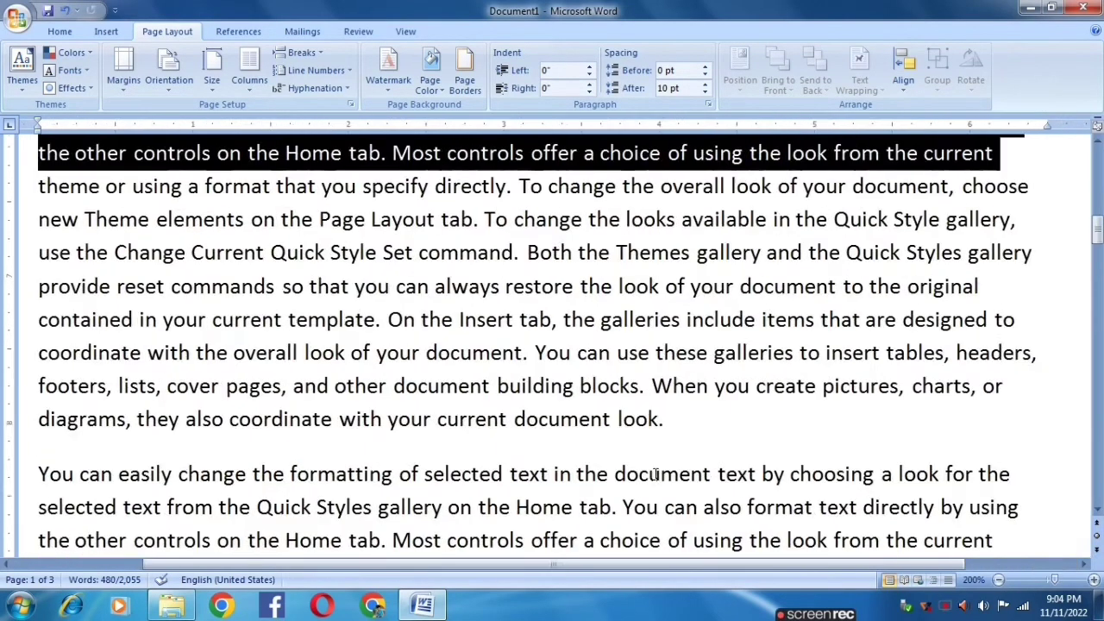
scroll(654, 485, "down", 2, "ctrl")
scroll(649, 478, "down", 1, "ctrl")
scroll(646, 473, "down", 1, "ctrl")
scroll(646, 473, "down", 1, "ctrl")
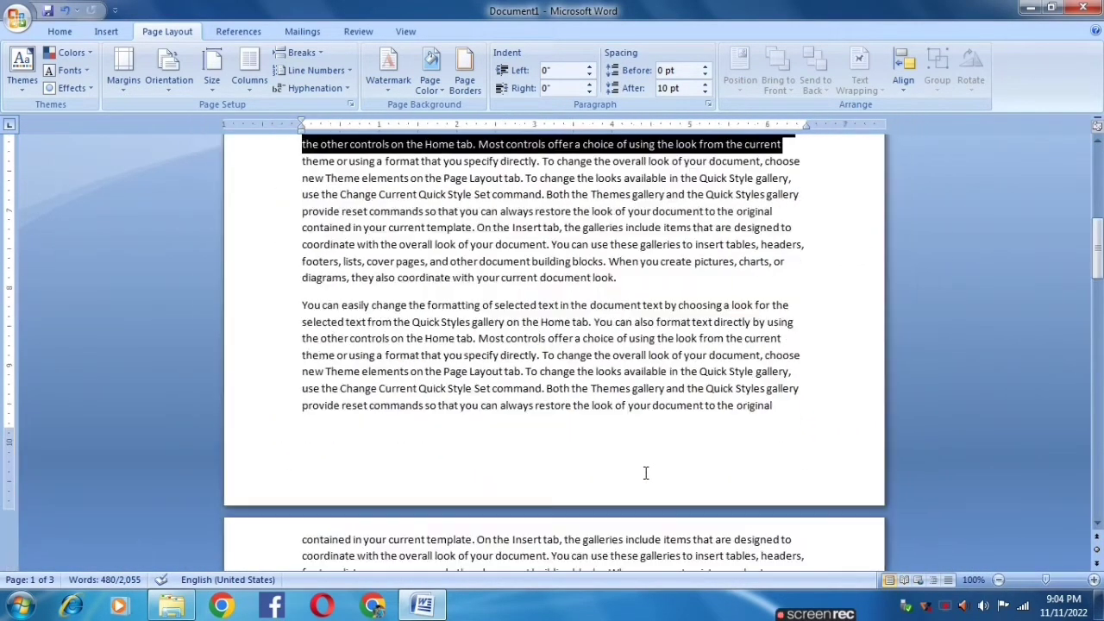
scroll(645, 473, "up", 2, "ctrl")
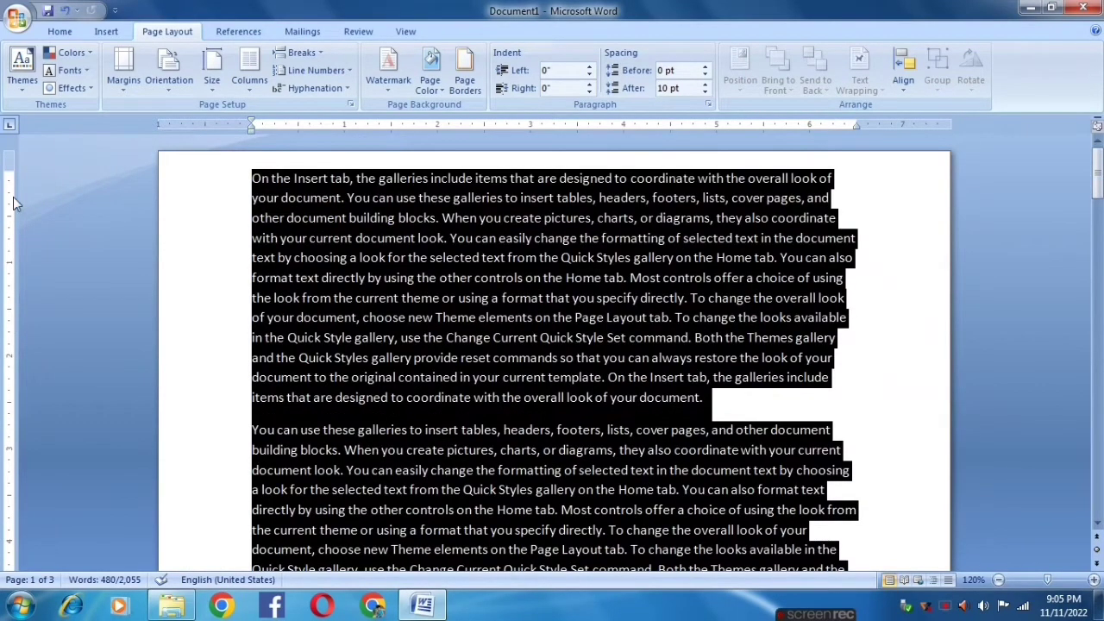
left_click(212, 89)
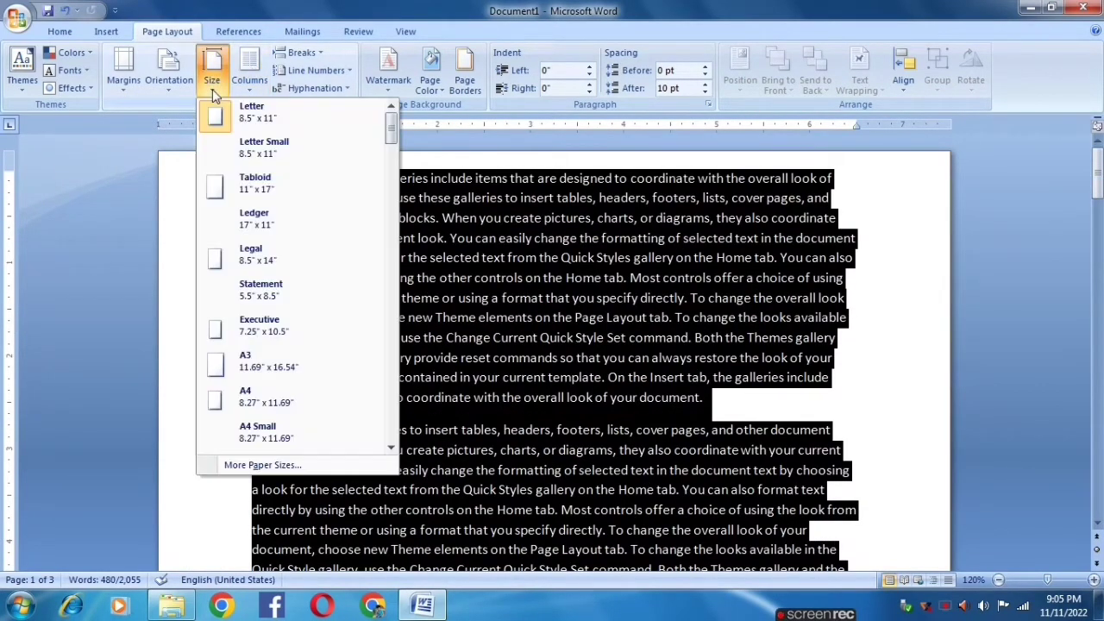
left_click(102, 345)
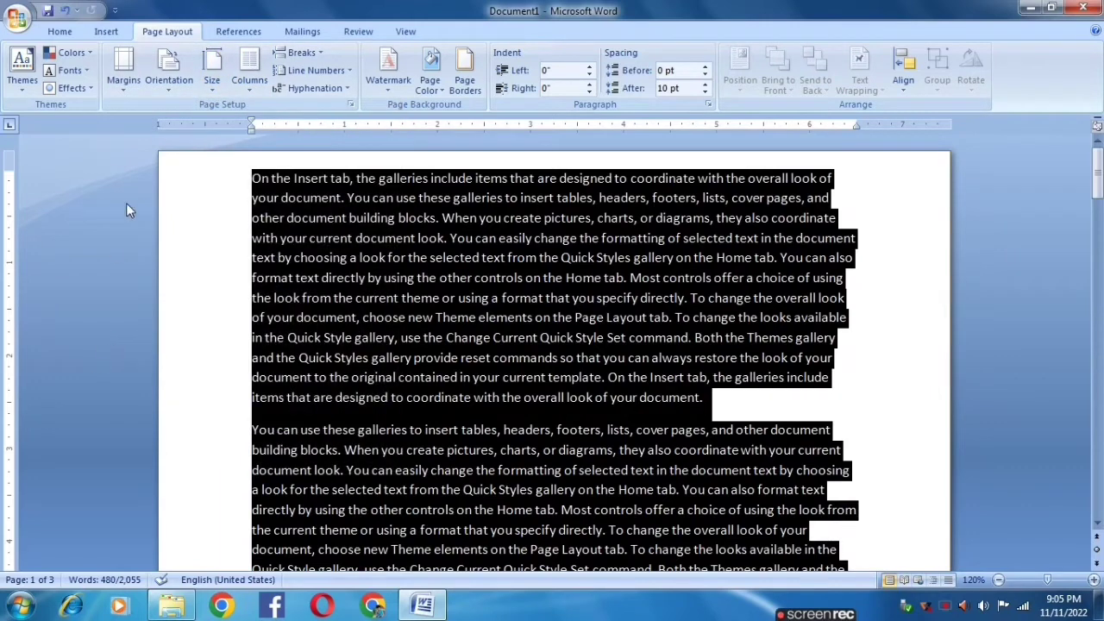
left_click(169, 82)
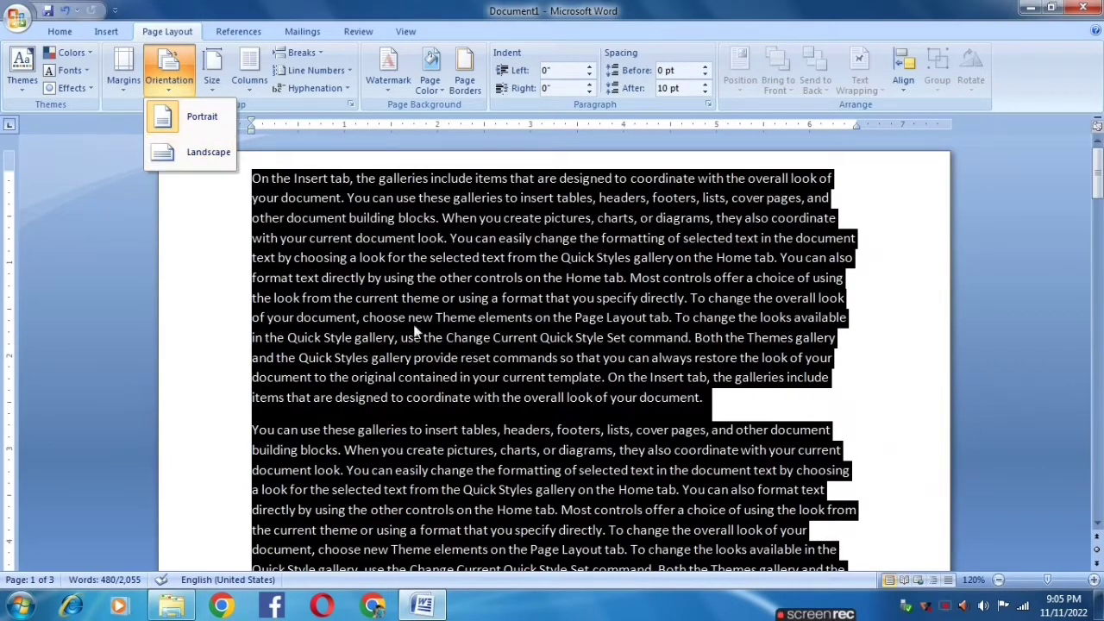
left_click(869, 424)
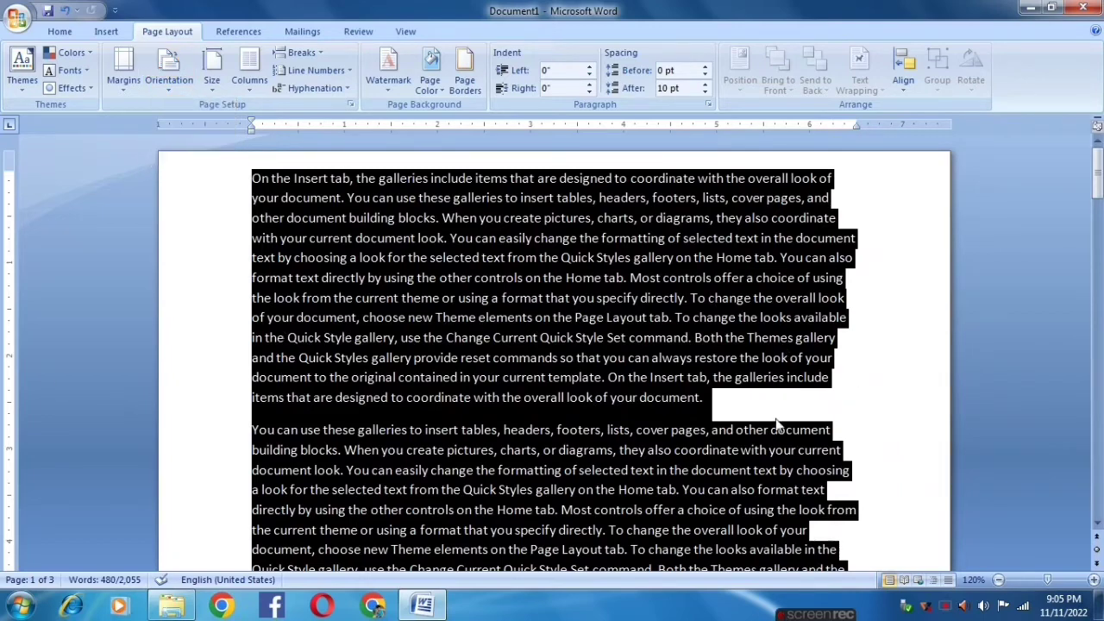
left_click(752, 406)
scroll(496, 392, "down", 1, "ctrl")
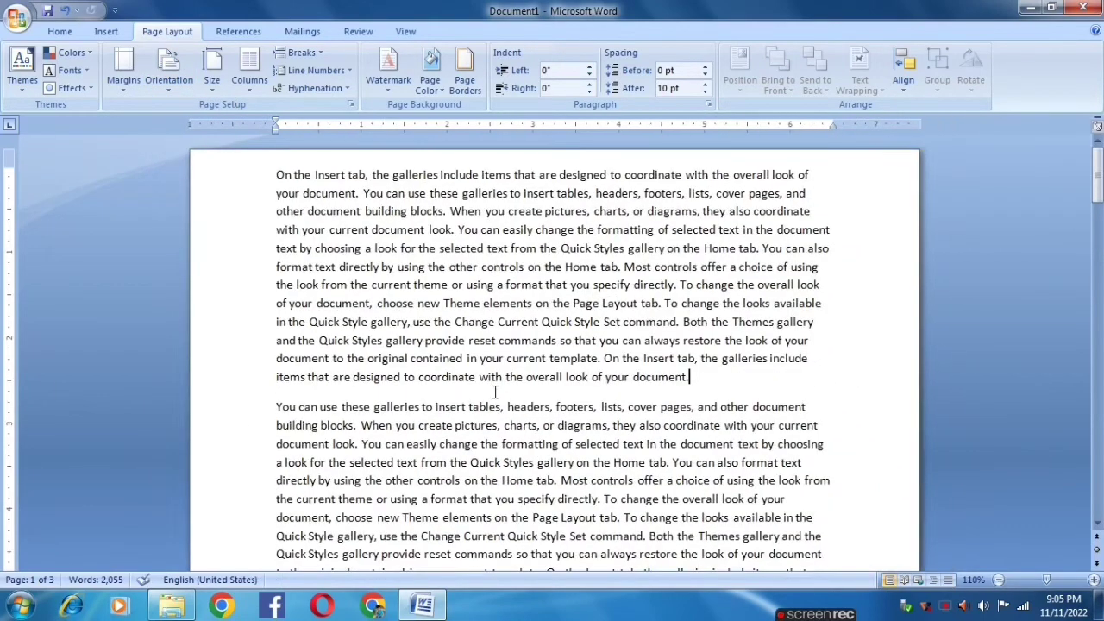
scroll(496, 392, "down", 2, "ctrl")
scroll(496, 392, "down", 3, "ctrl")
scroll(494, 391, "down", 1, "ctrl")
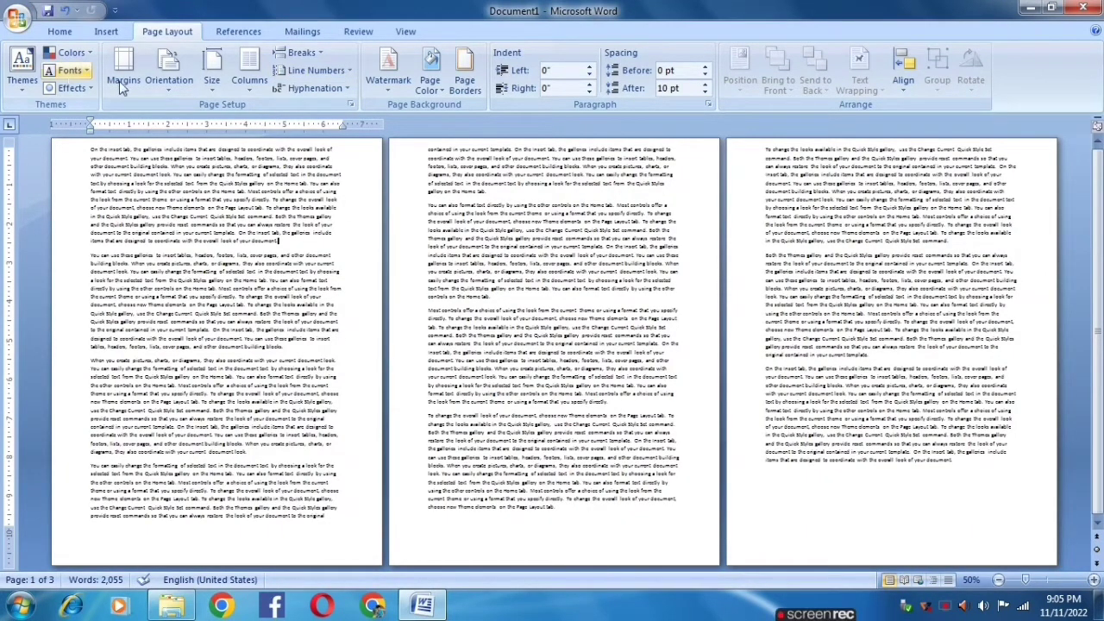
left_click(165, 86)
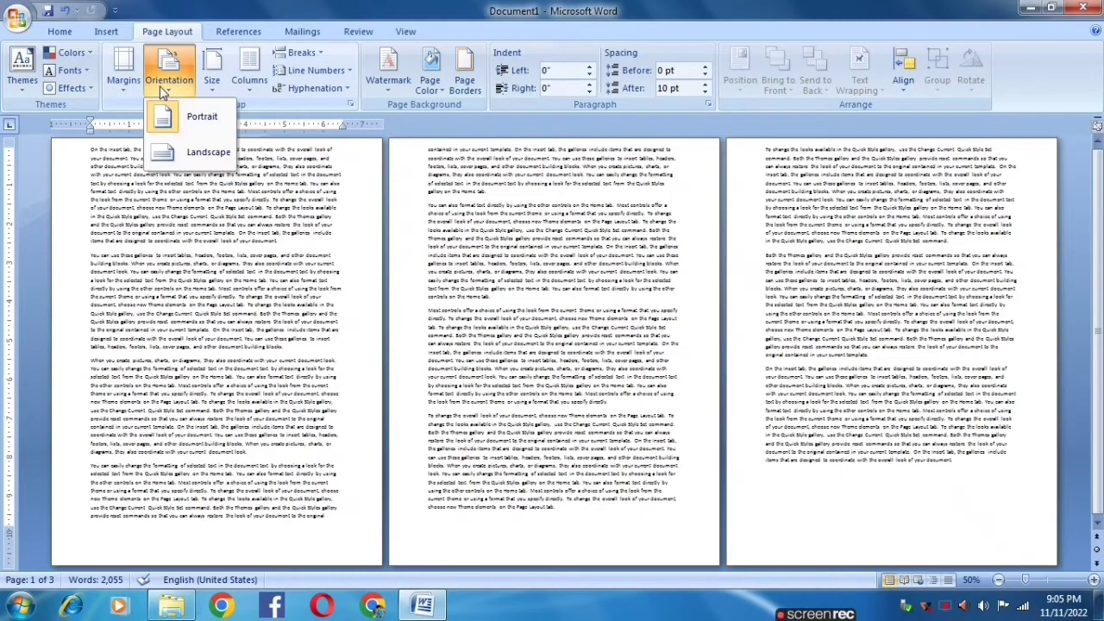
left_click(199, 154)
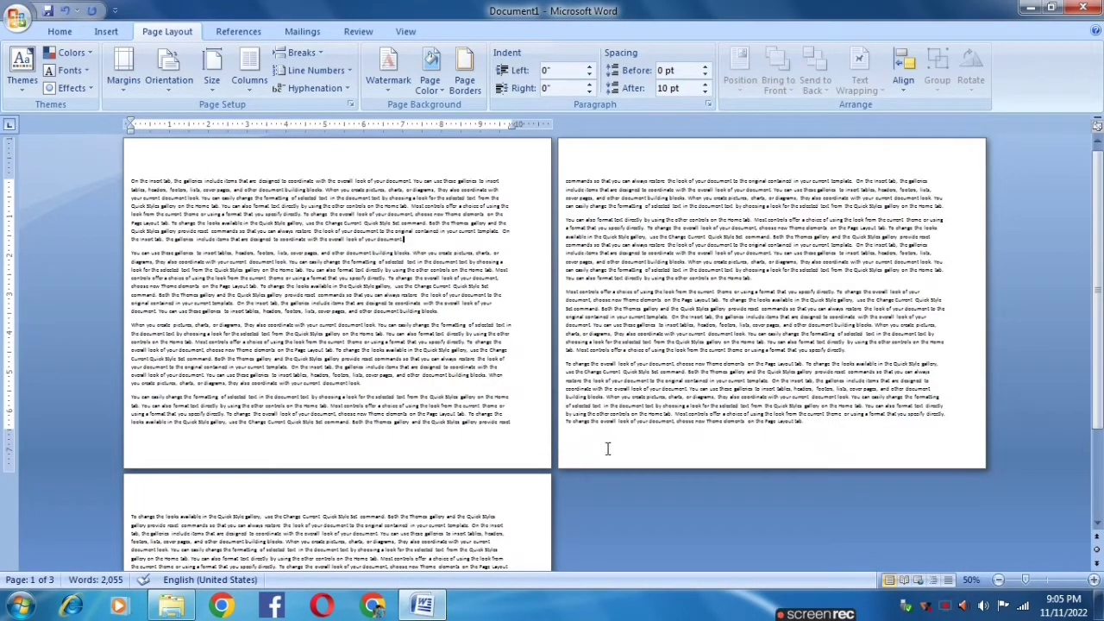
left_click(168, 89)
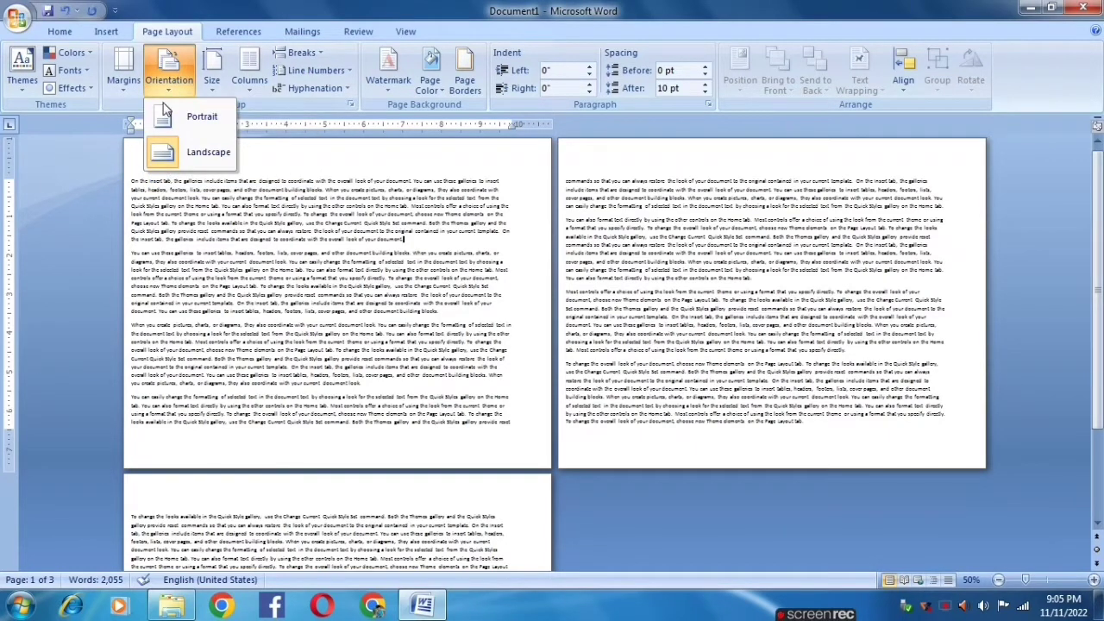
left_click(177, 119)
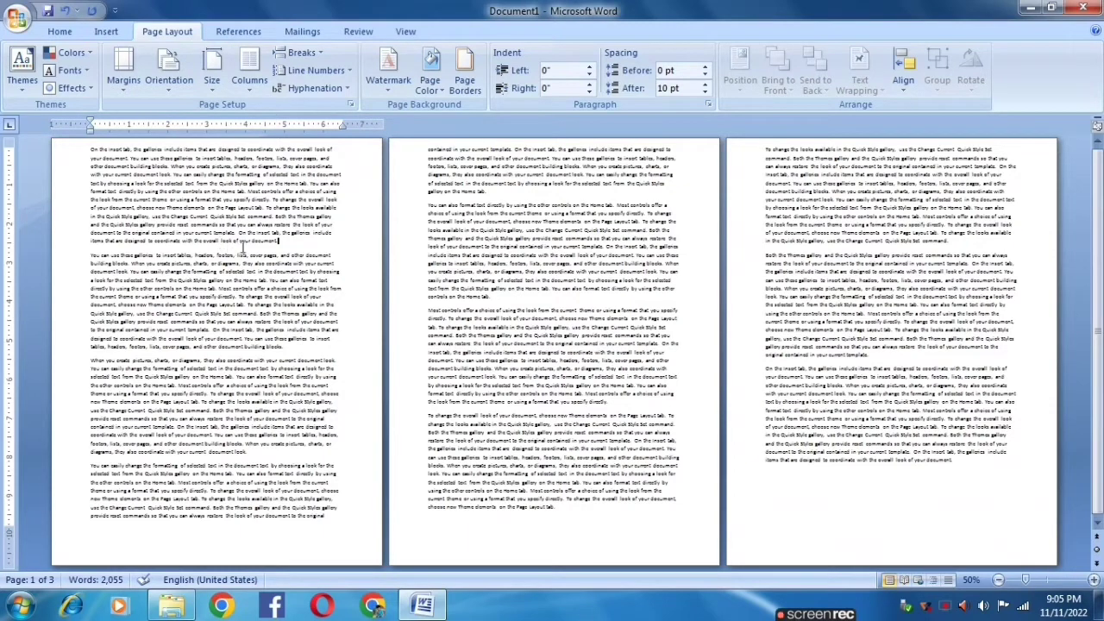
left_click(170, 87)
left_click(177, 138)
left_click(171, 82)
left_click(191, 164)
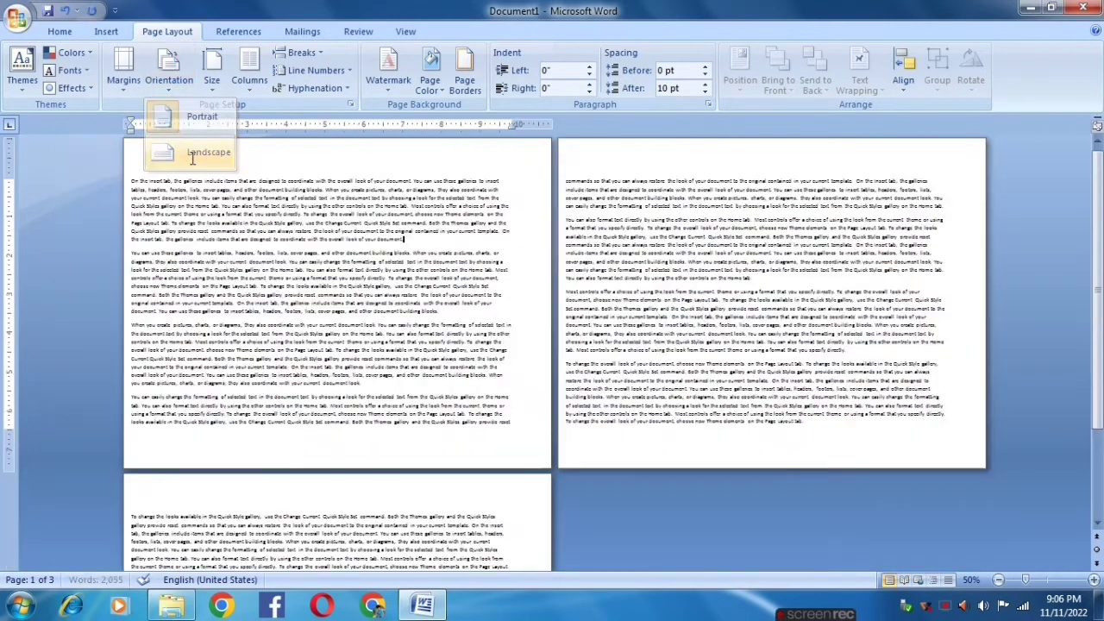
left_click(169, 82)
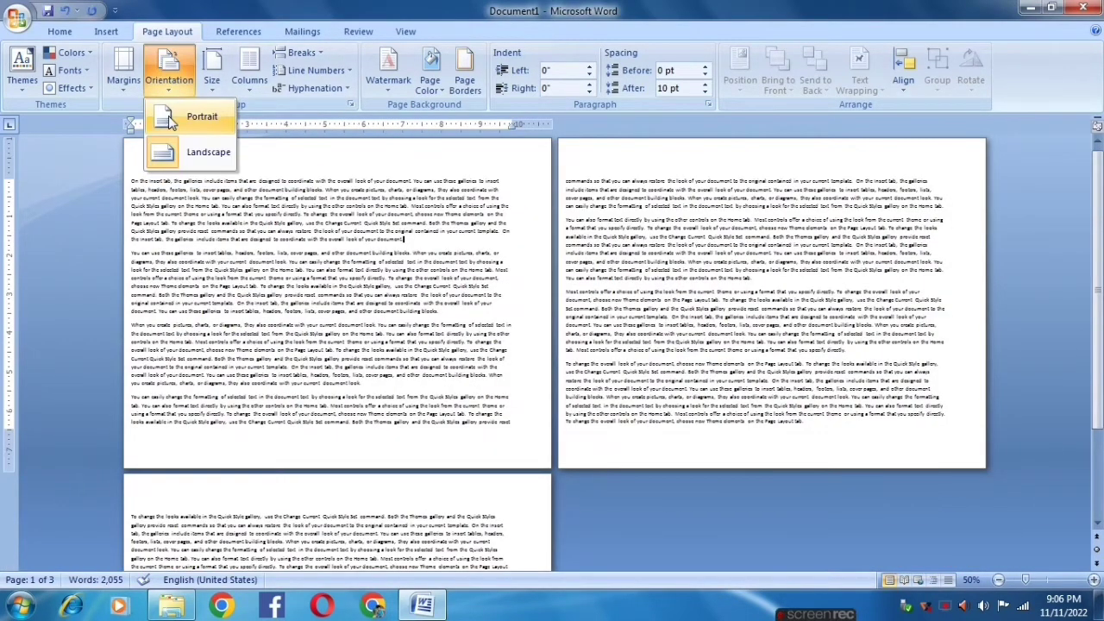
left_click(191, 118)
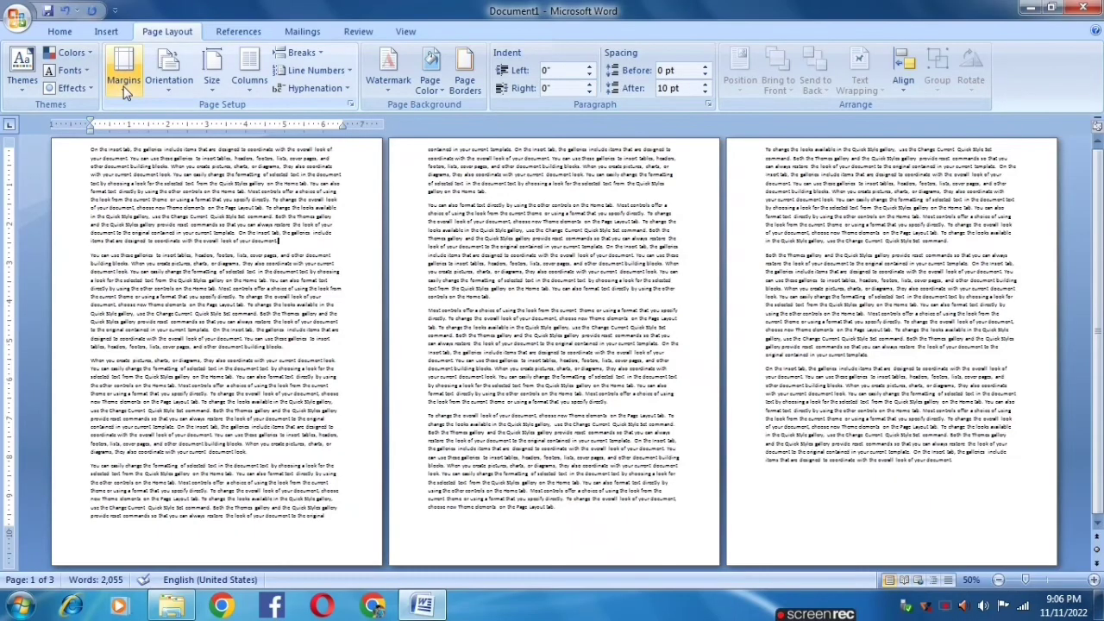
left_click(123, 86)
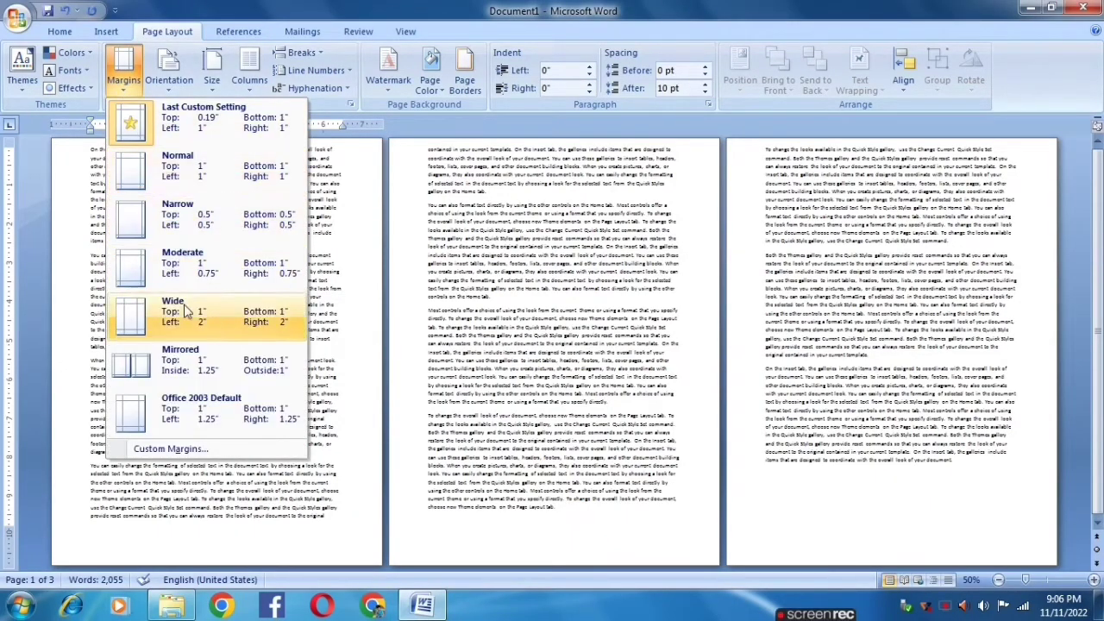
left_click(328, 369)
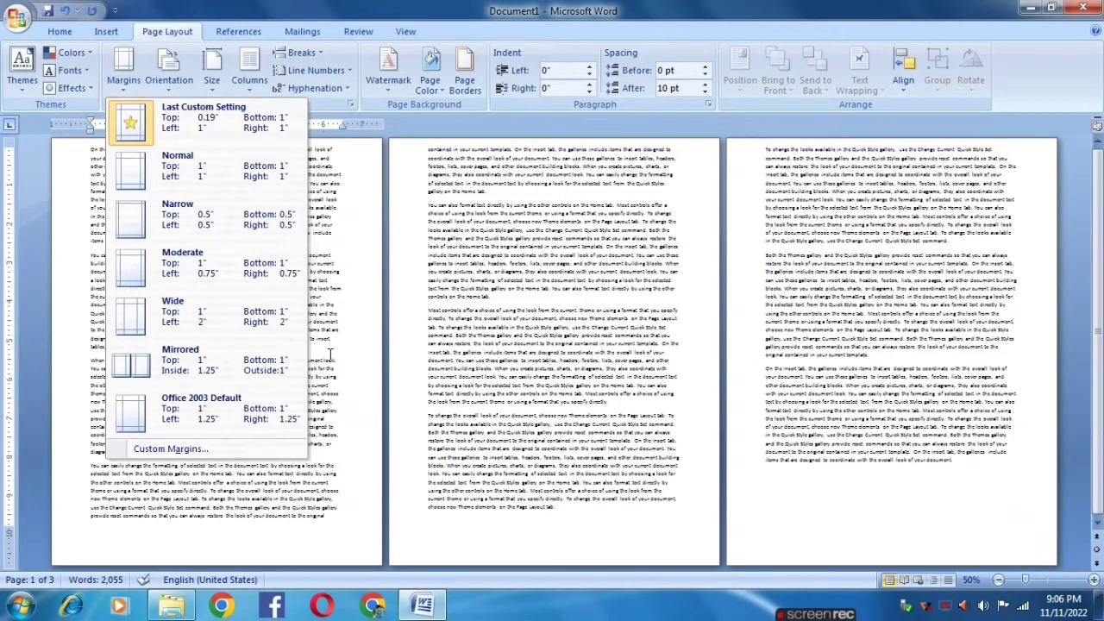
scroll(326, 361, "up", 2)
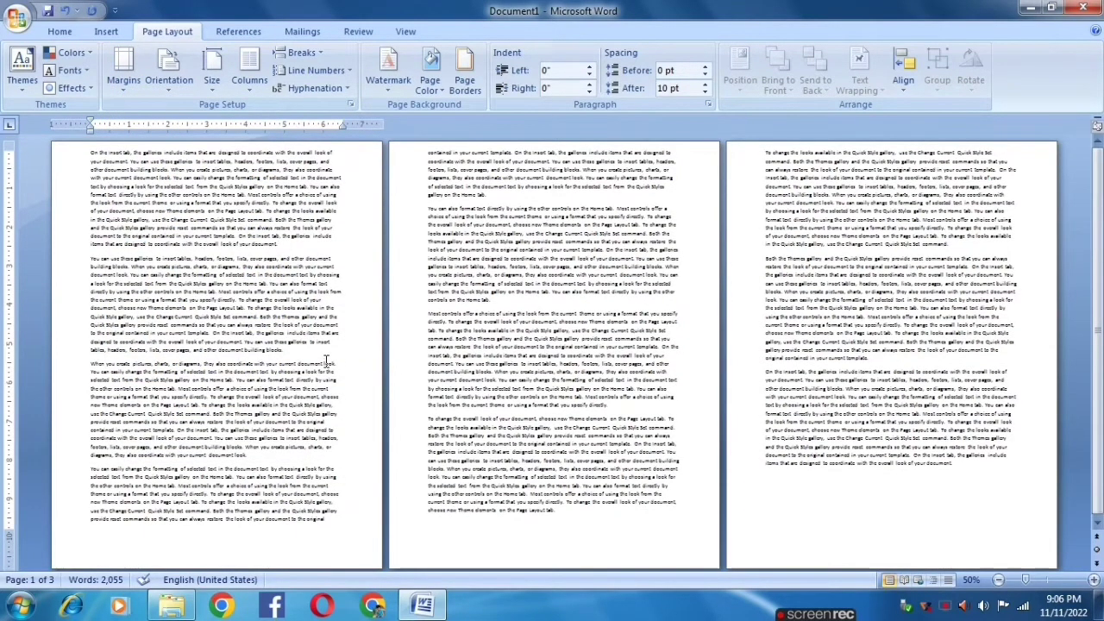
scroll(372, 352, "up", 2)
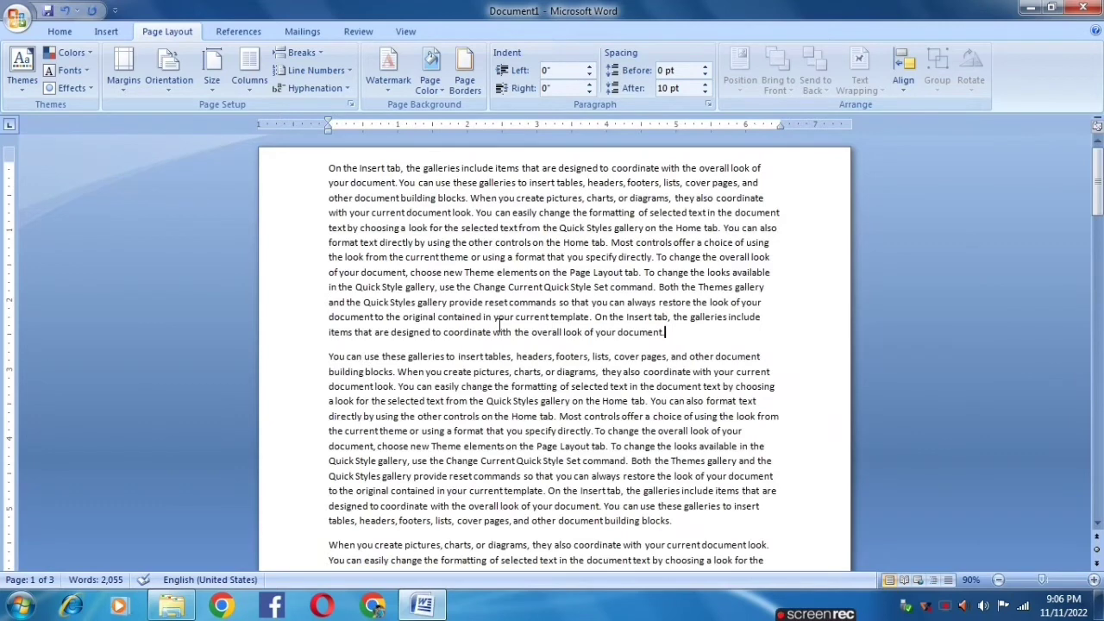
scroll(499, 325, "down", 2)
scroll(498, 325, "up", 2)
scroll(577, 287, "down", 3)
scroll(576, 288, "down", 3)
scroll(744, 328, "up", 3)
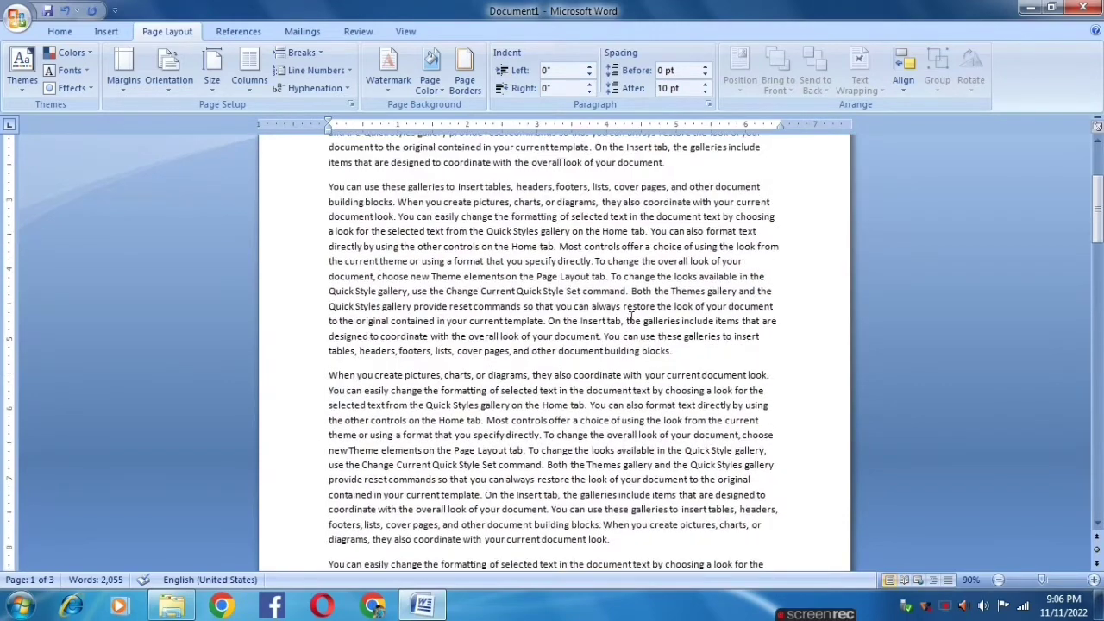
scroll(744, 328, "up", 3)
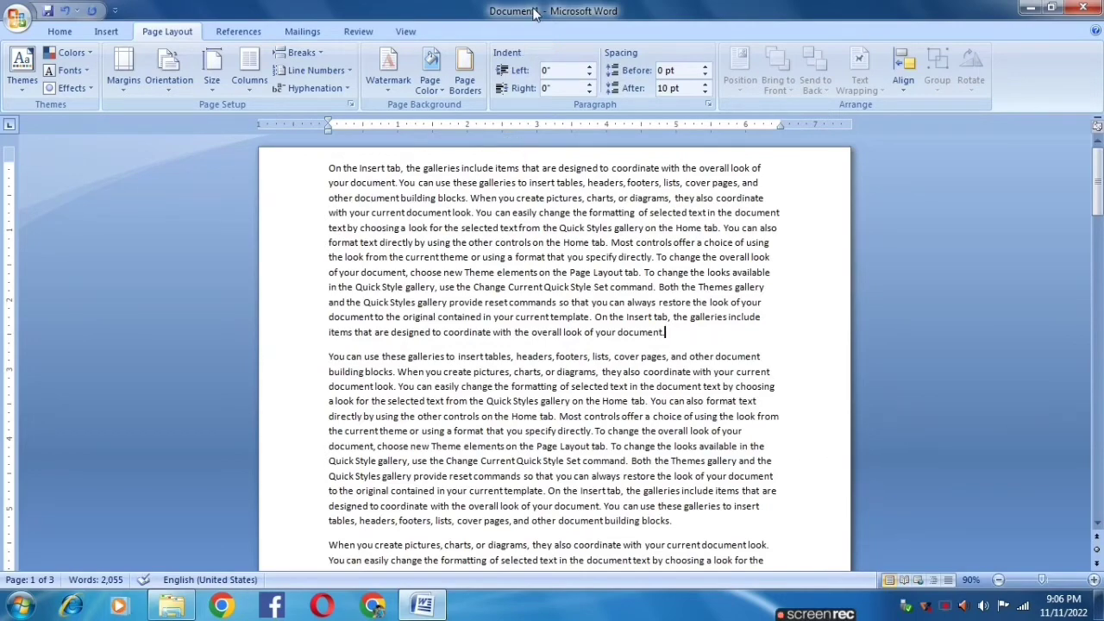
scroll(695, 578, "down", 12)
scroll(627, 576, "down", 1)
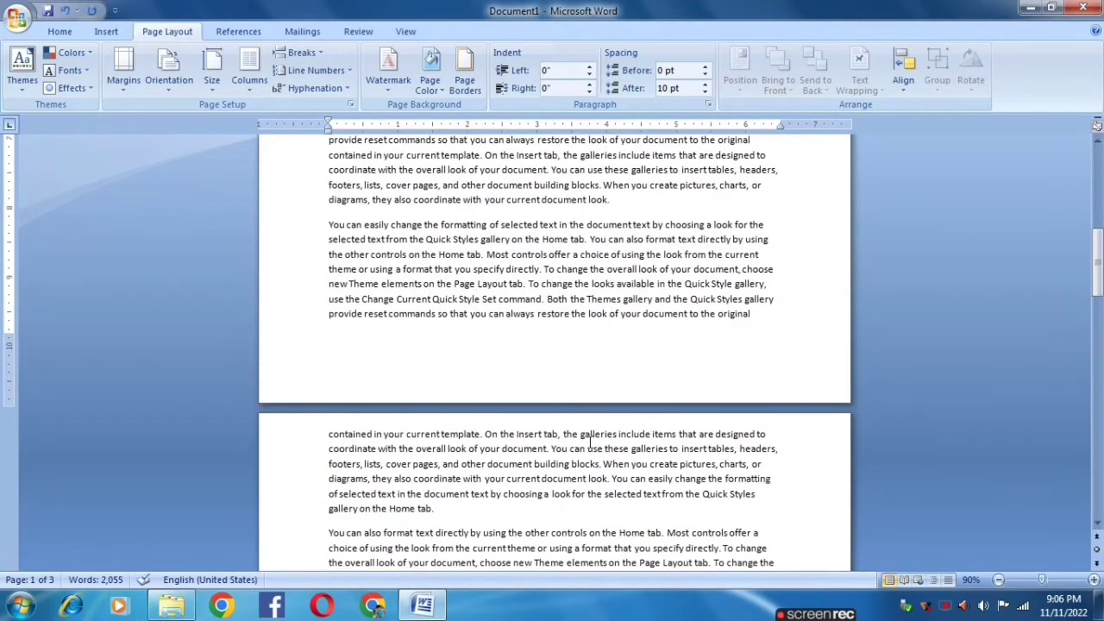
scroll(630, 444, "up", 4)
scroll(643, 457, "up", 4)
scroll(656, 470, "up", 4)
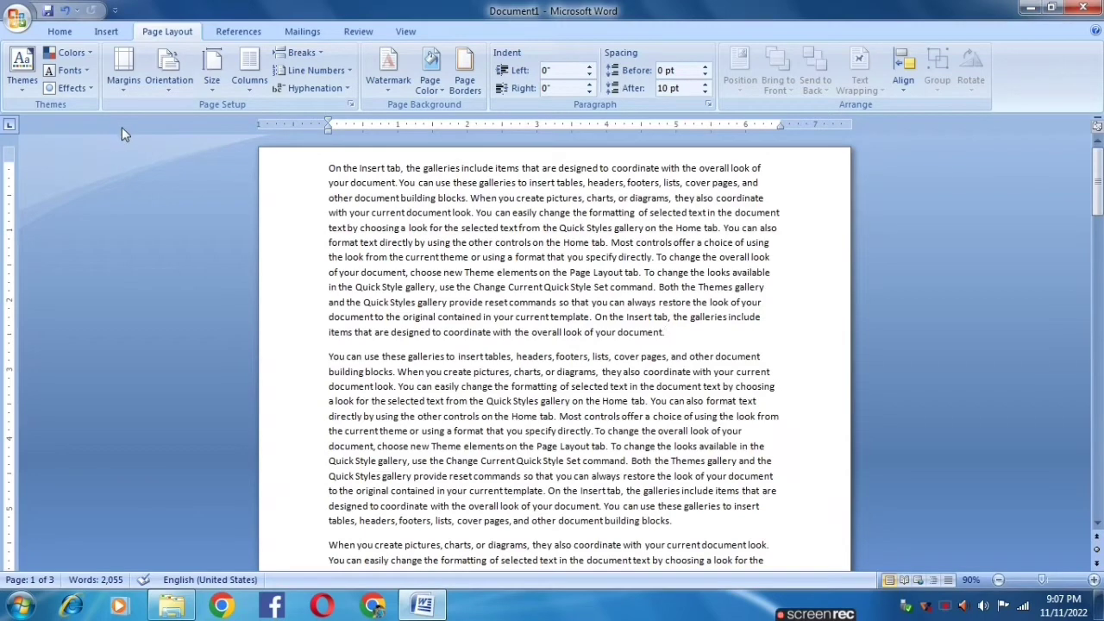
Step: Apply Normal 1-inch margins, then open Custom Margins in Page Setup
left_click(125, 78)
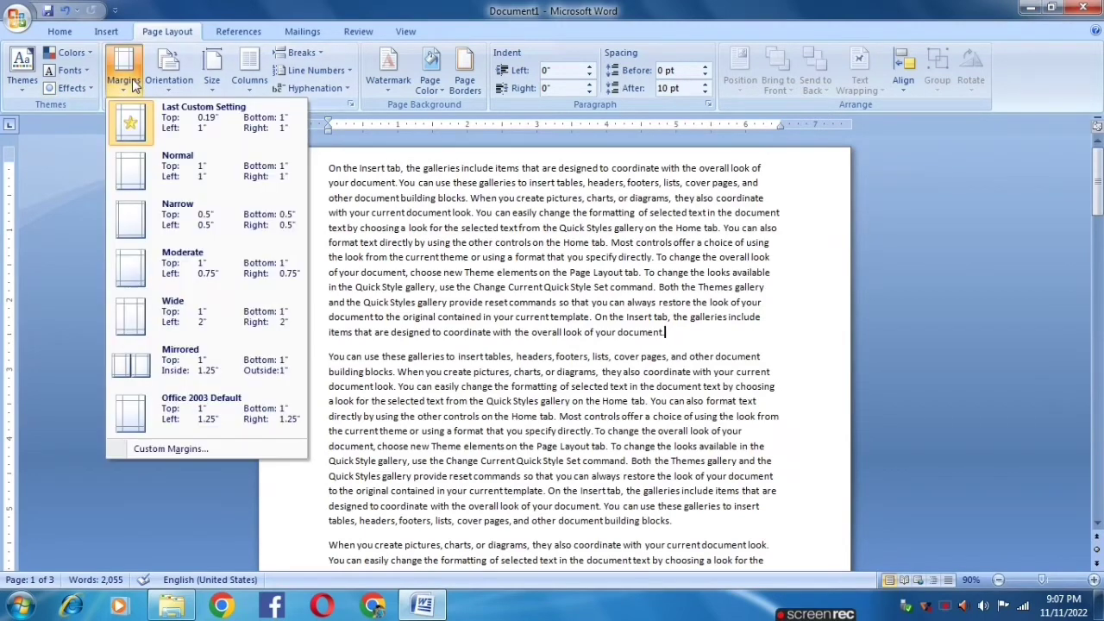
left_click(183, 170)
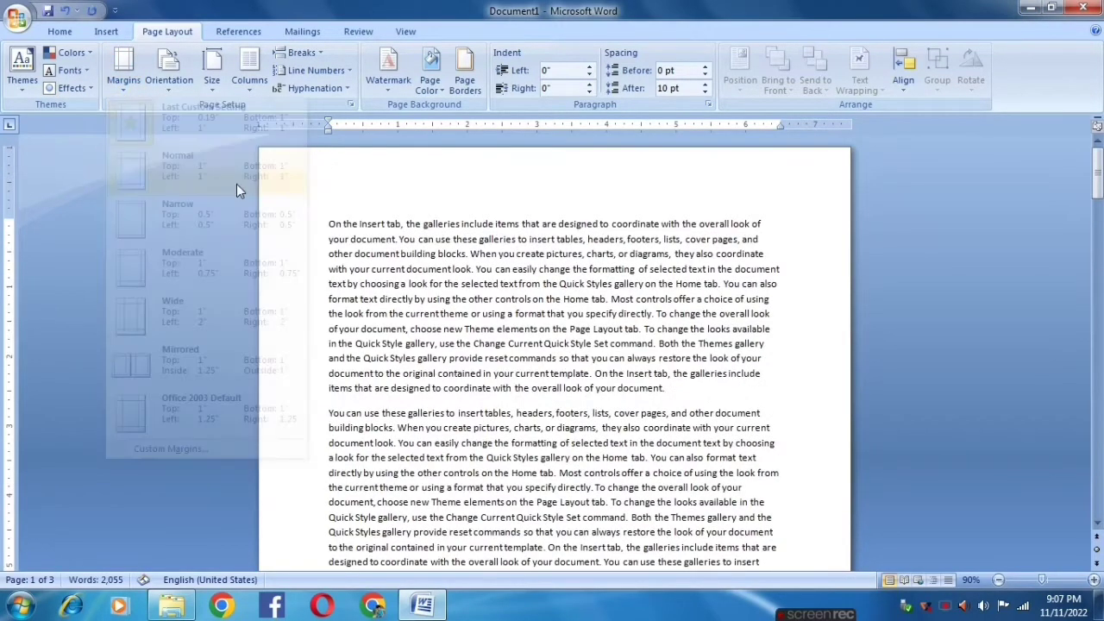
scroll(796, 197, "down", 3)
scroll(795, 200, "up", 2)
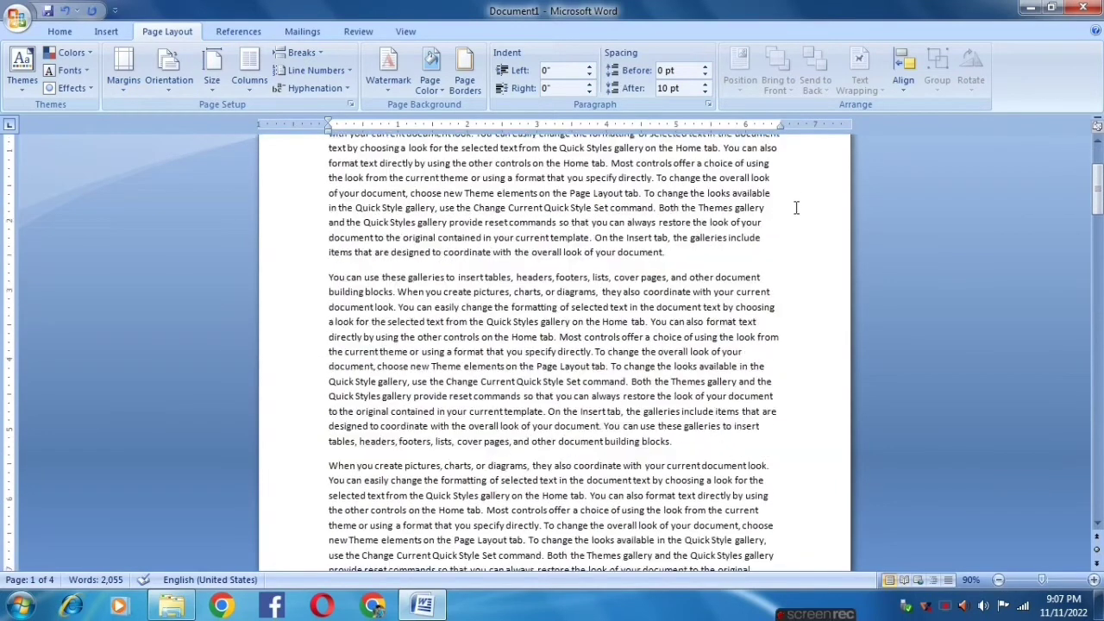
scroll(788, 181, "up", 1)
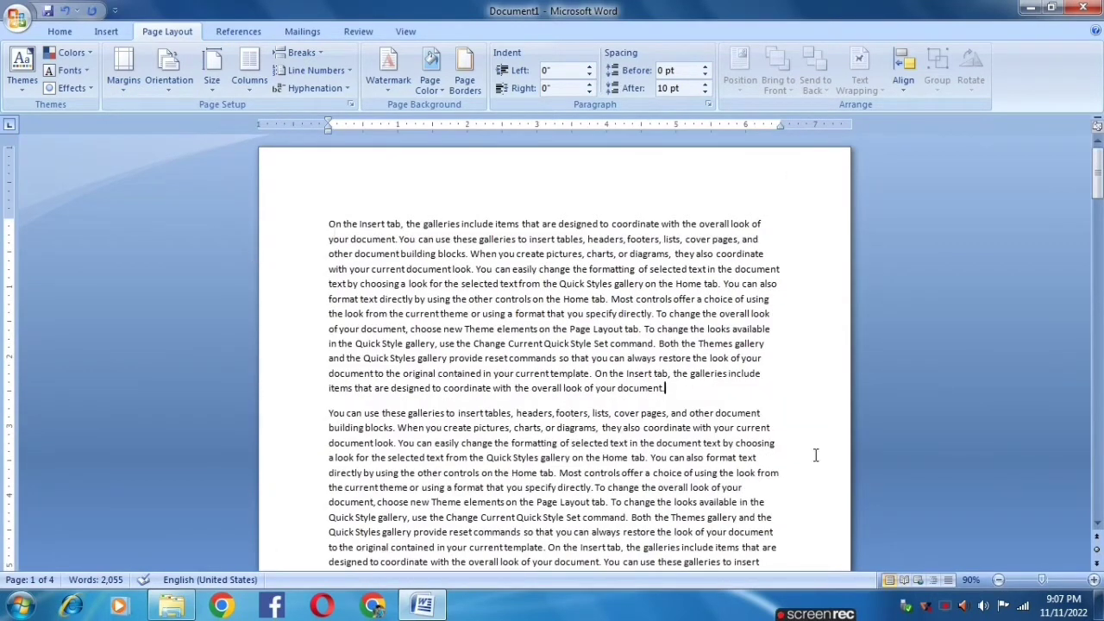
scroll(785, 434, "down", 1)
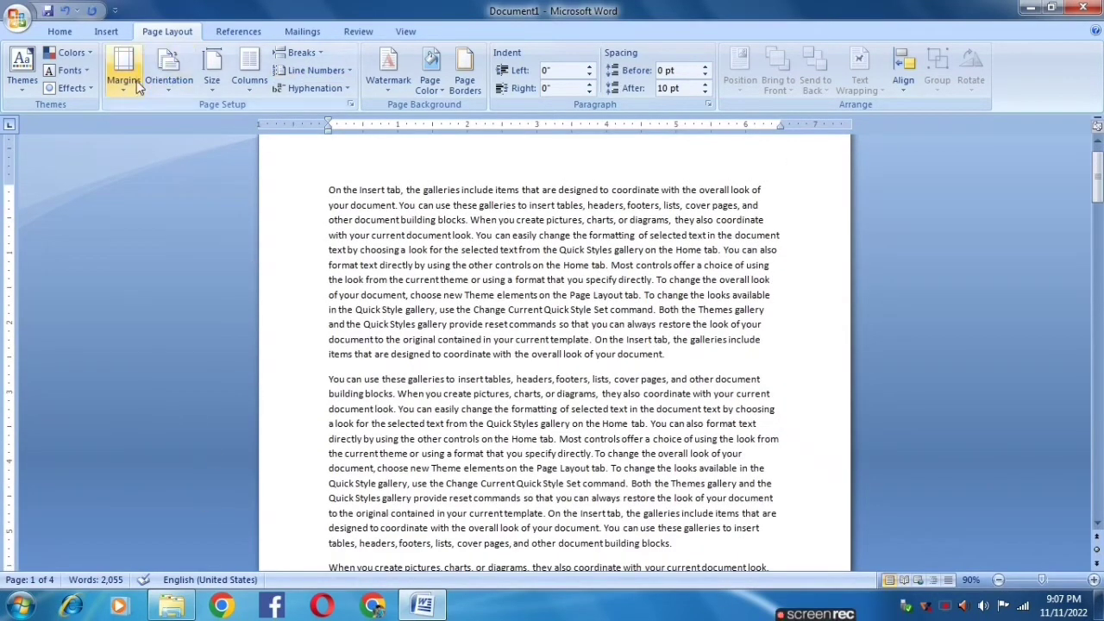
left_click(130, 82)
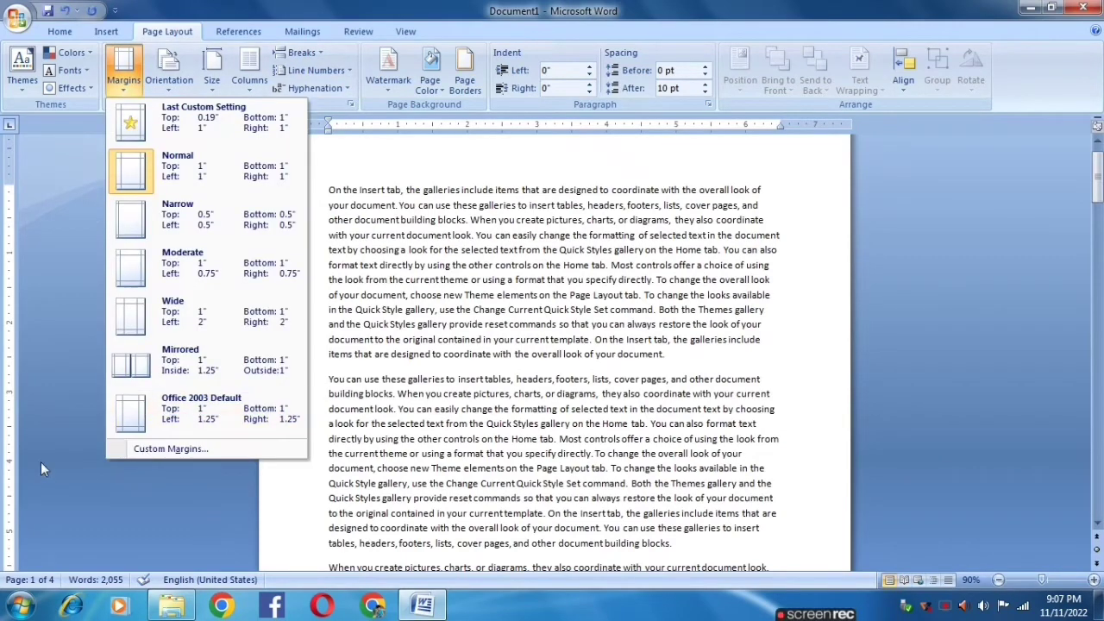
left_click(200, 449)
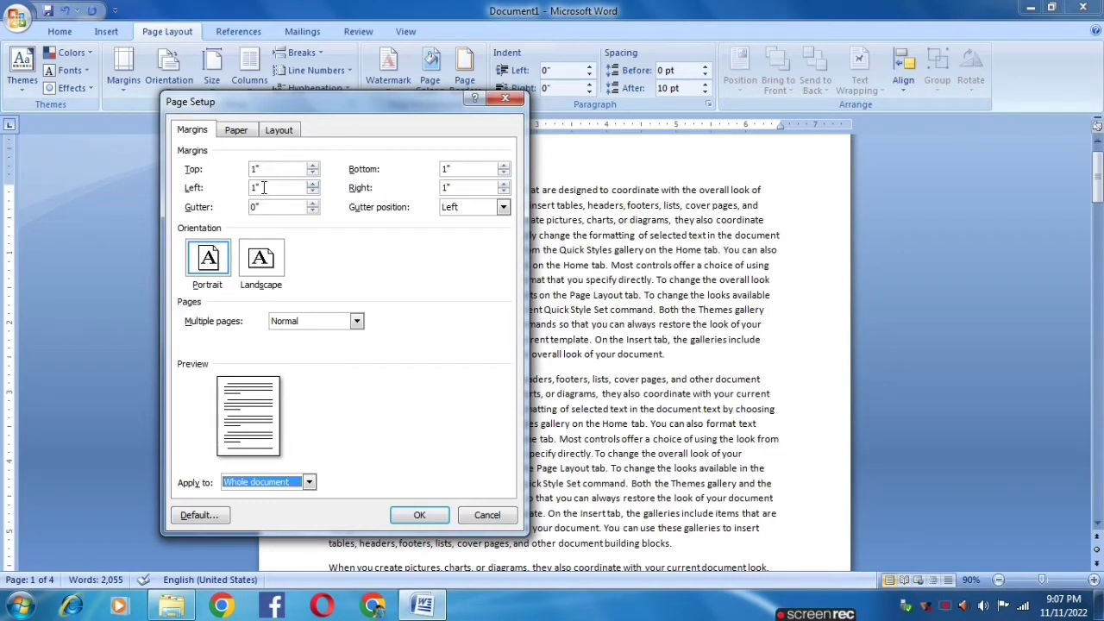
Step: Set top, bottom, left and right margins to 0 for the whole document
left_click(313, 173)
key("Tab")
type("0")
key("Tab")
type("0")
key("Tab")
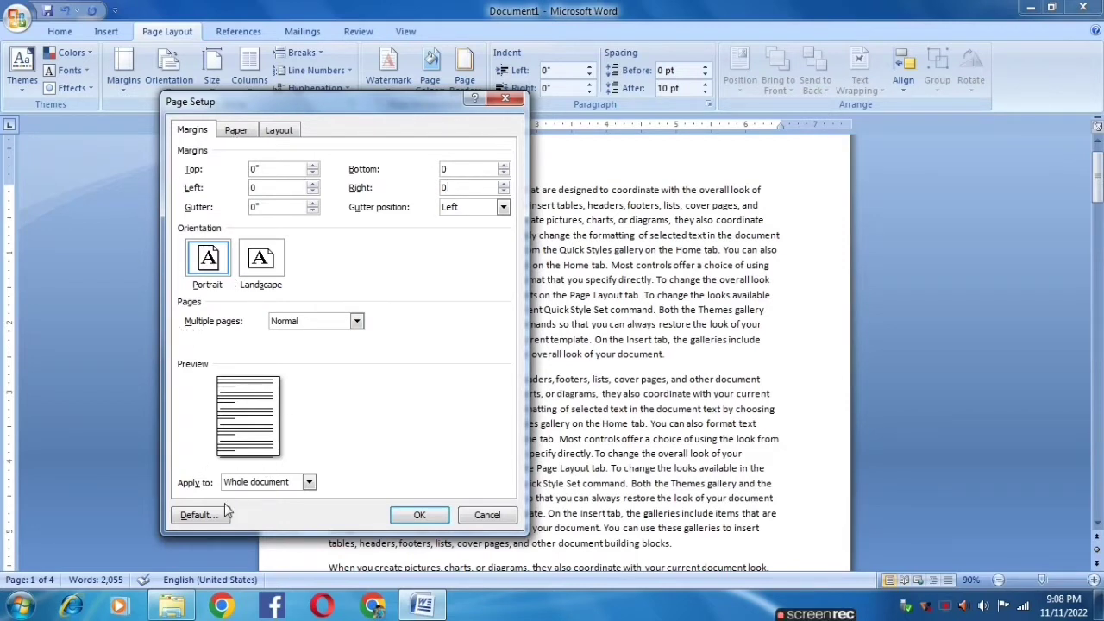
left_click(308, 482)
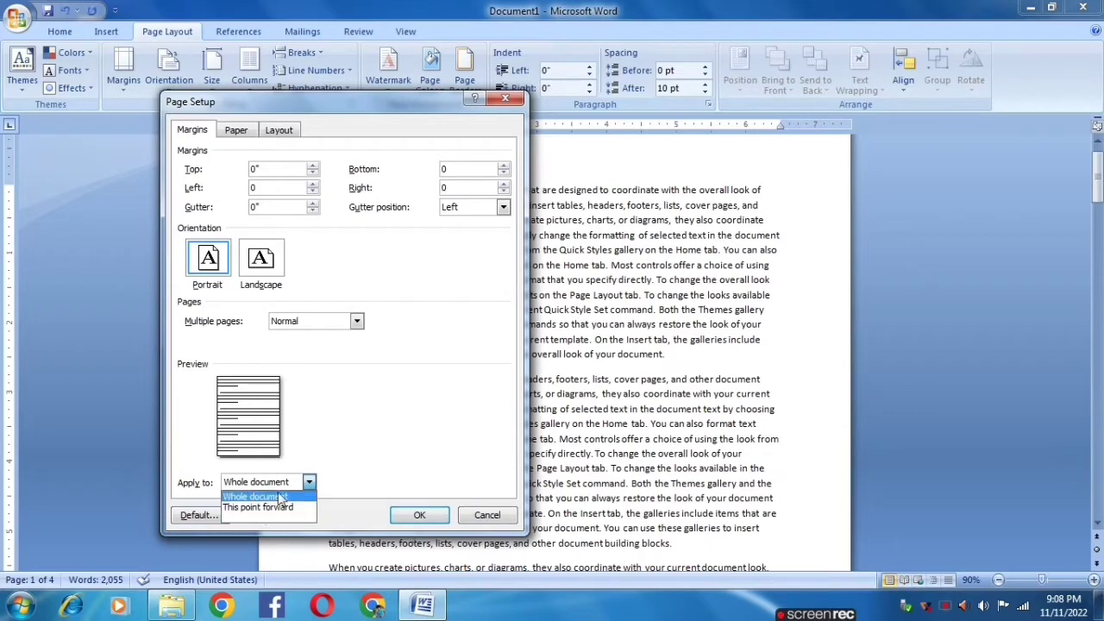
left_click(281, 497)
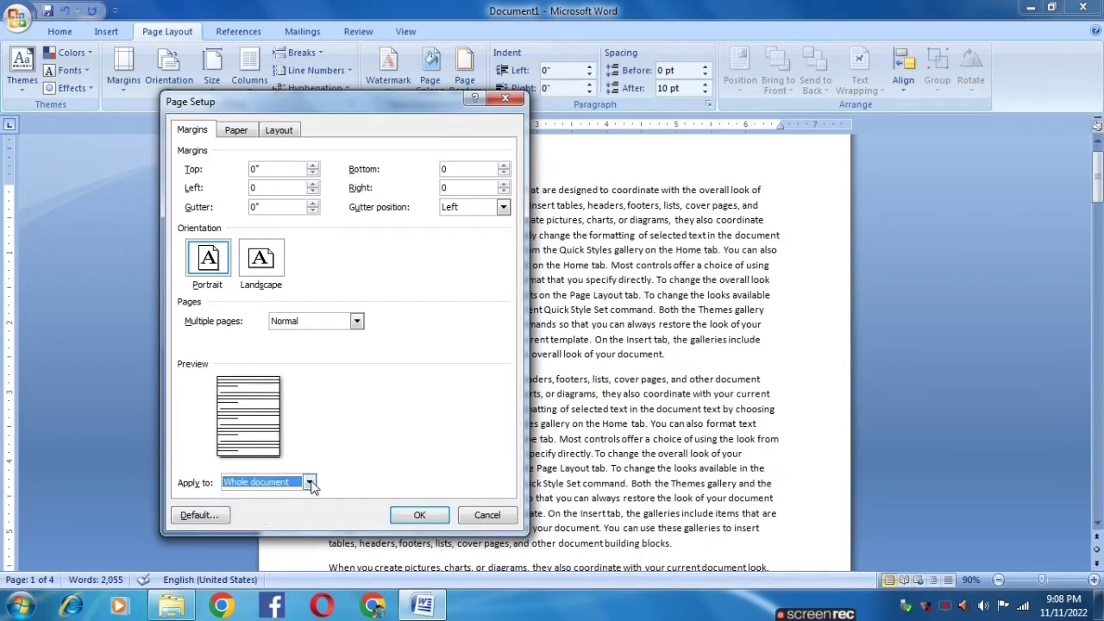
left_click(404, 517)
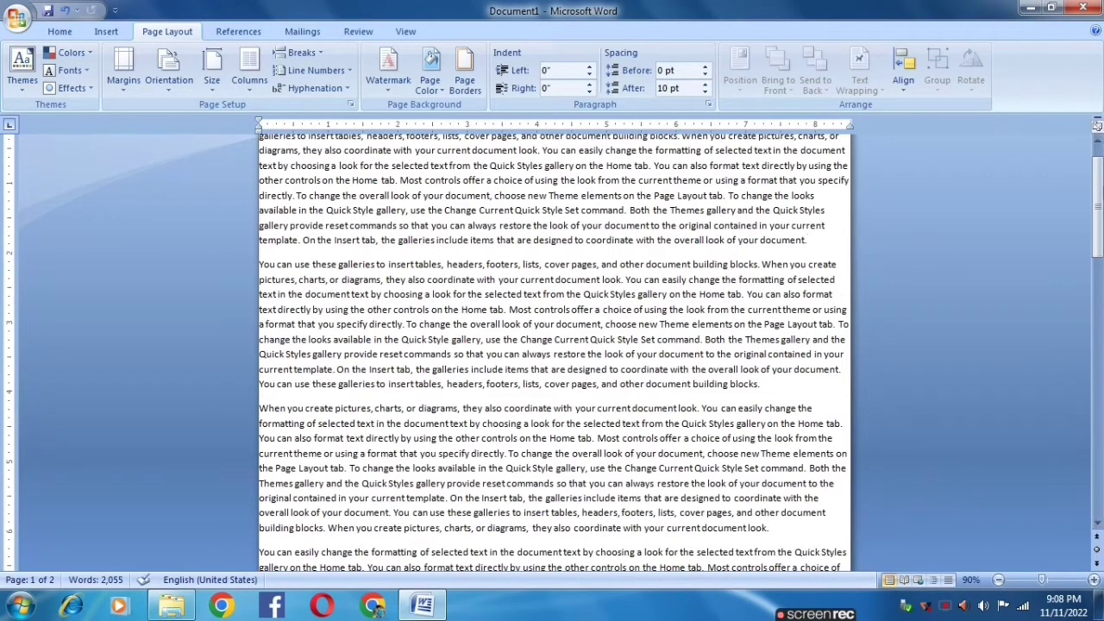
scroll(535, 329, "up", 1)
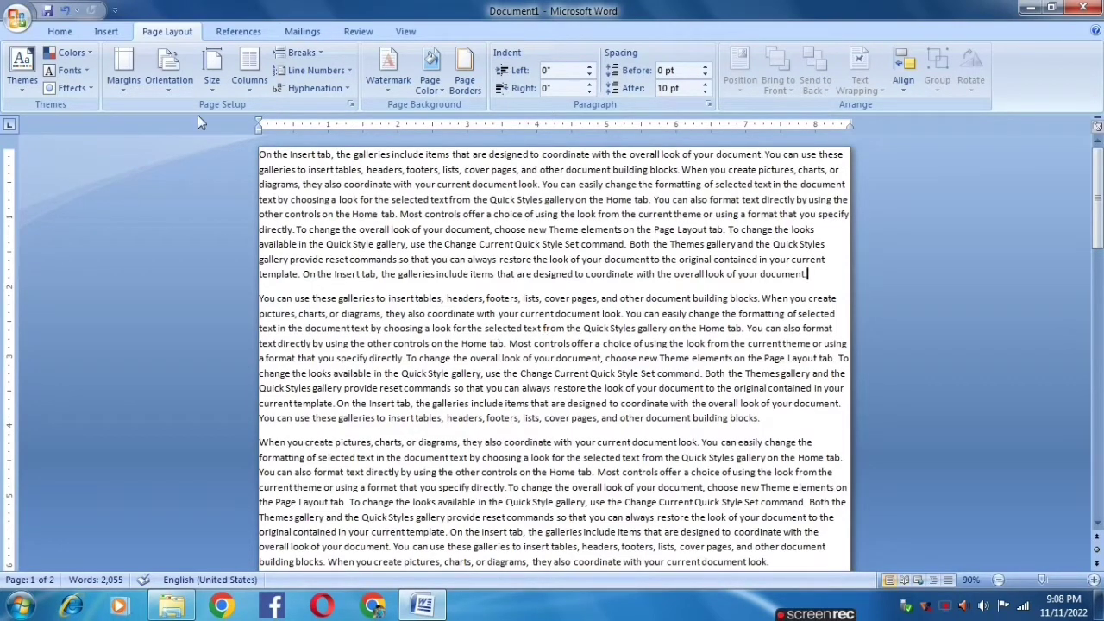
Step: Set custom margins of top −0.5" and bottom, right and gutter 0.5"
left_click(124, 69)
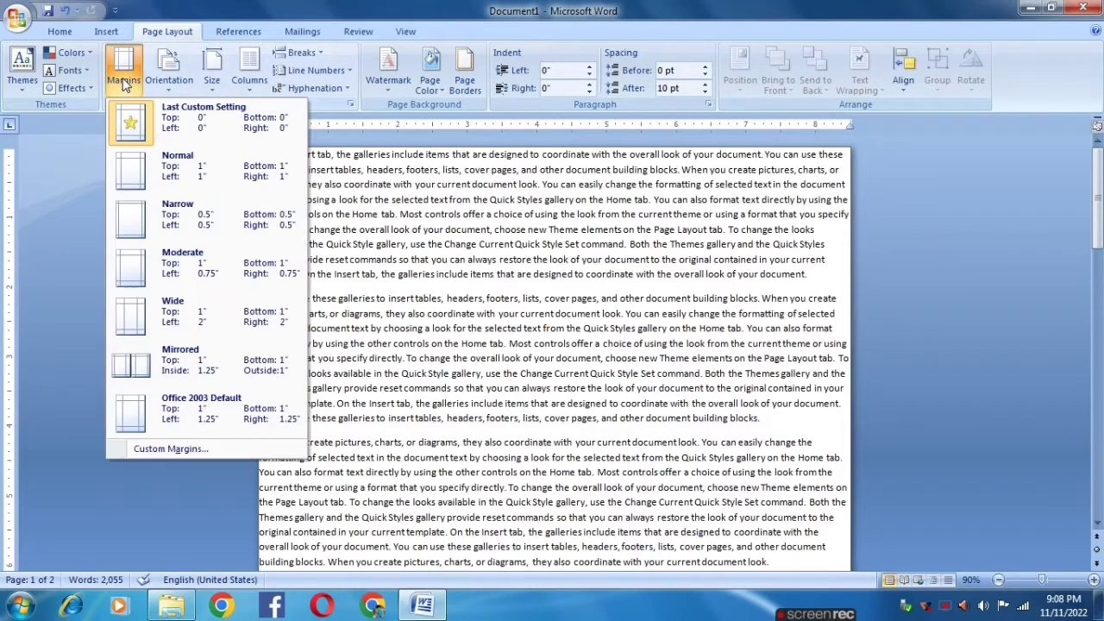
left_click(188, 449)
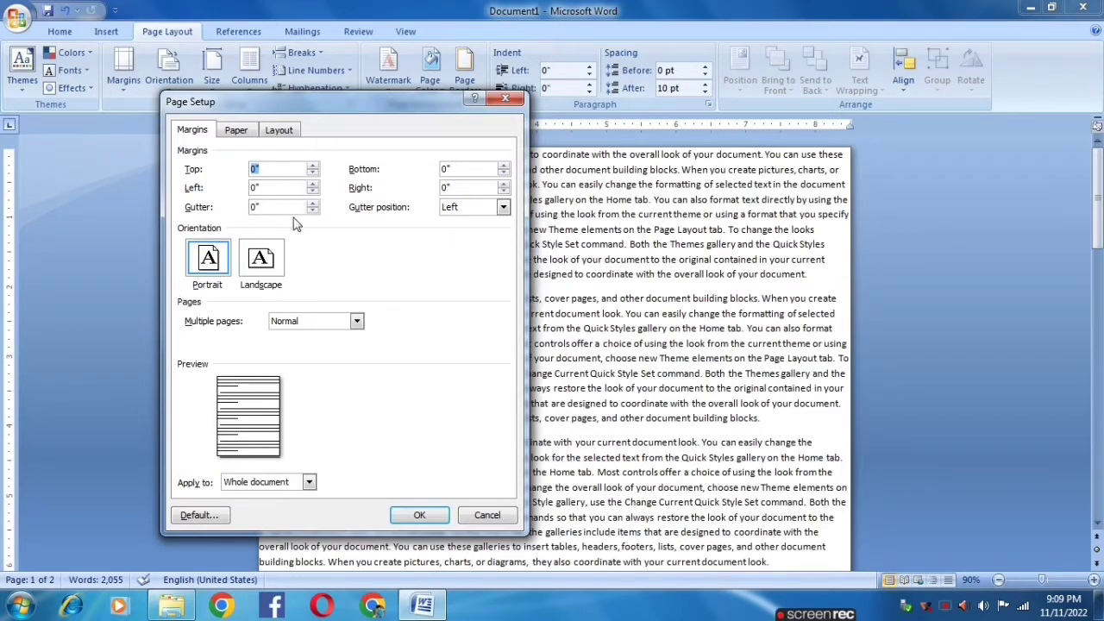
left_click(313, 204)
left_click(313, 172)
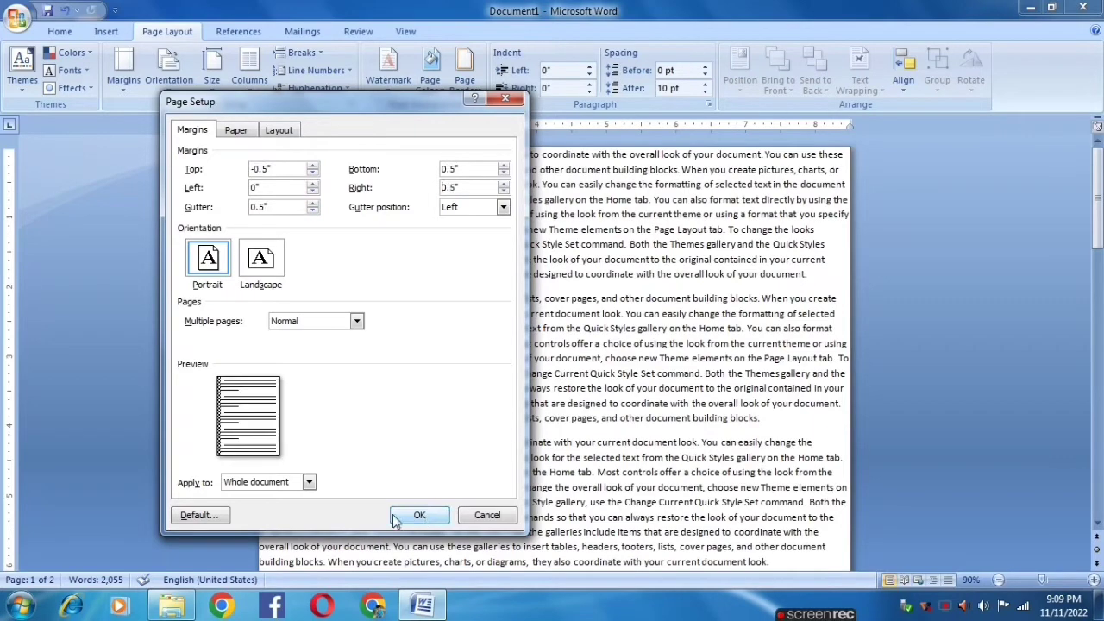
left_click(420, 517)
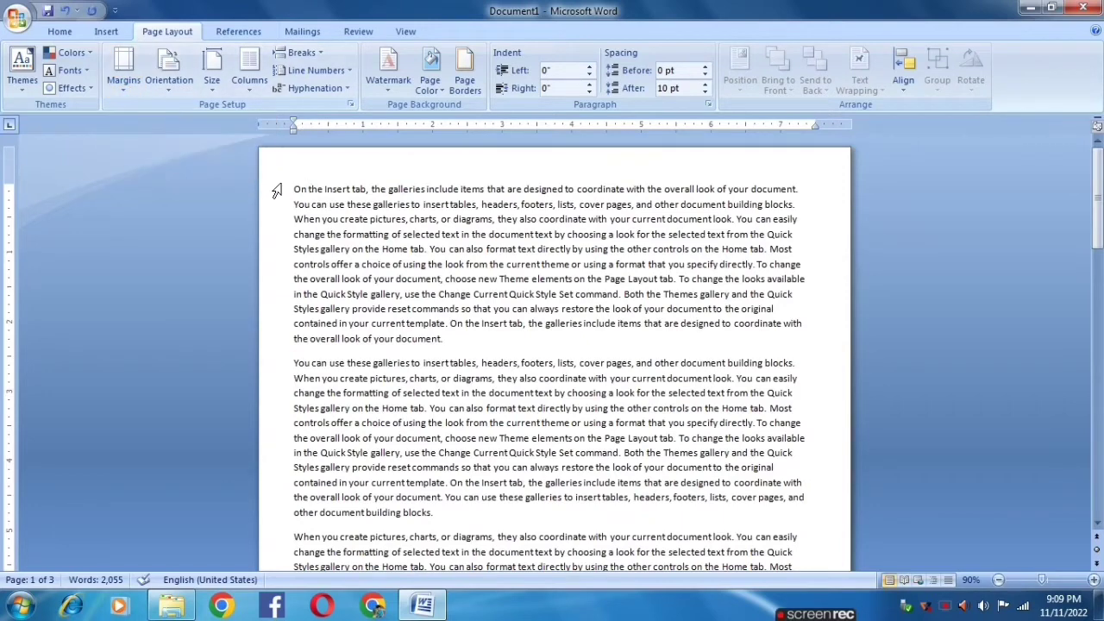
Step: Zoom out to see all three pages, then select every line of page 1
left_click_drag(294, 184, 757, 560)
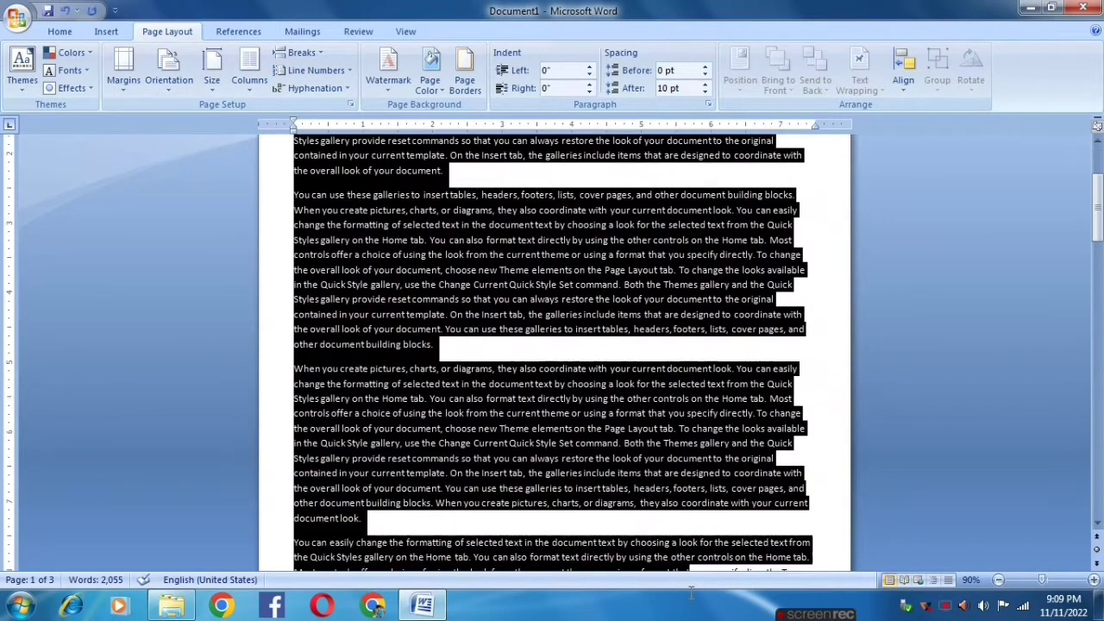
left_click(615, 321)
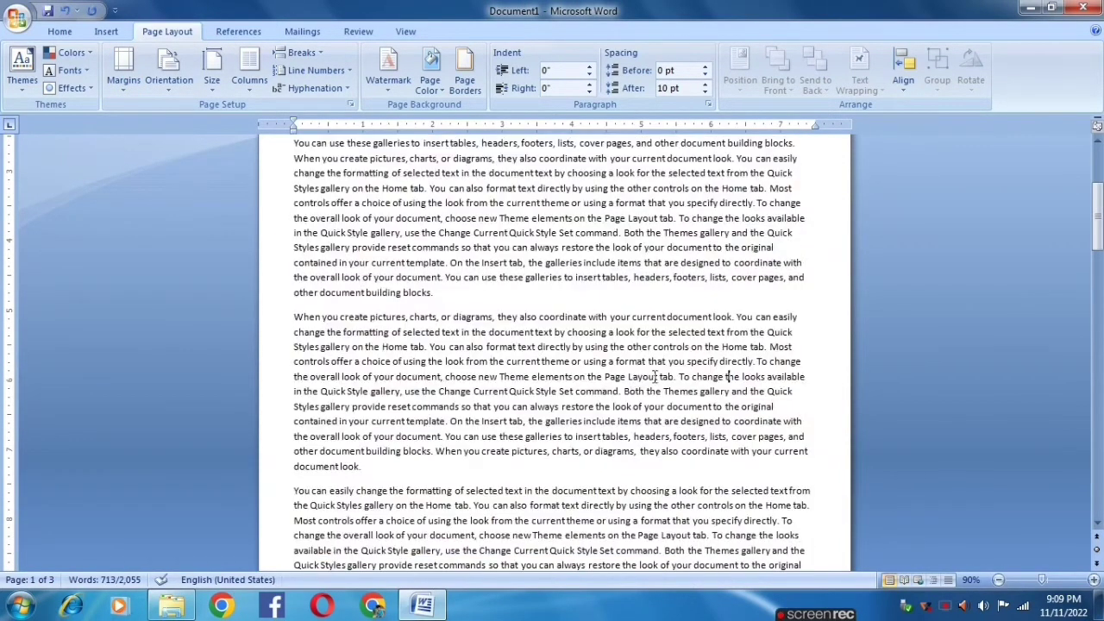
scroll(616, 345, "up", 3, "ctrl")
scroll(617, 367, "up", 1, "ctrl")
scroll(616, 367, "down", 5, "ctrl")
scroll(561, 354, "down", 3, "ctrl")
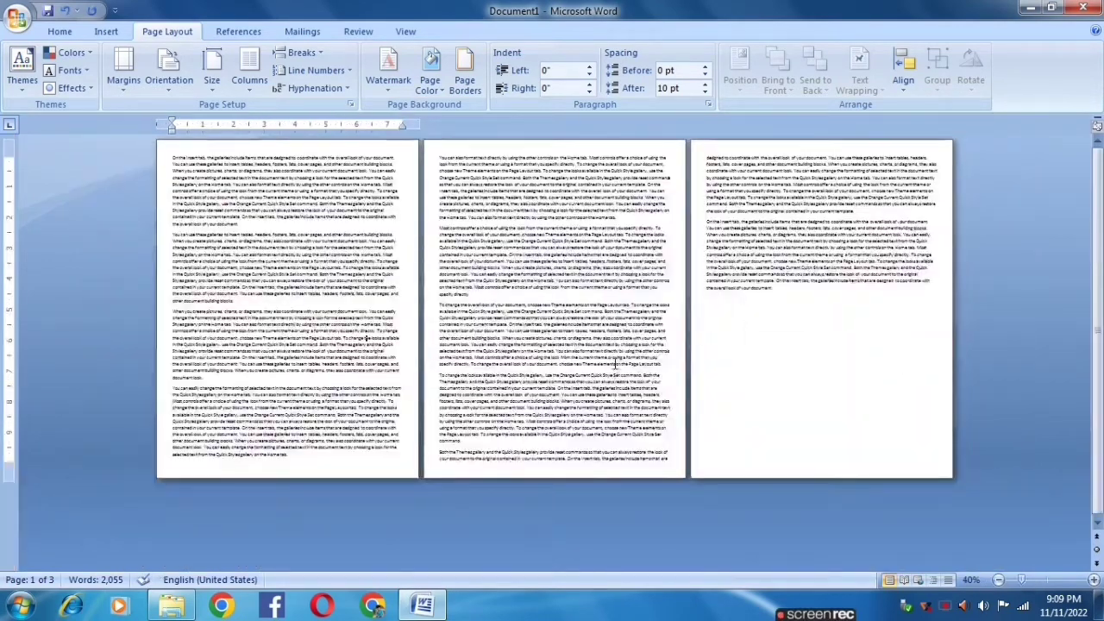
scroll(446, 344, "down", 3, "ctrl")
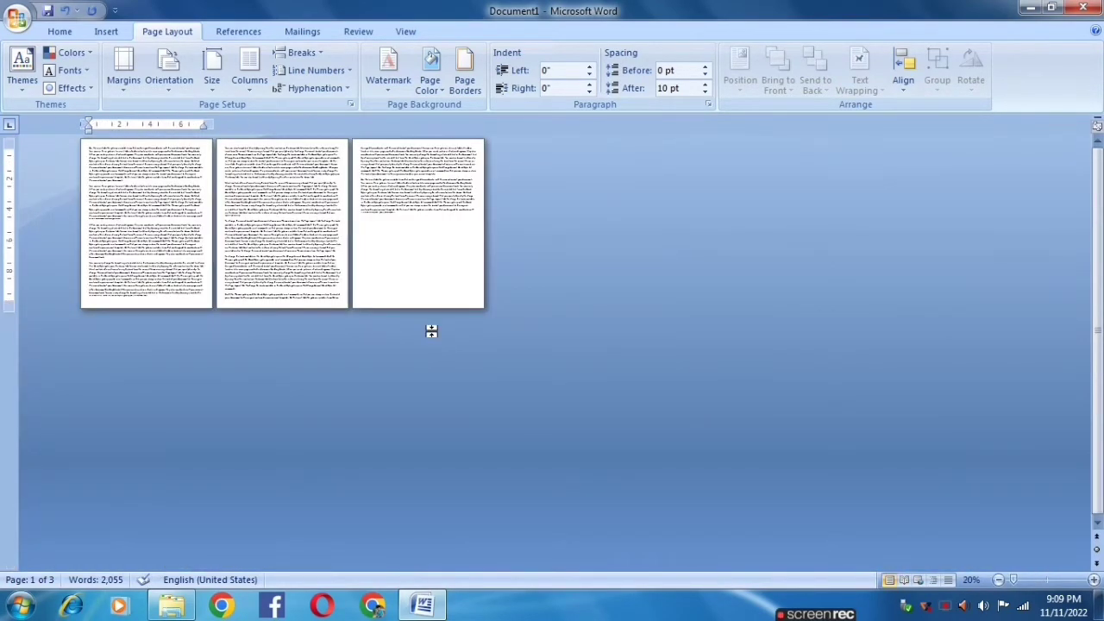
scroll(431, 331, "up", 1, "ctrl")
scroll(402, 326, "up", 2, "ctrl")
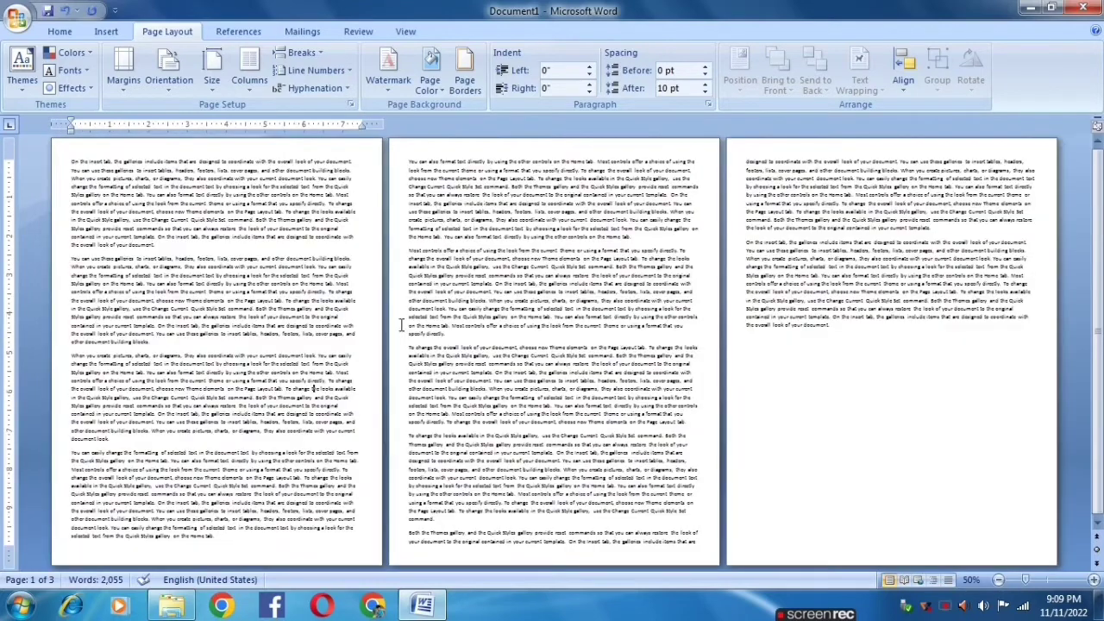
scroll(402, 326, "down", 1, "ctrl")
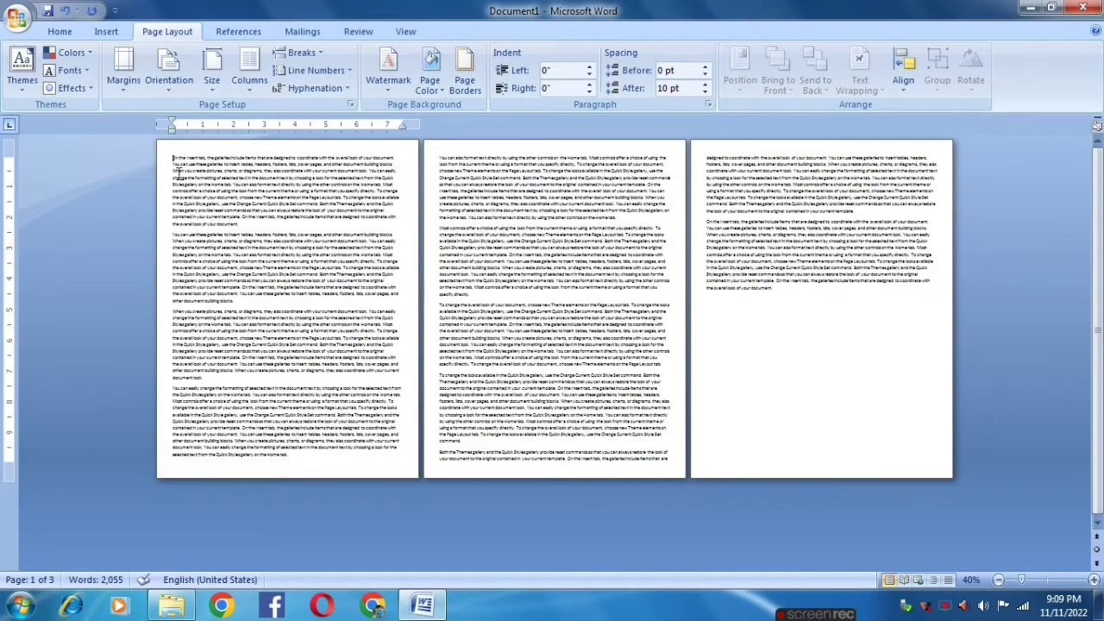
left_click_drag(173, 159, 339, 469)
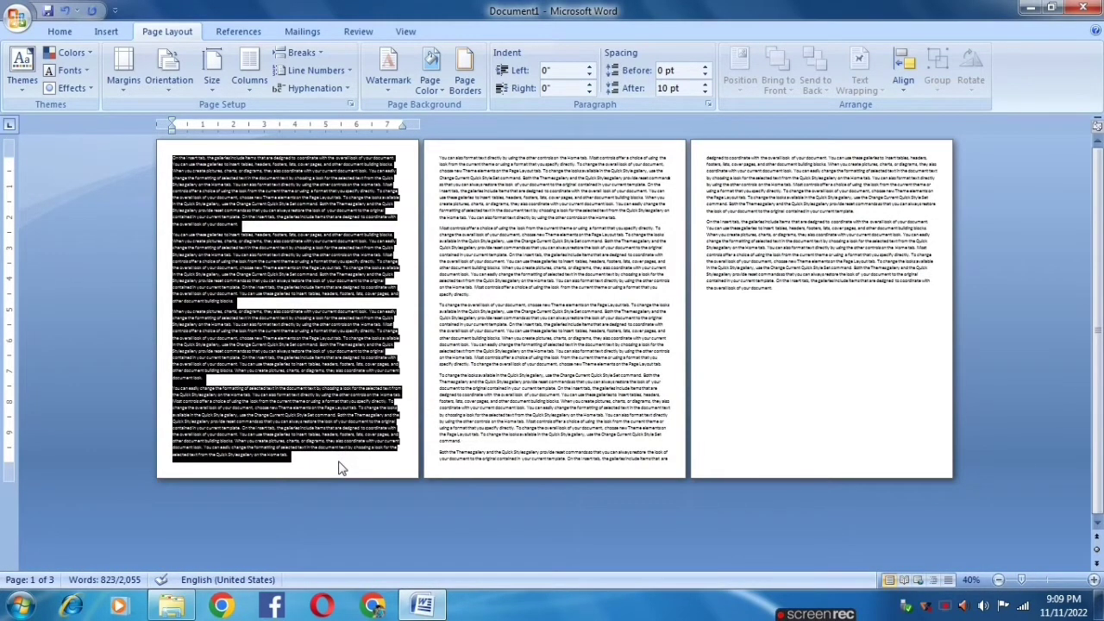
Step: Make page 1 landscape by applying Landscape to the selected text only
left_click(123, 86)
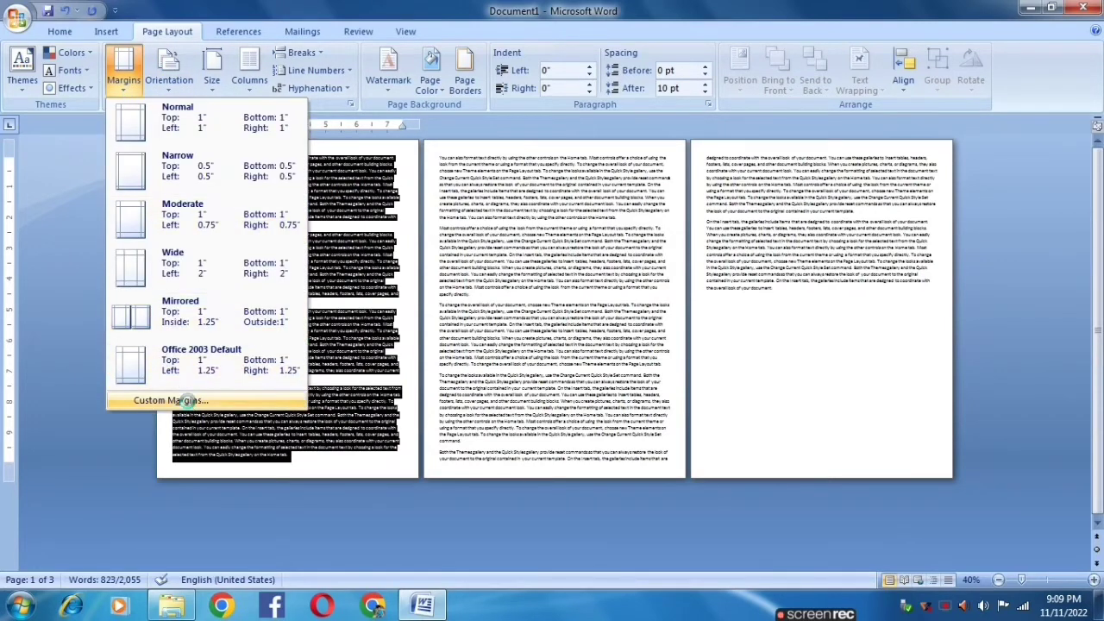
left_click(172, 400)
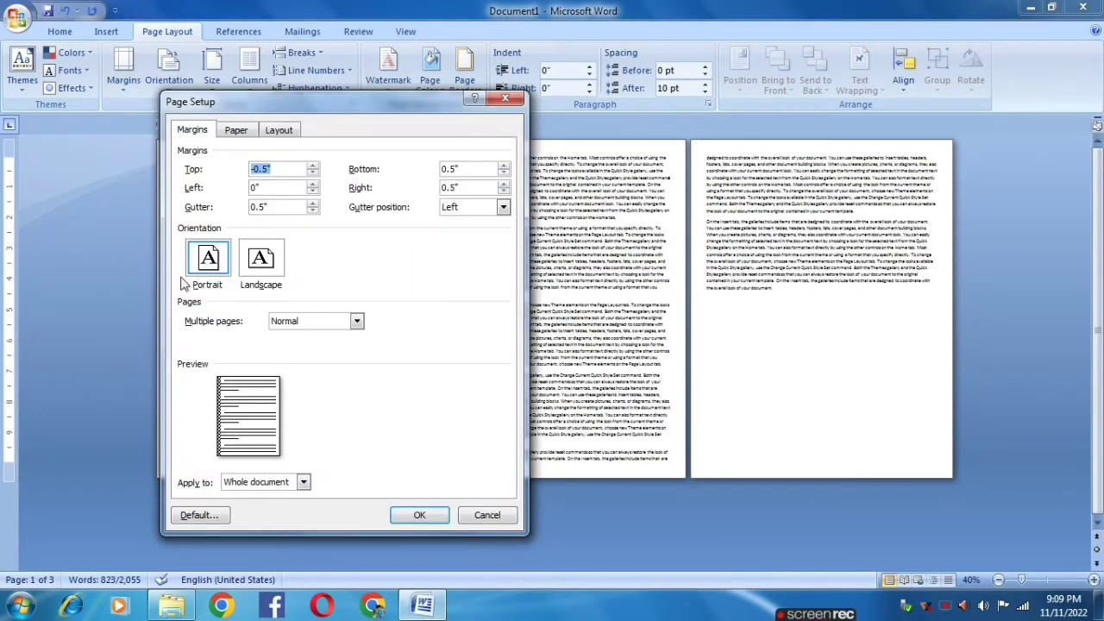
left_click(269, 262)
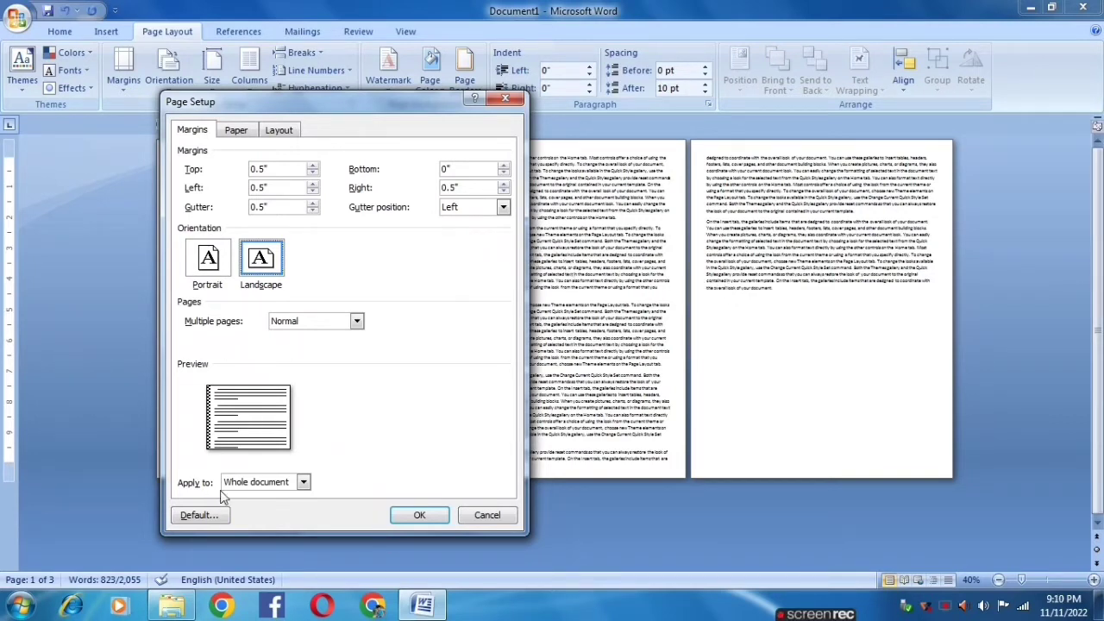
left_click(303, 482)
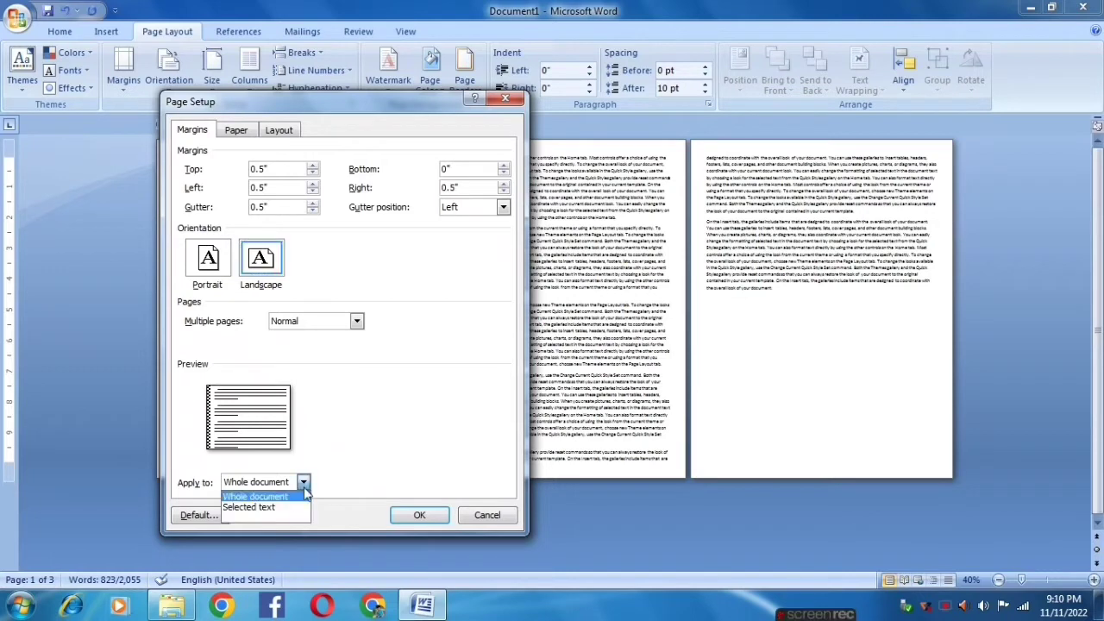
left_click(243, 508)
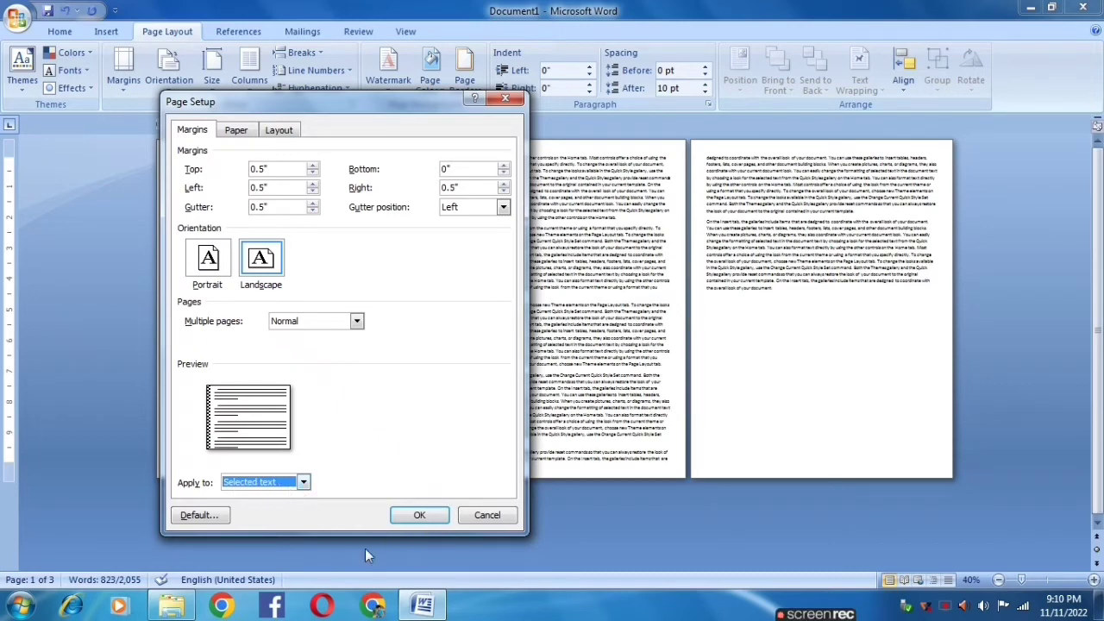
left_click(418, 516)
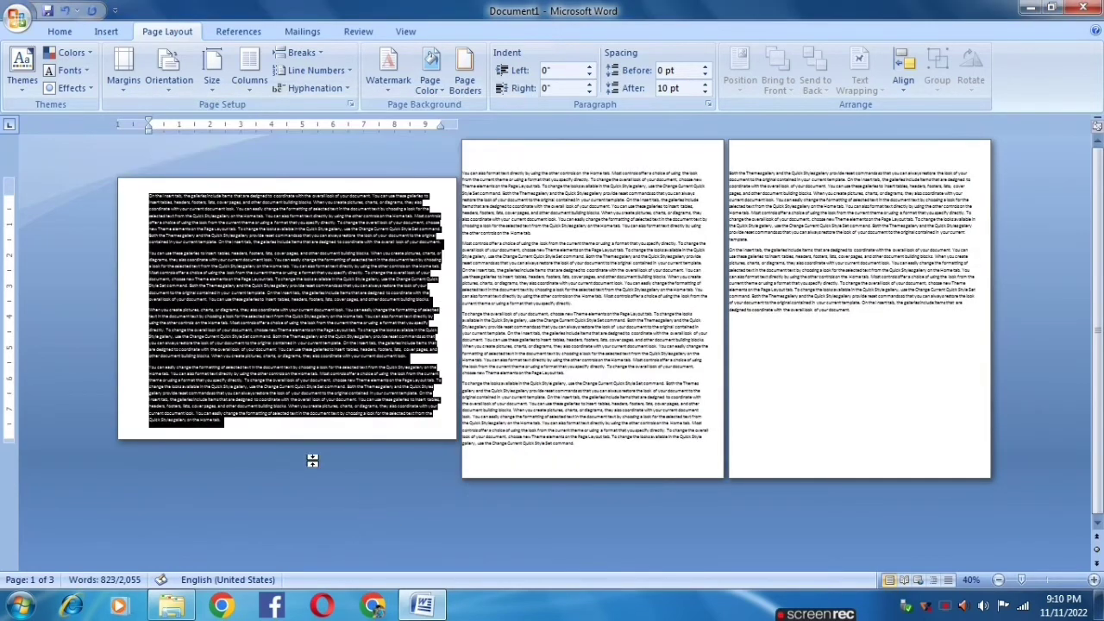
left_click(324, 420)
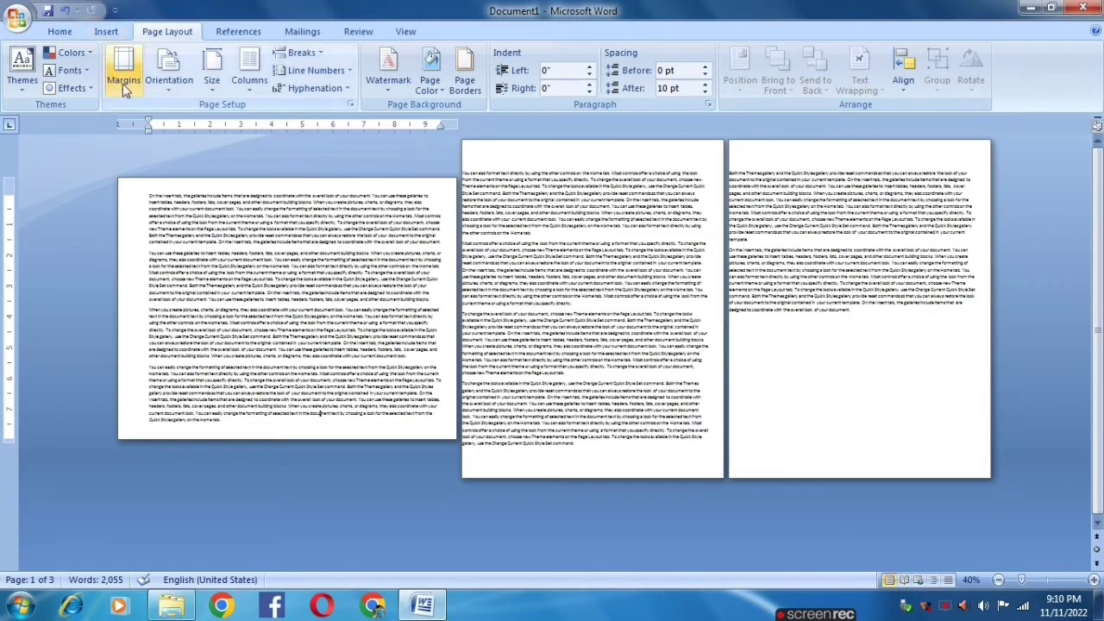
left_click(123, 71)
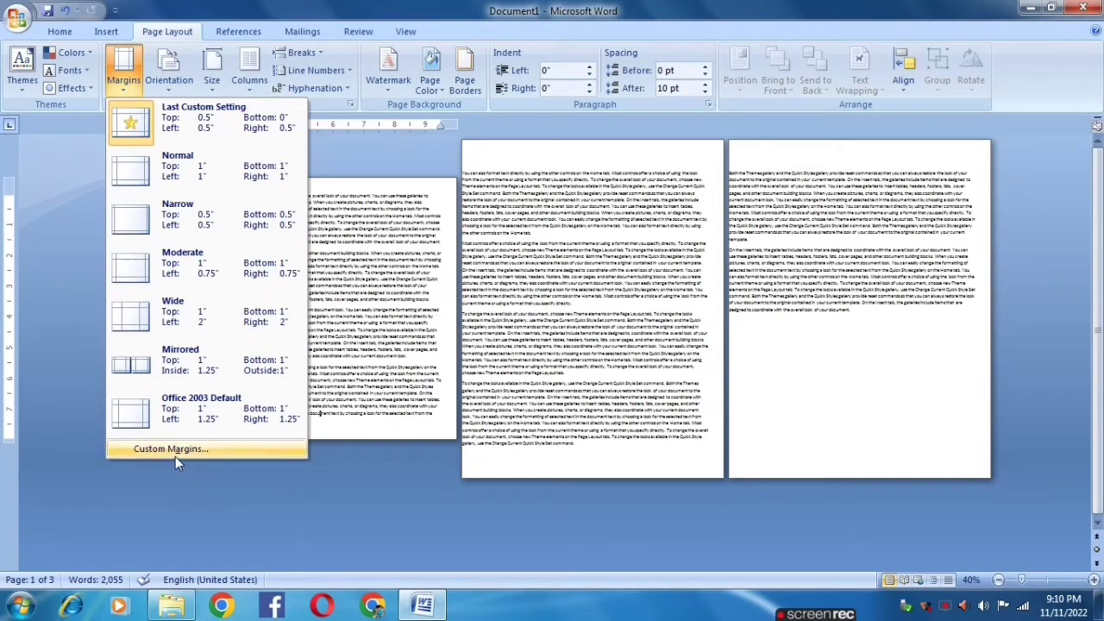
left_click(205, 458)
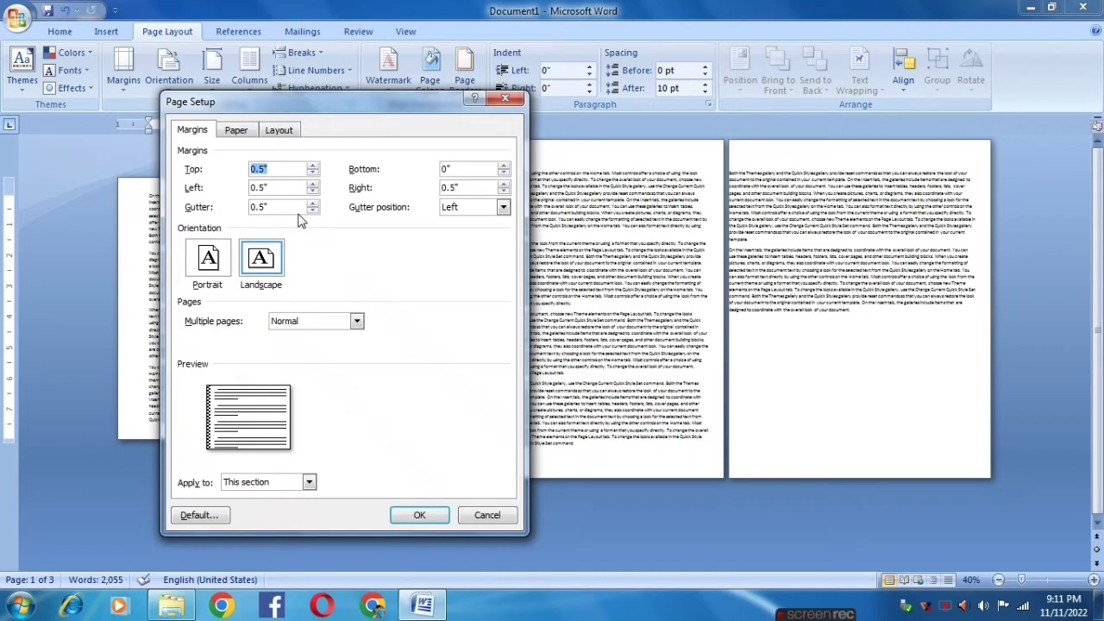
left_click(508, 101)
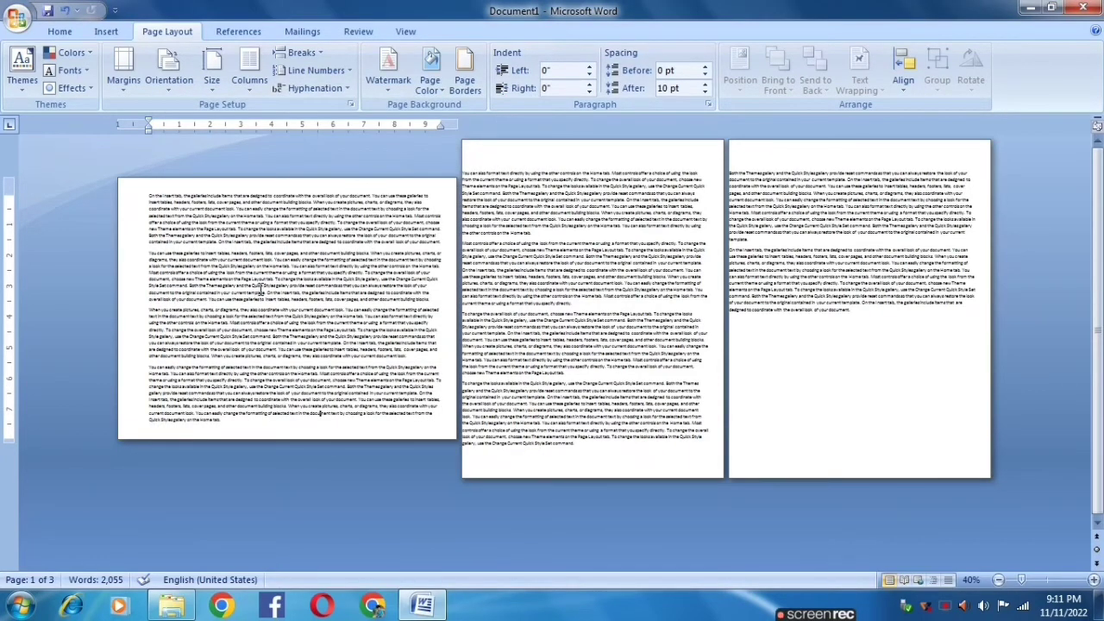
scroll(259, 292, "up", 7, "ctrl")
scroll(457, 282, "up", 5)
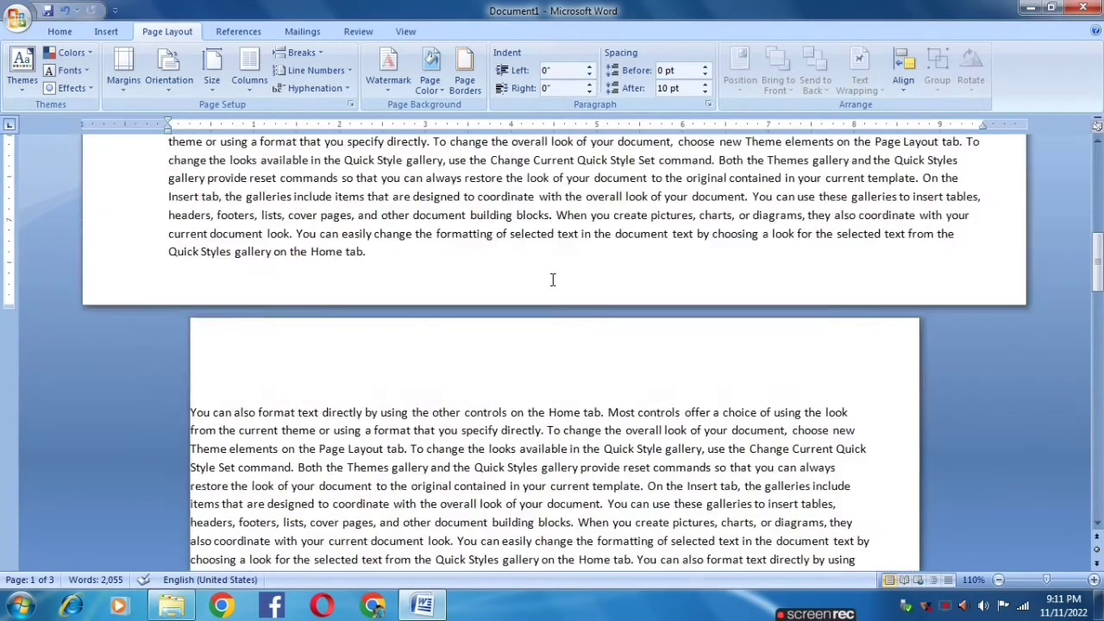
scroll(549, 277, "up", 5)
scroll(550, 277, "up", 5)
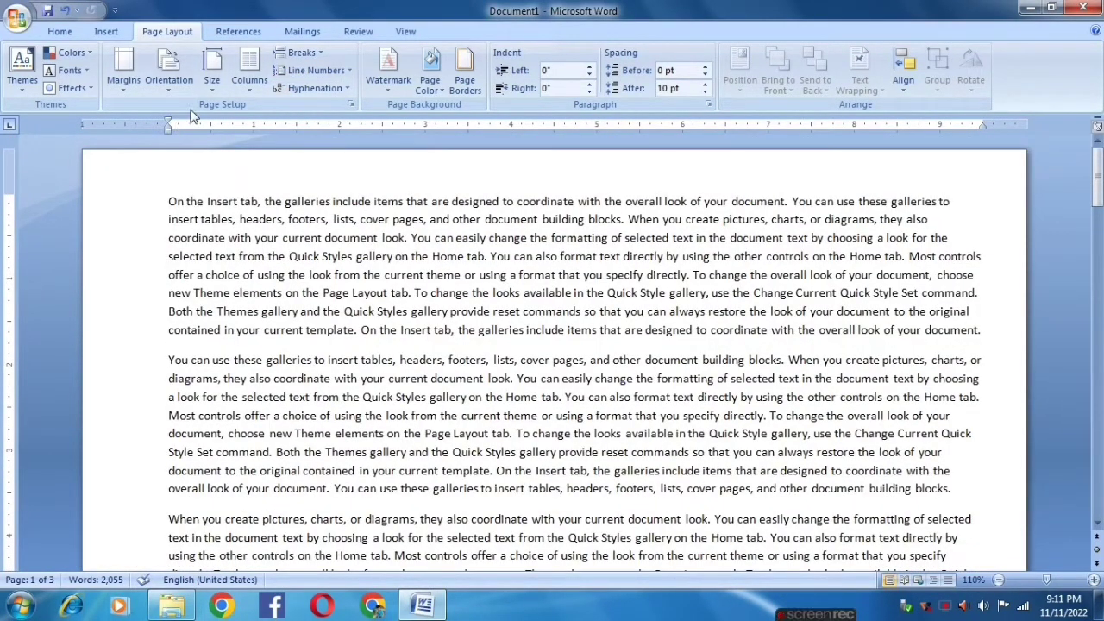
left_click(248, 91)
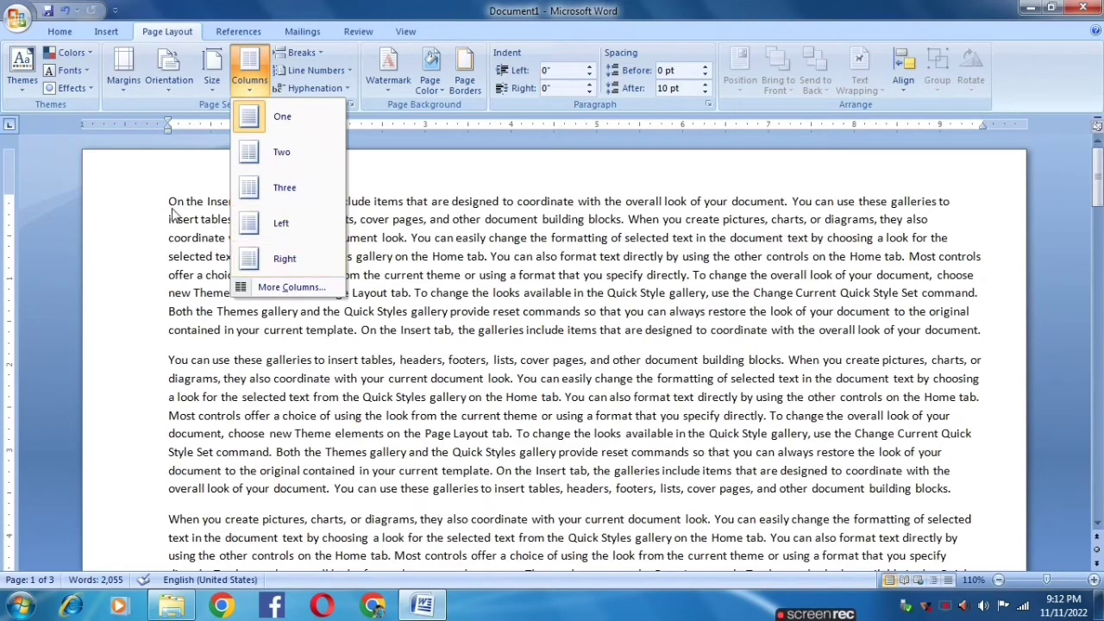
left_click(464, 257)
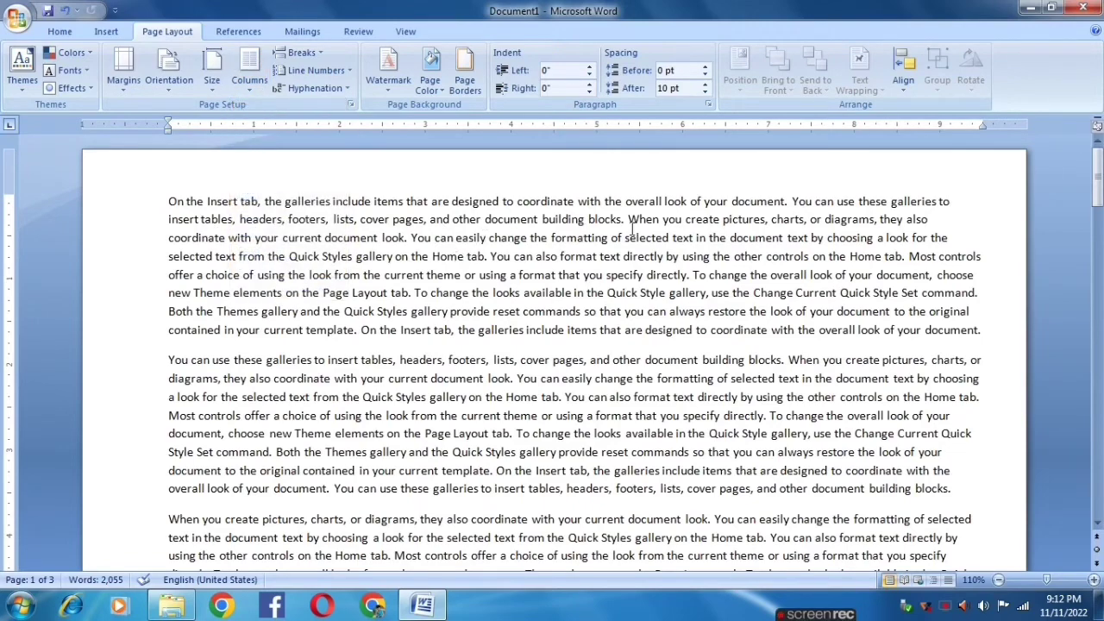
scroll(633, 229, "down", 2)
scroll(633, 230, "up", 2)
scroll(615, 226, "down", 5)
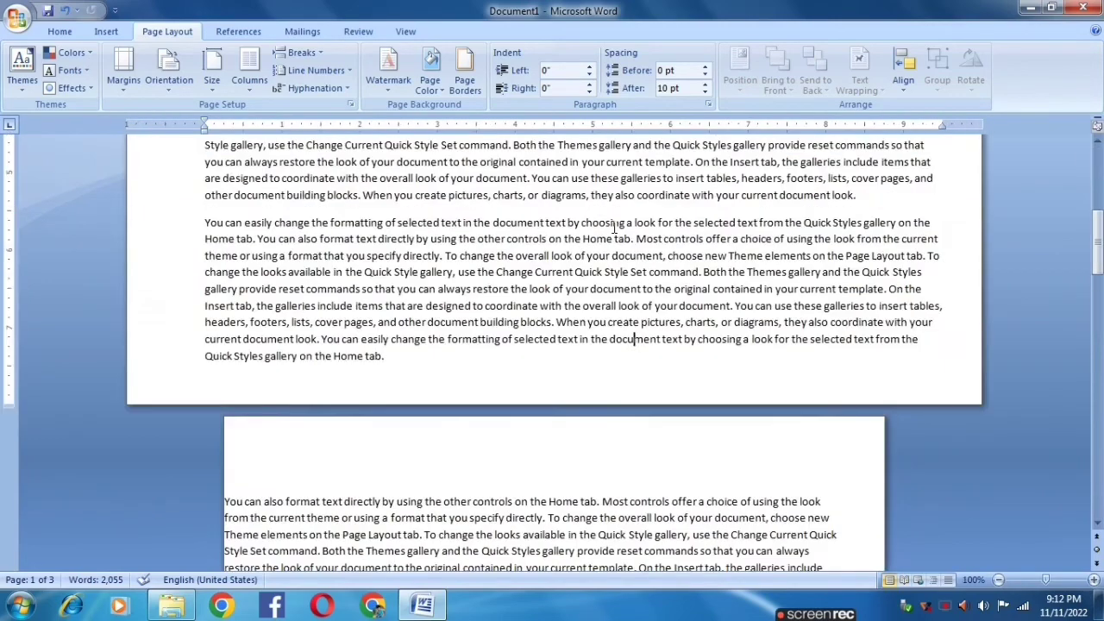
scroll(614, 226, "up", 8)
scroll(518, 215, "up", 5)
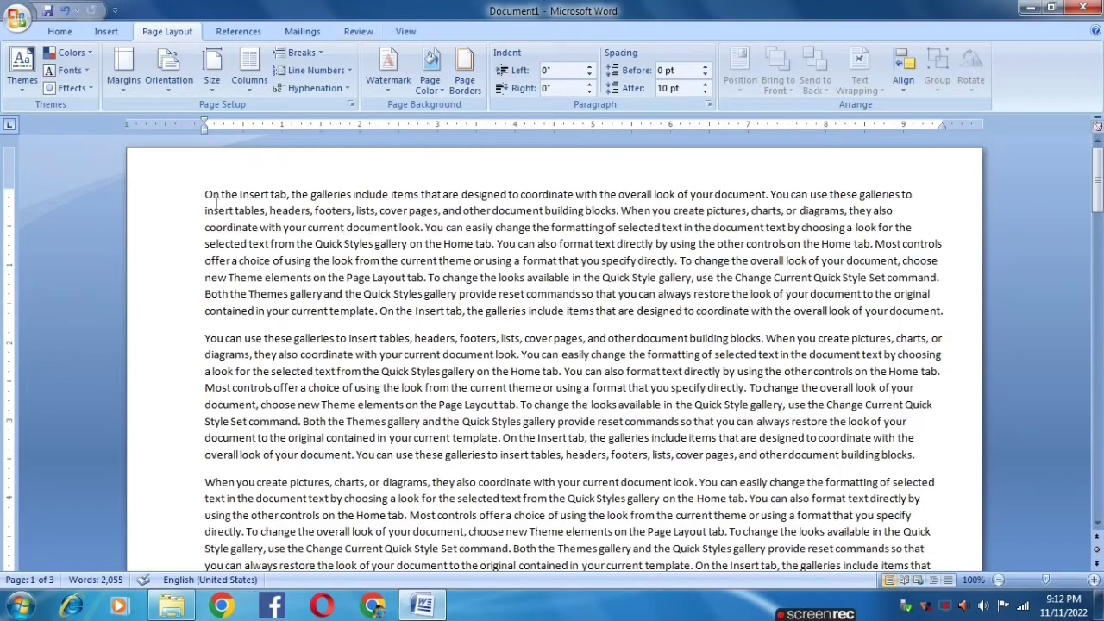
Step: Select the first page's paragraphs, set them in Two columns, and justify them fully
mouse_move(204, 192)
left_mouse_down()
mouse_move(215, 214)
mouse_move(937, 567)
left_mouse_up()
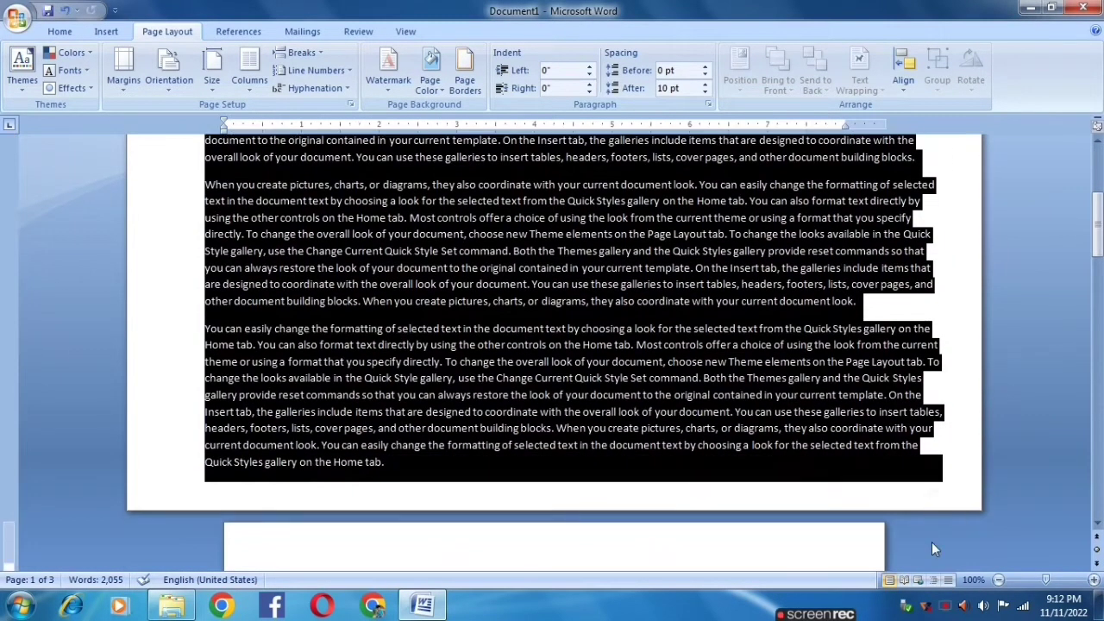
left_click_drag(936, 567, 932, 542)
scroll(860, 491, "up", 5)
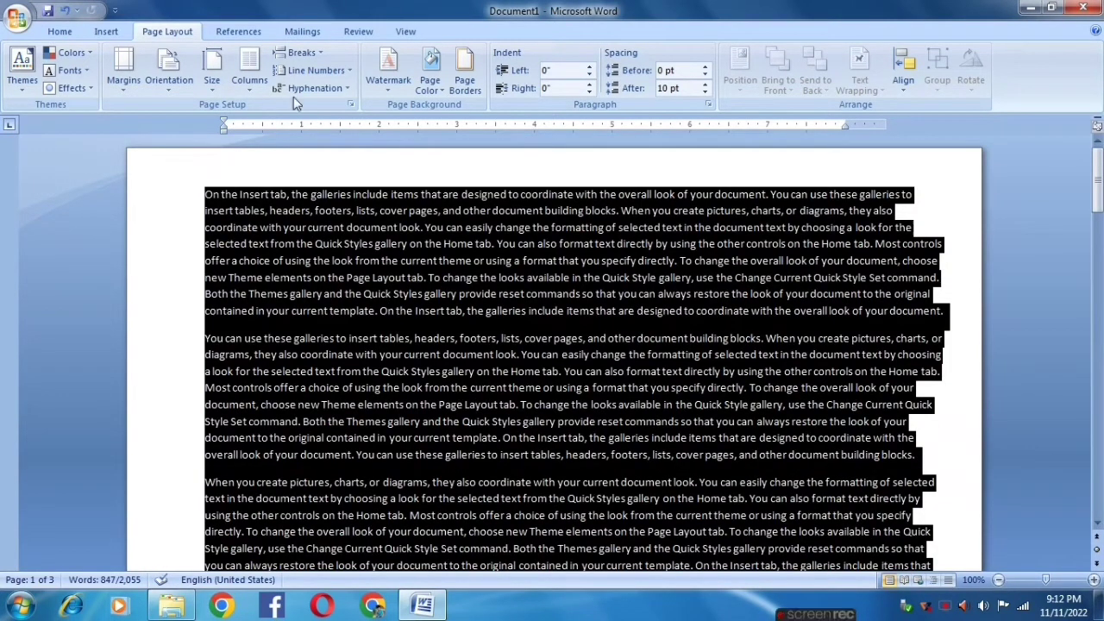
left_click(249, 93)
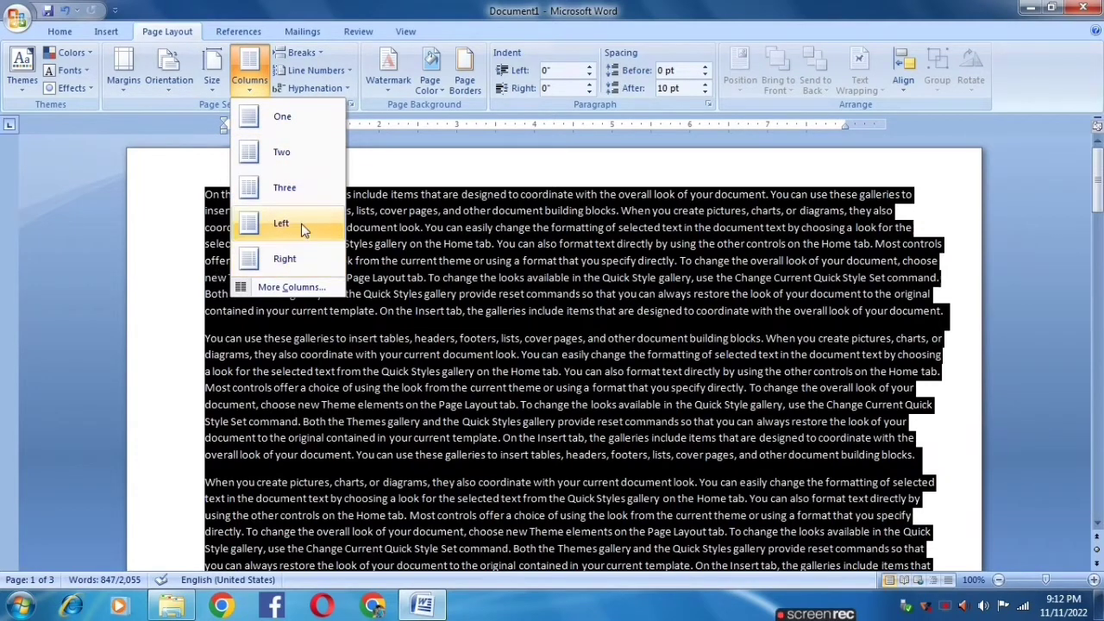
left_click(288, 152)
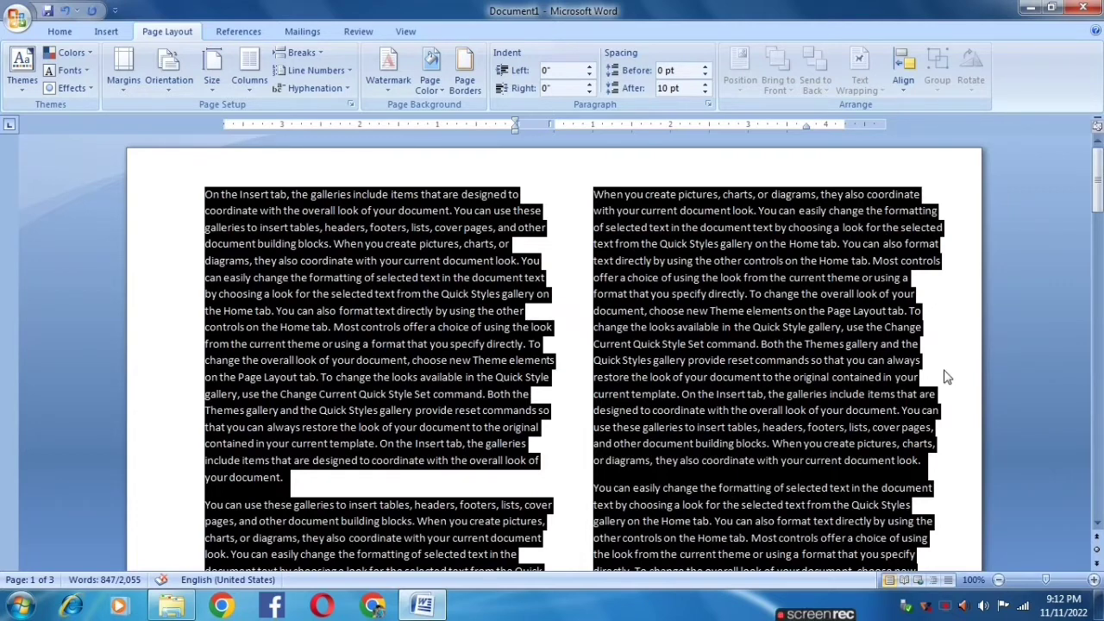
key("ctrl+j")
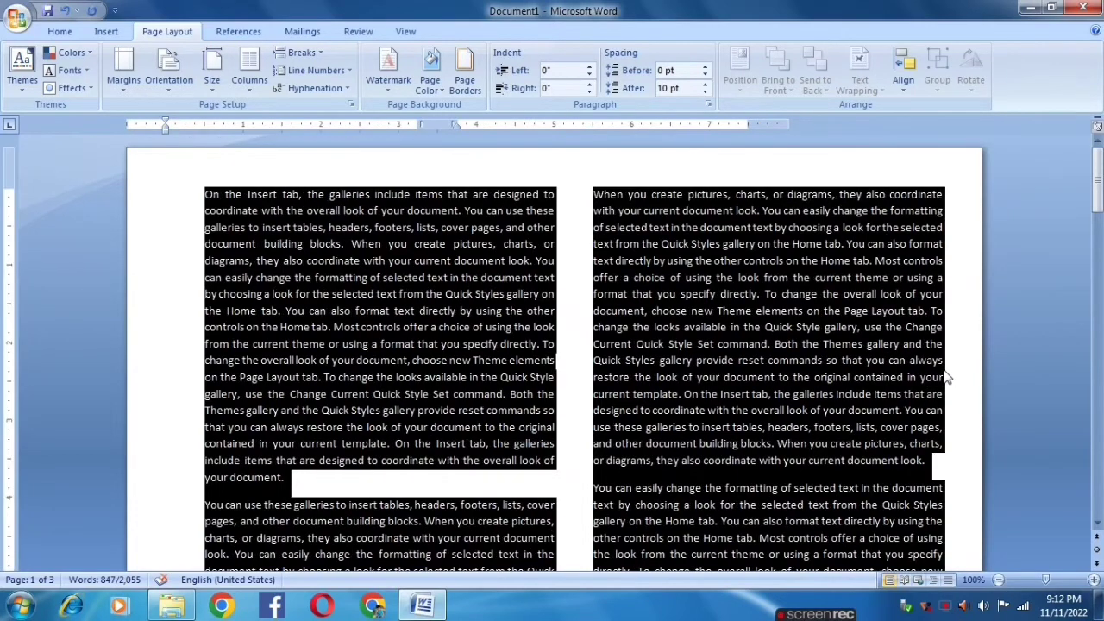
left_click(594, 409)
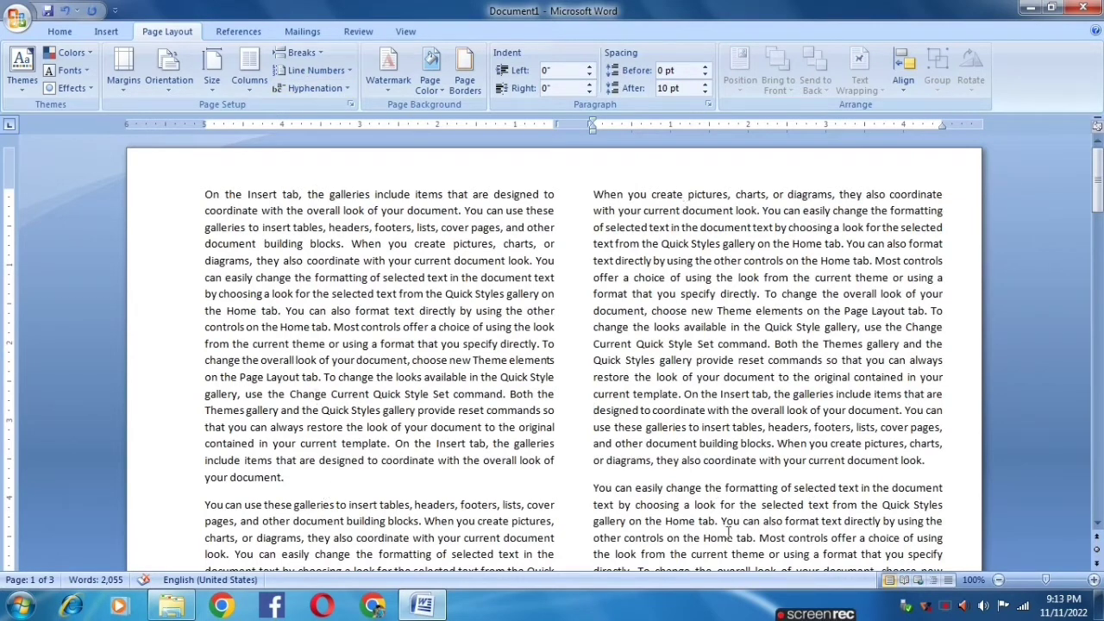
Step: In More Columns, raise the number of columns toward 19 to try it out
left_click(250, 86)
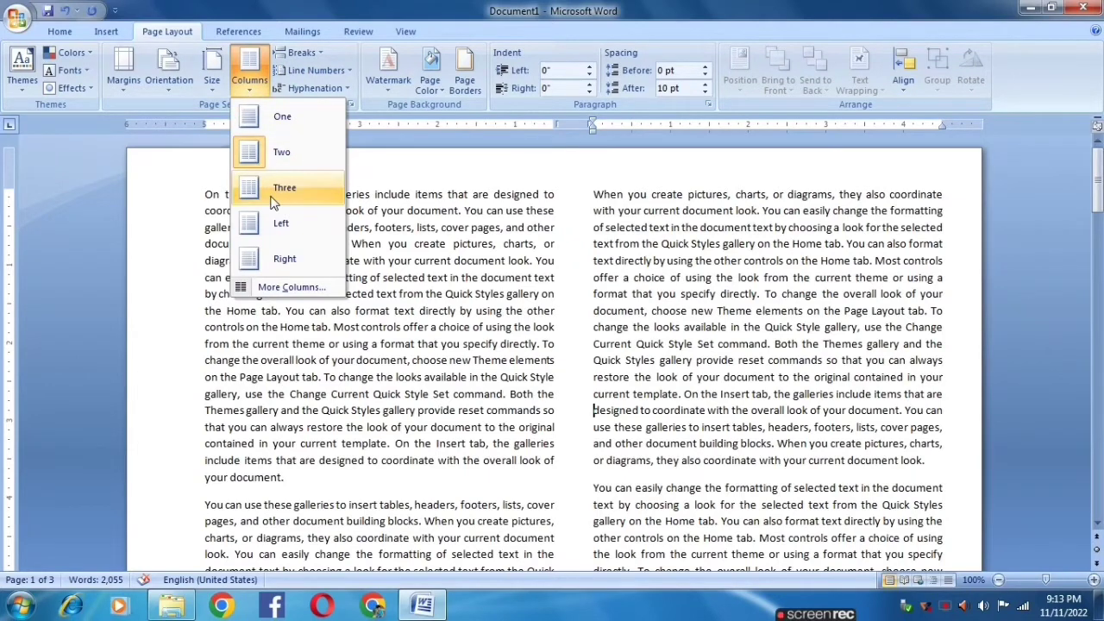
left_click(287, 289)
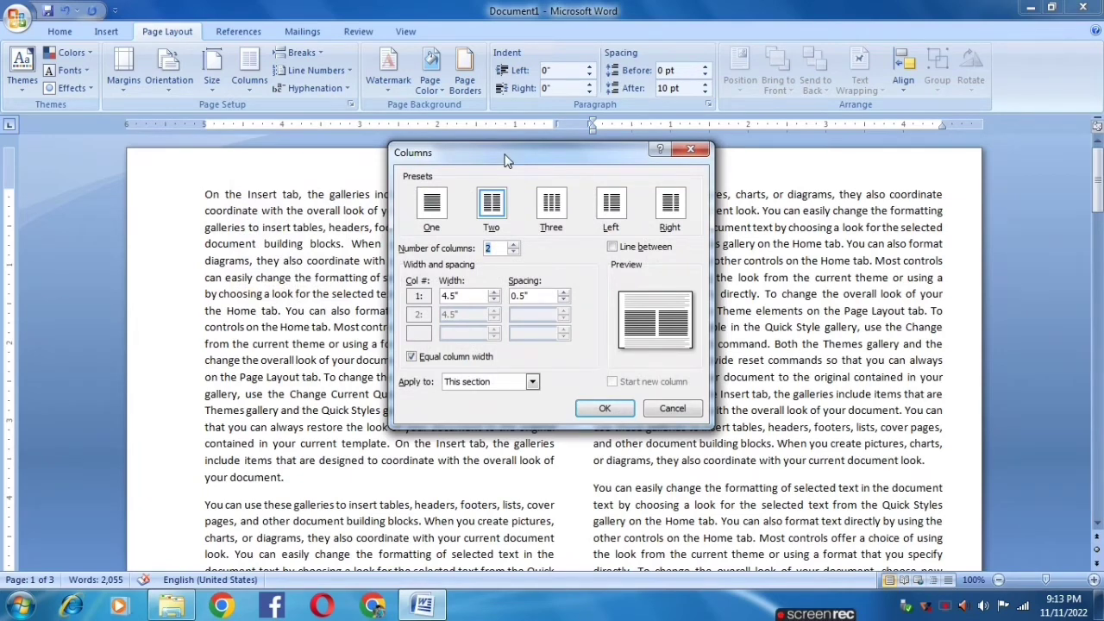
left_click_drag(505, 160, 258, 121)
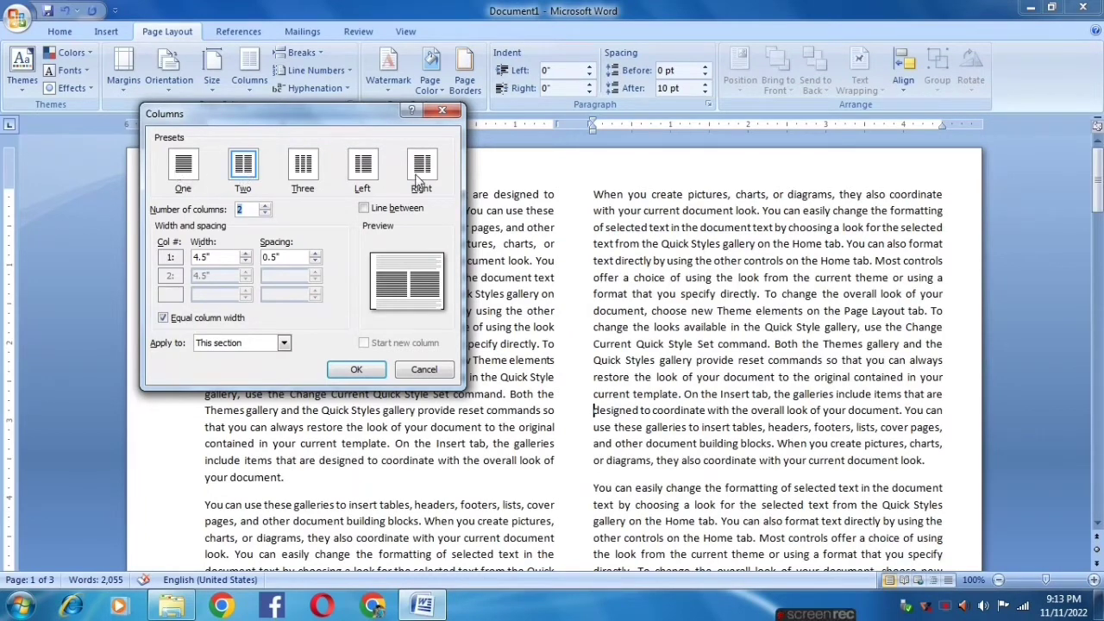
left_click(265, 206)
left_click(265, 207)
left_click(265, 209)
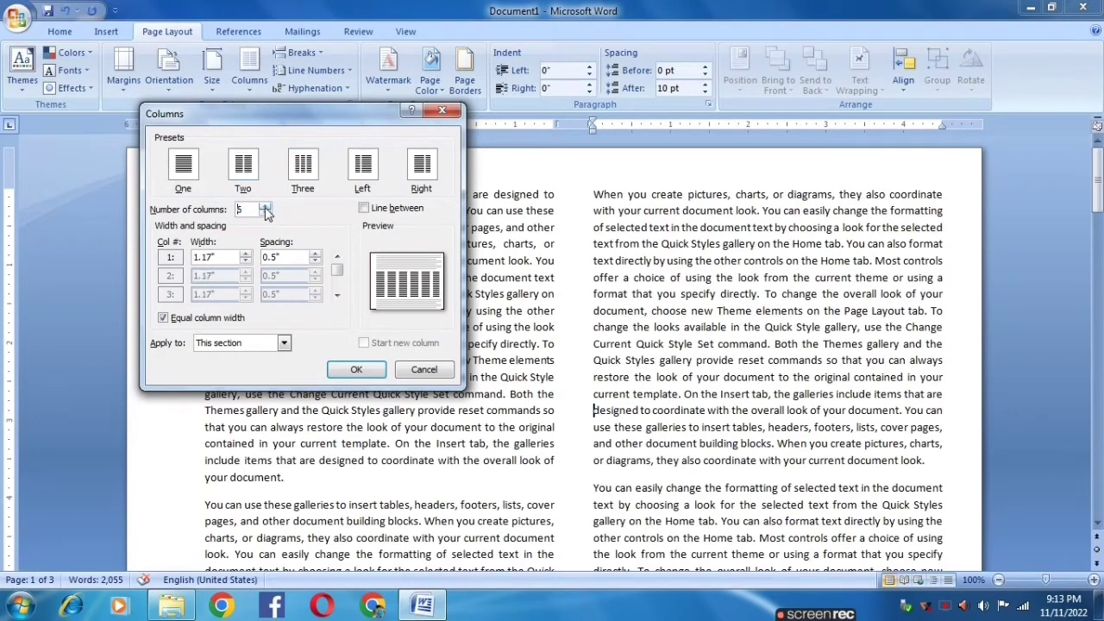
left_click(265, 208)
left_click(265, 209)
left_click(265, 209)
left_click(265, 209)
left_click(265, 209)
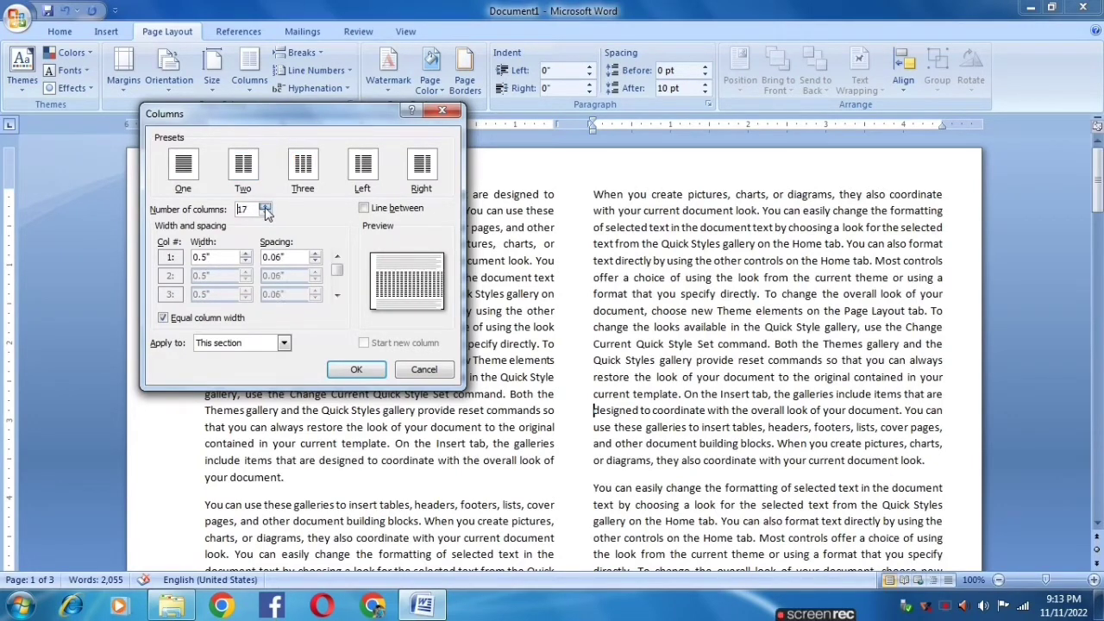
left_click(265, 209)
left_click(265, 209)
left_click(265, 209)
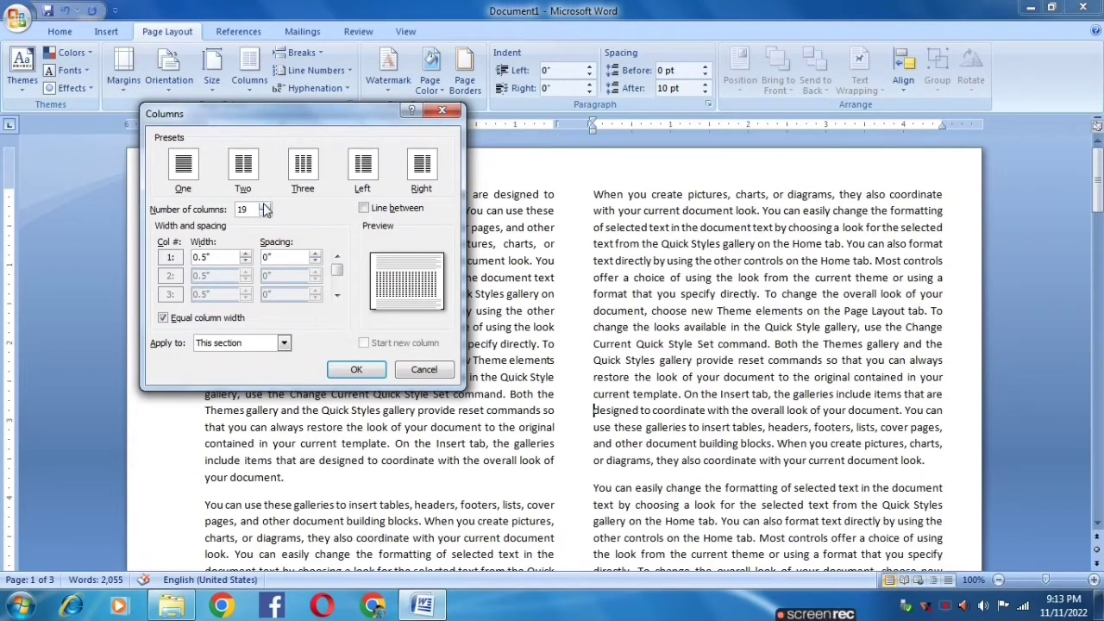
Step: Set the column count back to 2 with Line between checked, and apply
left_click(265, 215)
left_click(265, 215)
left_click(265, 215)
left_click(265, 215)
left_click(265, 214)
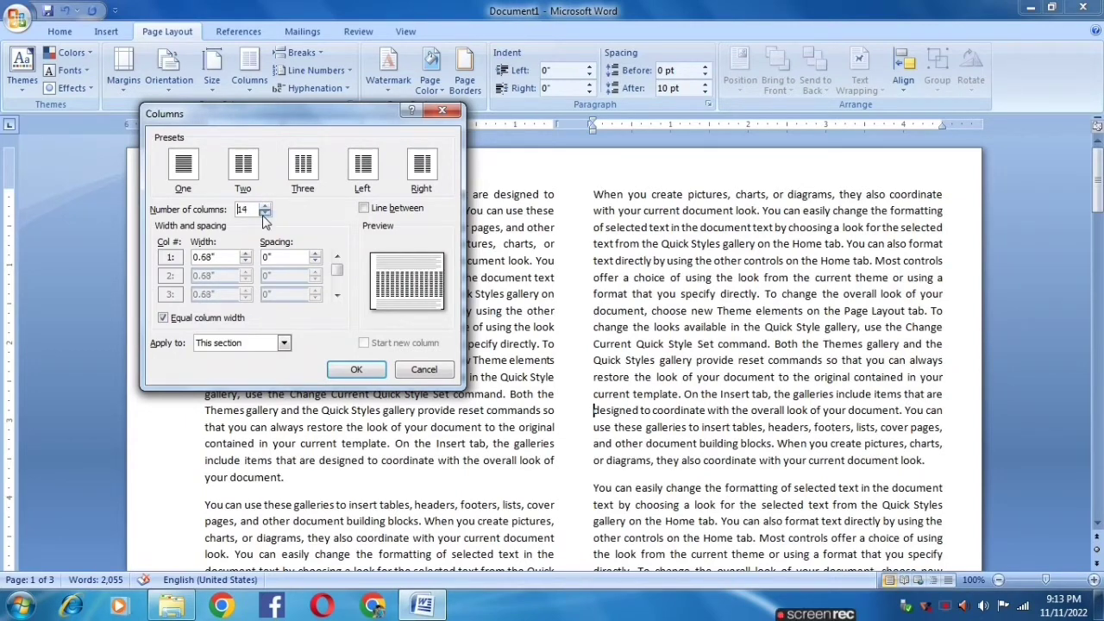
left_click(265, 215)
left_click(265, 215)
left_click(264, 215)
left_click(243, 166)
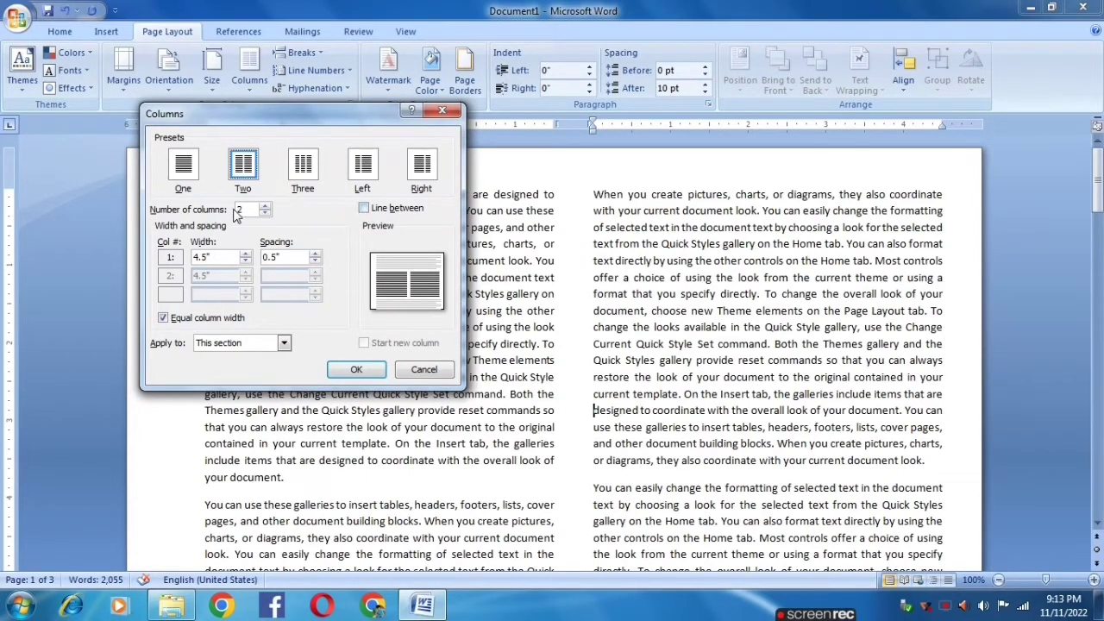
left_click(387, 216)
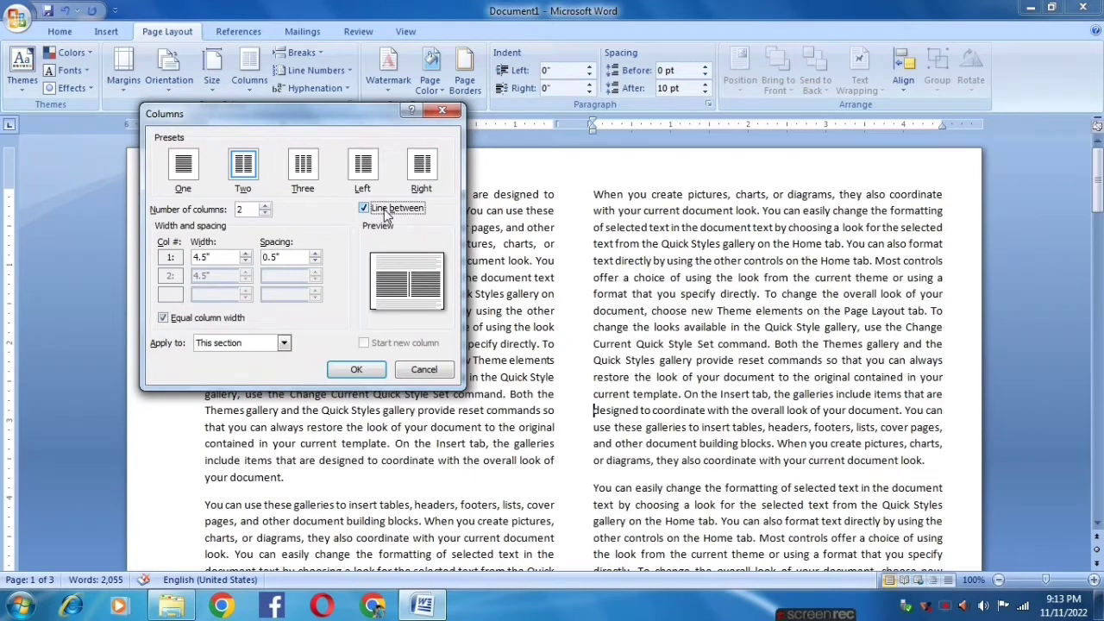
left_click(356, 369)
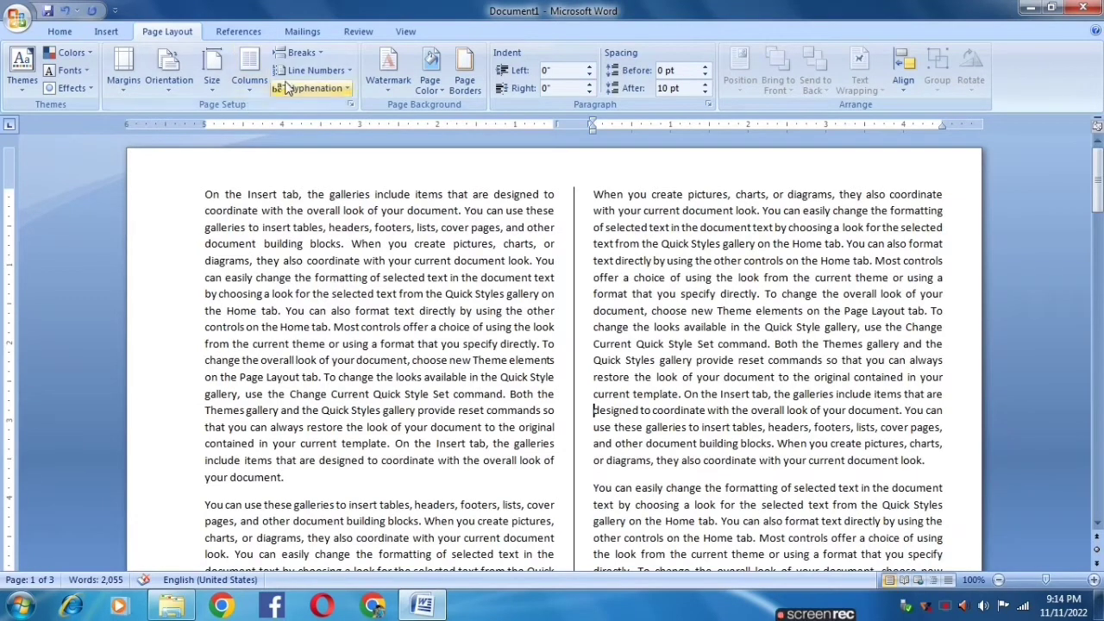
Step: In More Columns, try column spacing values between 3.3" and 3.5"
left_click(248, 87)
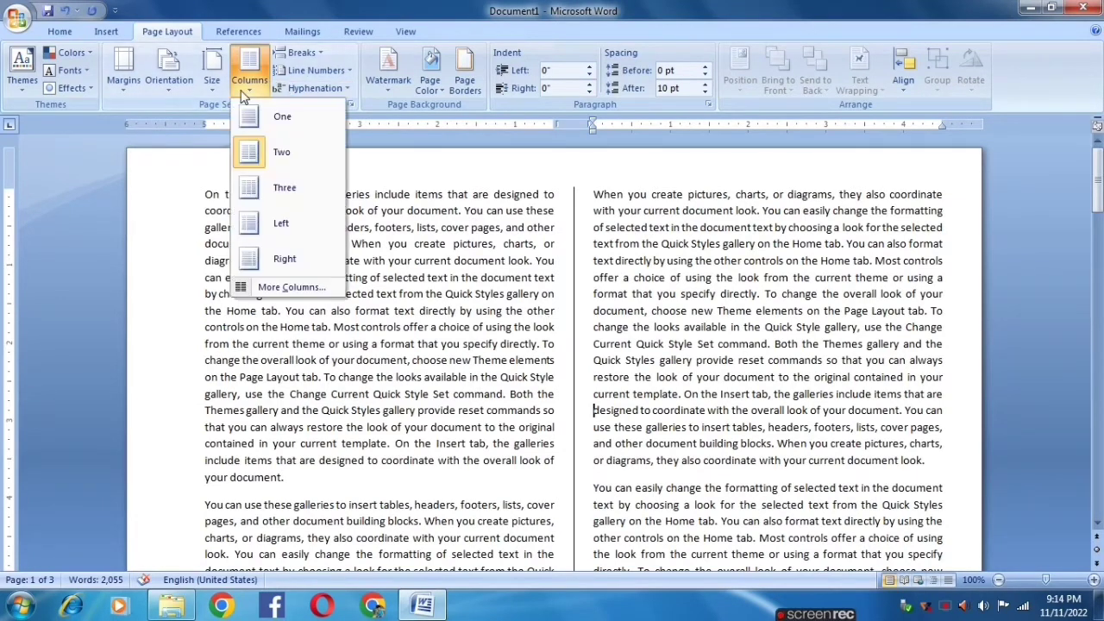
left_click(285, 289)
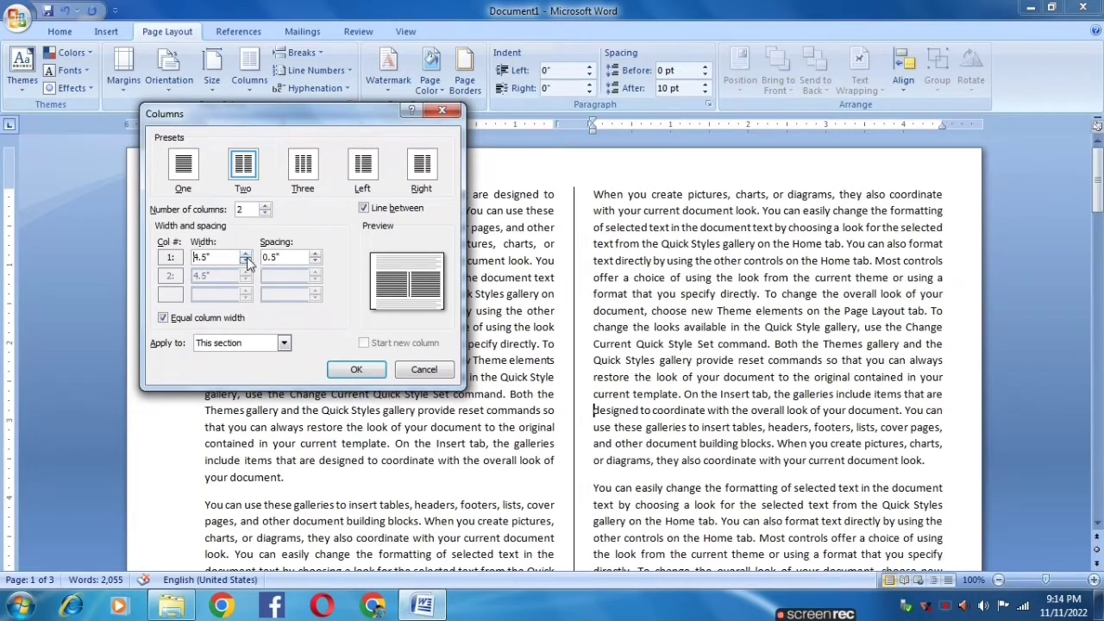
left_click(245, 262)
left_click(246, 261)
left_click(246, 261)
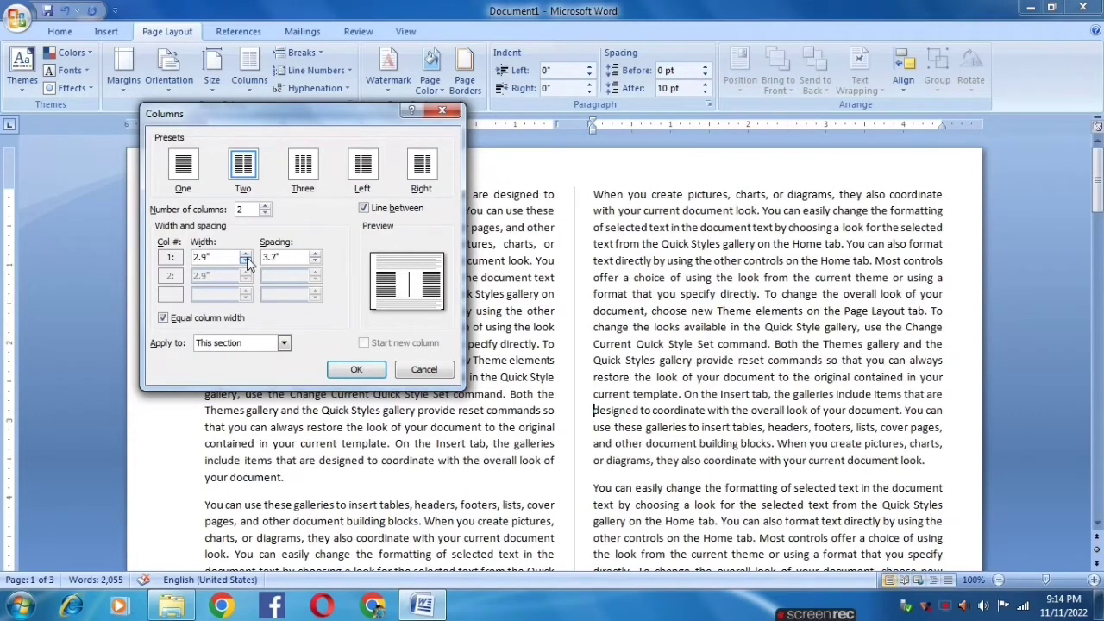
left_click(246, 256)
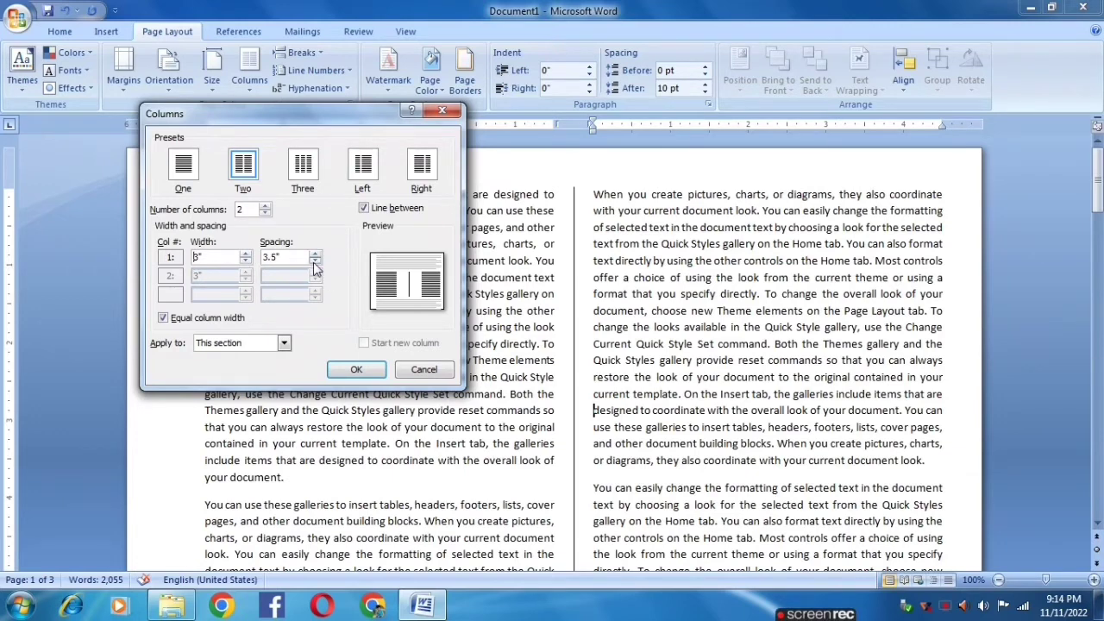
left_click(315, 262)
left_click(314, 263)
left_click(315, 263)
left_click(314, 256)
left_click(314, 256)
left_click(315, 257)
left_click(315, 262)
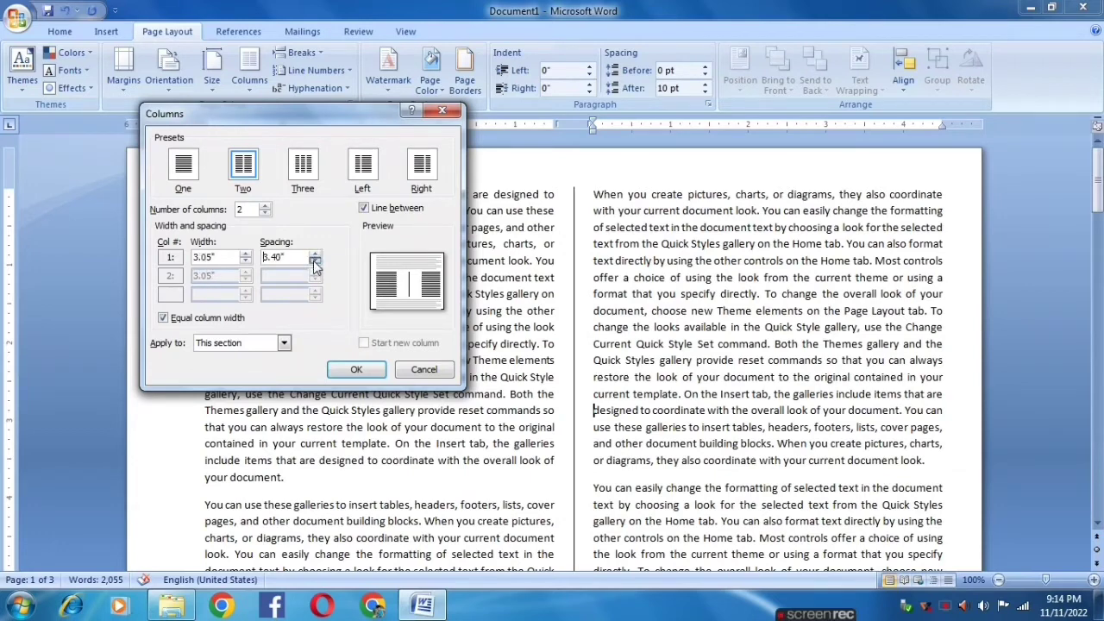
left_click(315, 257)
left_click(315, 262)
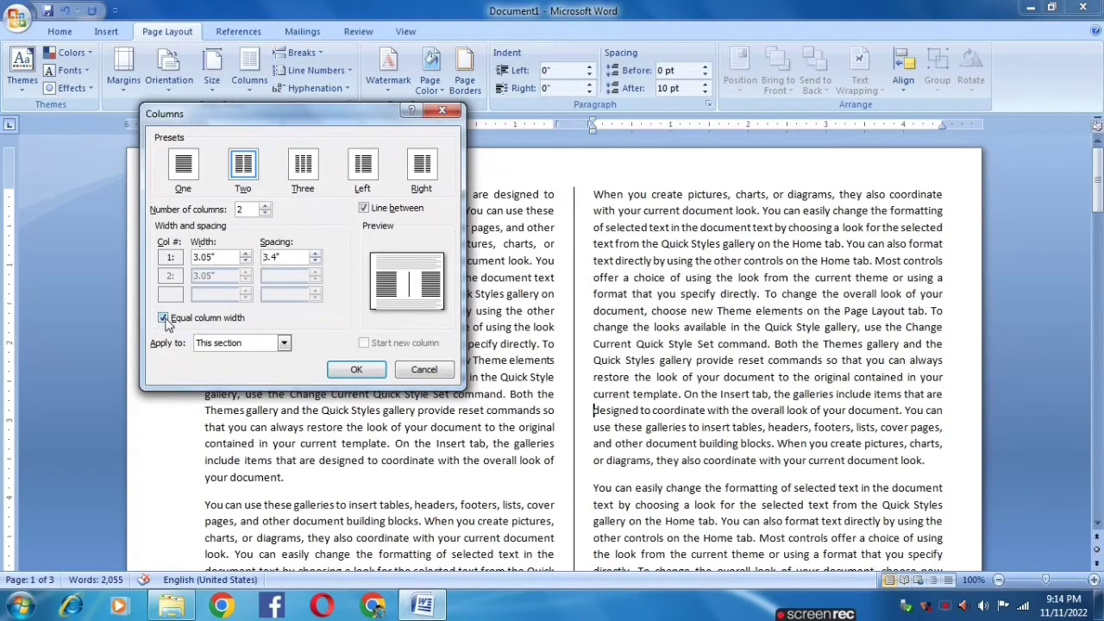
Step: Uncheck Equal column width and set a 1" gap, making the second column 5.45"
left_click(166, 319)
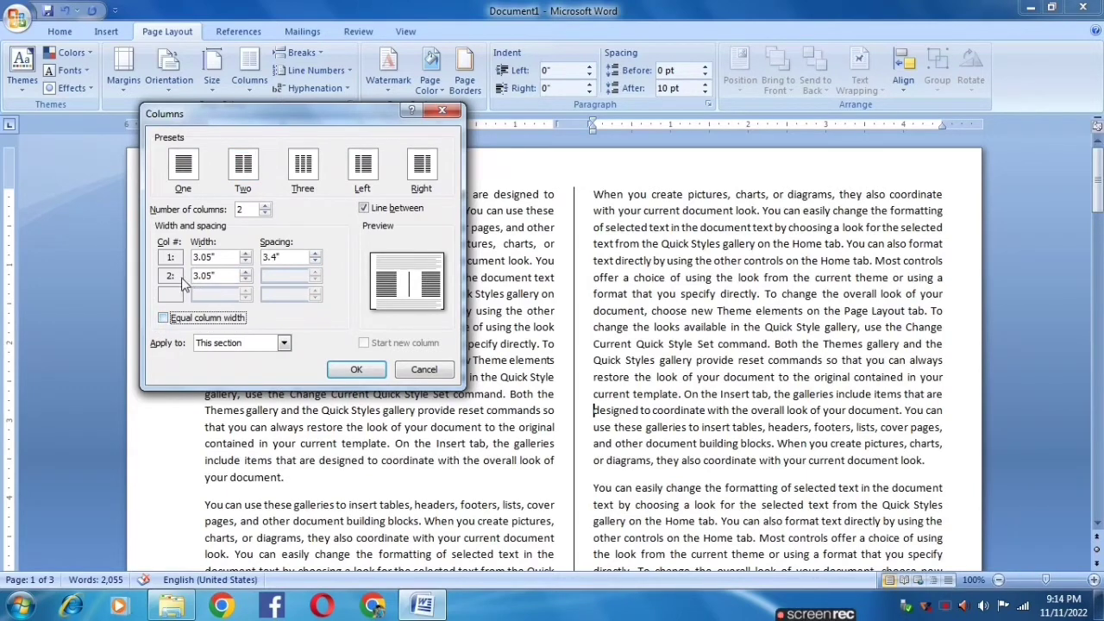
left_click(244, 281)
left_click(245, 281)
left_click(245, 281)
left_click(245, 281)
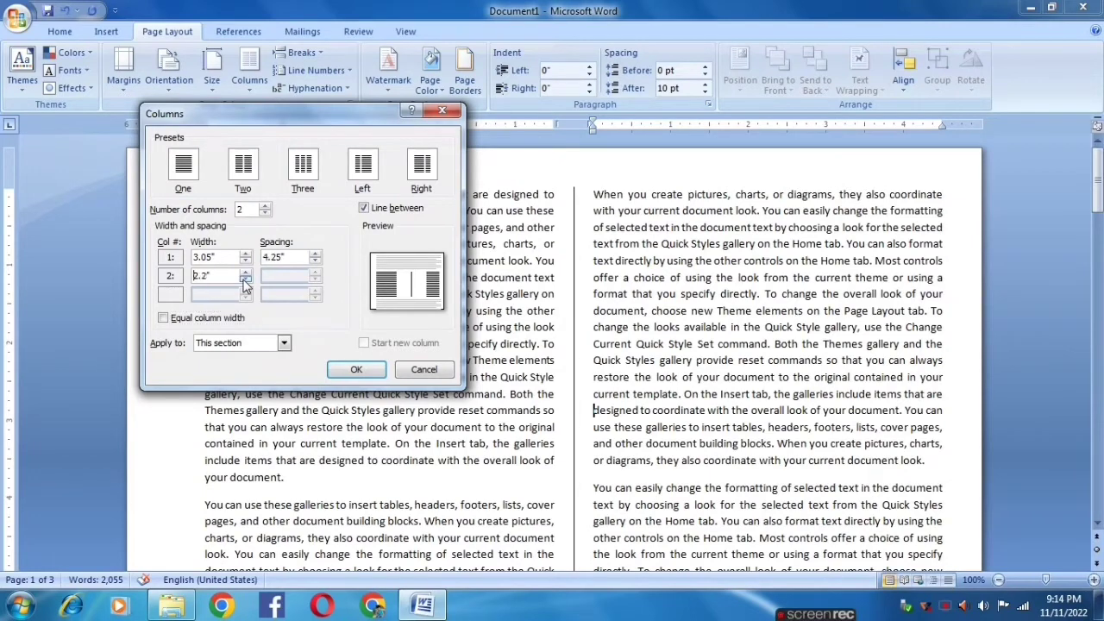
left_click(317, 255)
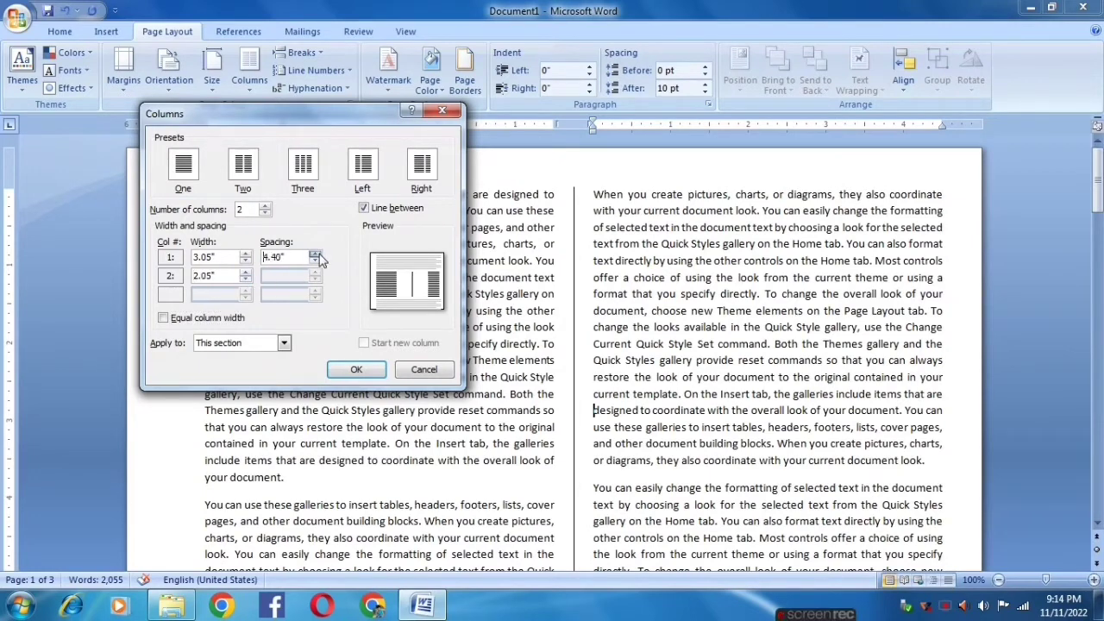
left_click(317, 255)
left_click(317, 256)
left_click(315, 264)
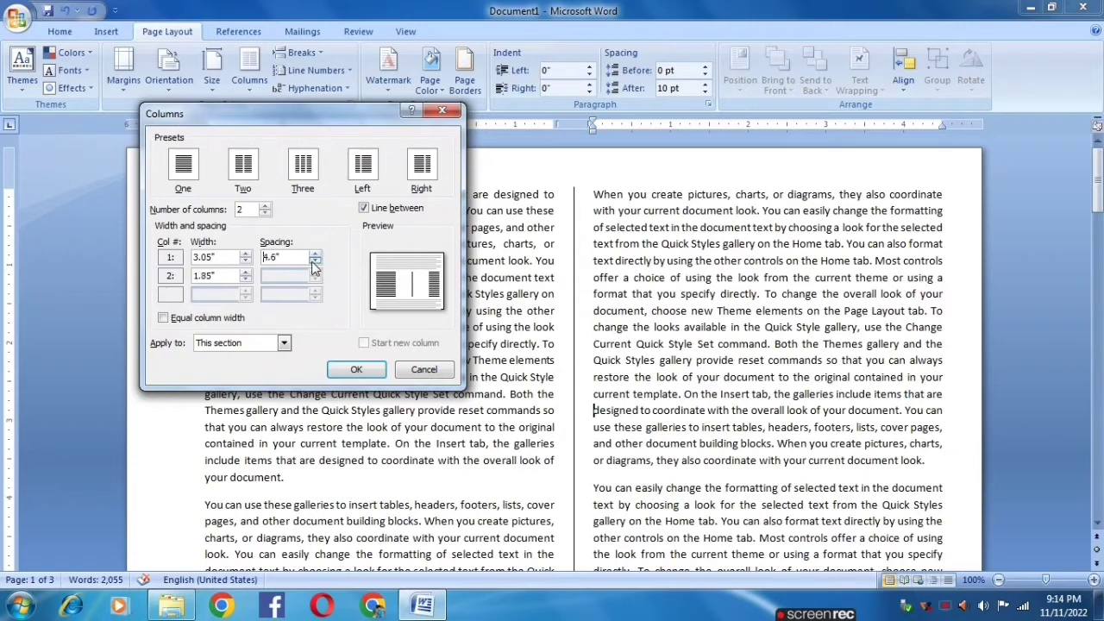
left_click(315, 263)
left_click(315, 263)
left_click(315, 262)
left_click(315, 262)
left_click(314, 262)
left_click(315, 262)
left_click(315, 262)
left_click(315, 263)
left_click(315, 263)
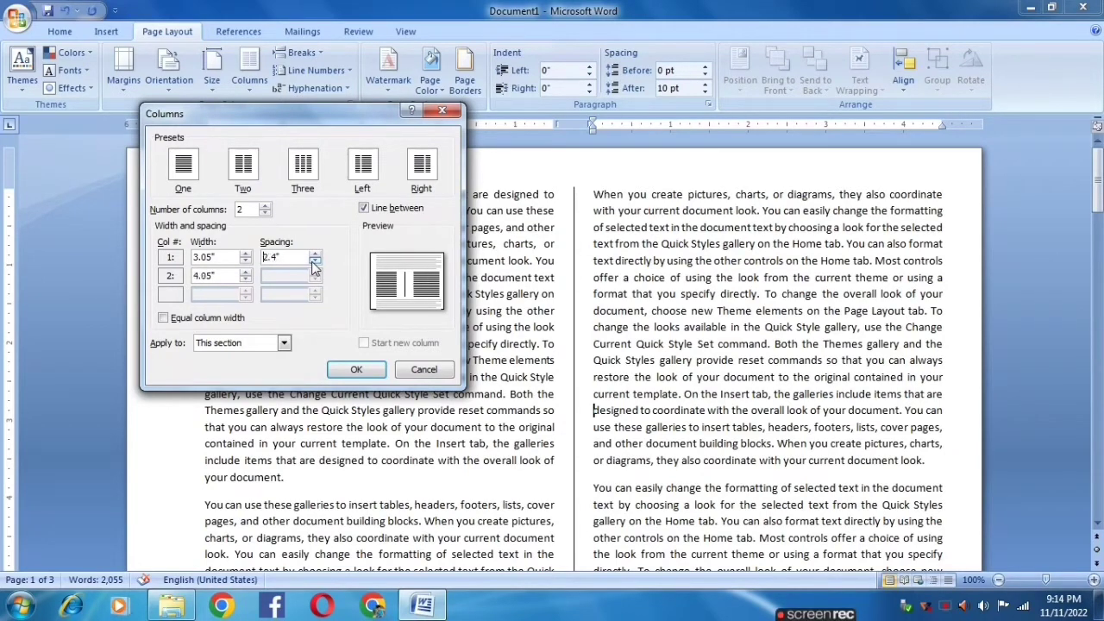
left_click(315, 263)
left_click(315, 262)
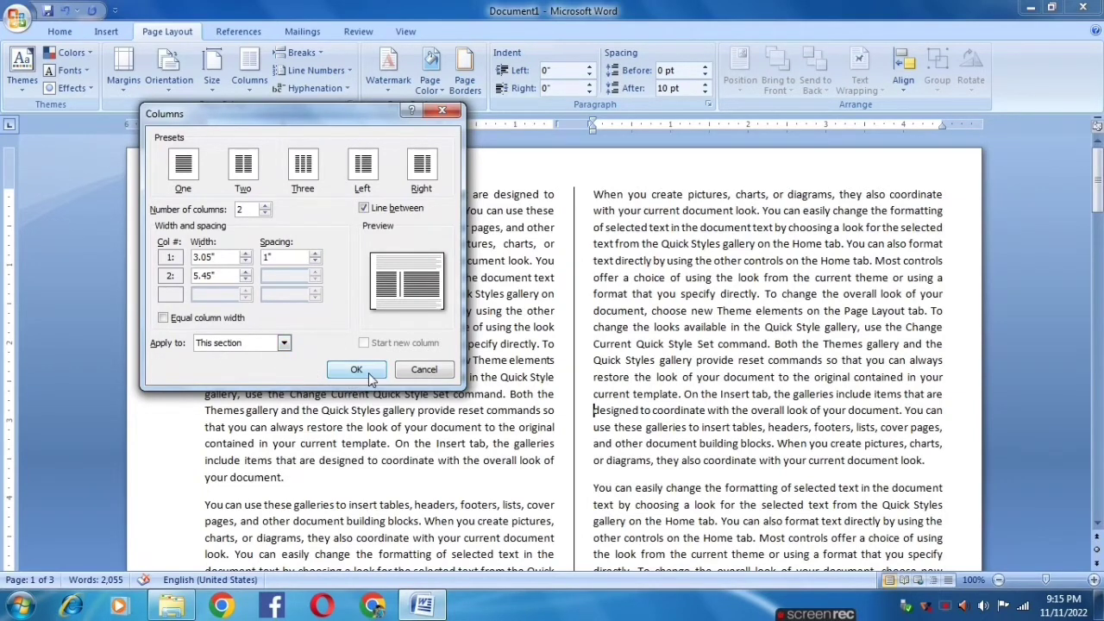
left_click(356, 369)
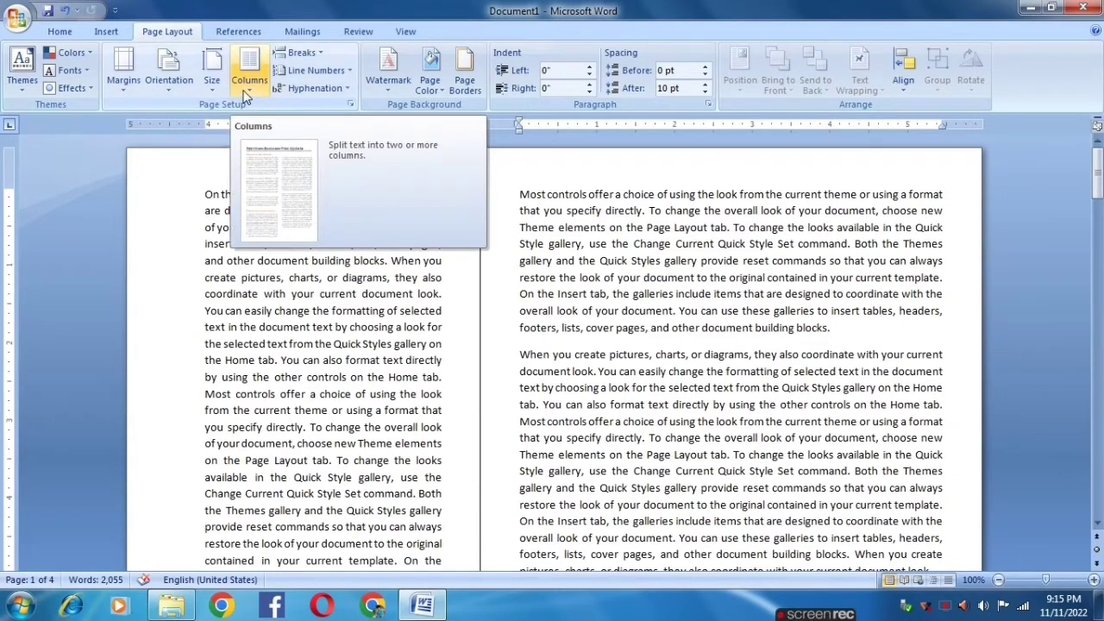
Step: Insert a column break before "You can use these galleries" so it starts the right column
left_click(311, 55)
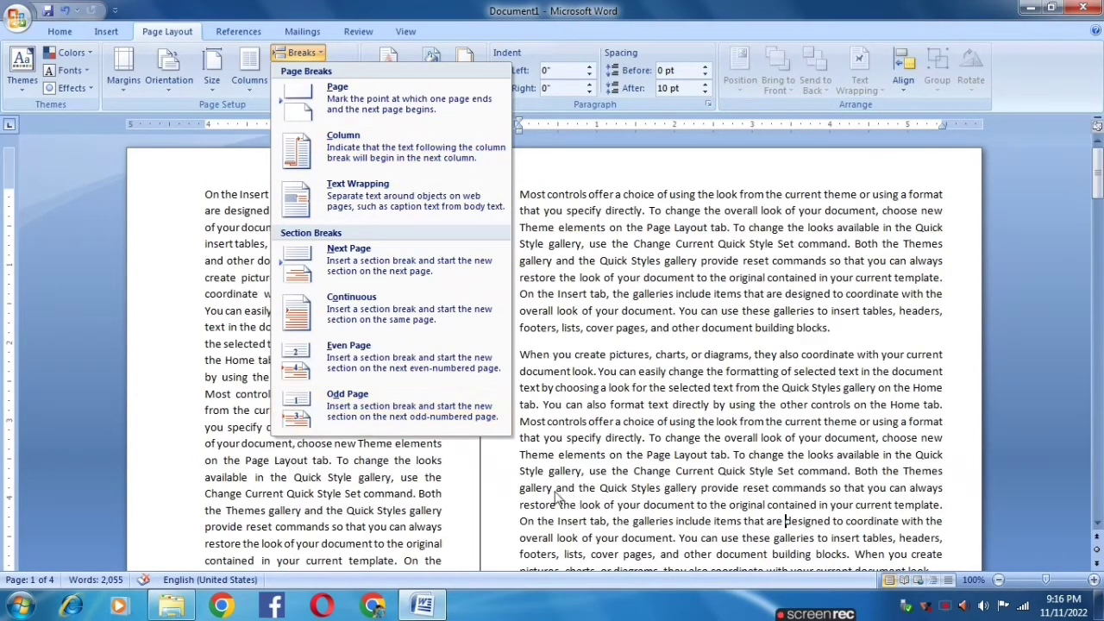
scroll(473, 462, "down", 2)
scroll(471, 454, "down", 7)
scroll(448, 432, "down", 2)
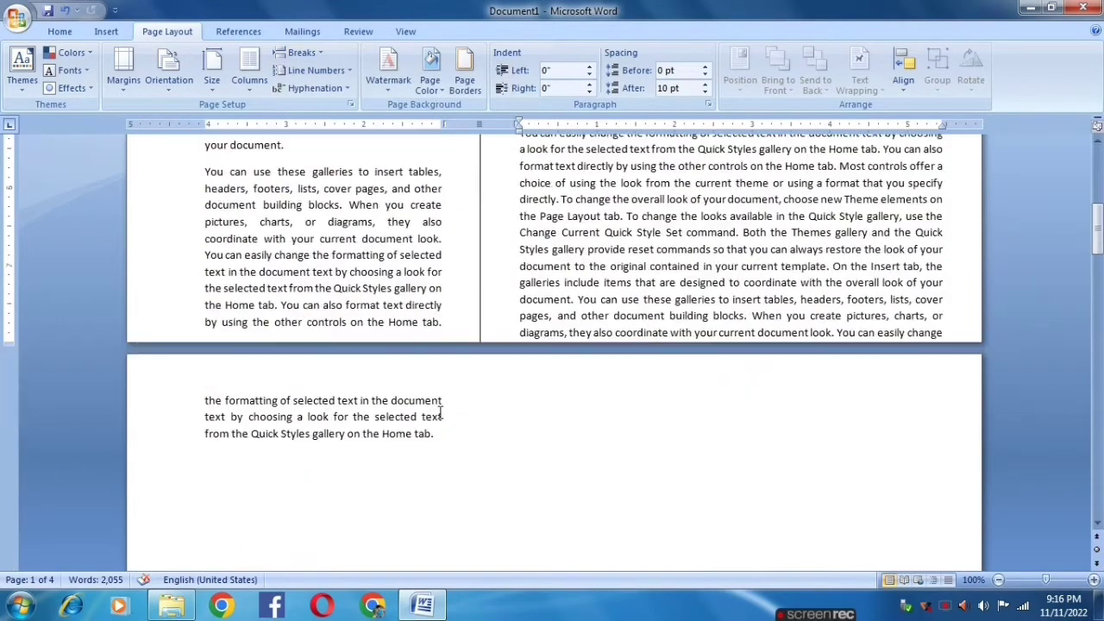
scroll(422, 409, "up", 3)
left_click(205, 295)
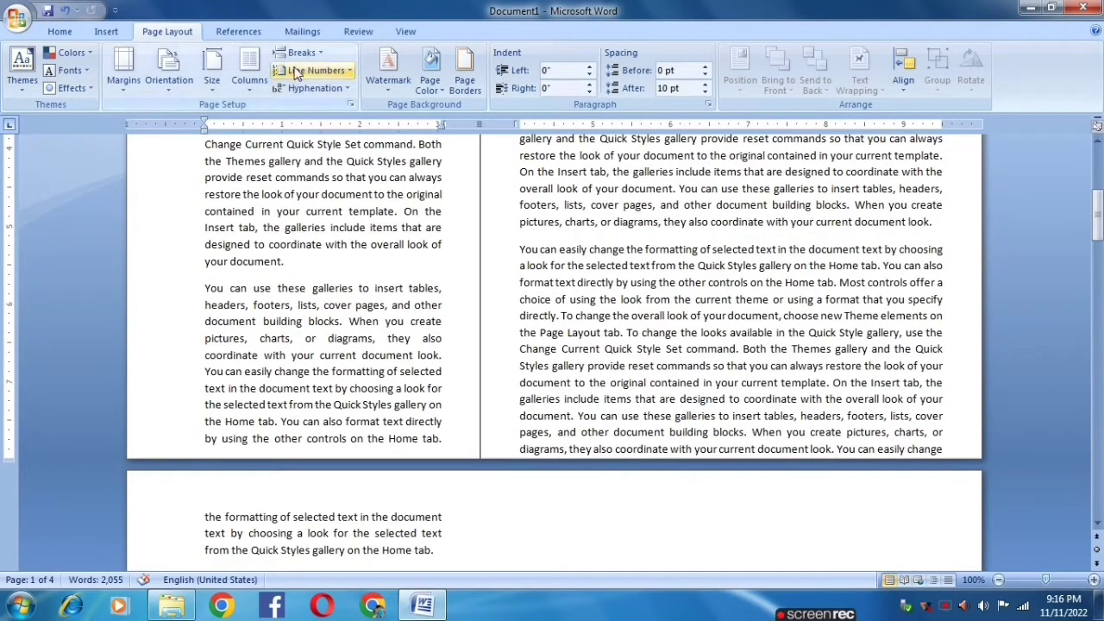
left_click(323, 50)
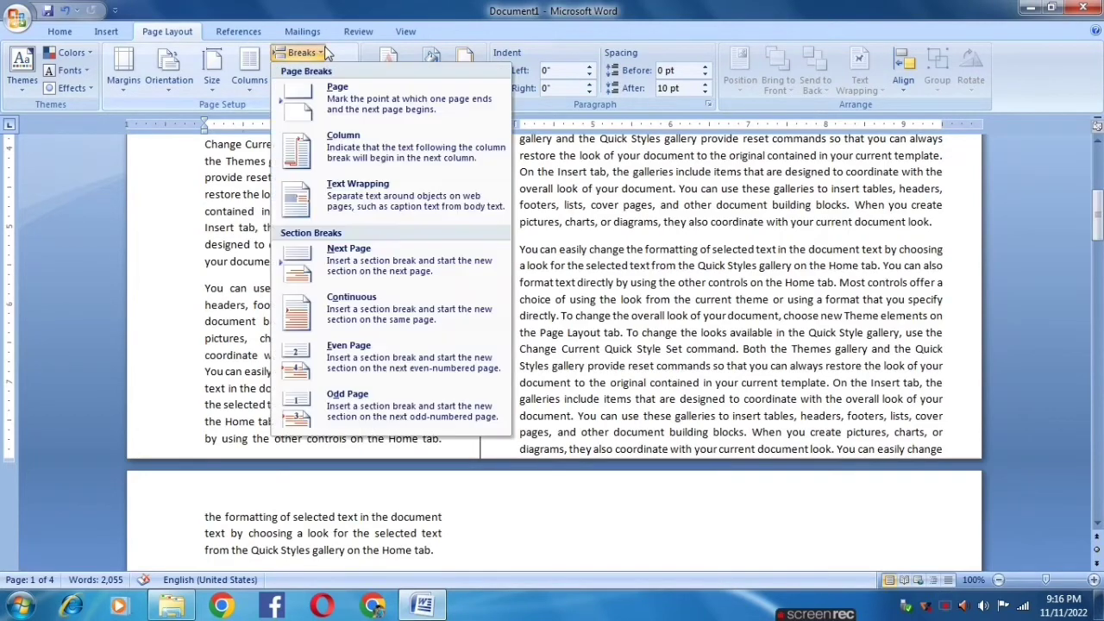
left_click(345, 147)
Step: Insert a page break before the "When you create" paragraph
scroll(313, 324, "down", 5)
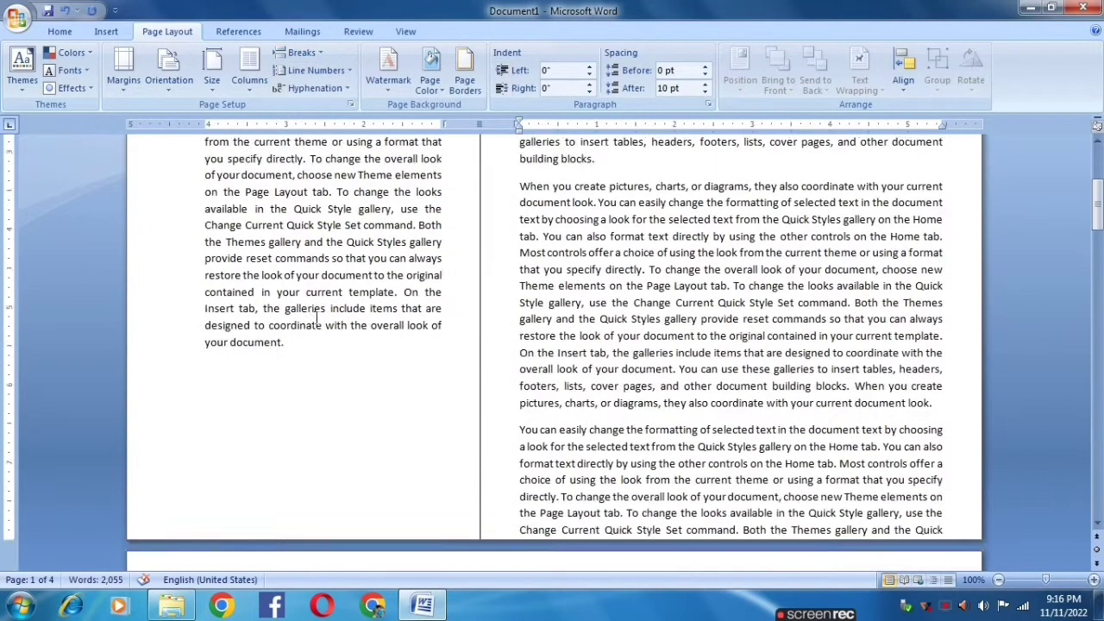
scroll(292, 327, "down", 2)
scroll(547, 311, "up", 4)
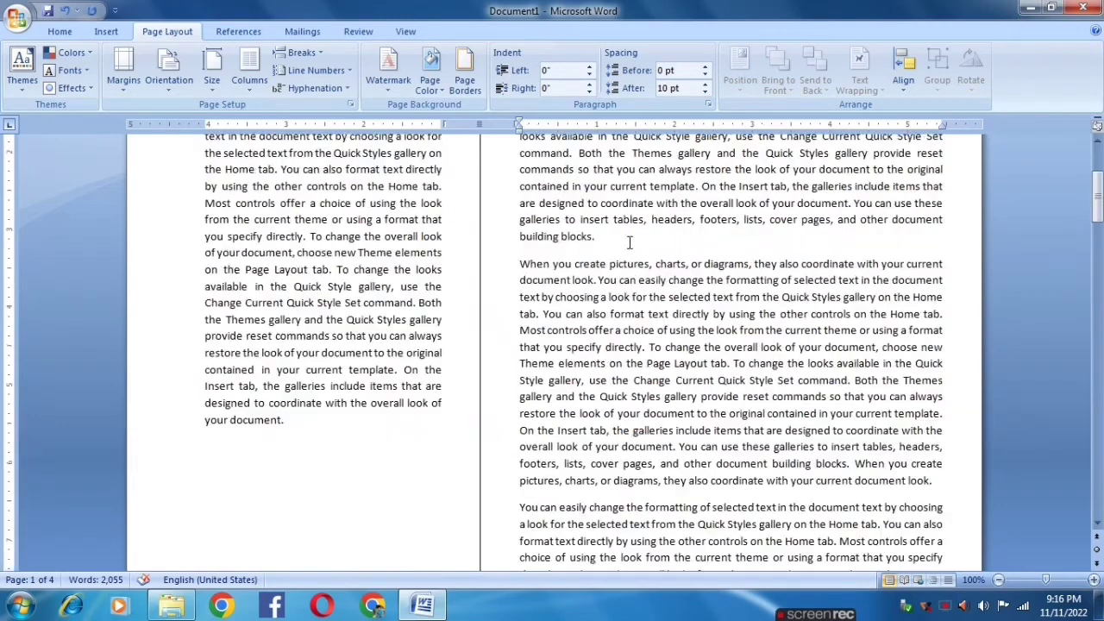
scroll(556, 214, "up", 1)
scroll(643, 216, "up", 3)
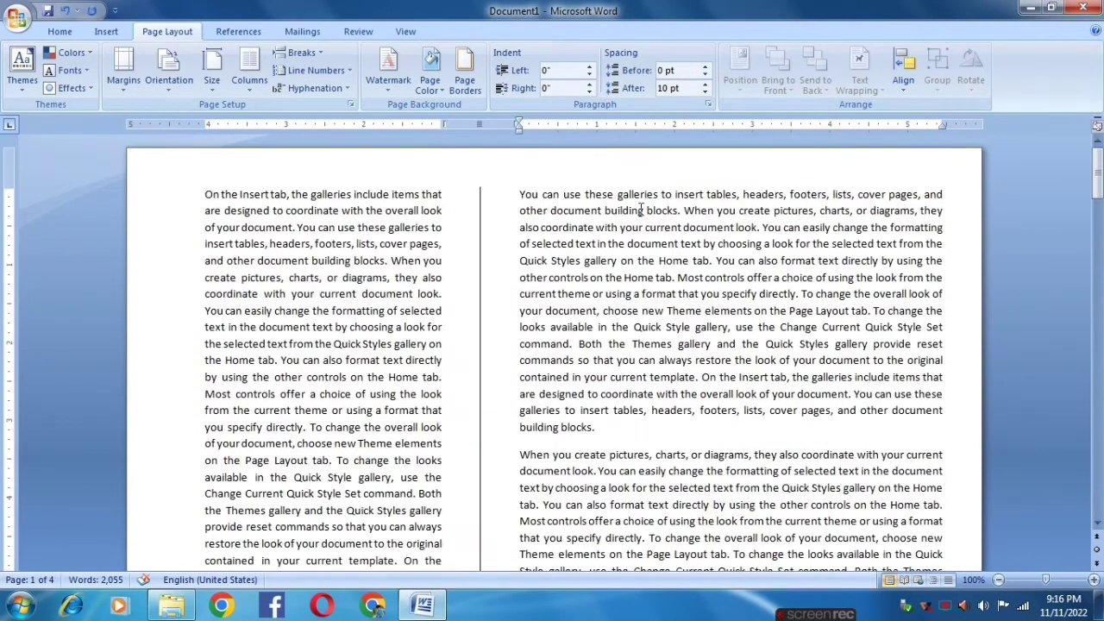
left_click(302, 52)
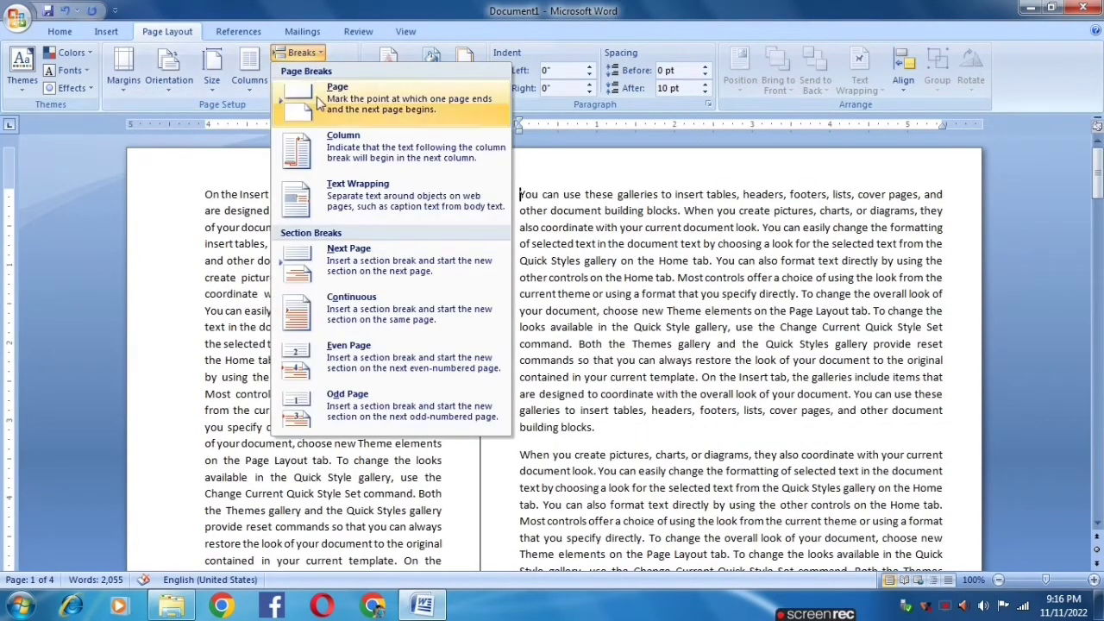
left_click(509, 466)
left_click(515, 459)
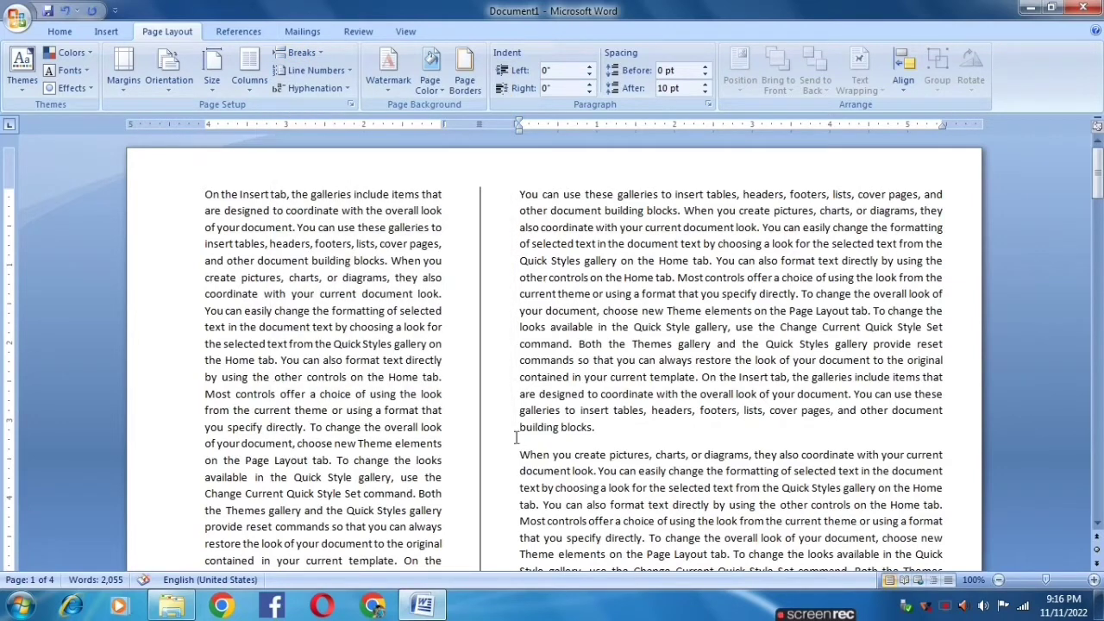
left_click(320, 54)
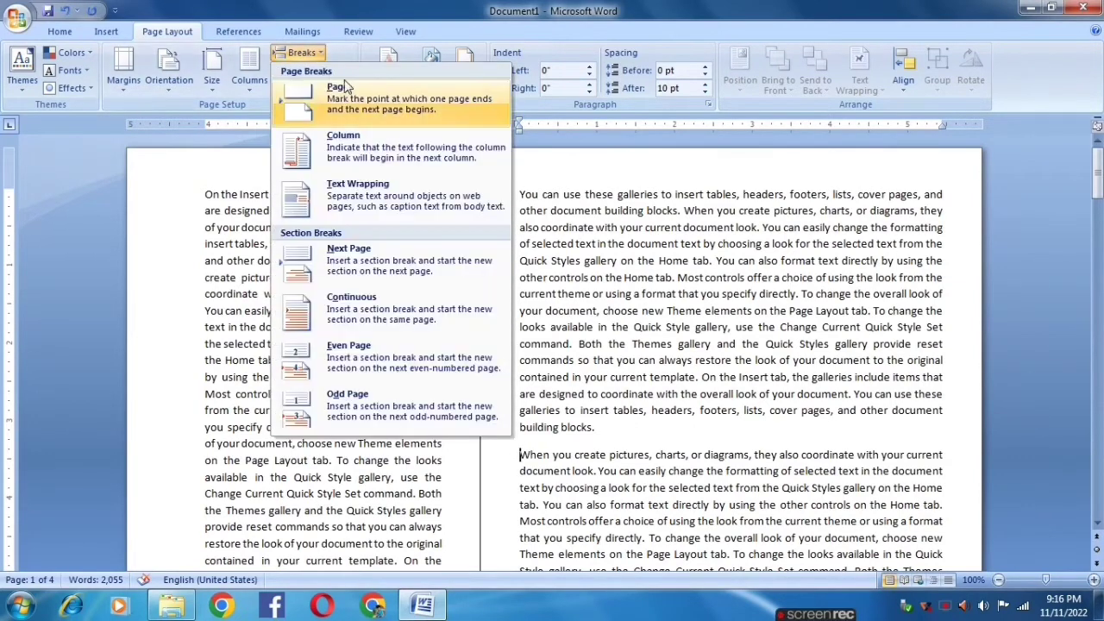
left_click(332, 95)
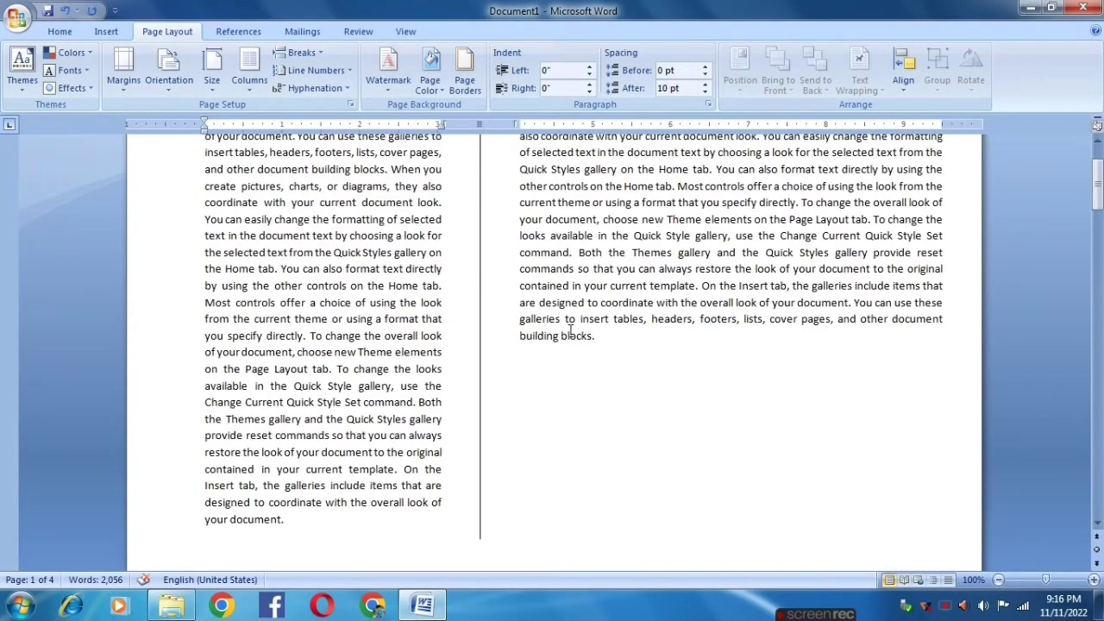
scroll(570, 330, "down", 5)
scroll(570, 331, "down", 2)
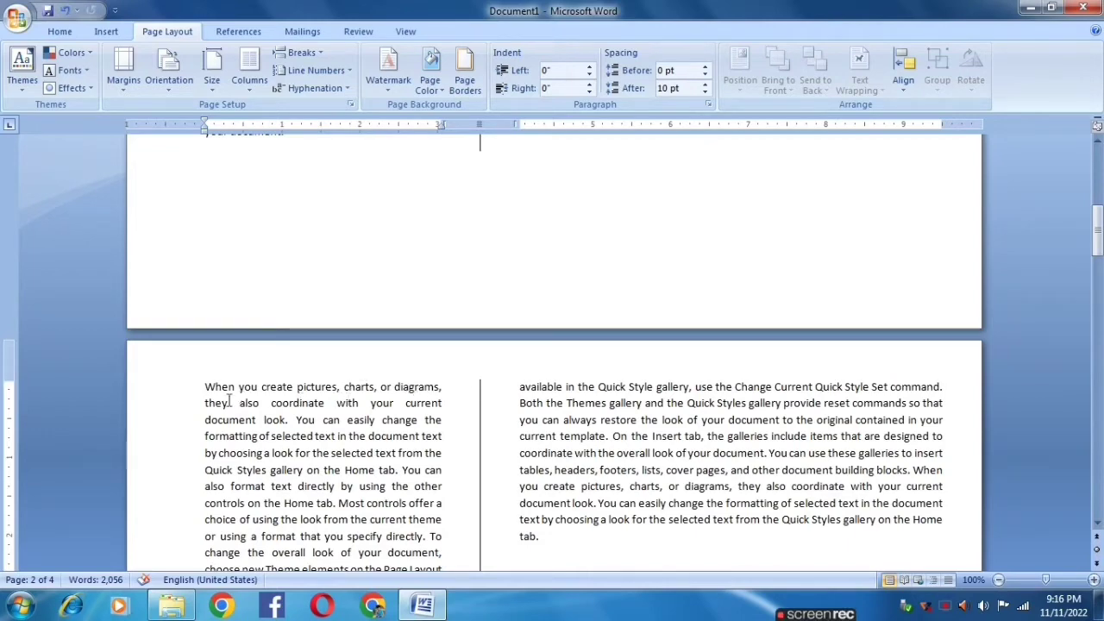
scroll(439, 431, "up", 4)
scroll(439, 431, "up", 6)
scroll(439, 432, "up", 4)
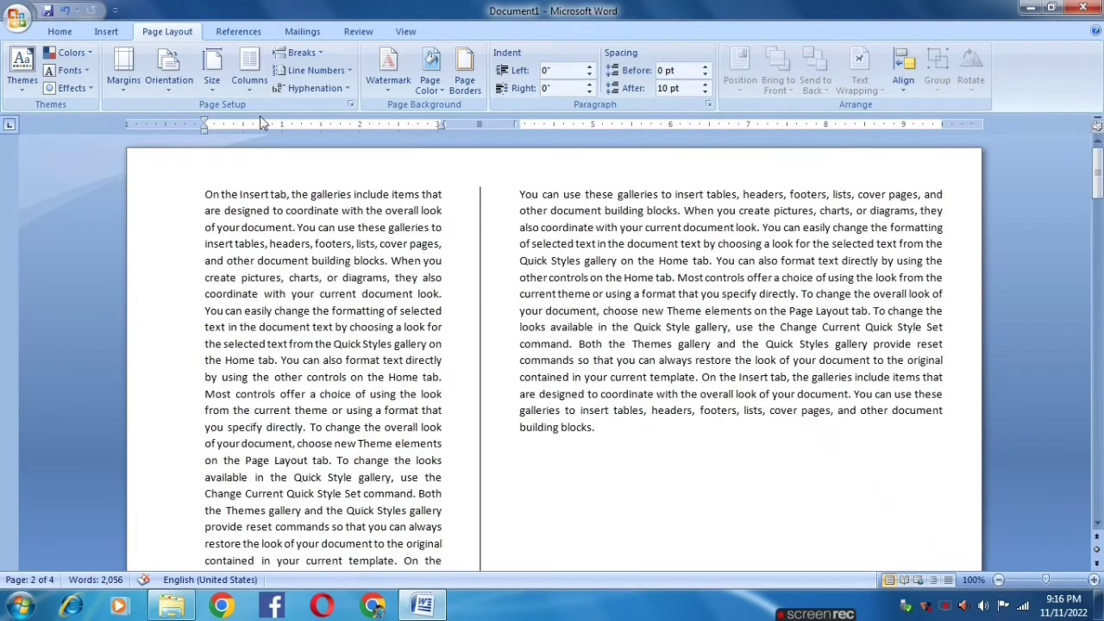
left_click(299, 53)
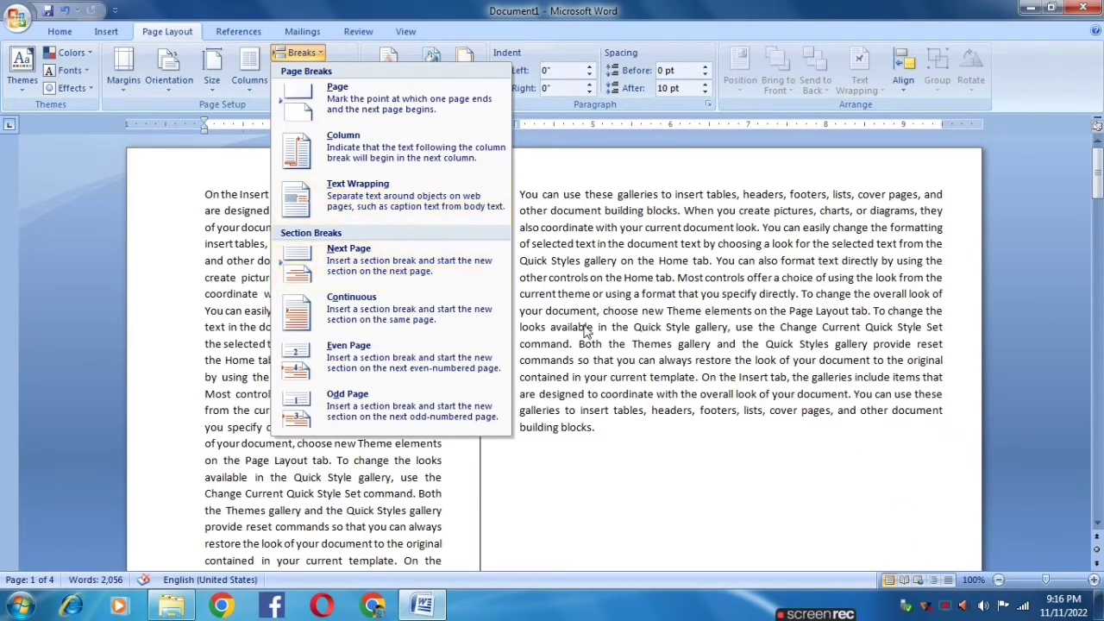
Step: Split the closing "galleries to insert tables…" line into its own paragraph
left_click(554, 444)
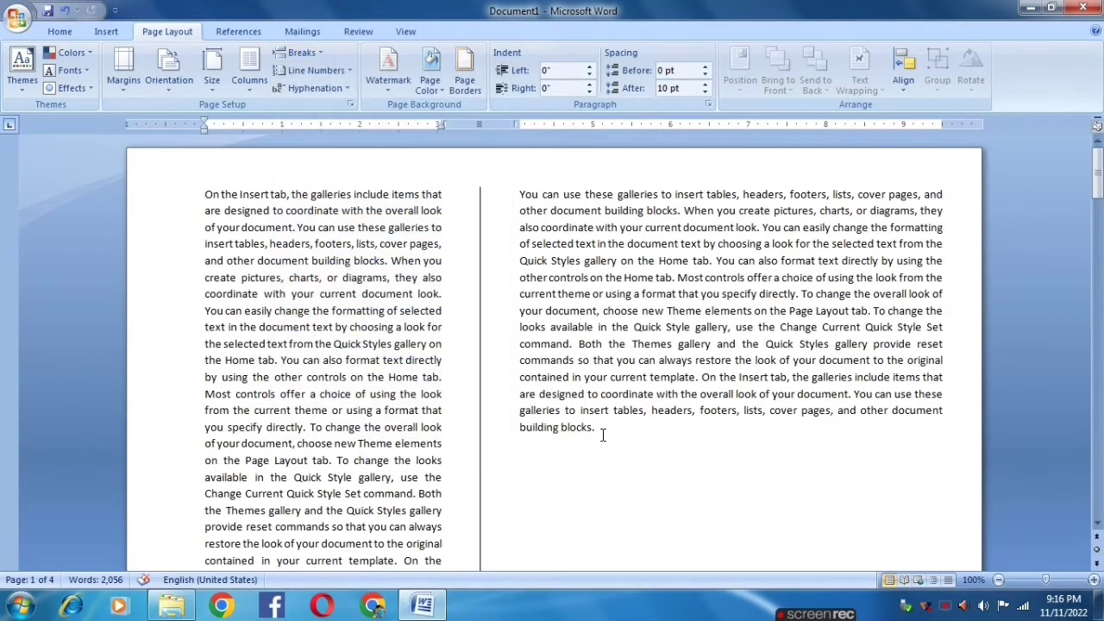
left_click(519, 410)
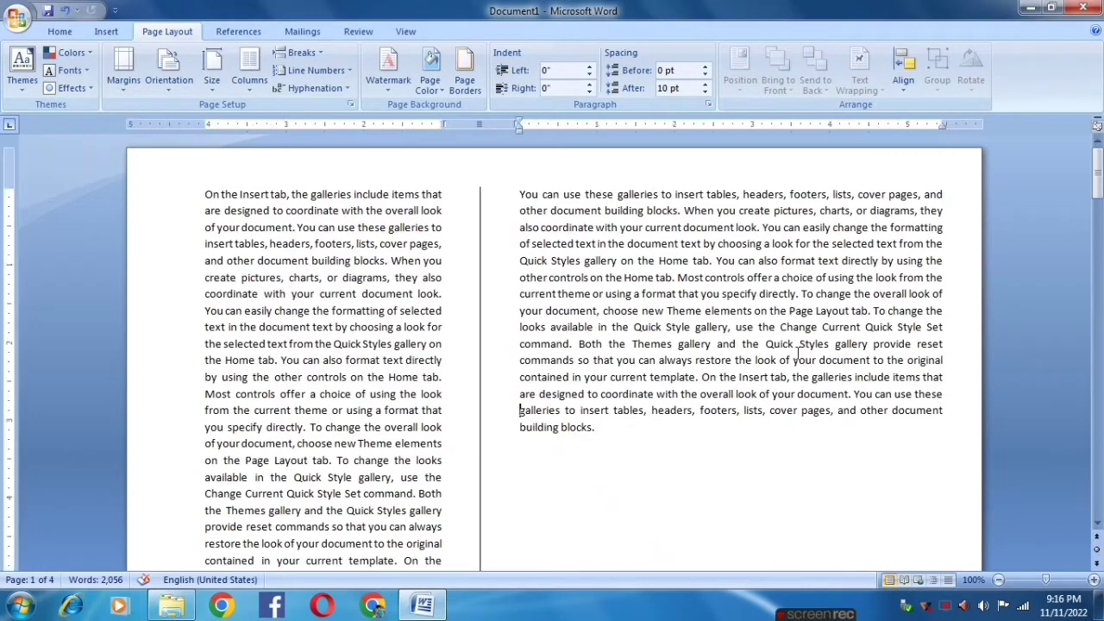
key("Return")
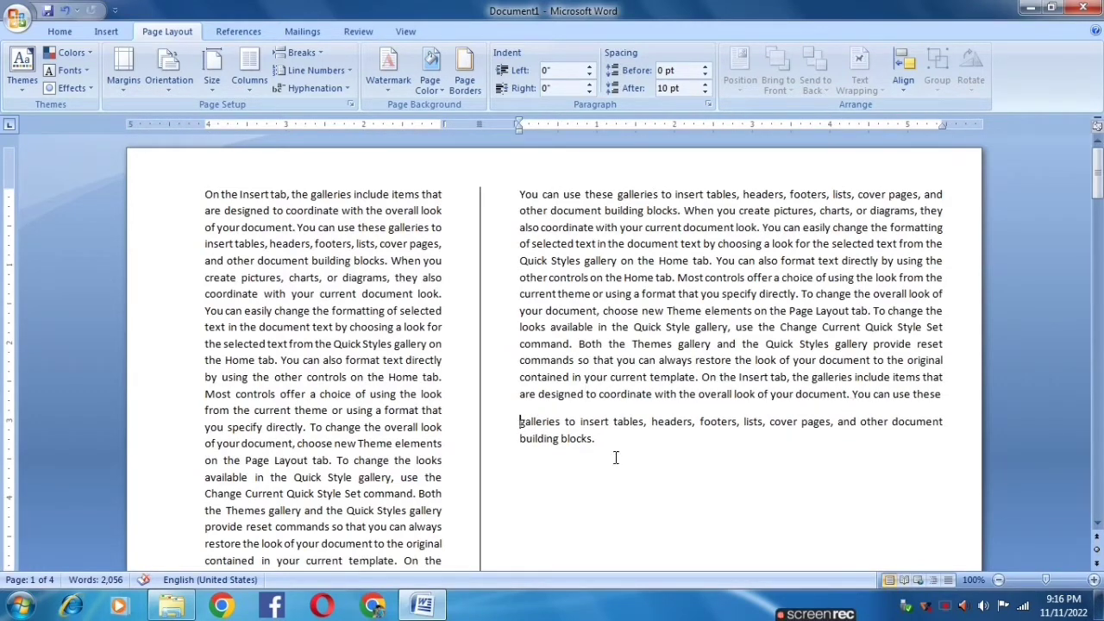
key("BackSpace")
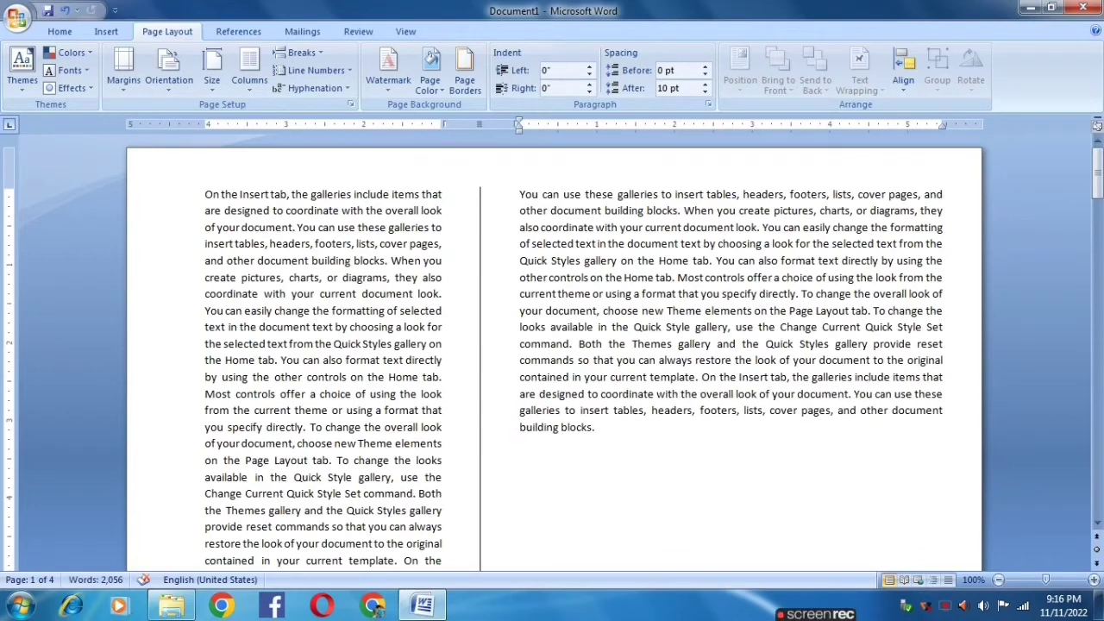
key("Return")
key("BackSpace")
key("Return")
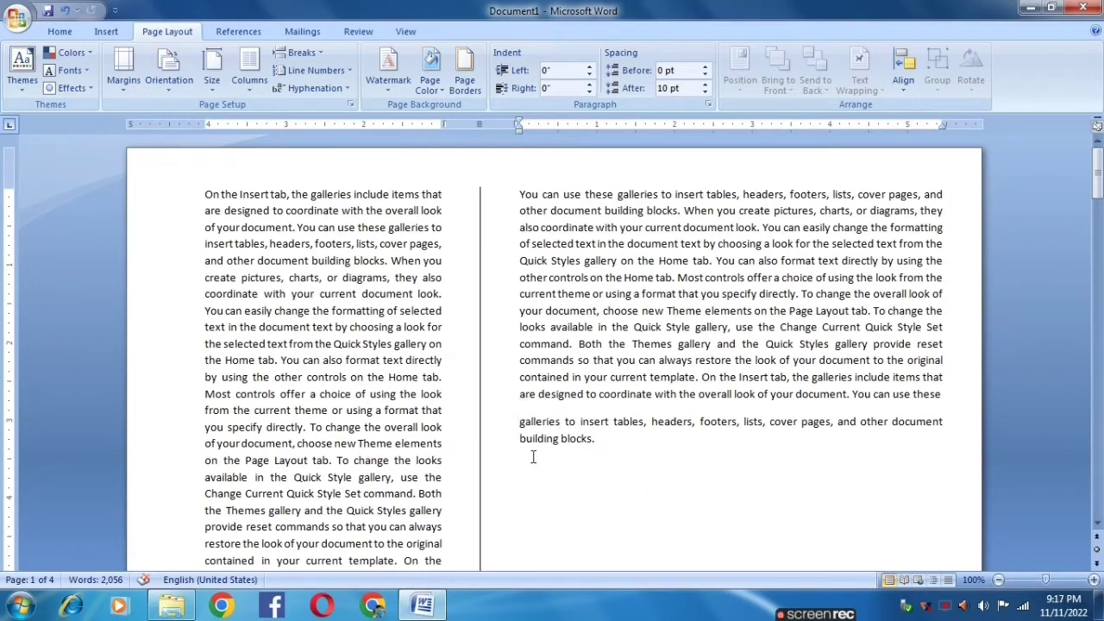
Step: Start a new blank document
left_click(521, 427)
scroll(552, 388, "down", 4)
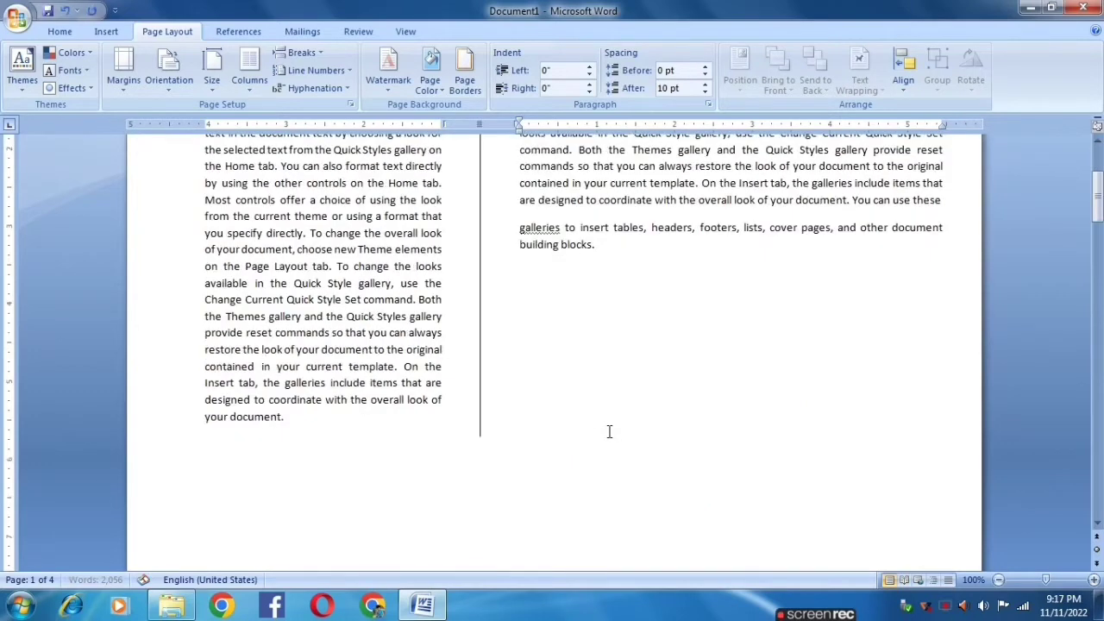
scroll(552, 388, "up", 4)
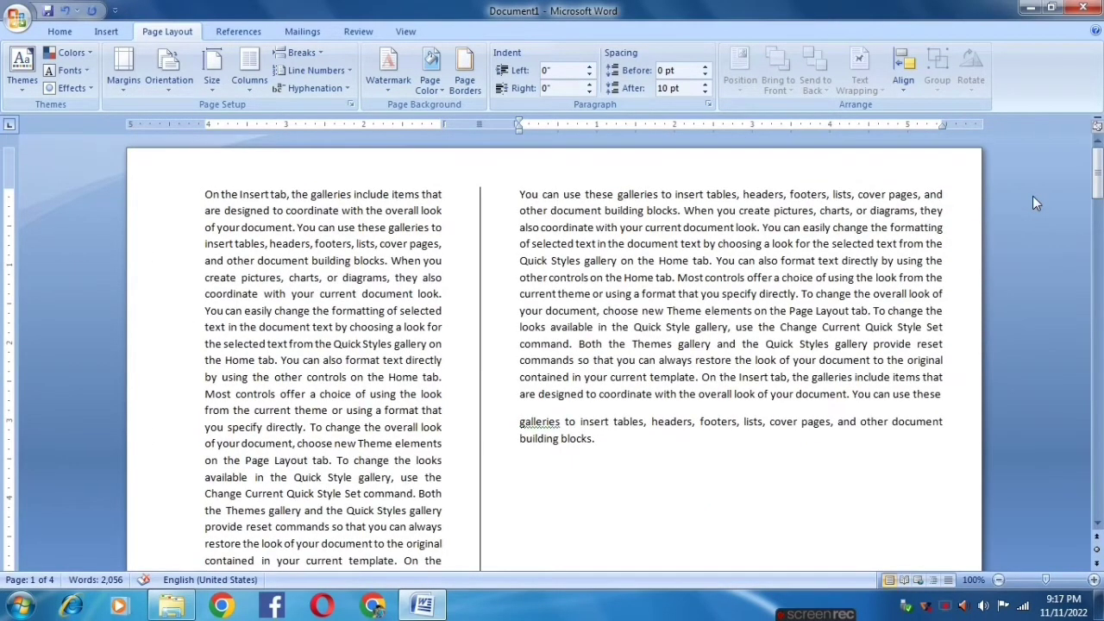
key("ctrl+n")
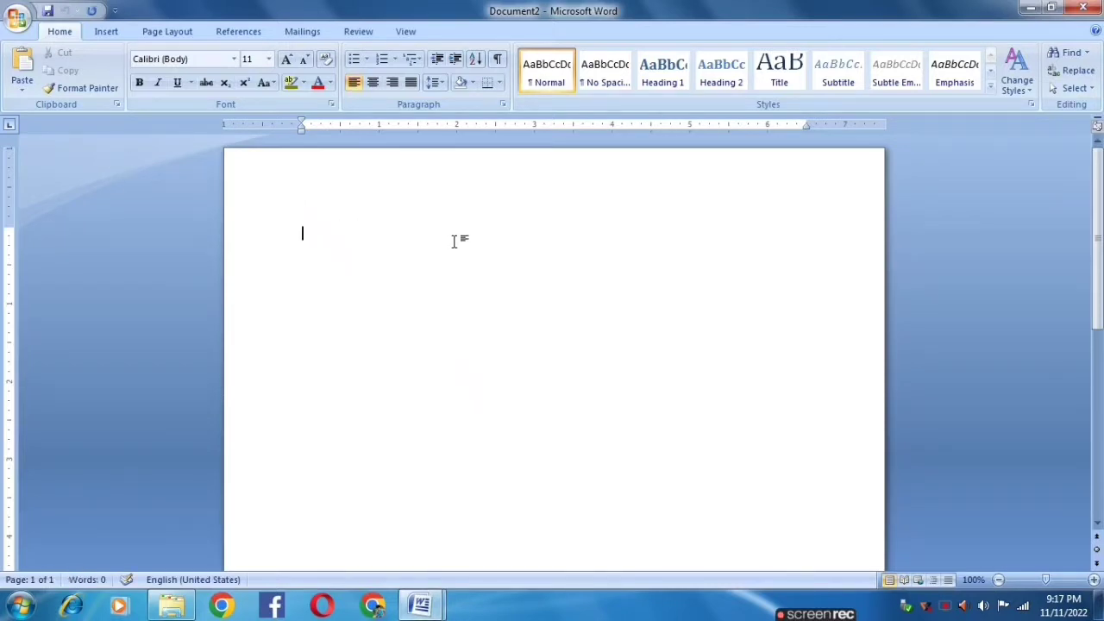
Step: Generate three sample paragraphs with =rand(), then join the third onto the second
type("=r")
type("d")
type("()")
key("Return")
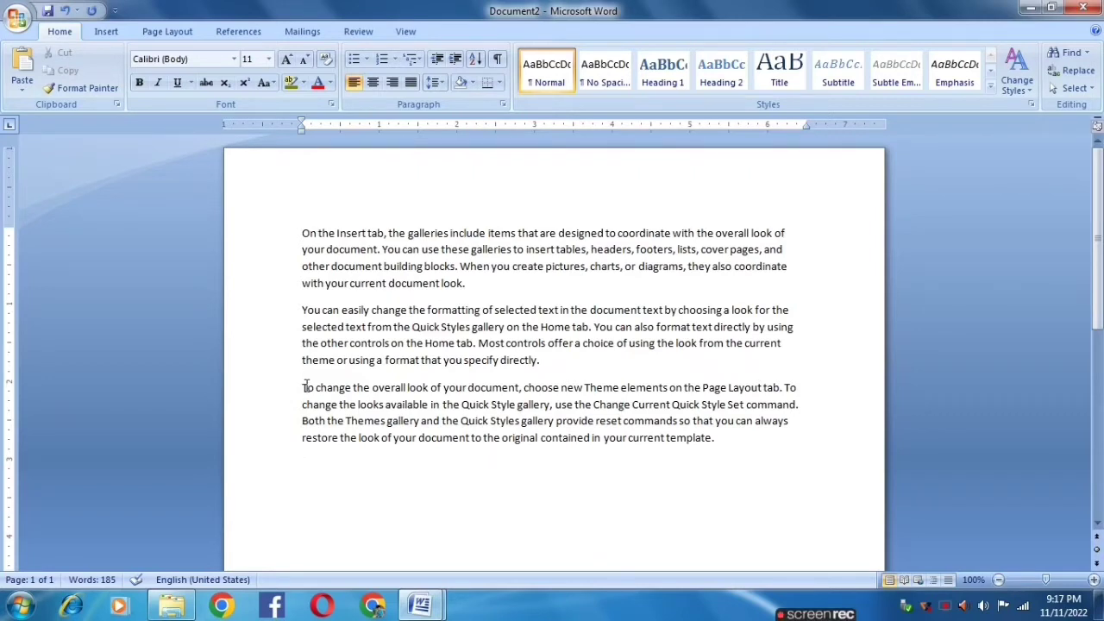
left_click(304, 387)
key("BackSpace")
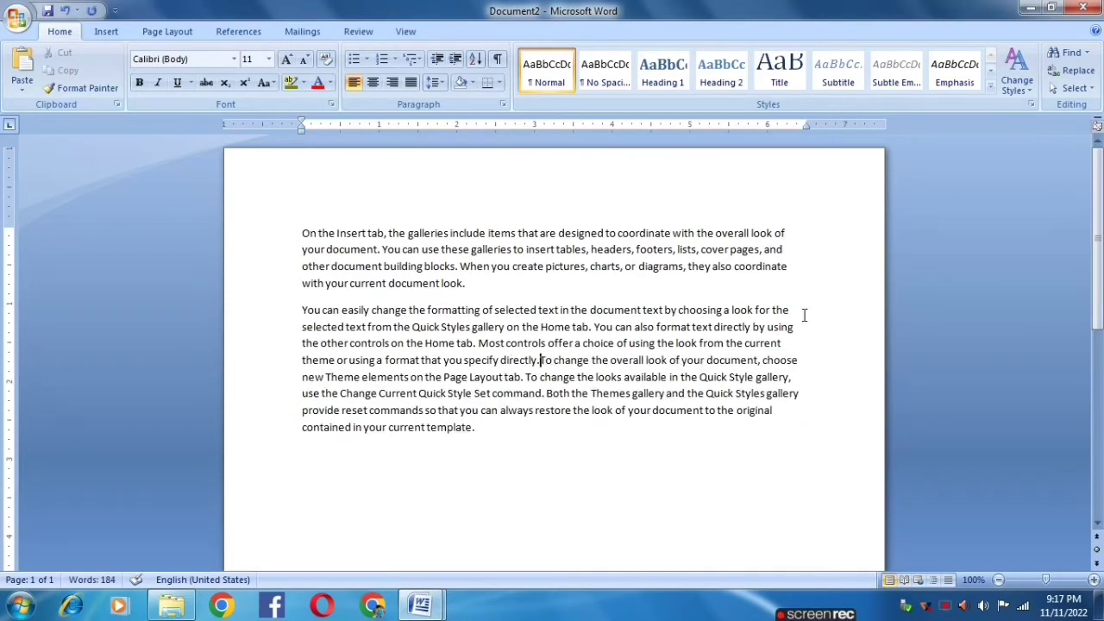
key("Return")
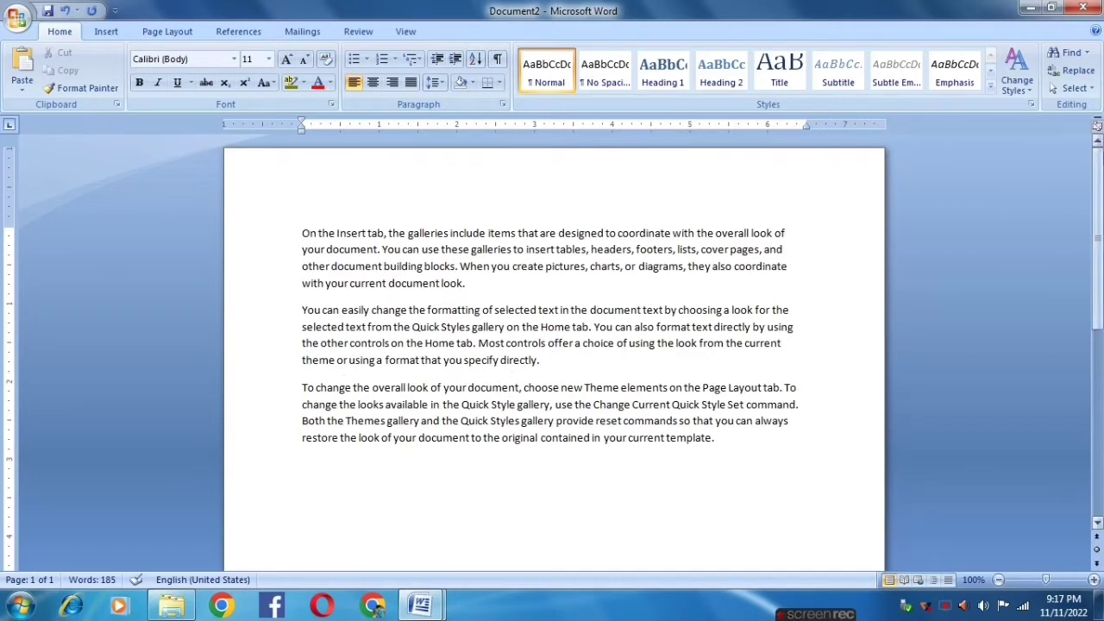
key("Delete")
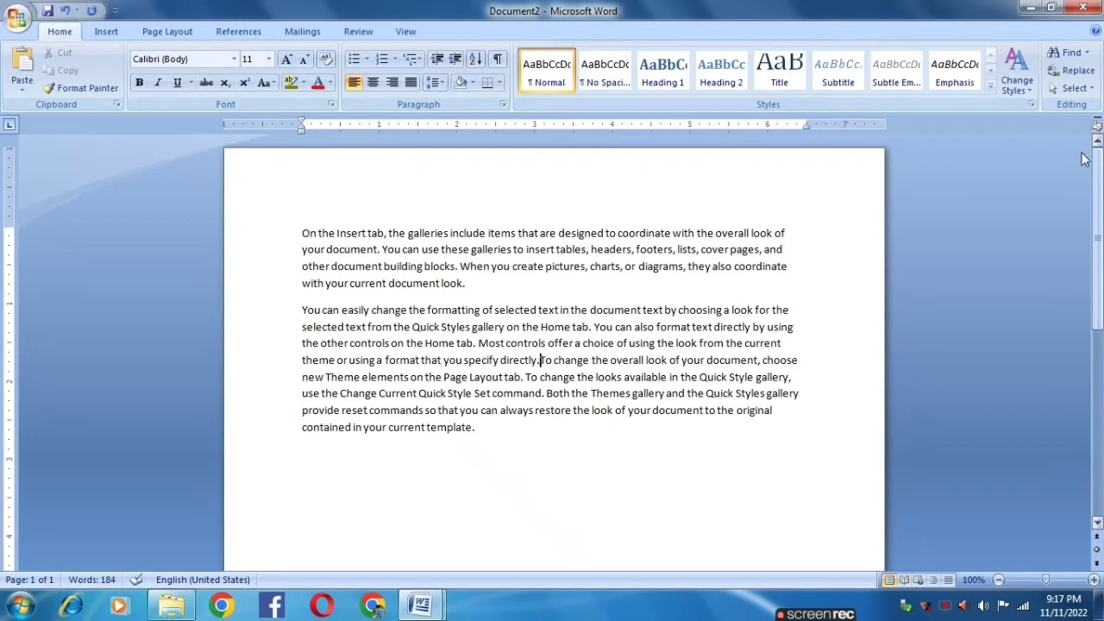
Step: Insert a Text Wrapping break so "To change the overall look…" begins a new line
left_click(167, 31)
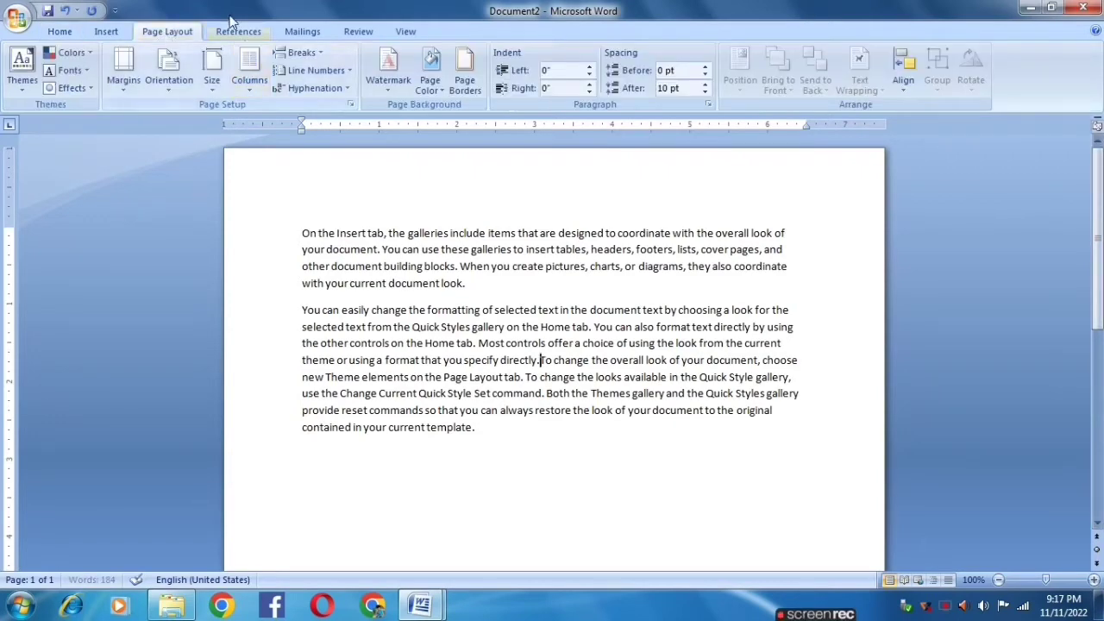
left_click(300, 53)
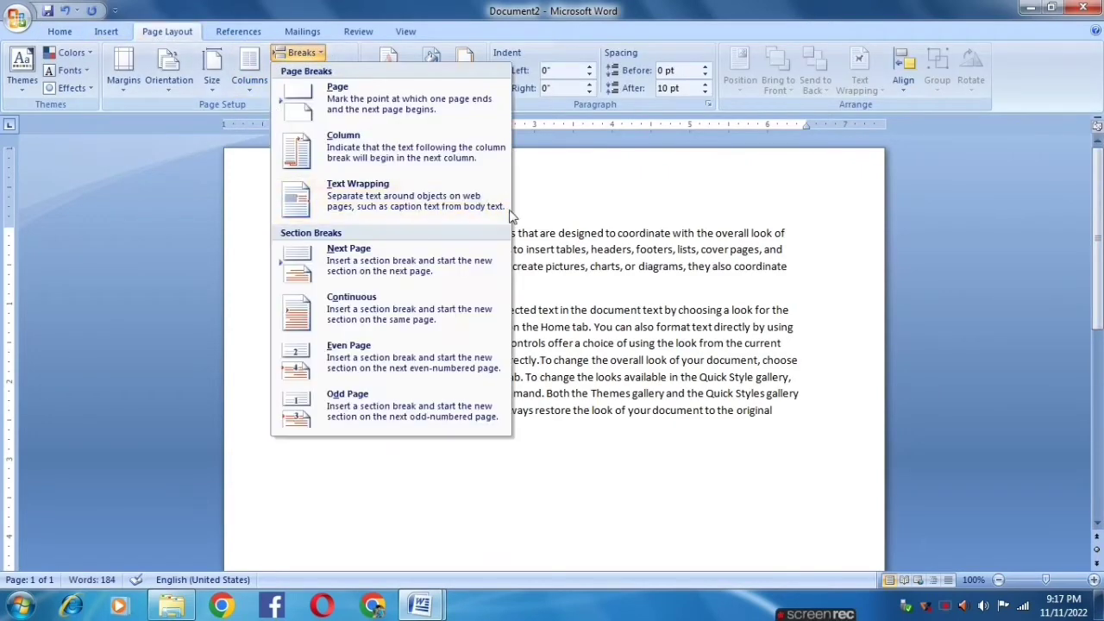
left_click(381, 208)
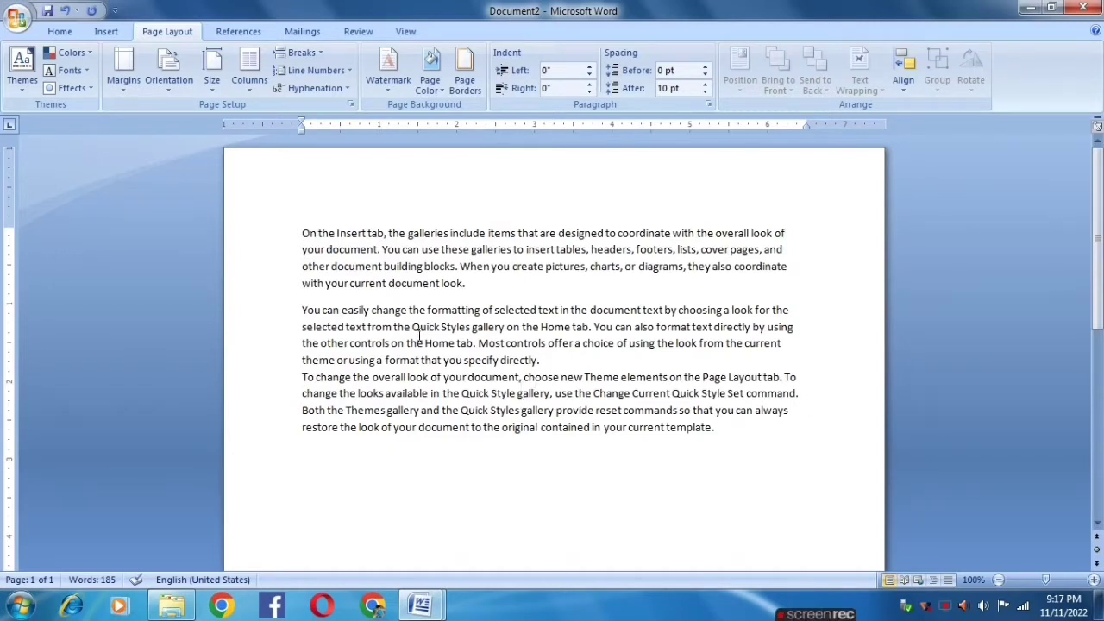
left_click(300, 53)
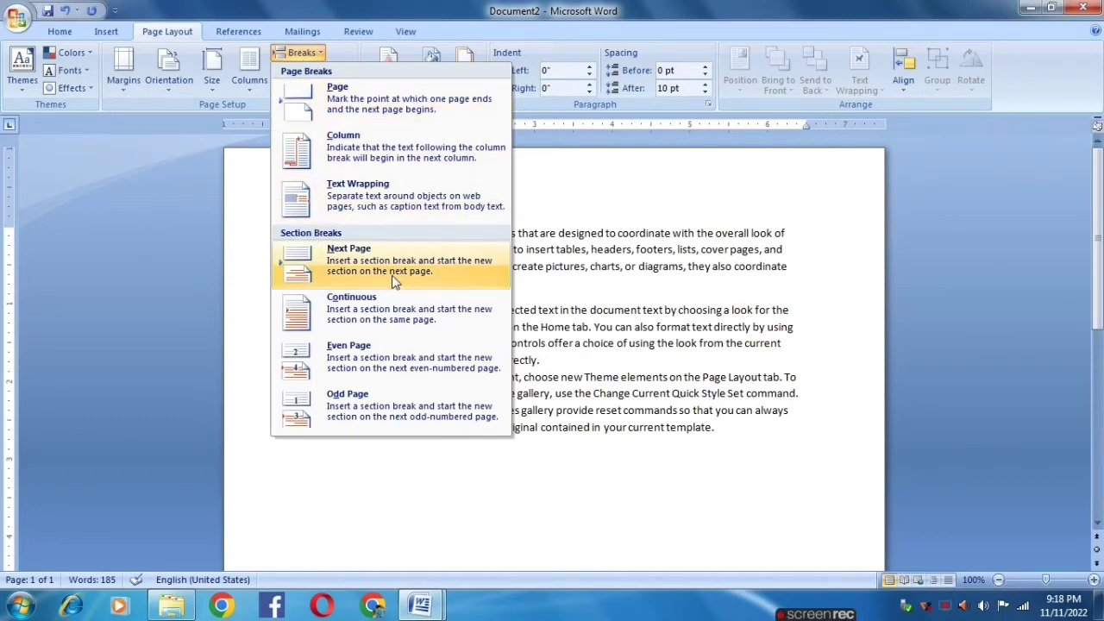
left_click(467, 493)
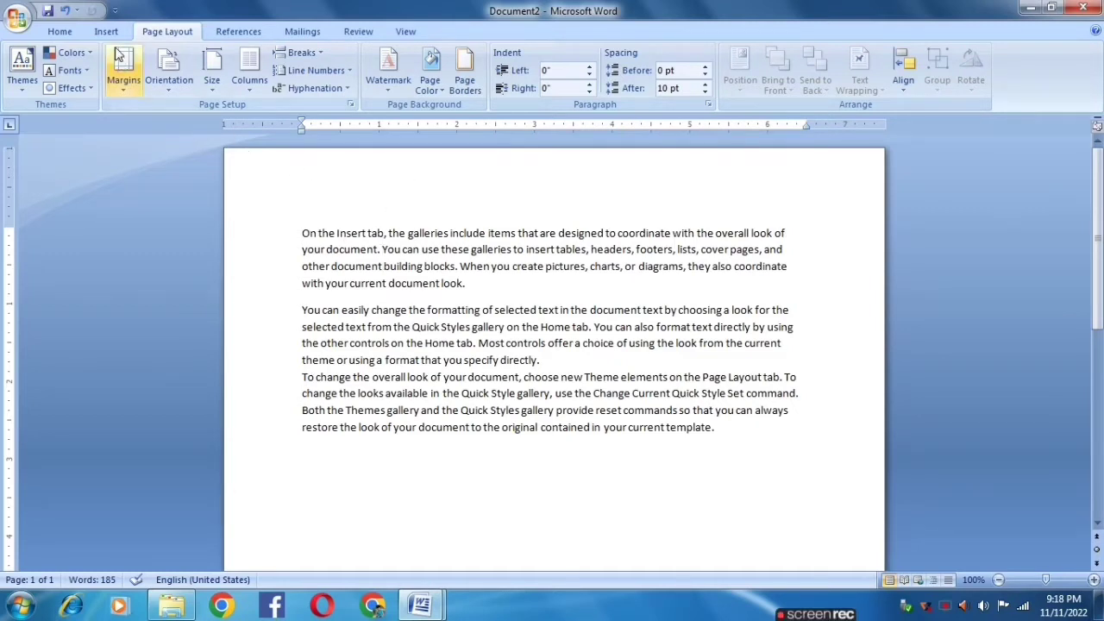
Step: Make the header read "Wide knowledge of it" in red 24-point text, then return to the body
double_click(533, 165)
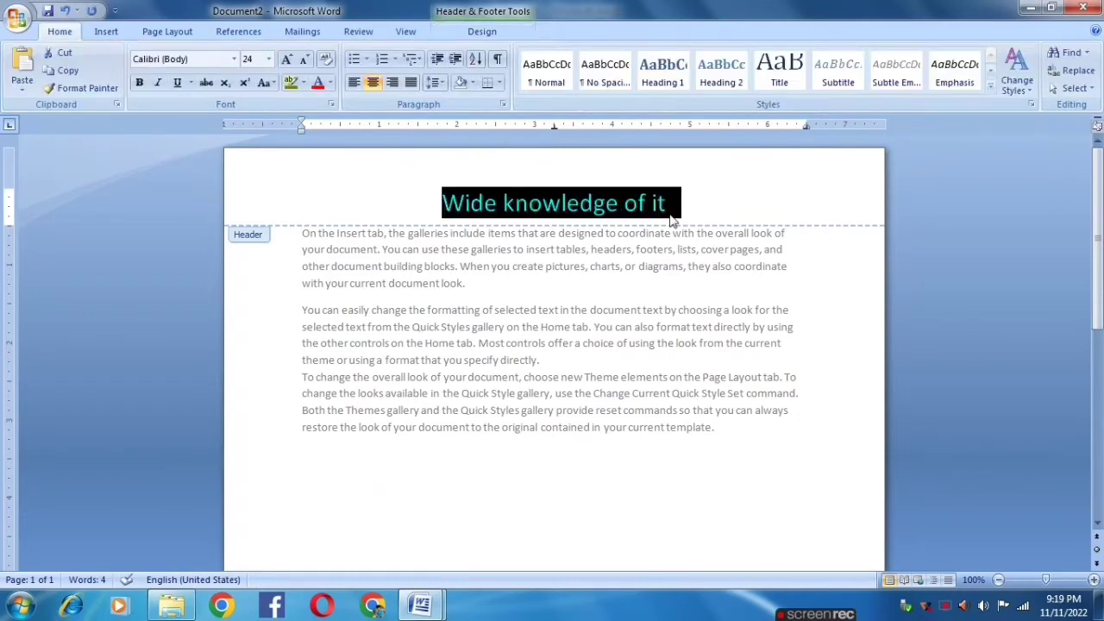
left_click(684, 202)
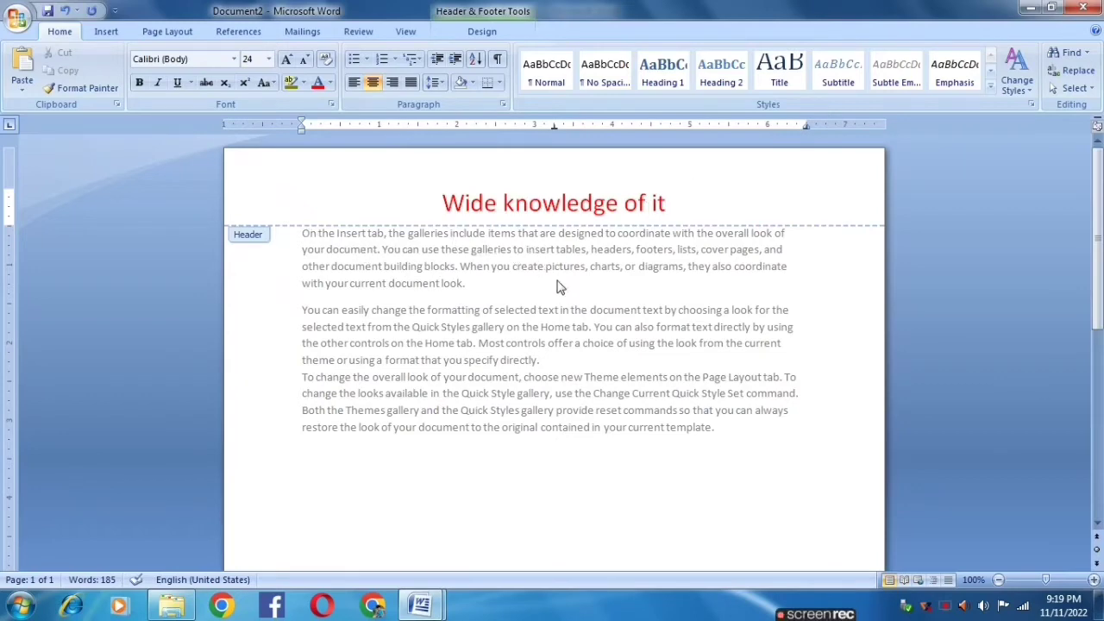
triple_click(297, 285)
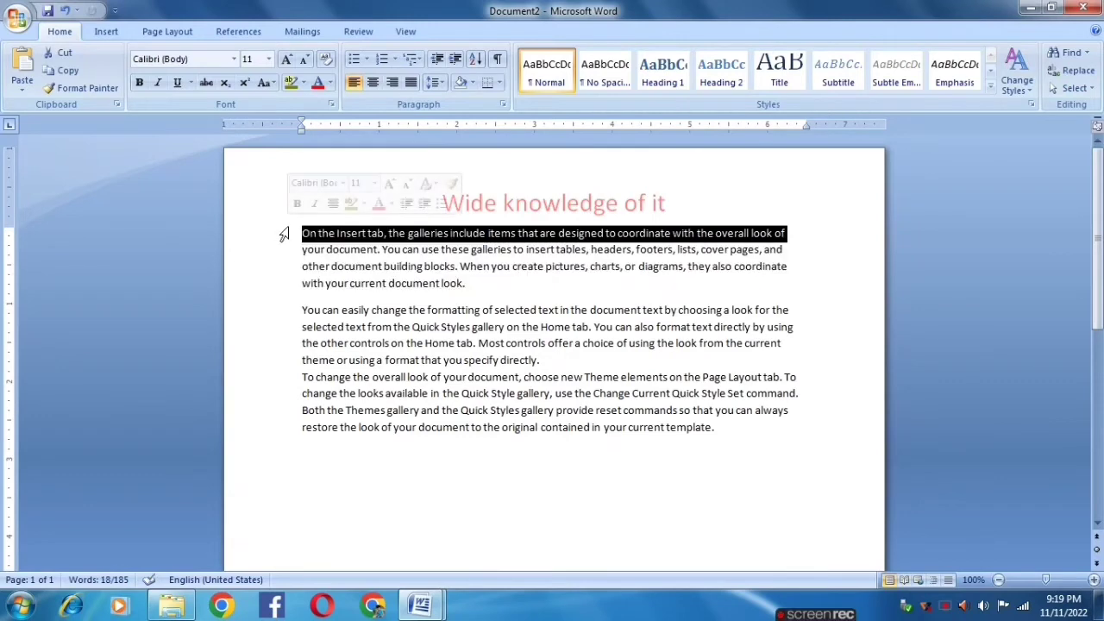
Step: Copy all the body text and paste it repeatedly until the document reaches 10 pages
left_click_drag(284, 235, 431, 478)
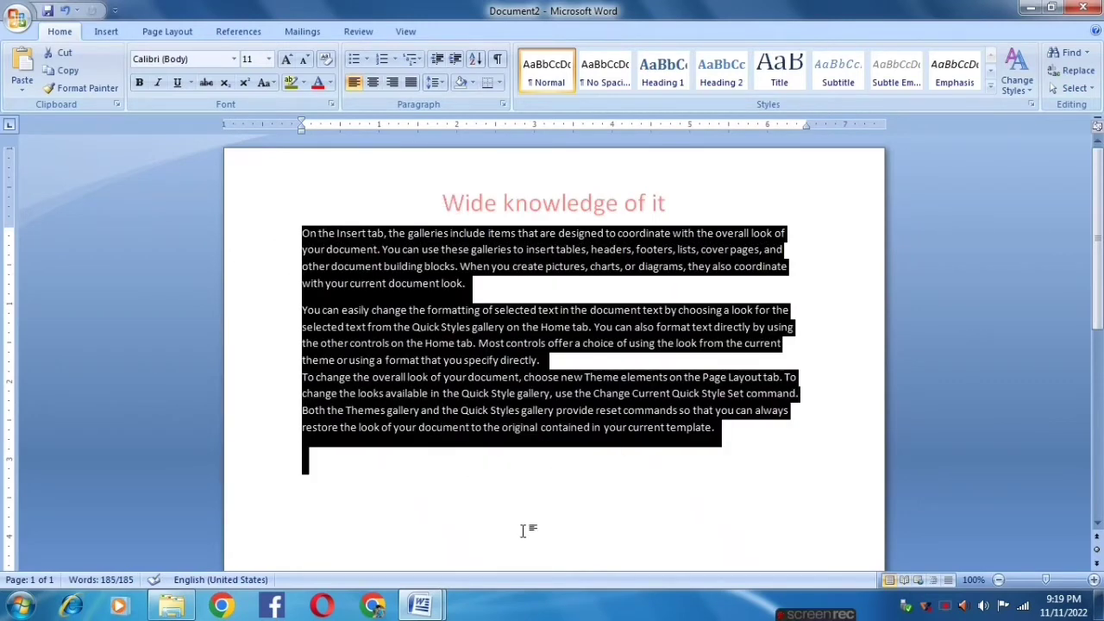
key("ctrl+c")
key("ctrl+v")
key("ctrl+v")
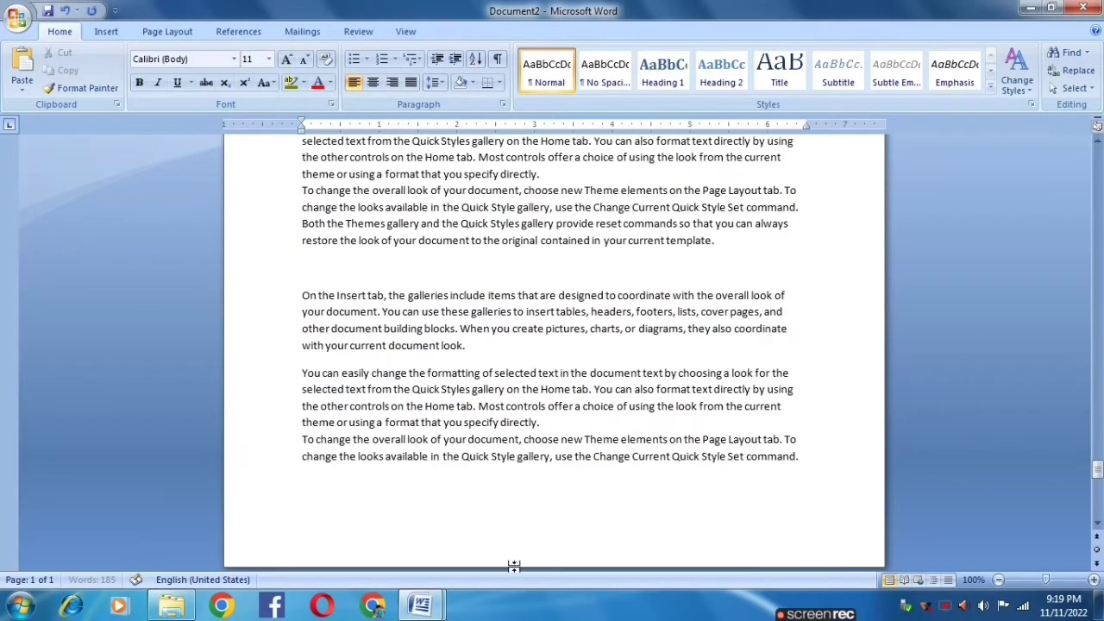
left_click_drag(1096, 473, 736, 405)
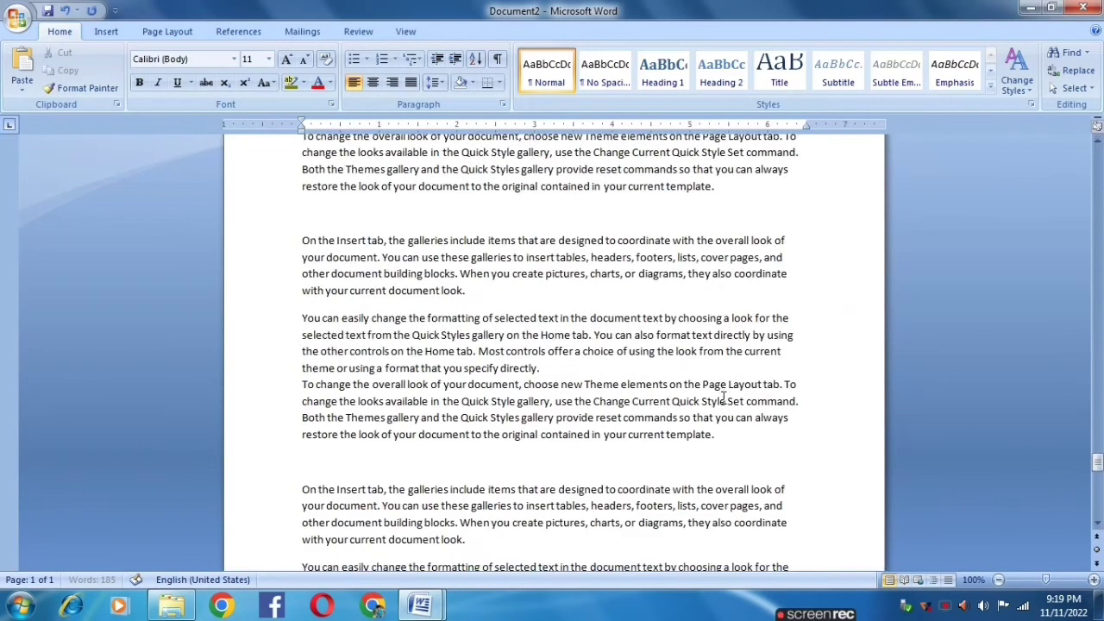
scroll(735, 405, "up", 5)
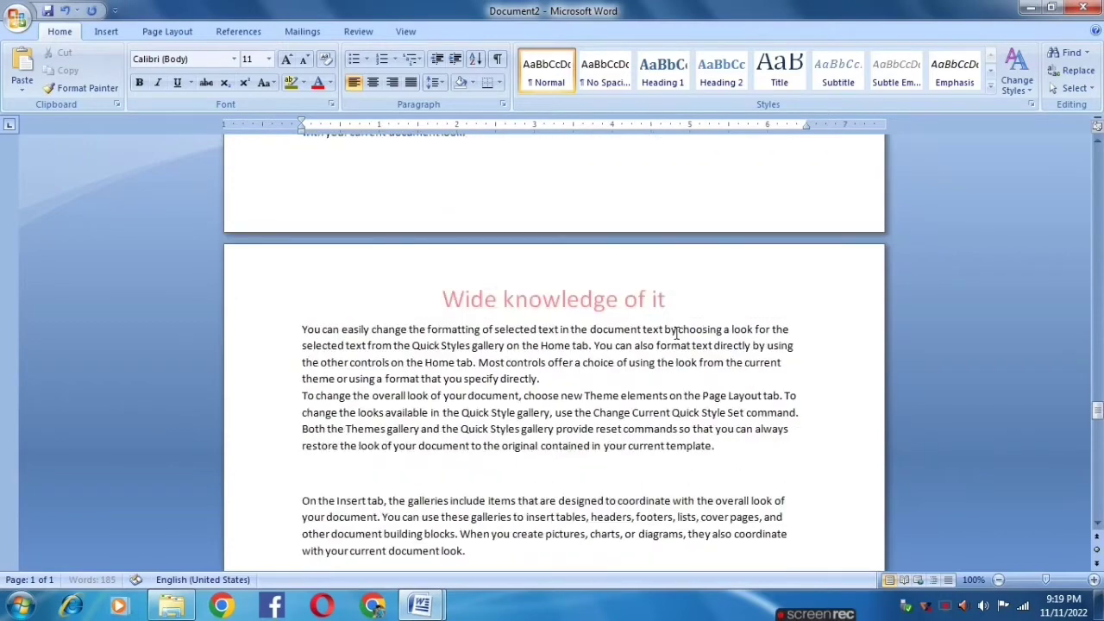
scroll(708, 371, "down", 3)
scroll(690, 346, "down", 3)
scroll(677, 334, "up", 5)
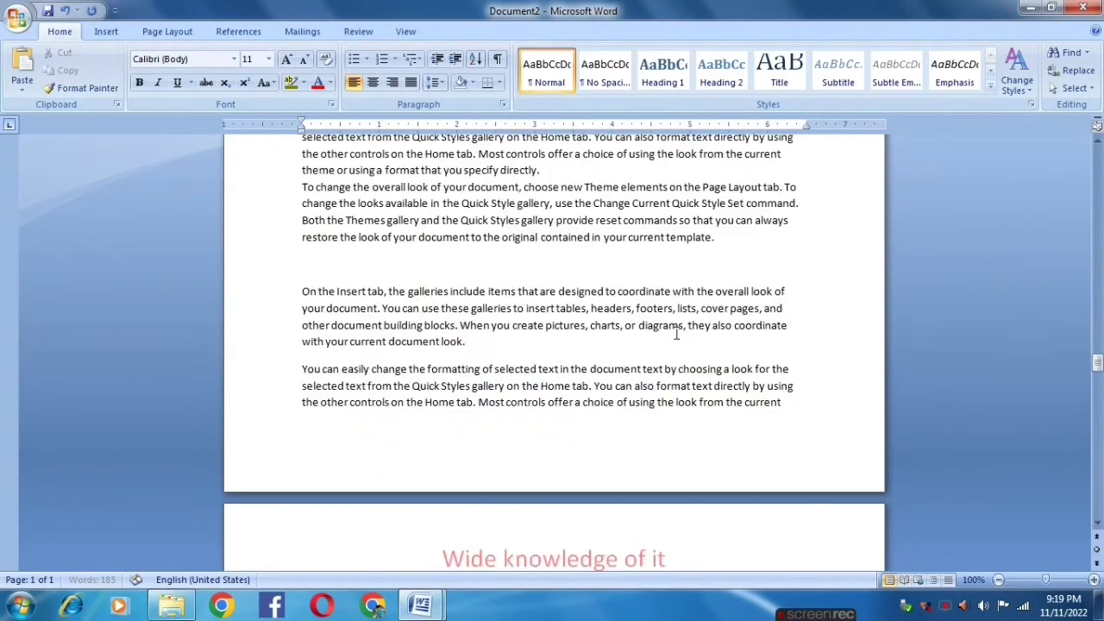
scroll(676, 334, "down", 3)
left_click_drag(1097, 349, 1089, 155)
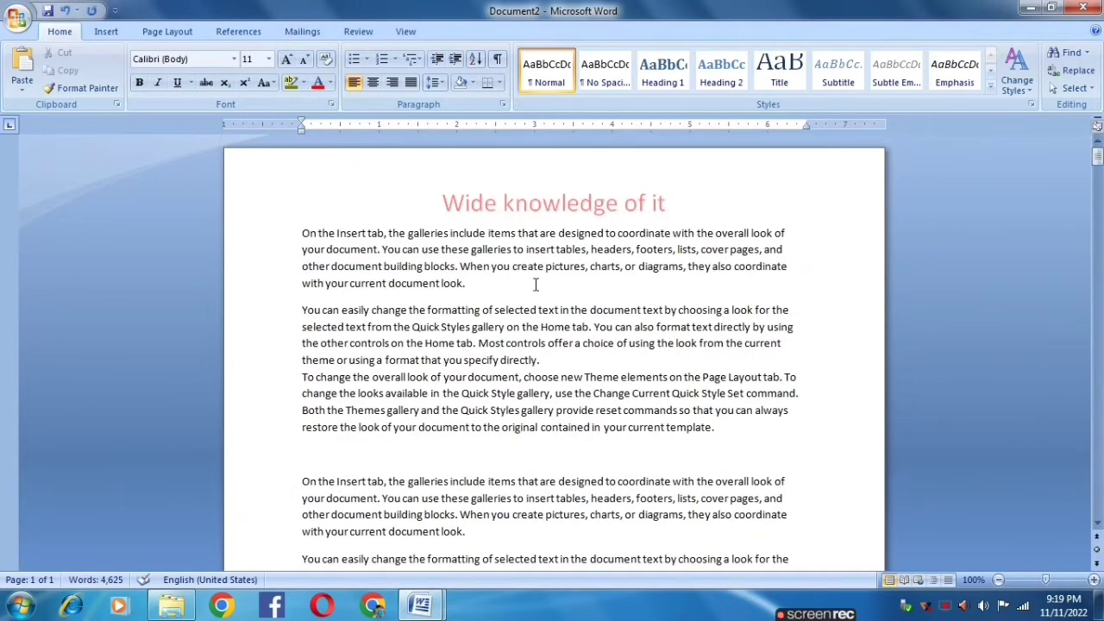
scroll(519, 365, "down", 3)
scroll(520, 365, "down", 3)
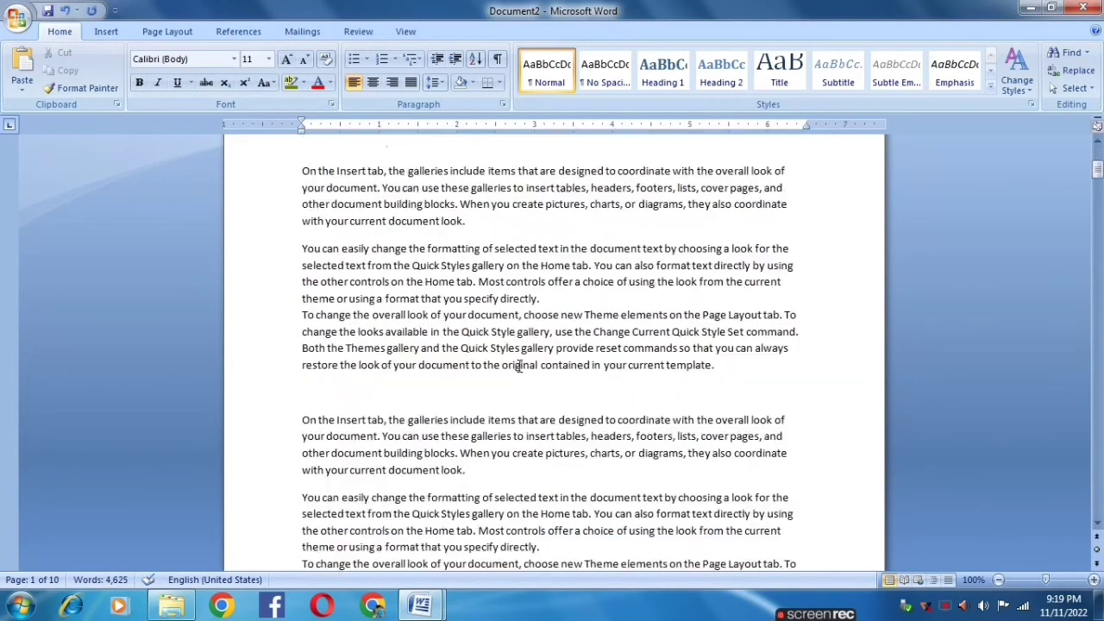
scroll(519, 365, "down", 3)
scroll(519, 365, "down", 3)
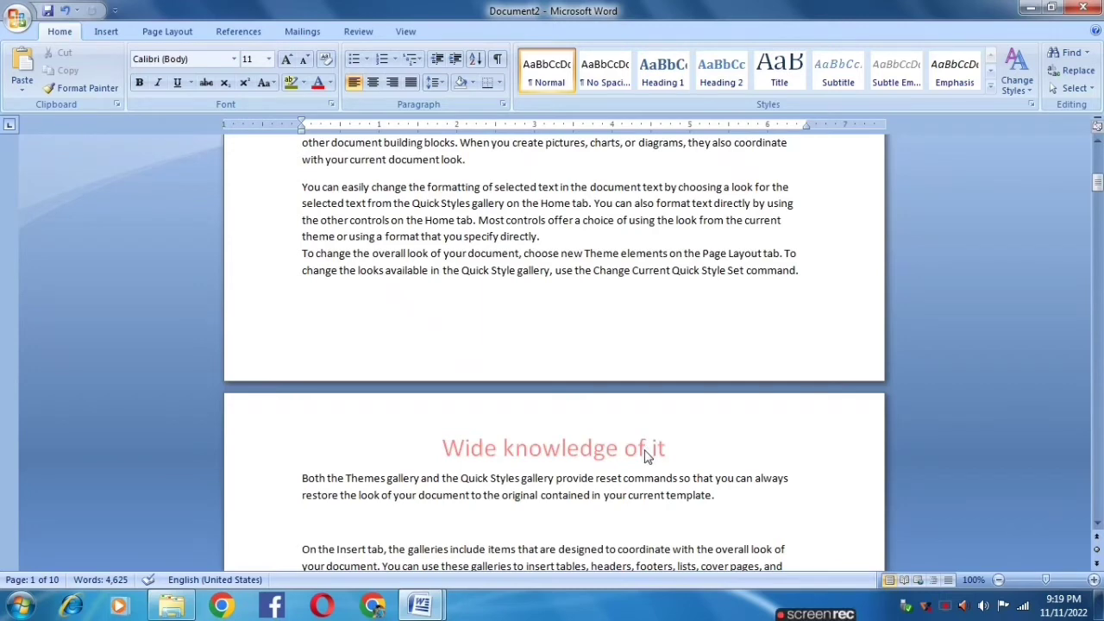
scroll(558, 434, "up", 5)
scroll(569, 302, "up", 5)
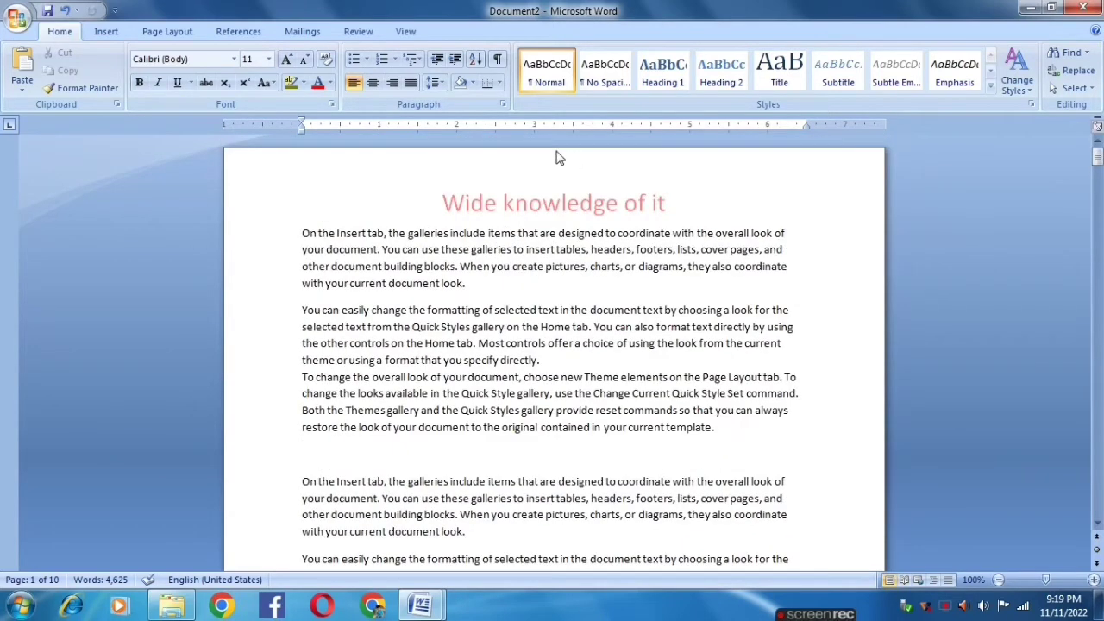
Step: Insert a page break with Ctrl+Enter after the paragraph ending "command."
left_click(167, 31)
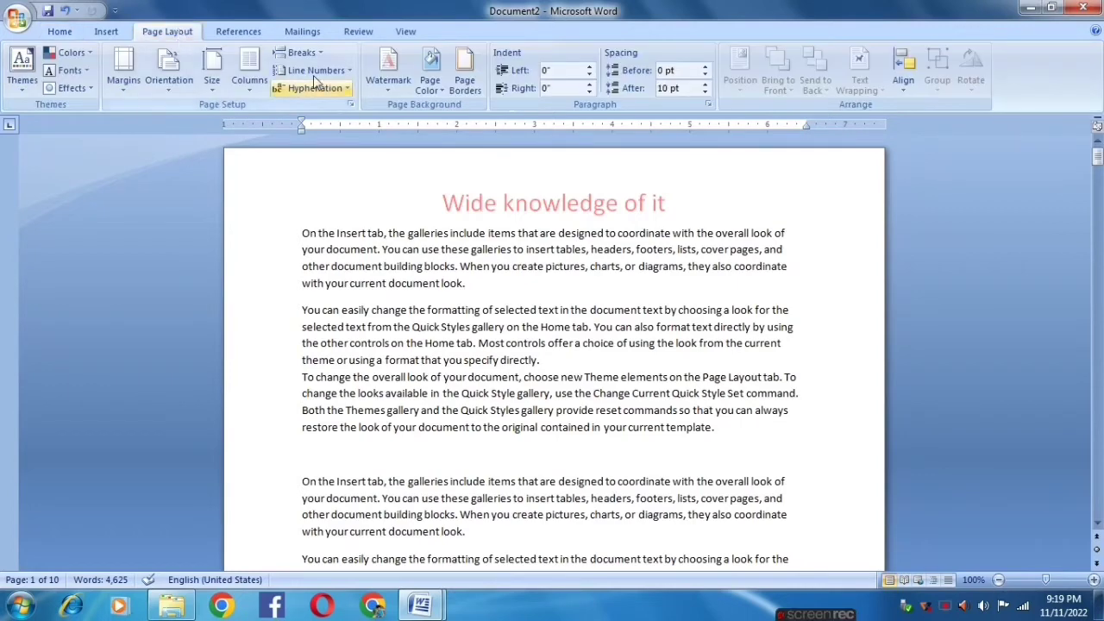
left_click(303, 53)
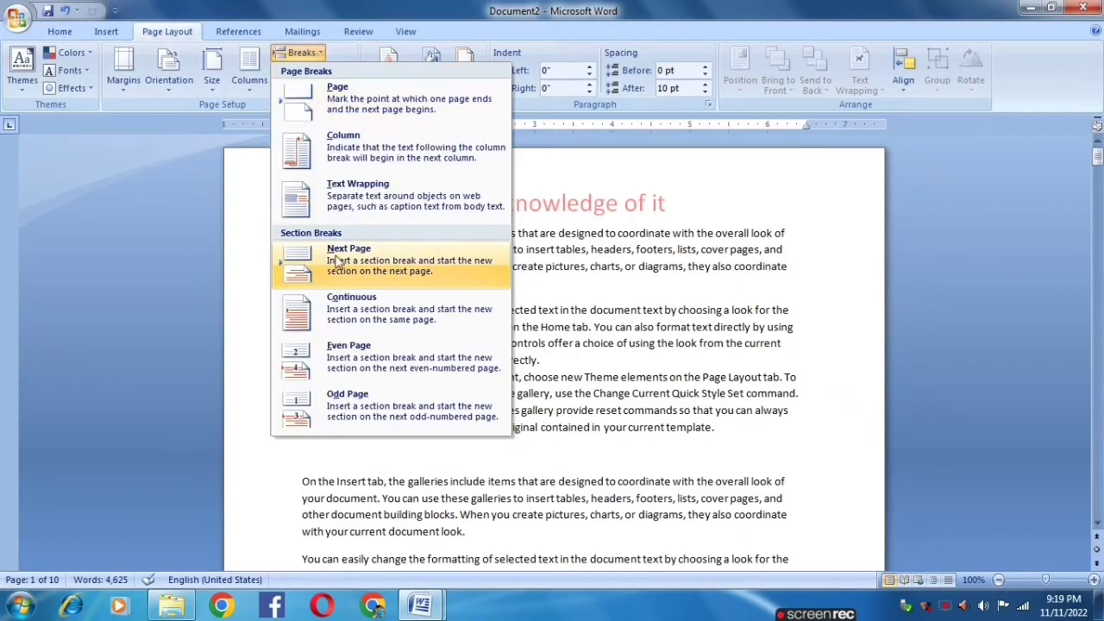
left_click(627, 367)
scroll(601, 477, "down", 4)
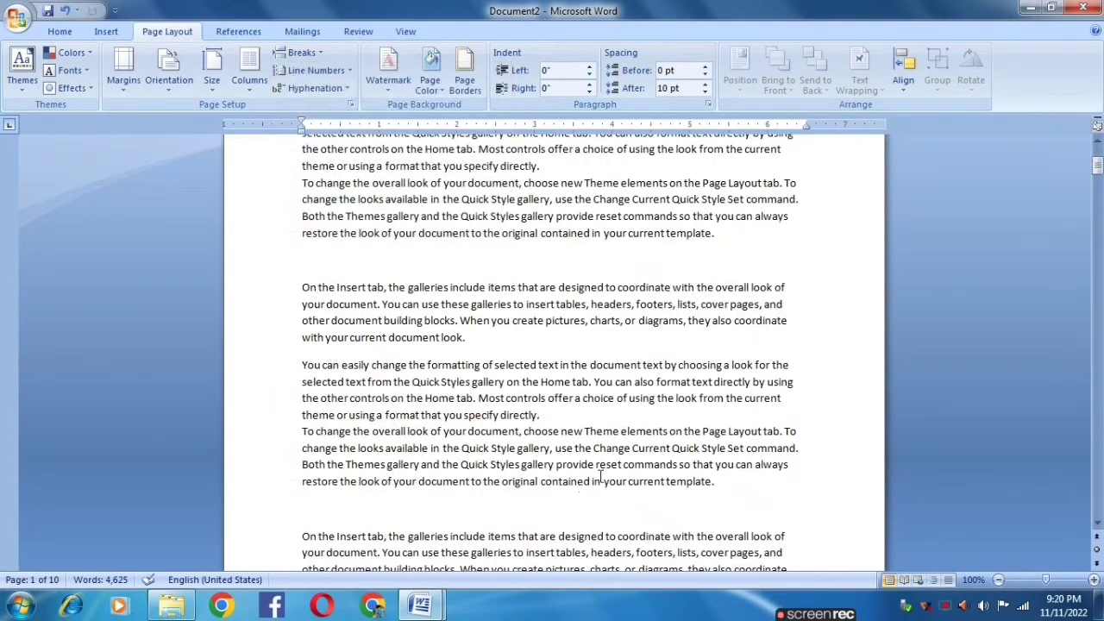
key("ctrl+Return")
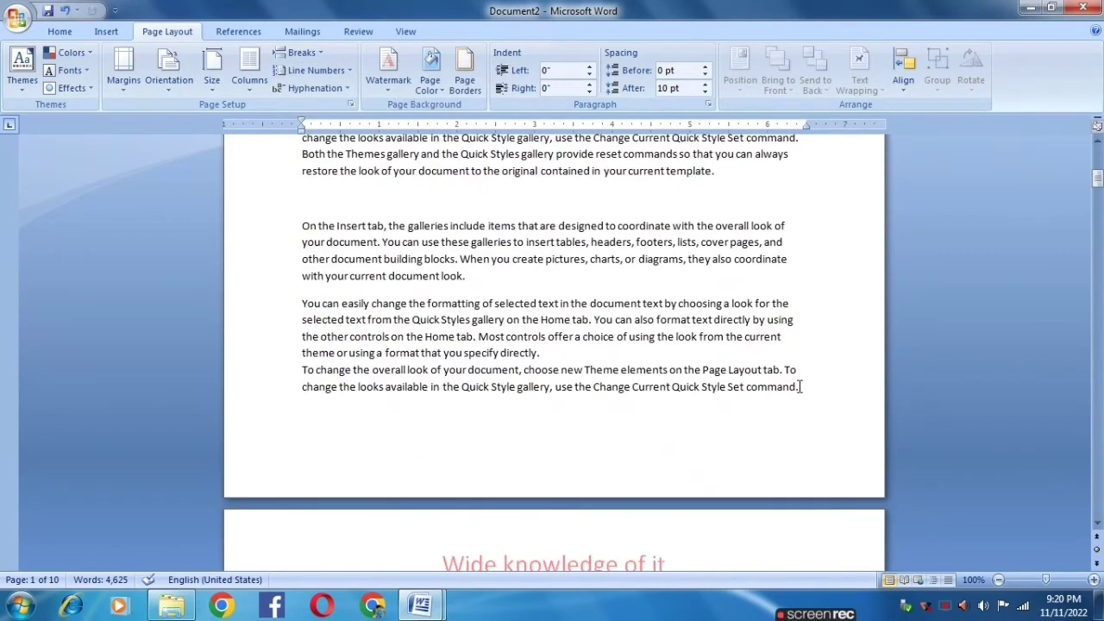
scroll(798, 384, "down", 8)
scroll(799, 405, "up", 1)
scroll(690, 259, "up", 1)
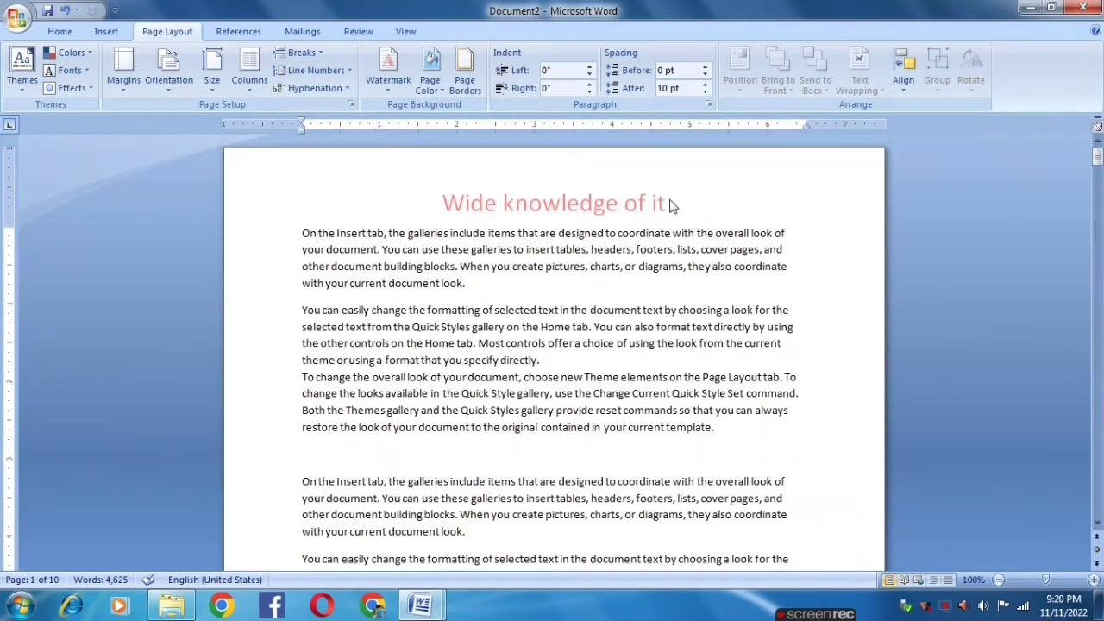
Step: Type a test letter 'a' in the header, remove it, and return to the body
double_click(672, 206)
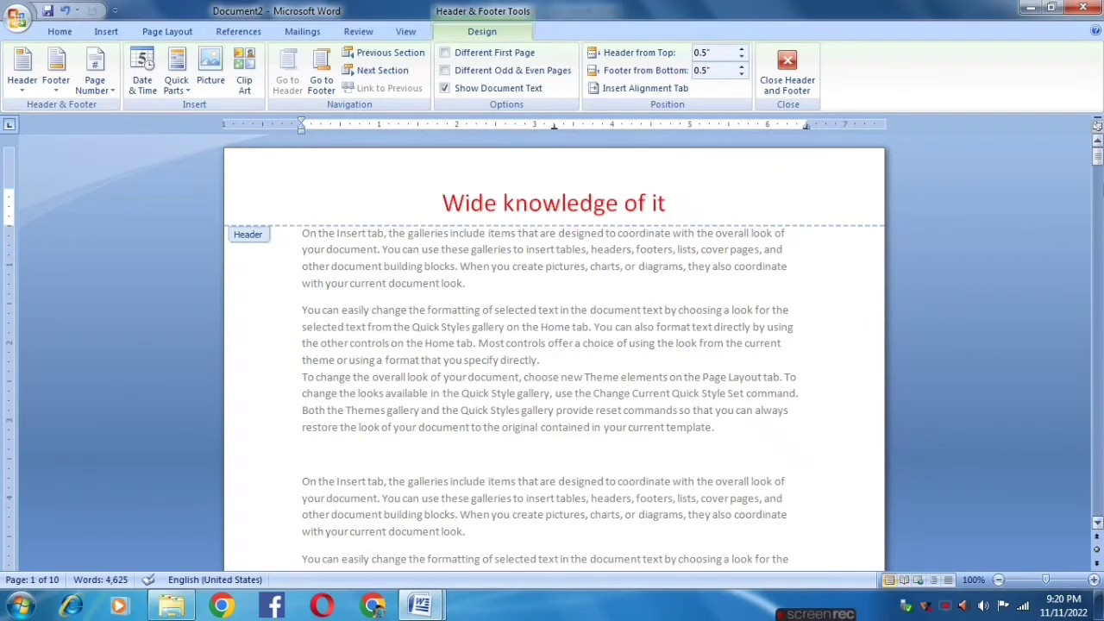
type(" a")
scroll(831, 303, "down", 1)
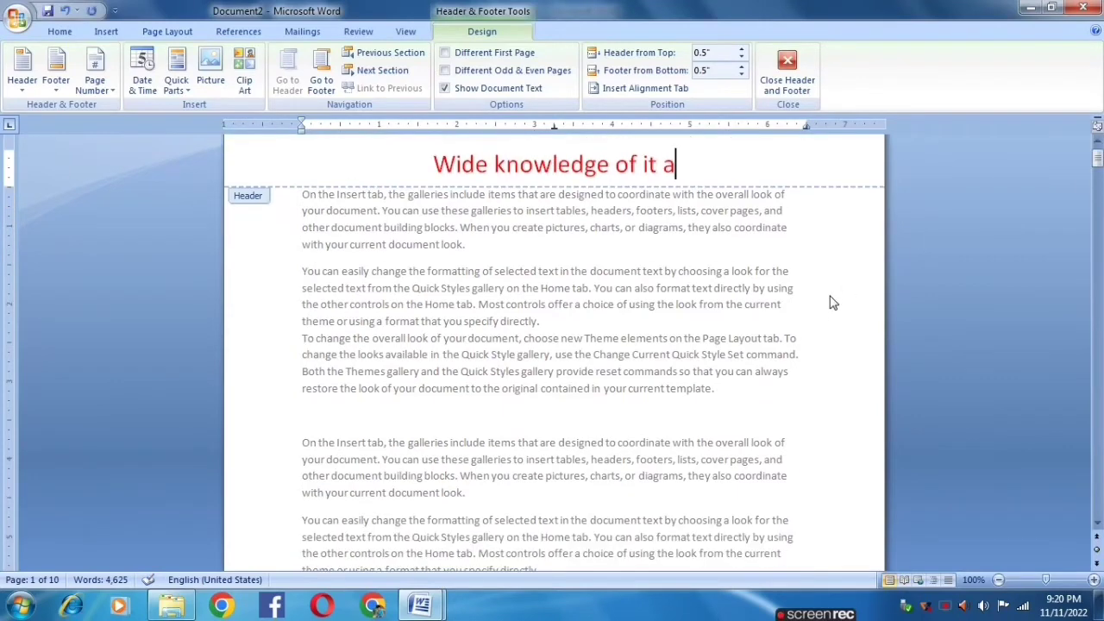
scroll(818, 290, "down", 3)
scroll(818, 290, "down", 6)
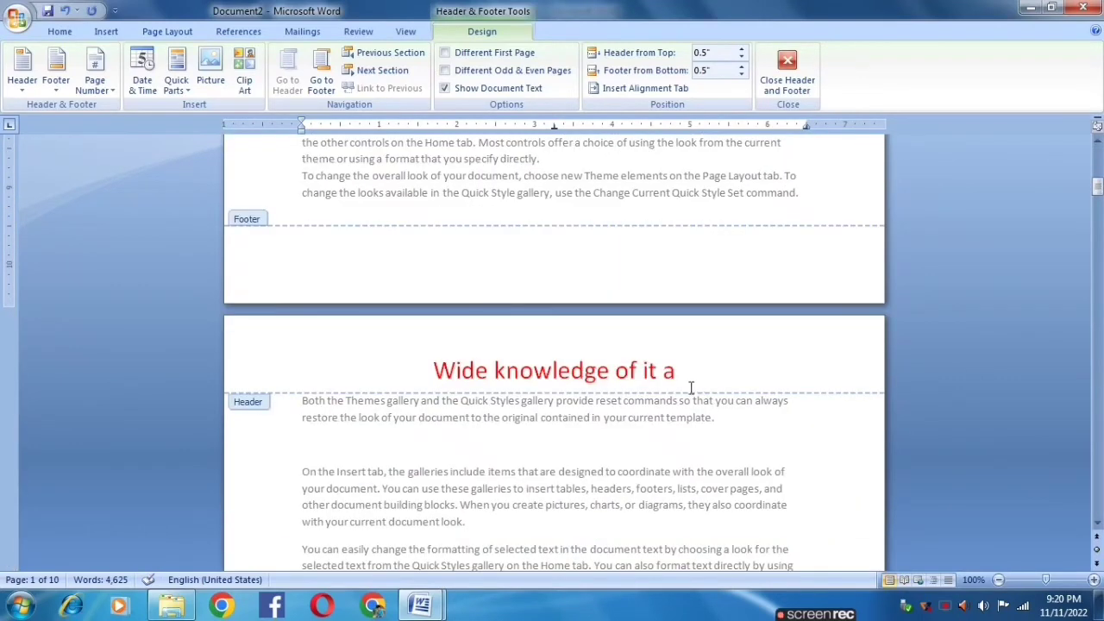
scroll(695, 392, "down", 5)
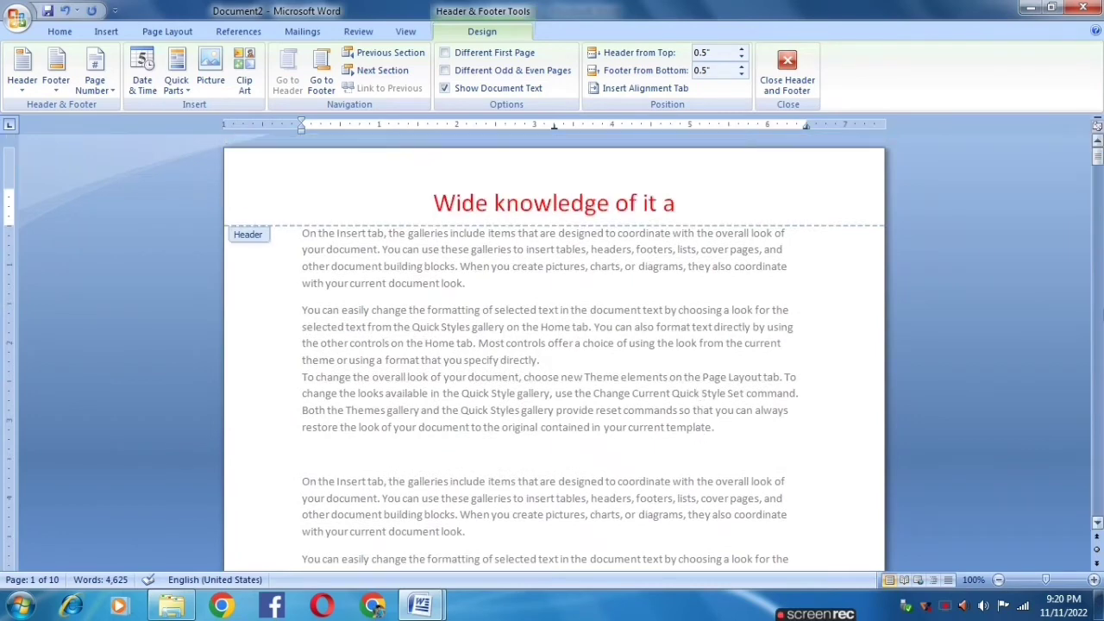
key("BackSpace")
key("BackSpace")
scroll(1031, 393, "down", 6)
scroll(1031, 393, "down", 7)
scroll(771, 328, "down", 3)
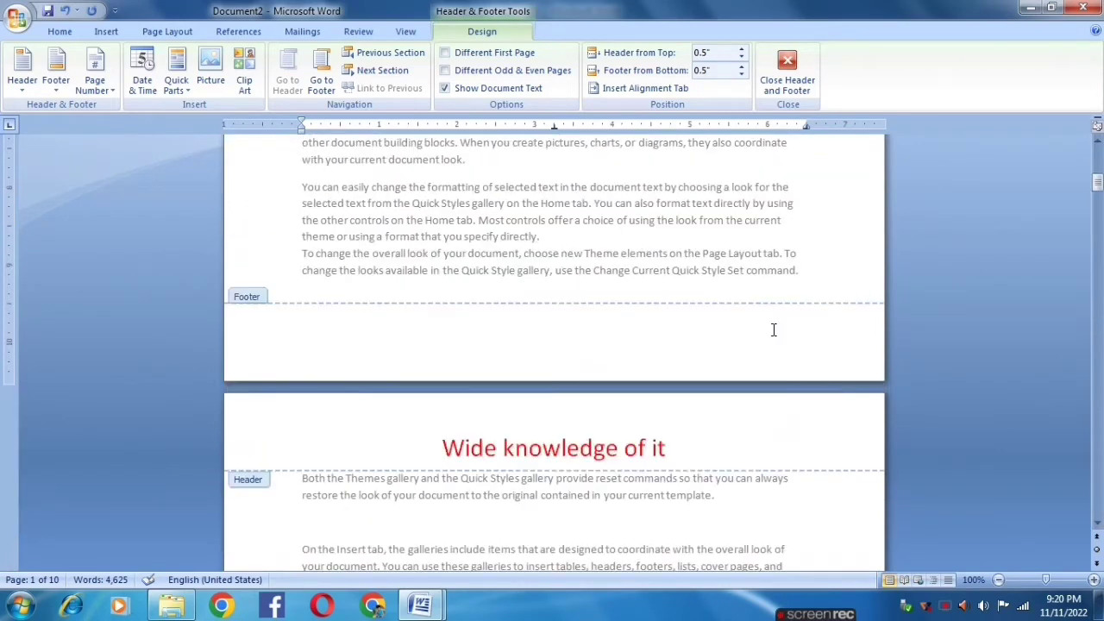
double_click(802, 283)
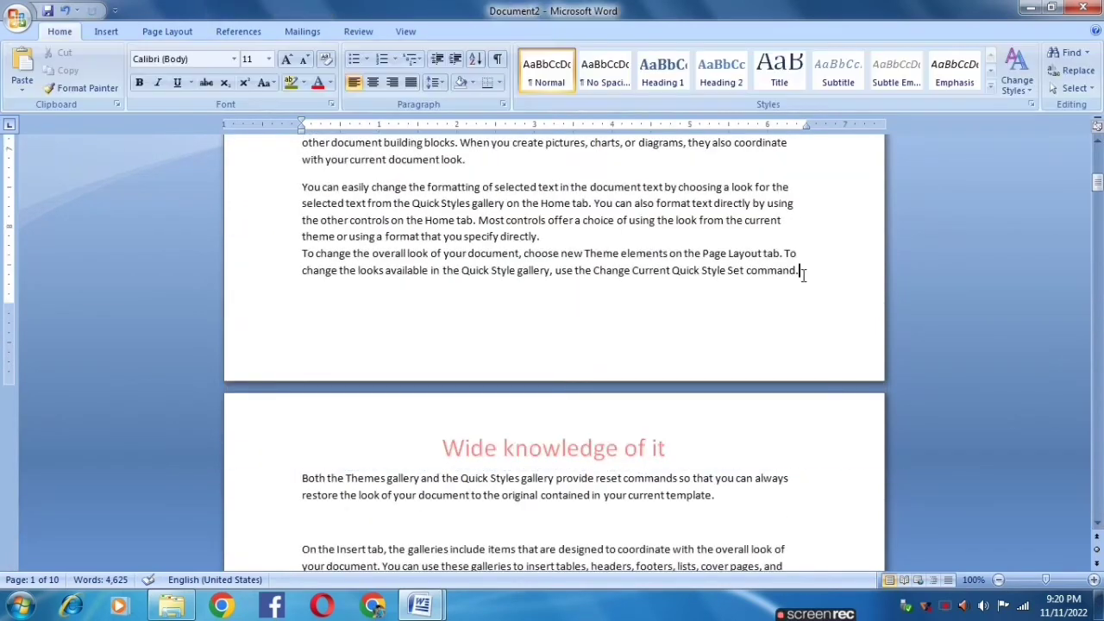
Step: Insert a Next Page section break and delete the old page break before 'Both the Themes…'
left_click(160, 33)
left_click(298, 52)
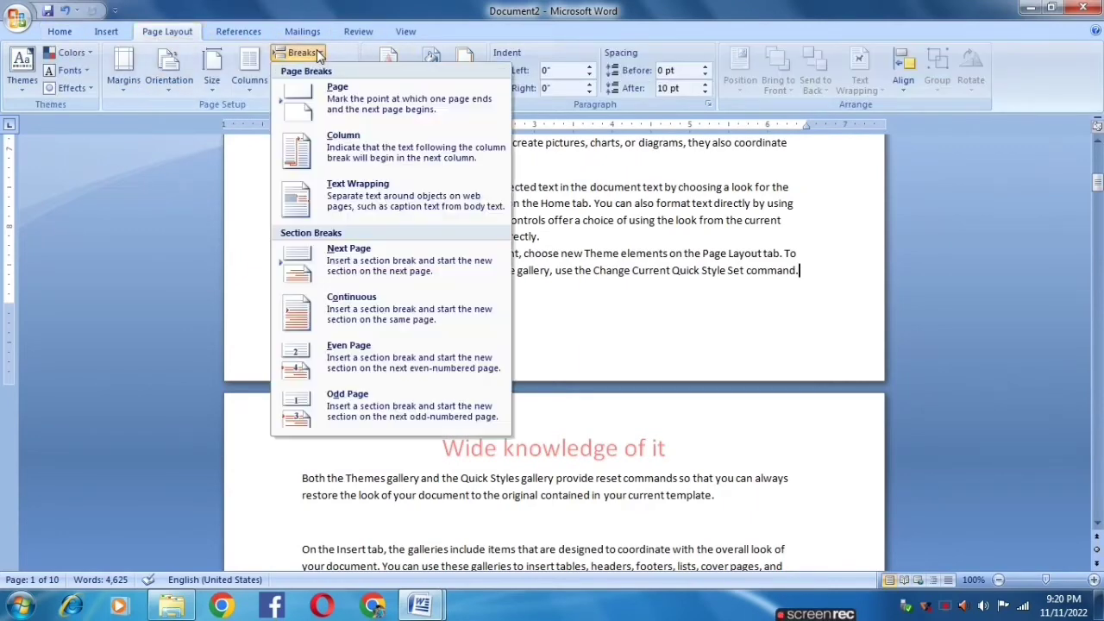
left_click(385, 275)
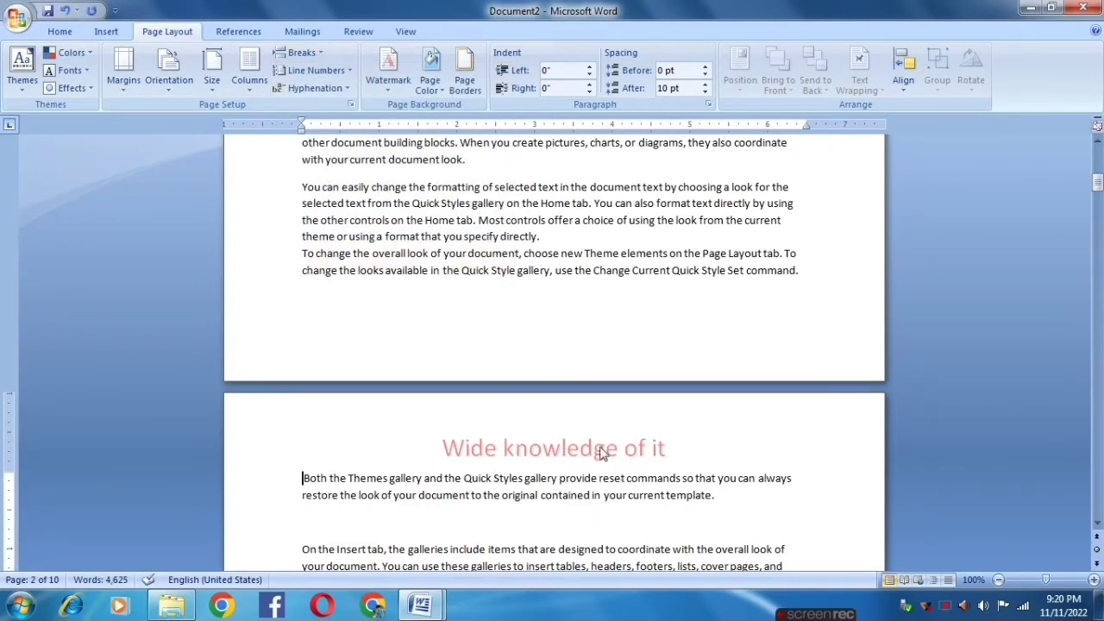
key("BackSpace")
scroll(713, 426, "up", 3)
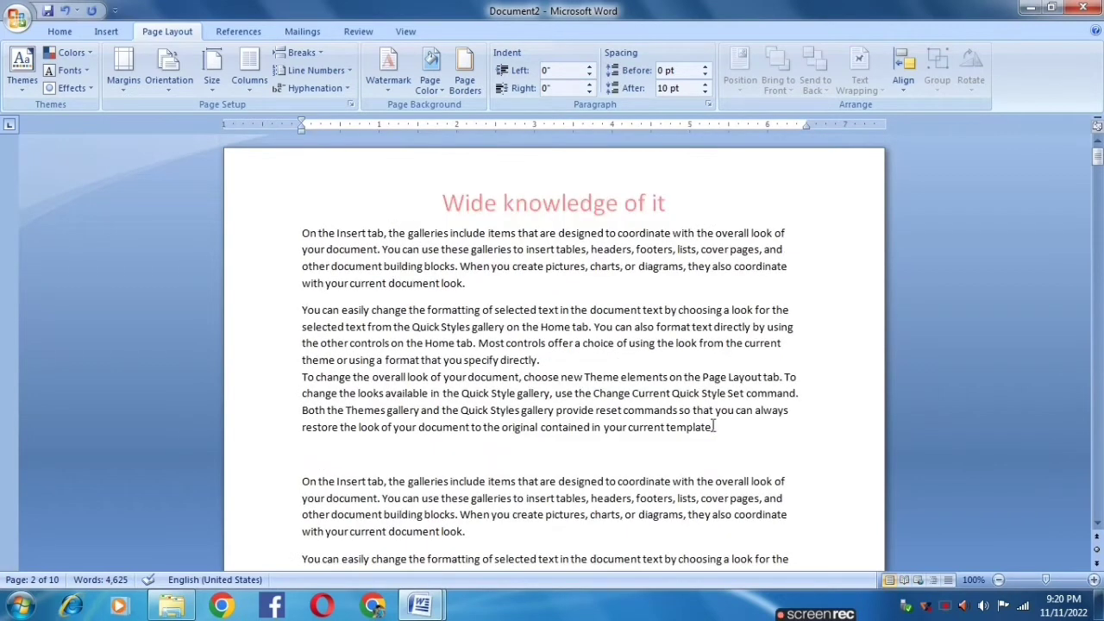
Step: Append 'a' to the header so section 1 reads 'Wide knowledge of it a'
double_click(696, 207)
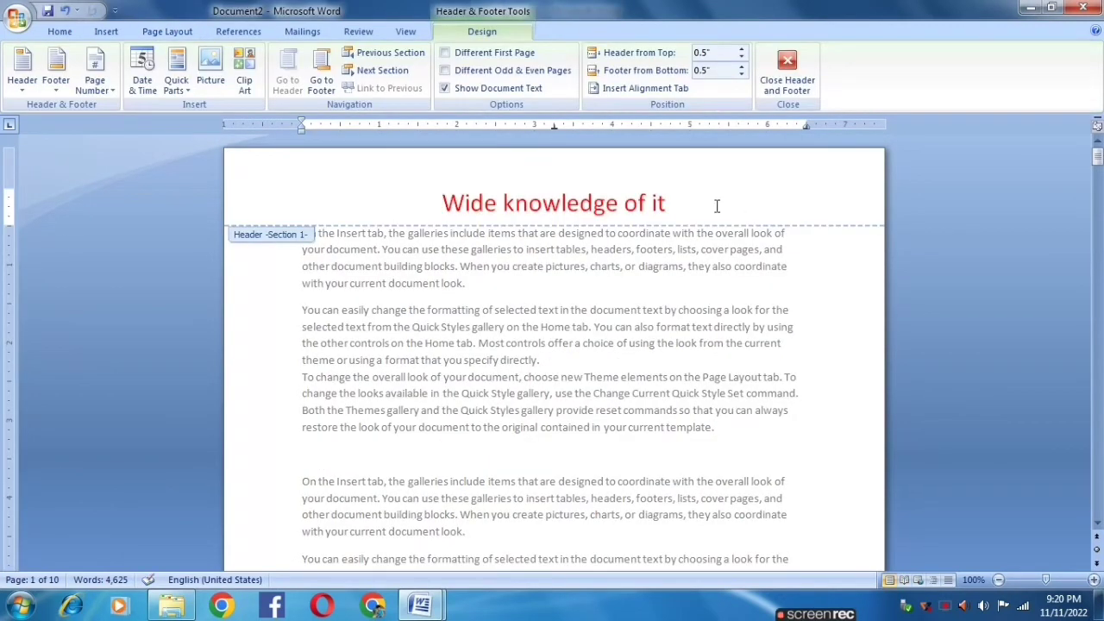
left_click(716, 207)
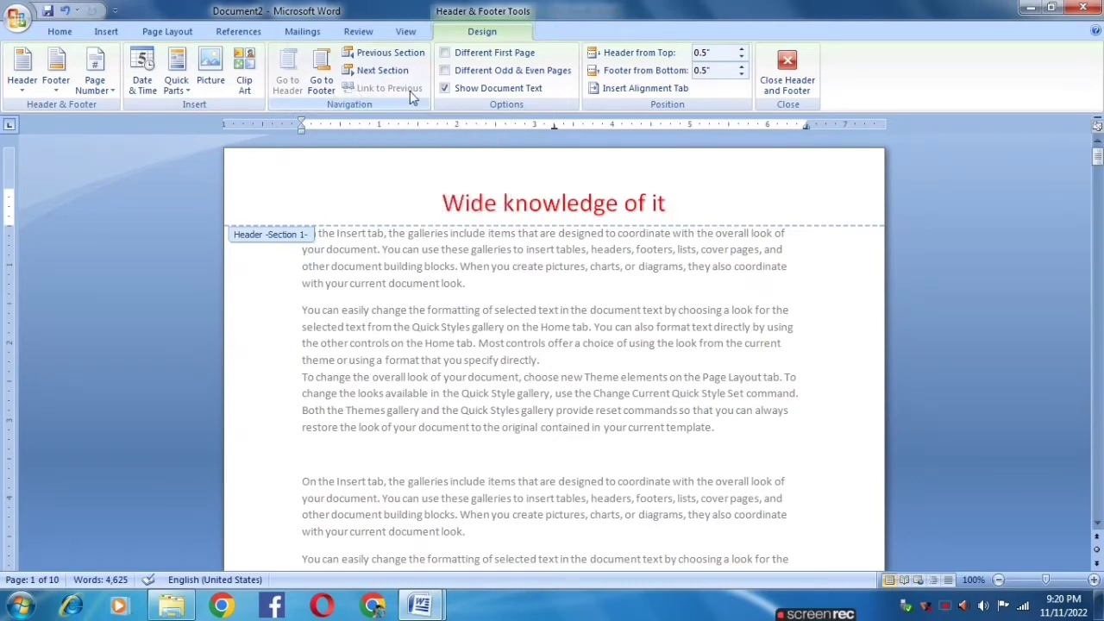
type("a")
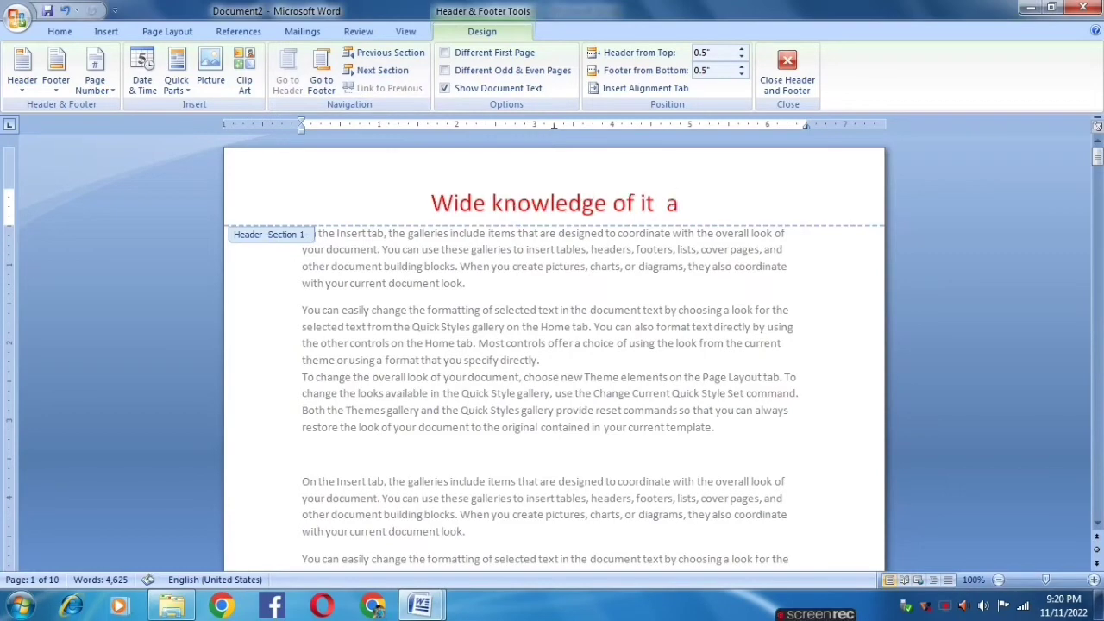
scroll(715, 233, "down", 4)
scroll(690, 250, "down", 2)
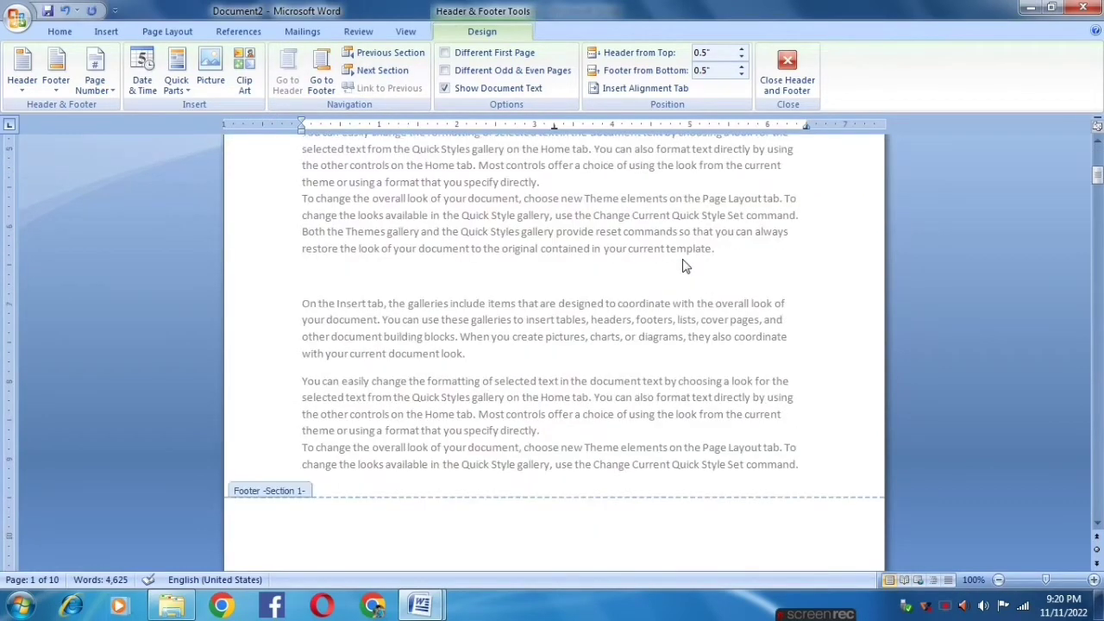
scroll(682, 266, "down", 1)
scroll(682, 265, "down", 2)
scroll(690, 264, "down", 2)
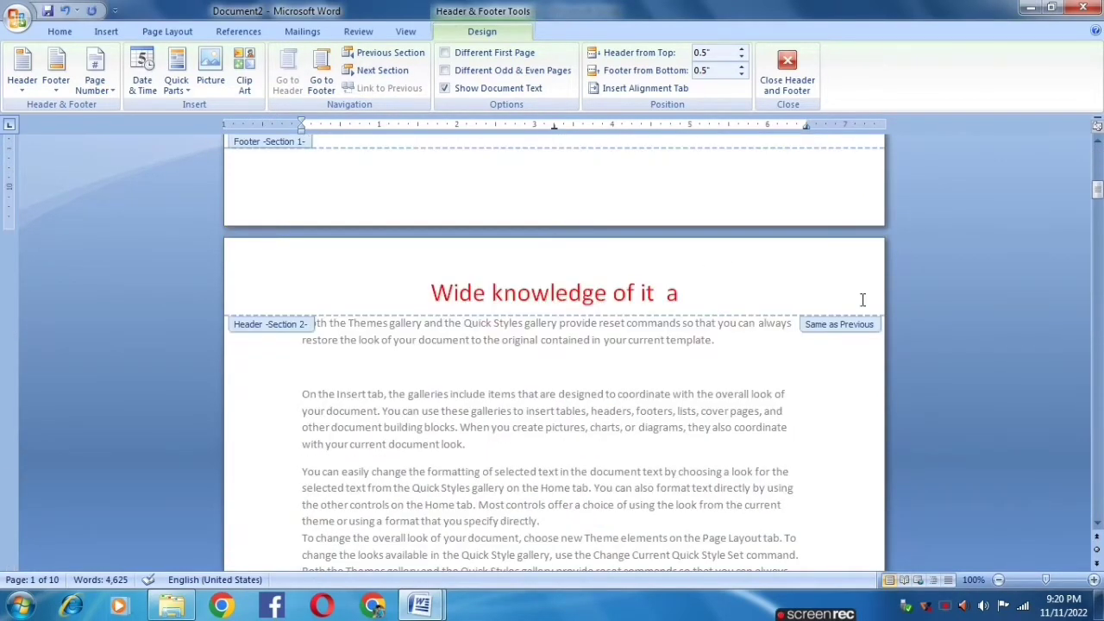
Step: Turn off Link to Previous for section 2's header, delete its trailing 'a', and close headers
left_click(835, 337)
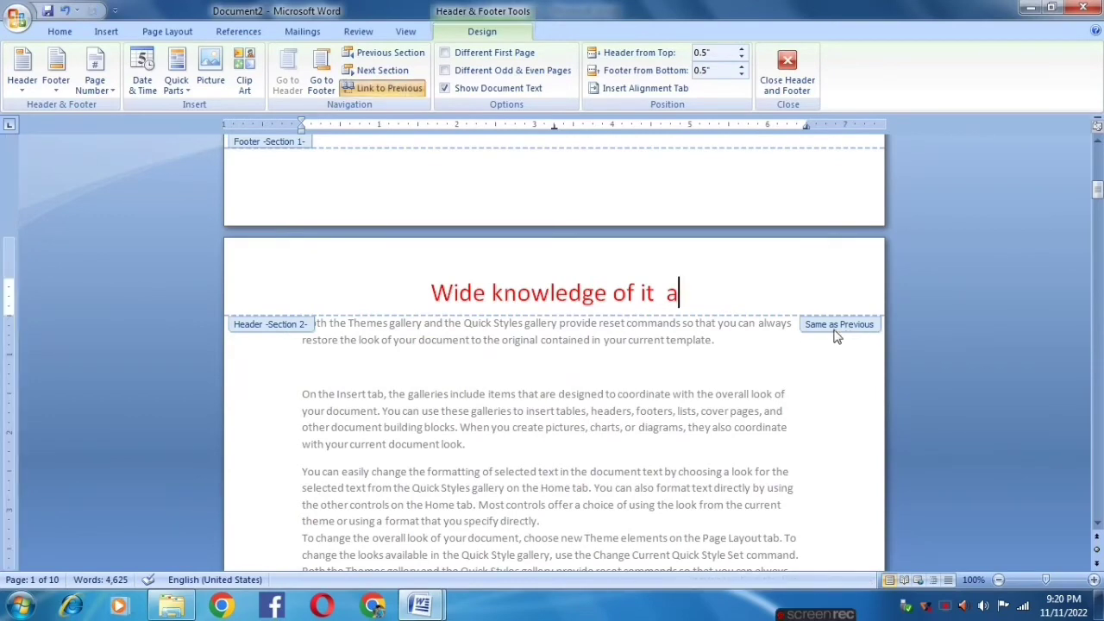
left_click(381, 88)
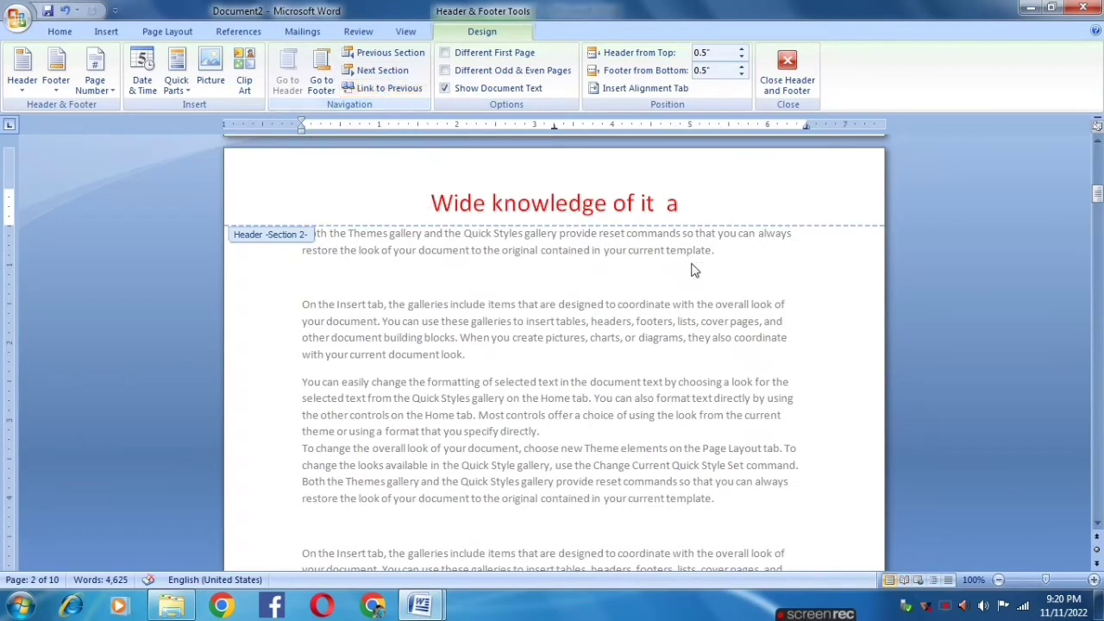
left_click(696, 204)
key("BackSpace")
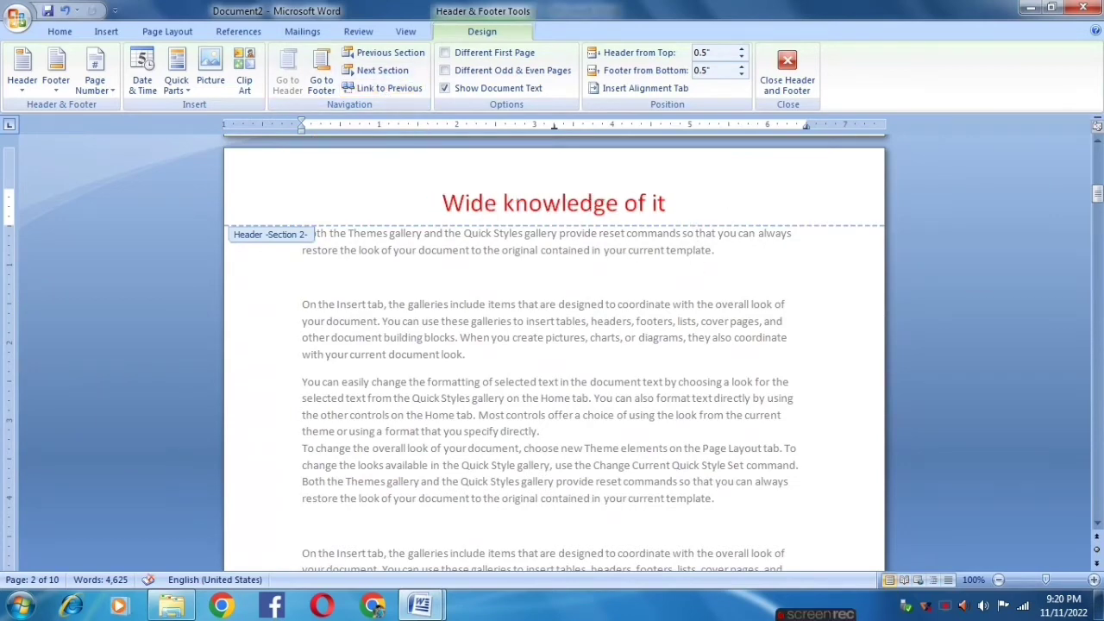
scroll(772, 345, "up", 5)
scroll(772, 345, "up", 3)
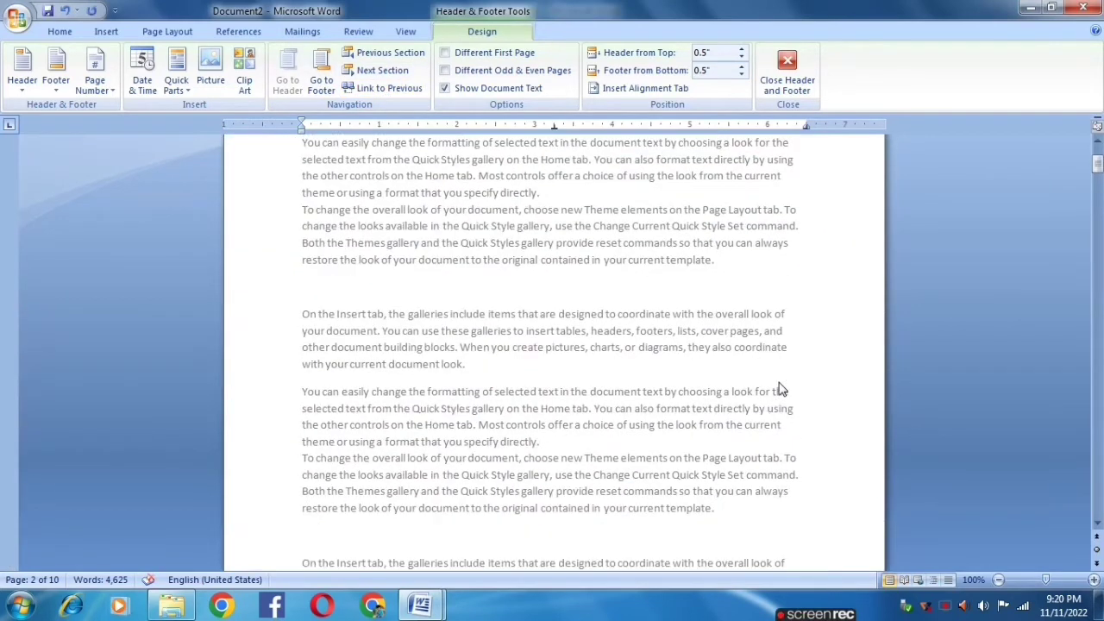
scroll(777, 354, "up", 8)
scroll(690, 222, "down", 10)
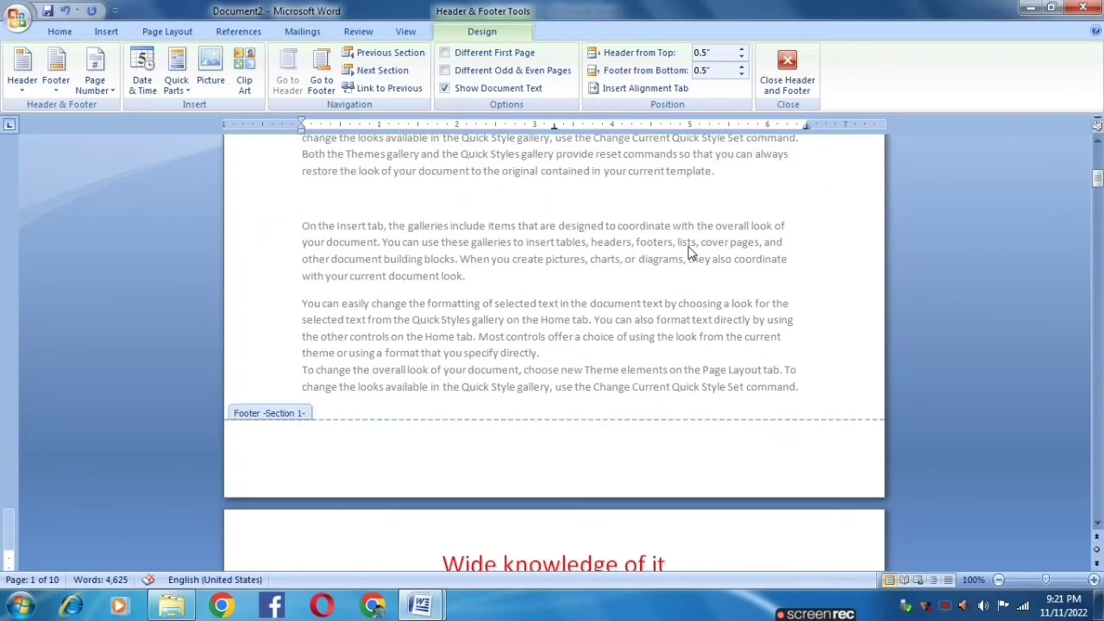
scroll(695, 276, "down", 3)
scroll(698, 323, "down", 1)
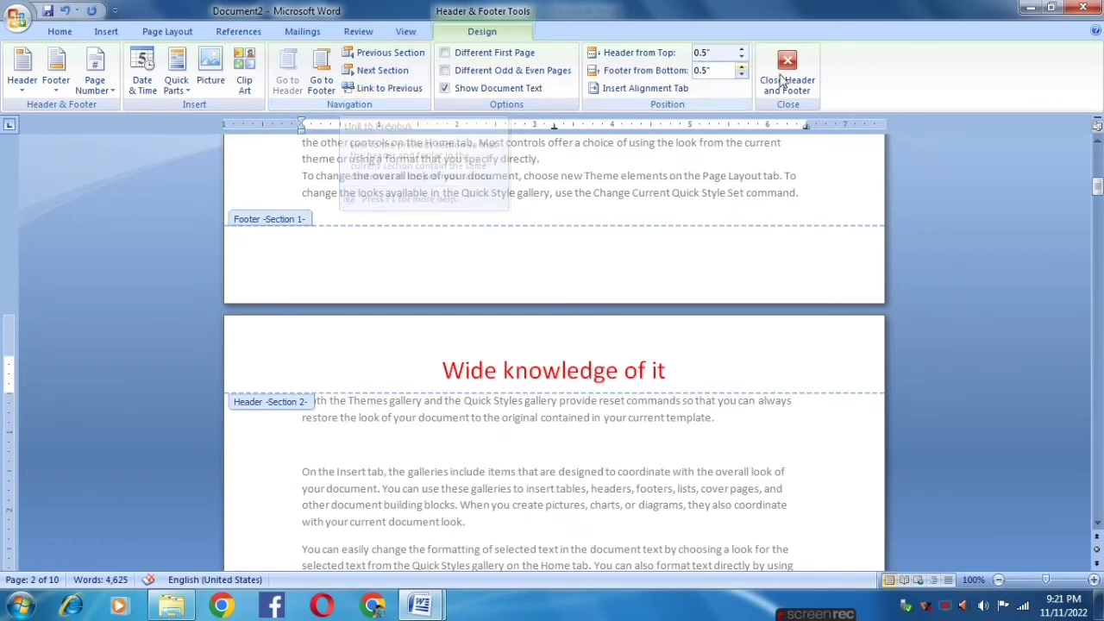
left_click(787, 74)
scroll(328, 214, "down", 5)
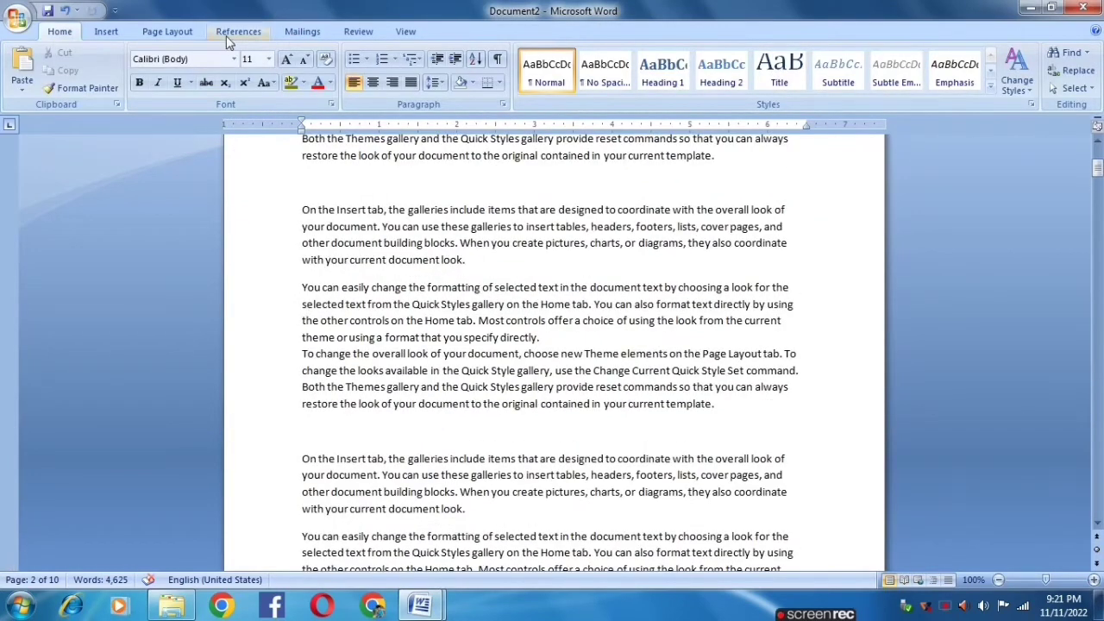
Step: Review the Page Layout Breaks list and close it without inserting a break
left_click(186, 31)
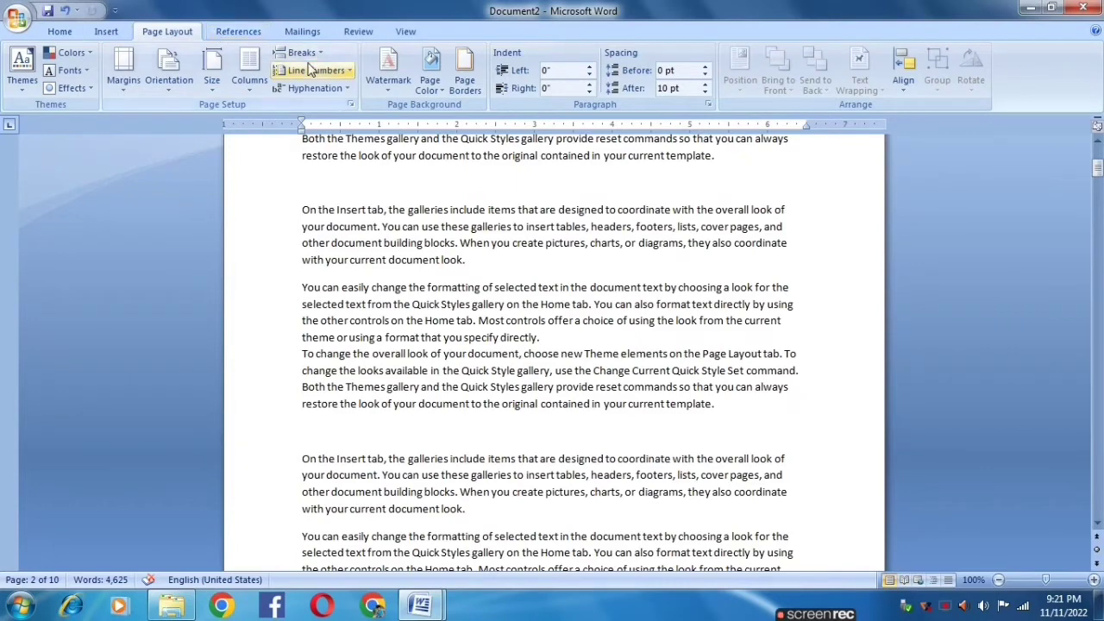
left_click(303, 54)
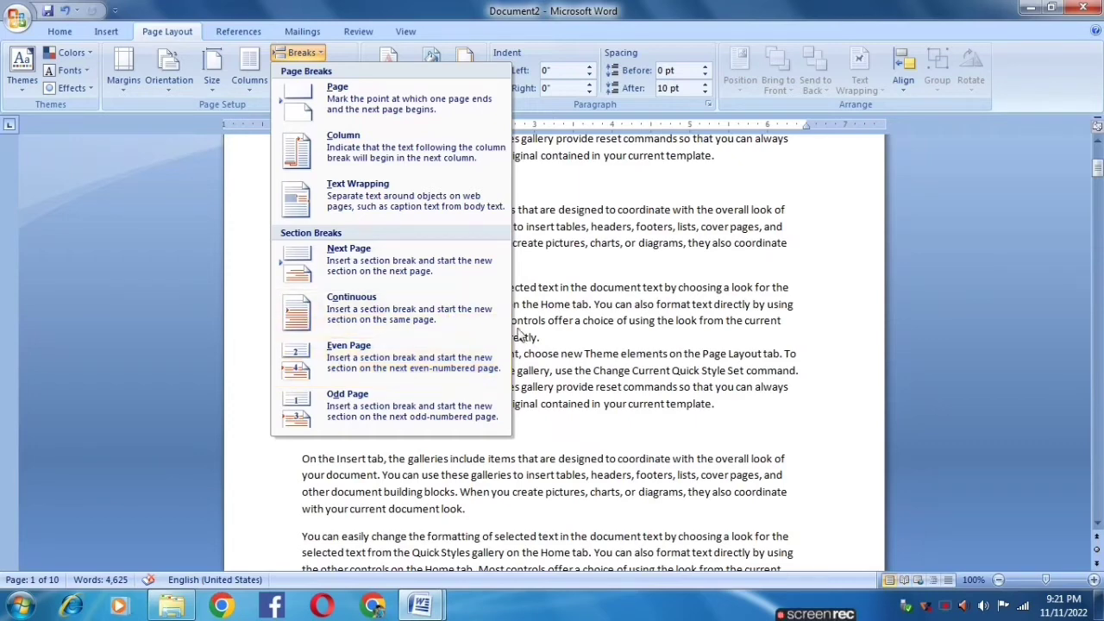
left_click(716, 386)
scroll(431, 345, "up", 5)
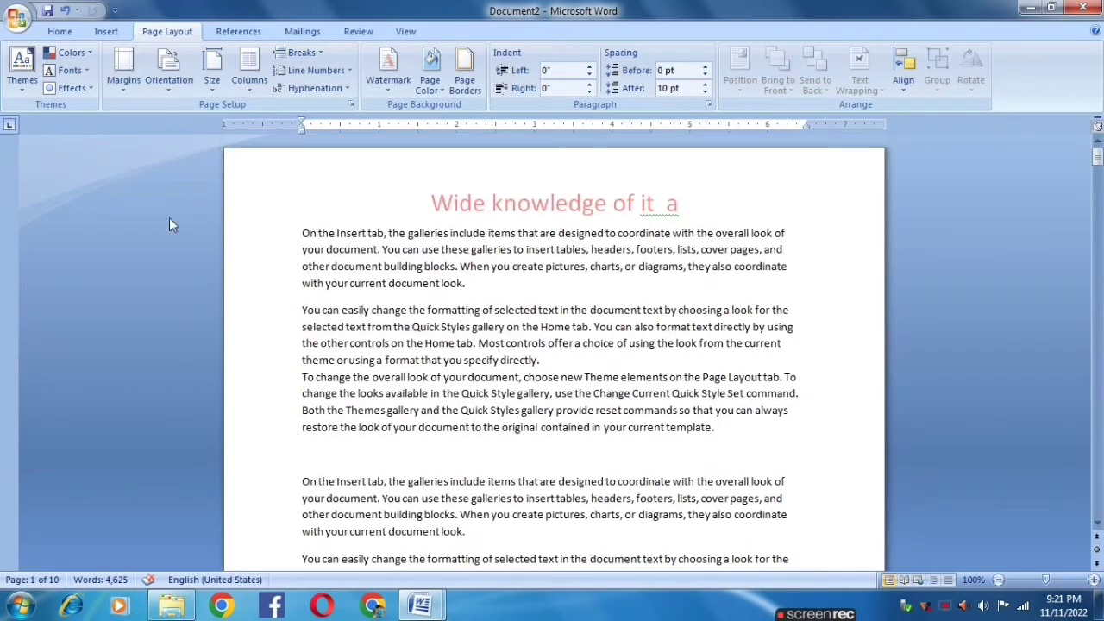
Step: Select the body text and apply Continuous line numbering
double_click(385, 380)
left_click(308, 411)
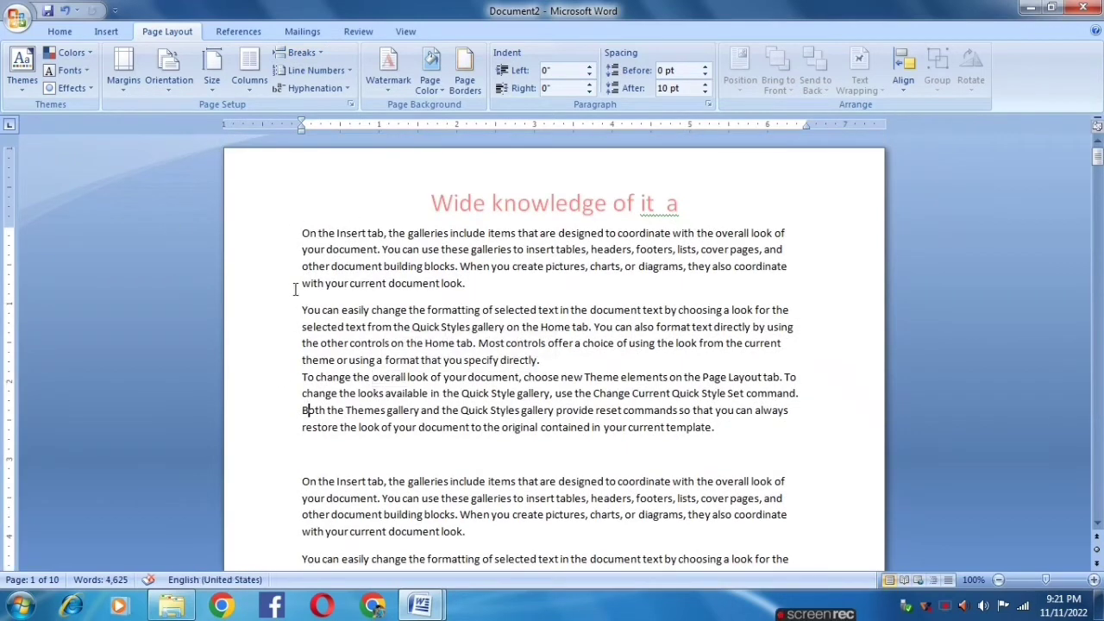
left_click_drag(298, 237, 747, 498)
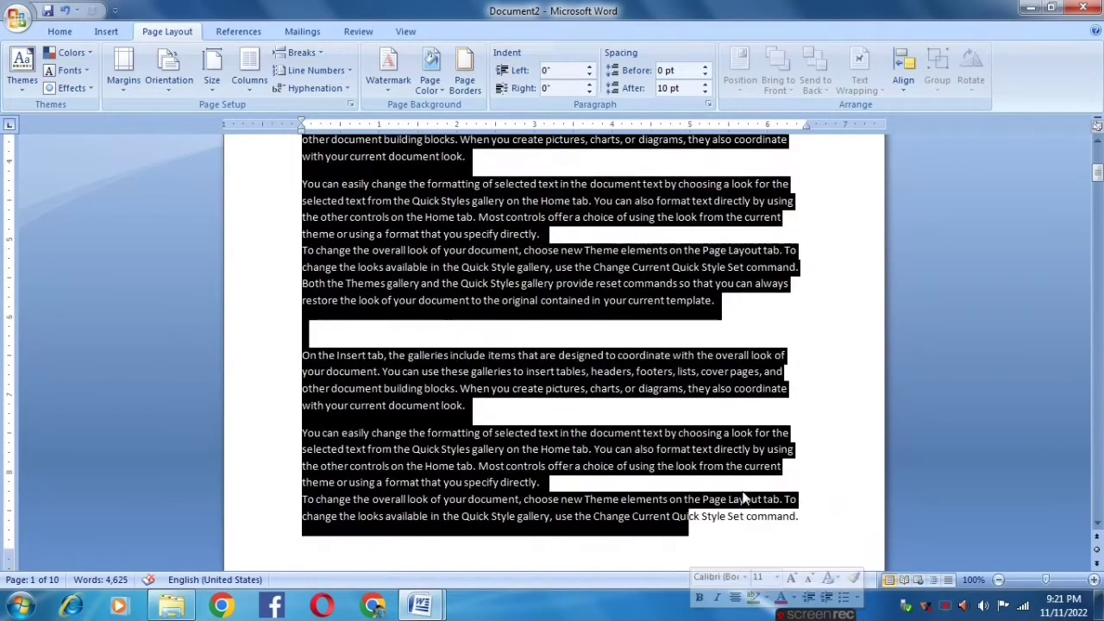
scroll(149, 183, "up", 3)
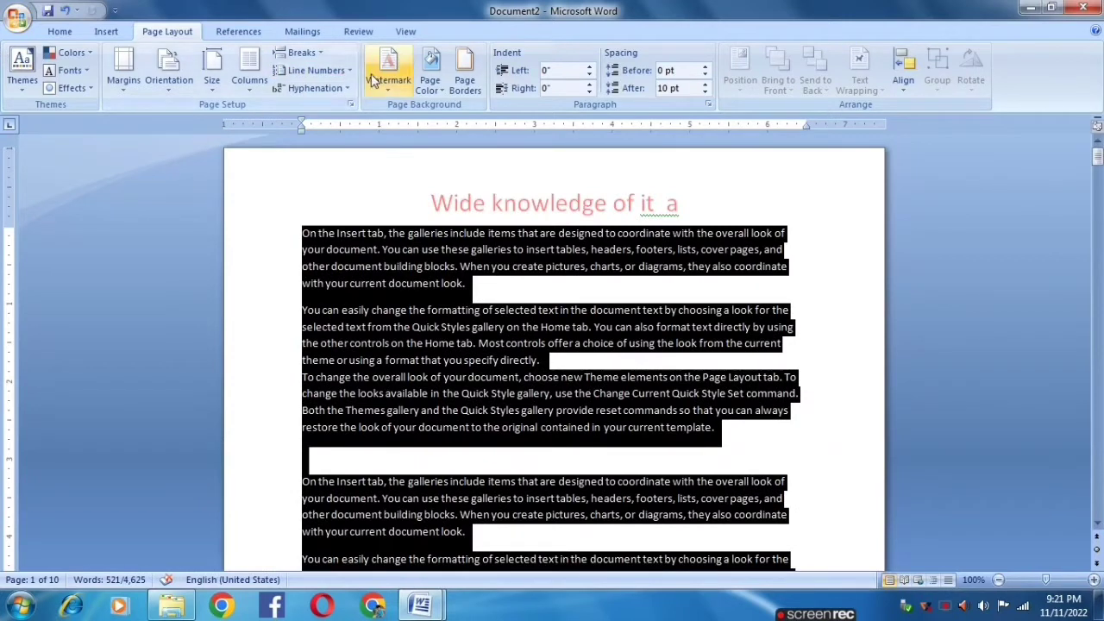
left_click(341, 70)
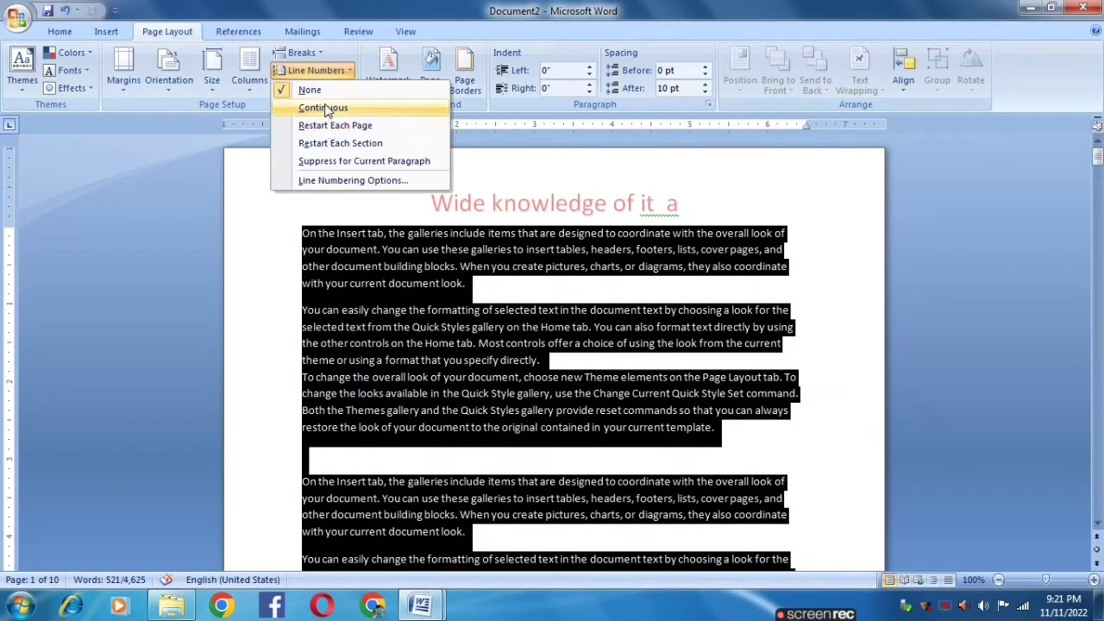
left_click(319, 108)
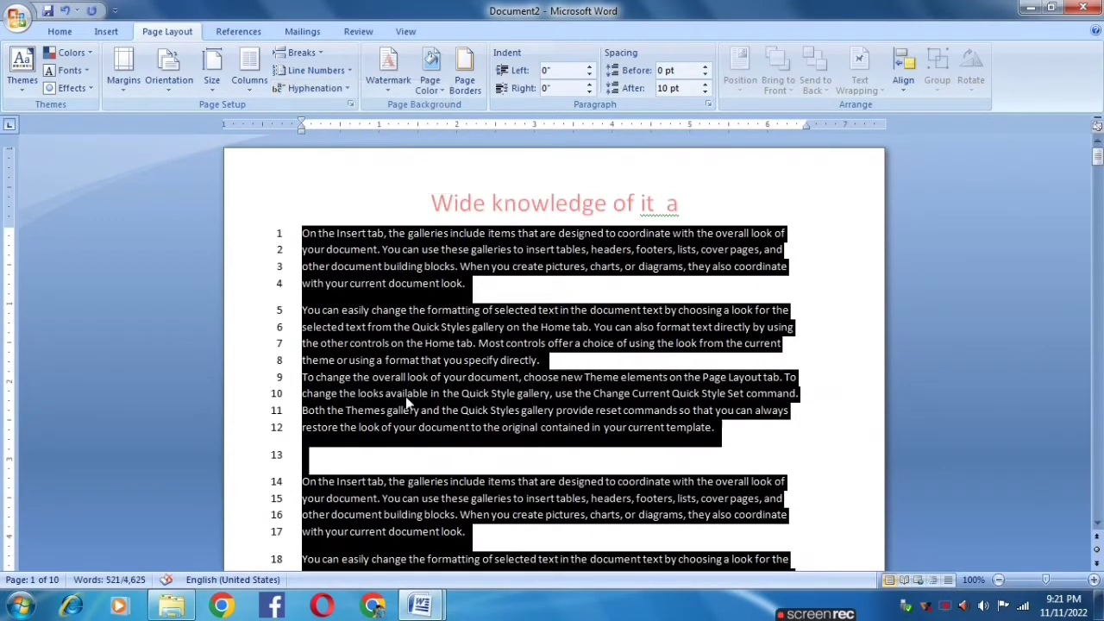
Step: Deselect and check the line numbers running 1 to 36 down page 1
left_click(371, 461)
scroll(263, 488, "down", 1)
scroll(305, 454, "down", 5)
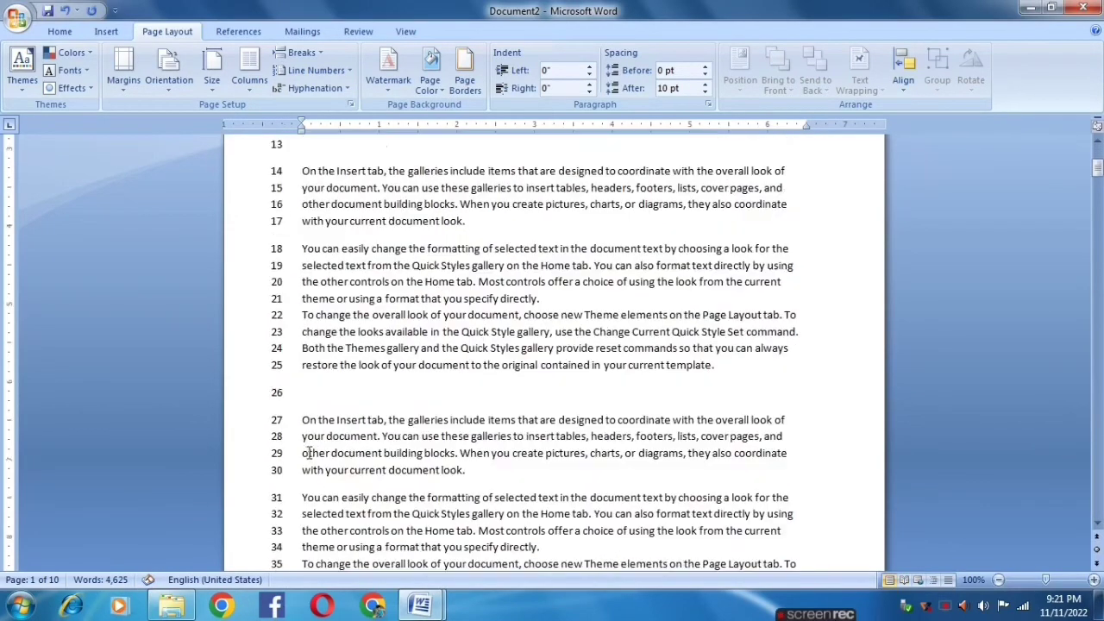
scroll(307, 457, "down", 3)
scroll(311, 460, "down", 3)
scroll(310, 459, "down", 1)
scroll(315, 343, "up", 1)
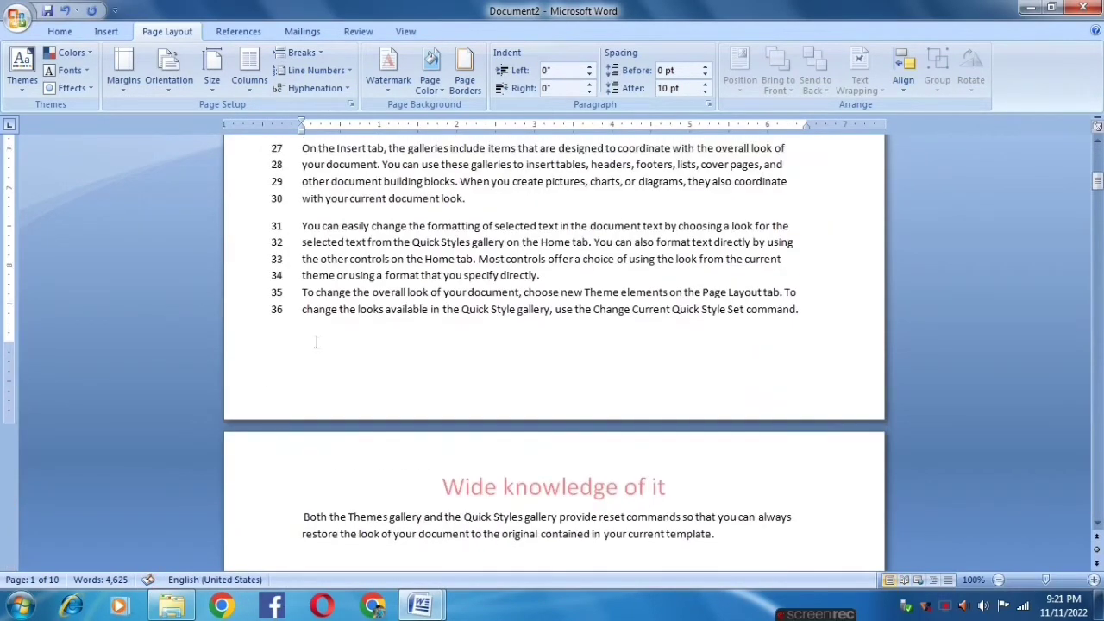
scroll(316, 342, "up", 4)
scroll(322, 345, "up", 4)
scroll(322, 346, "up", 4)
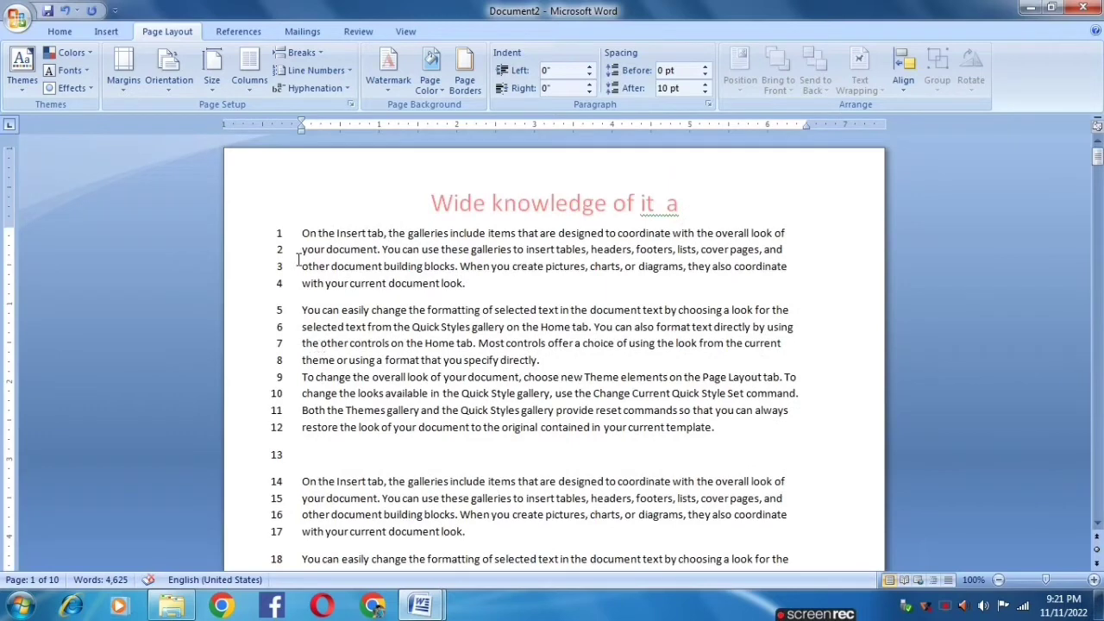
left_click(316, 70)
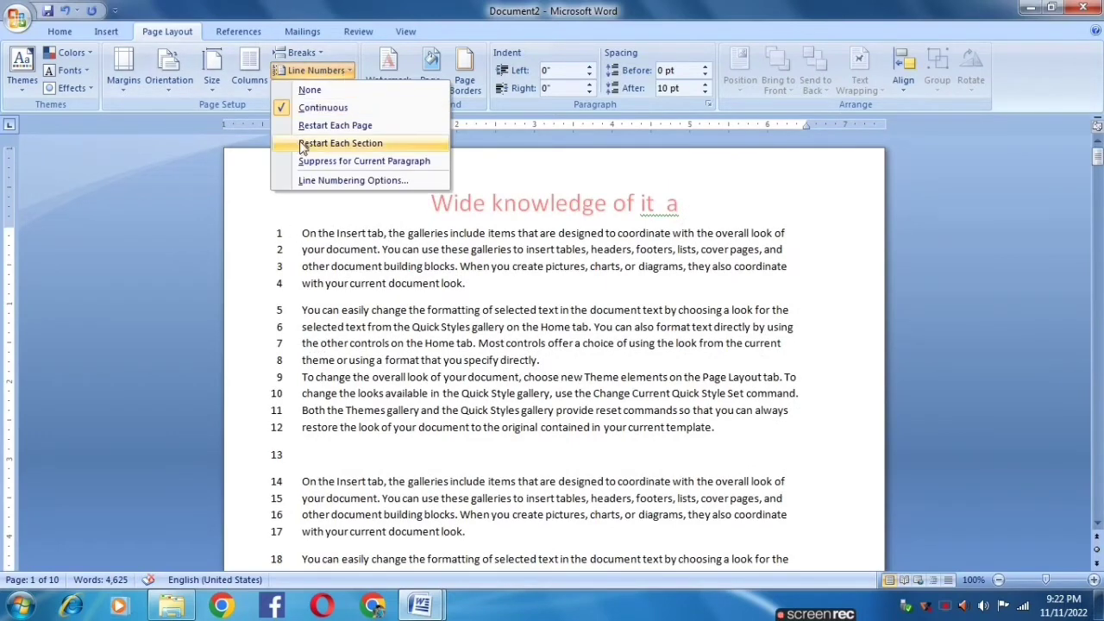
Step: Set line numbering to Restart Each Section and check the result
left_click(341, 125)
scroll(382, 267, "down", 5)
scroll(382, 267, "down", 5)
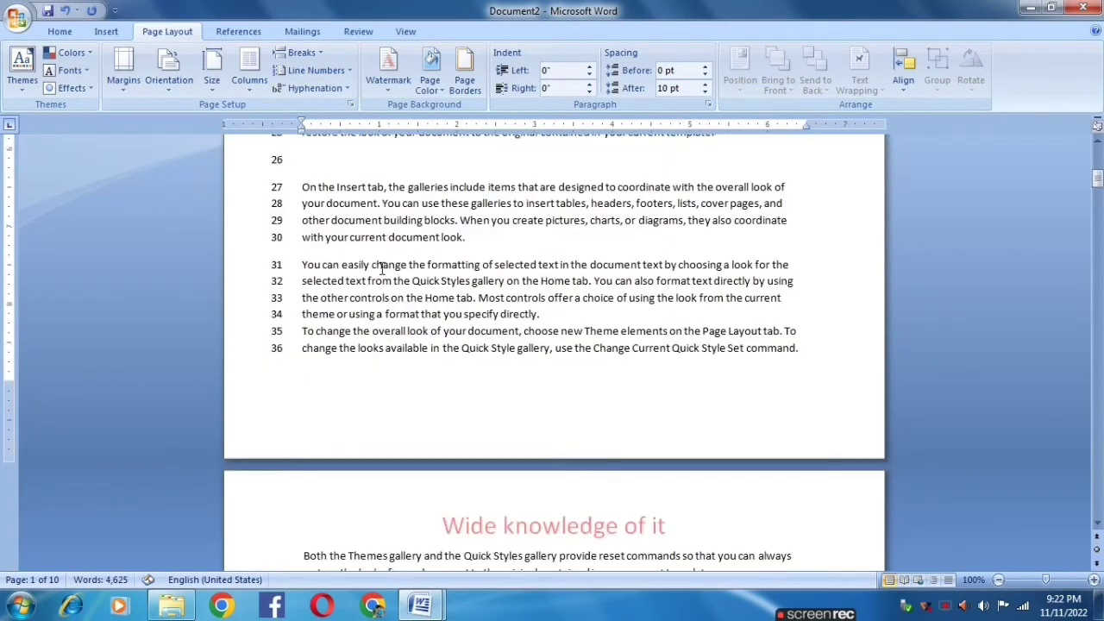
scroll(382, 267, "down", 5)
scroll(316, 345, "up", 3)
scroll(315, 345, "up", 5)
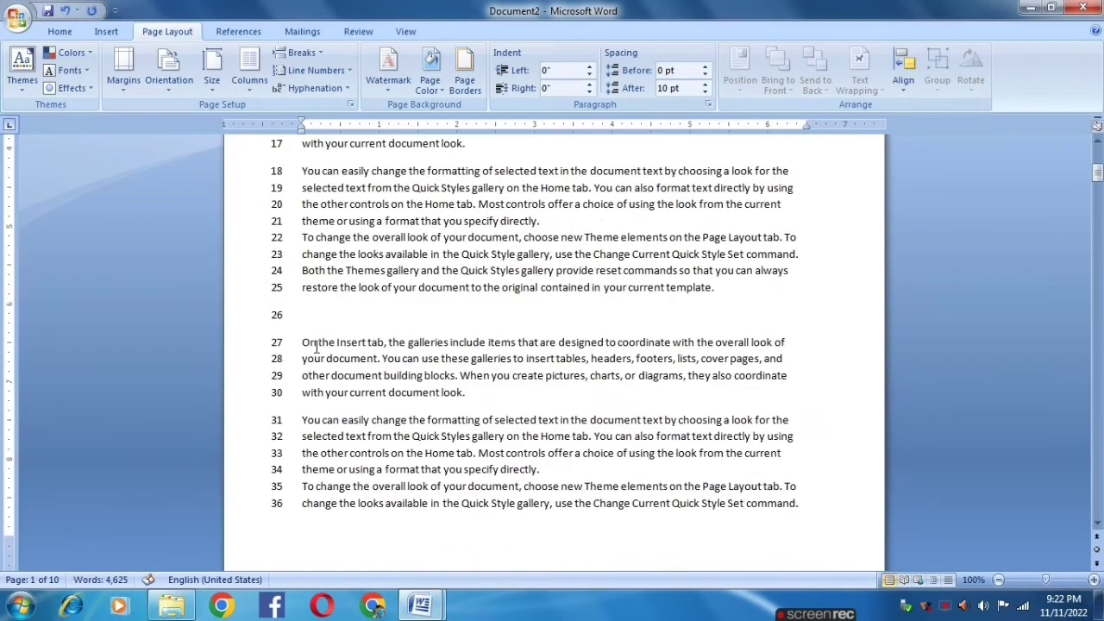
Step: Select the whole document and switch line numbering to Restart Each Page
triple_click(284, 357)
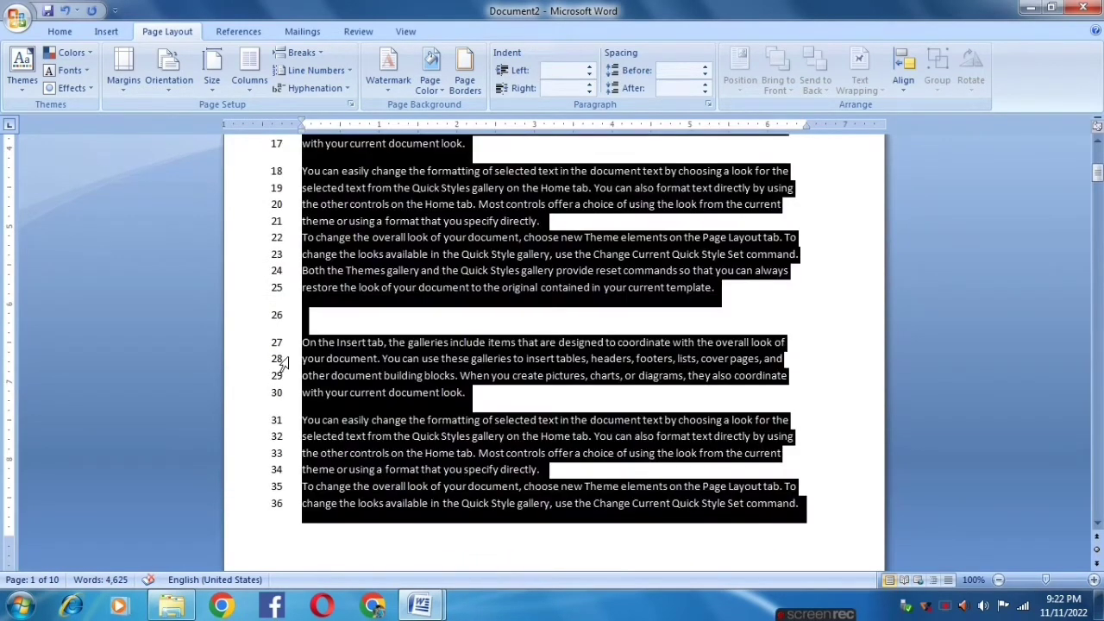
left_click(342, 73)
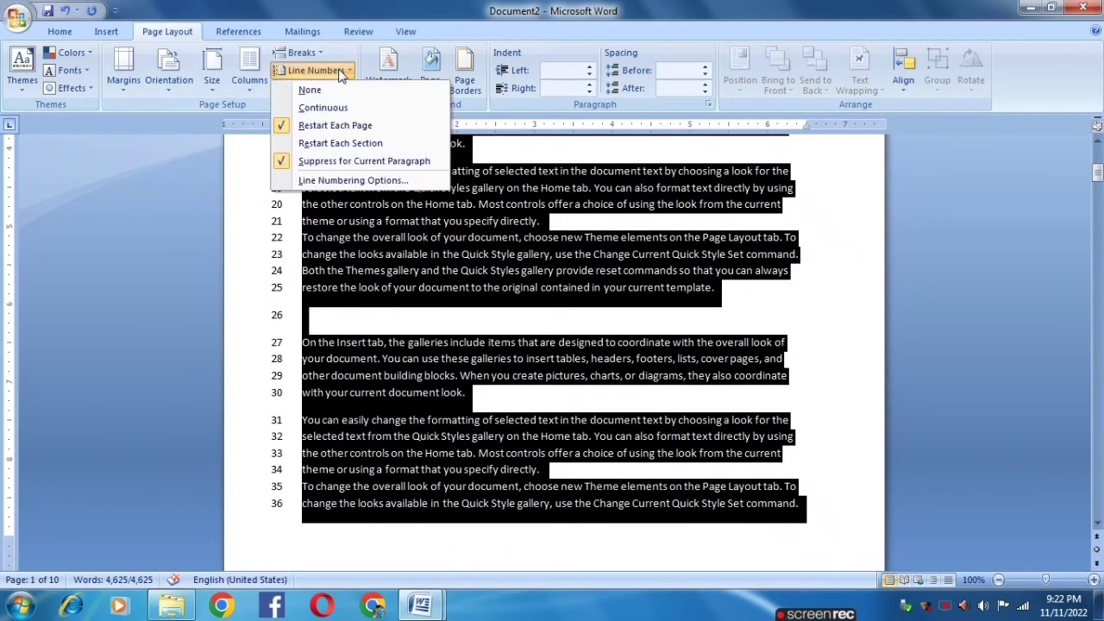
left_click(328, 128)
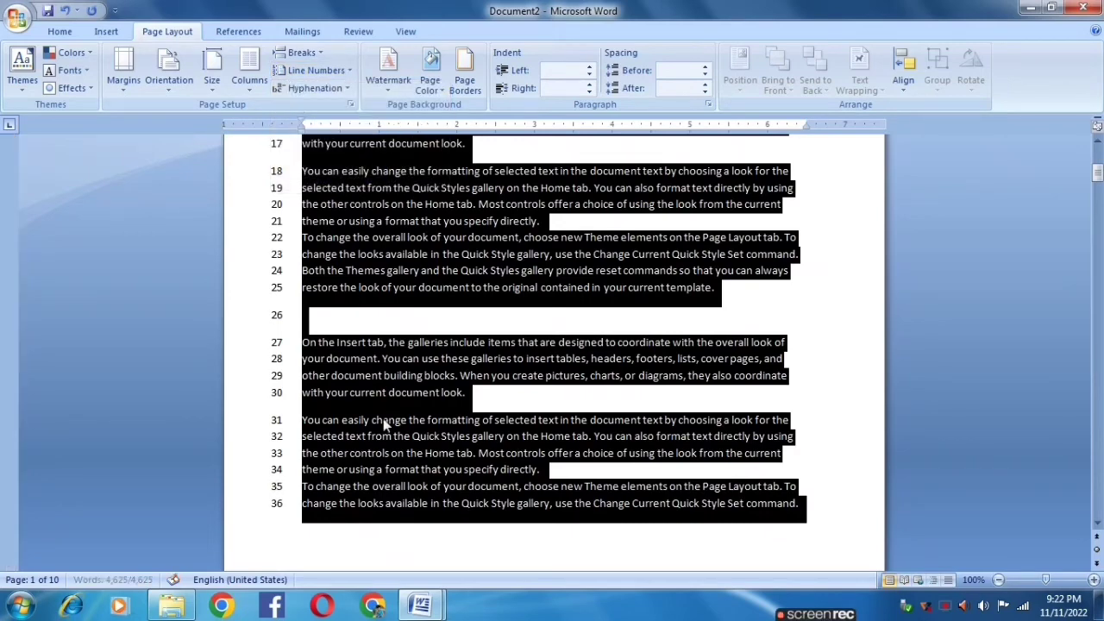
scroll(379, 414, "down", 4)
scroll(277, 411, "down", 5)
scroll(326, 335, "up", 4)
scroll(325, 335, "up", 6)
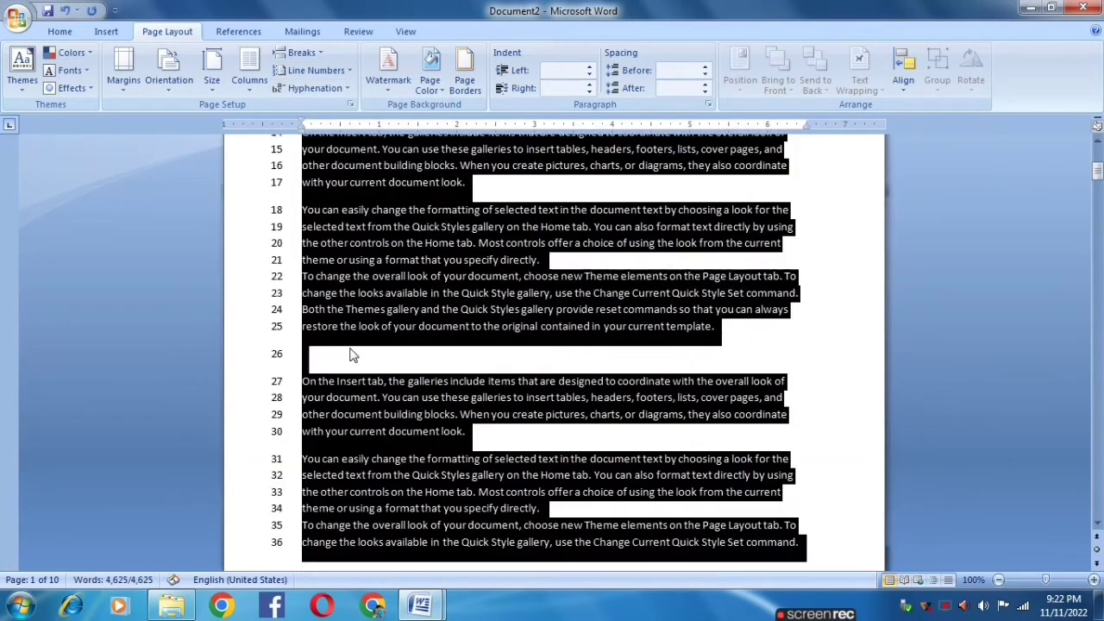
scroll(345, 345, "up", 4)
scroll(310, 259, "up", 1)
scroll(290, 204, "up", 2)
scroll(290, 204, "down", 5)
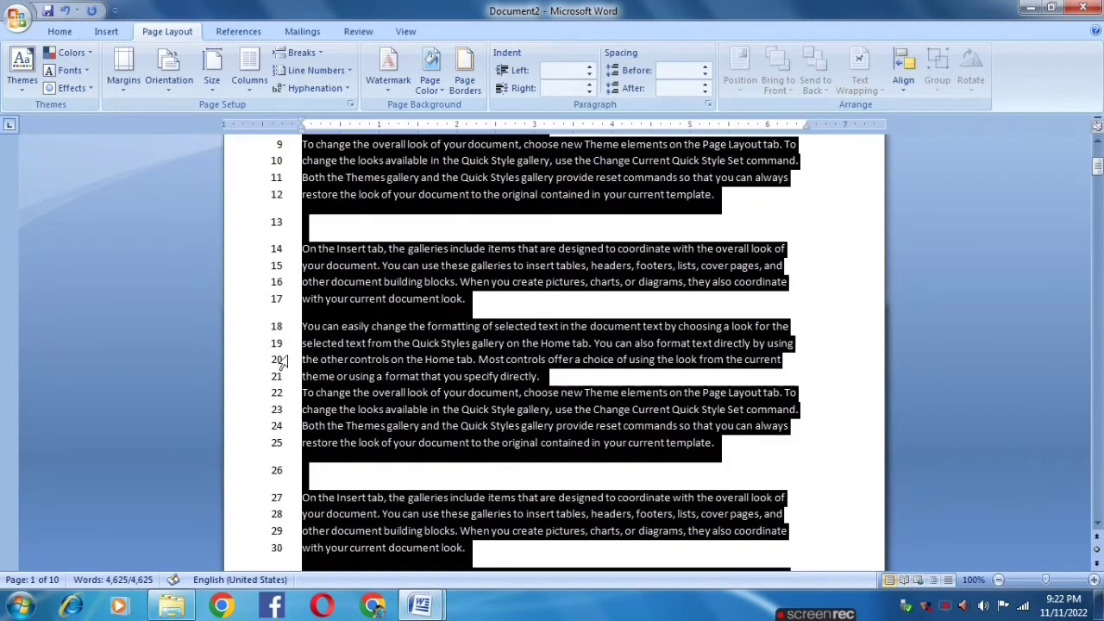
scroll(302, 189, "down", 7)
scroll(310, 172, "down", 2)
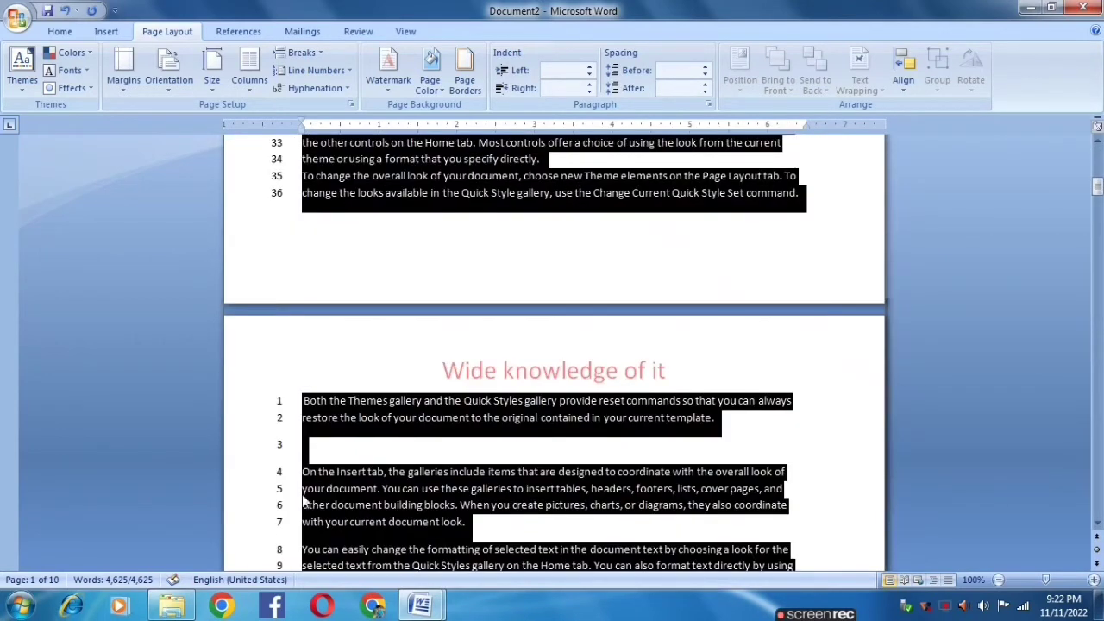
Step: Try Continuous line numbers, then settle on Restart Each Section
left_click(327, 70)
left_click(328, 109)
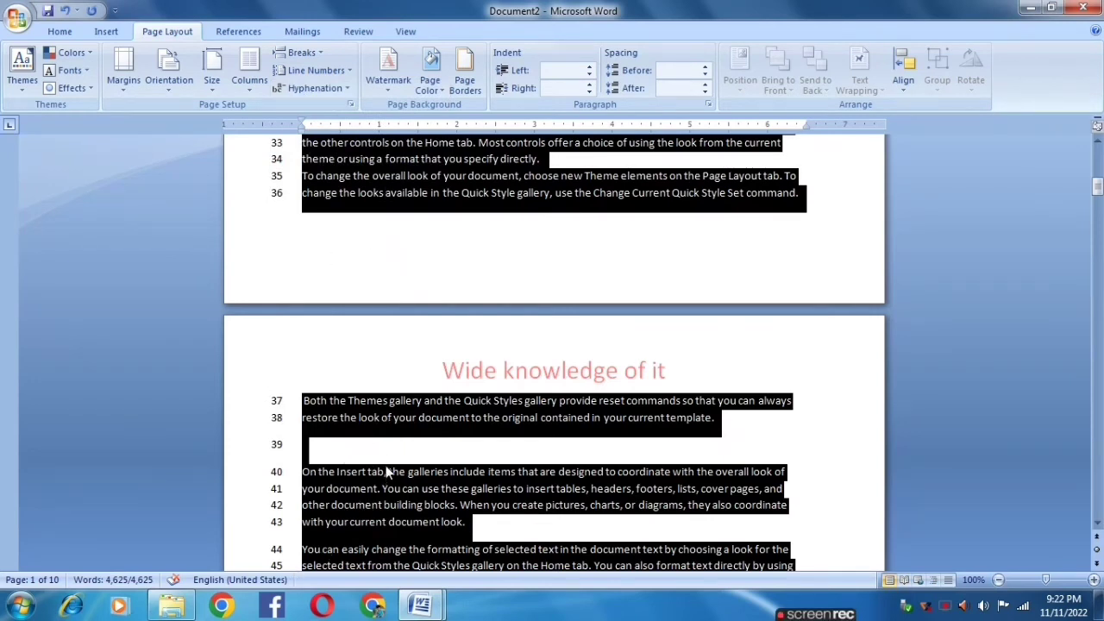
left_click(317, 70)
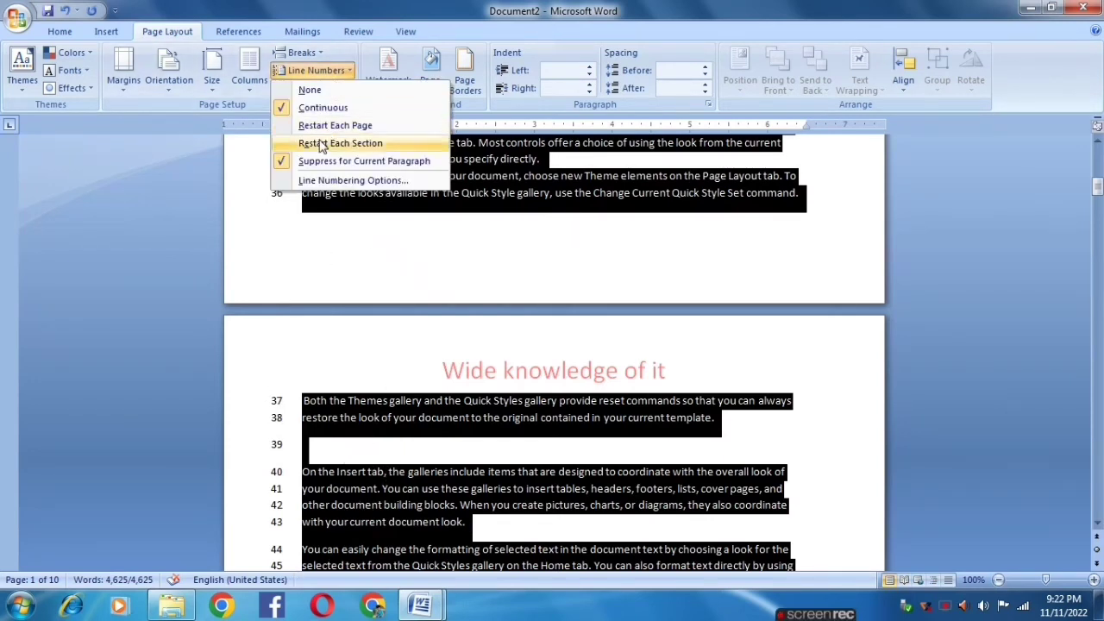
left_click(353, 145)
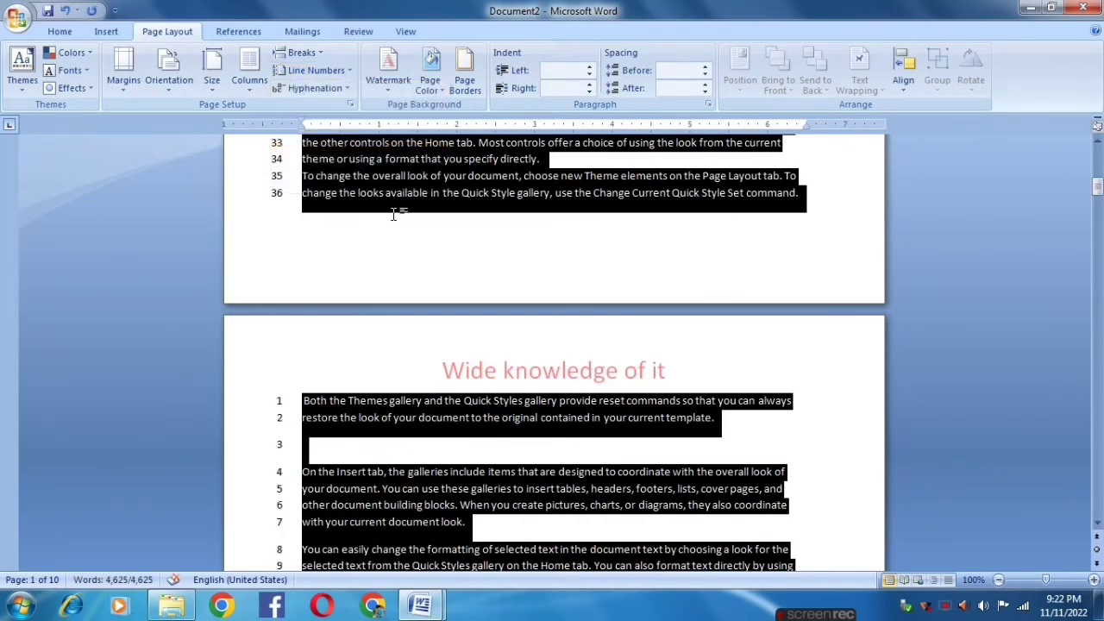
Step: Review the line-numbered document and undo the last edit to remove the empty line 13
scroll(351, 279, "down", 10)
scroll(351, 290, "down", 10)
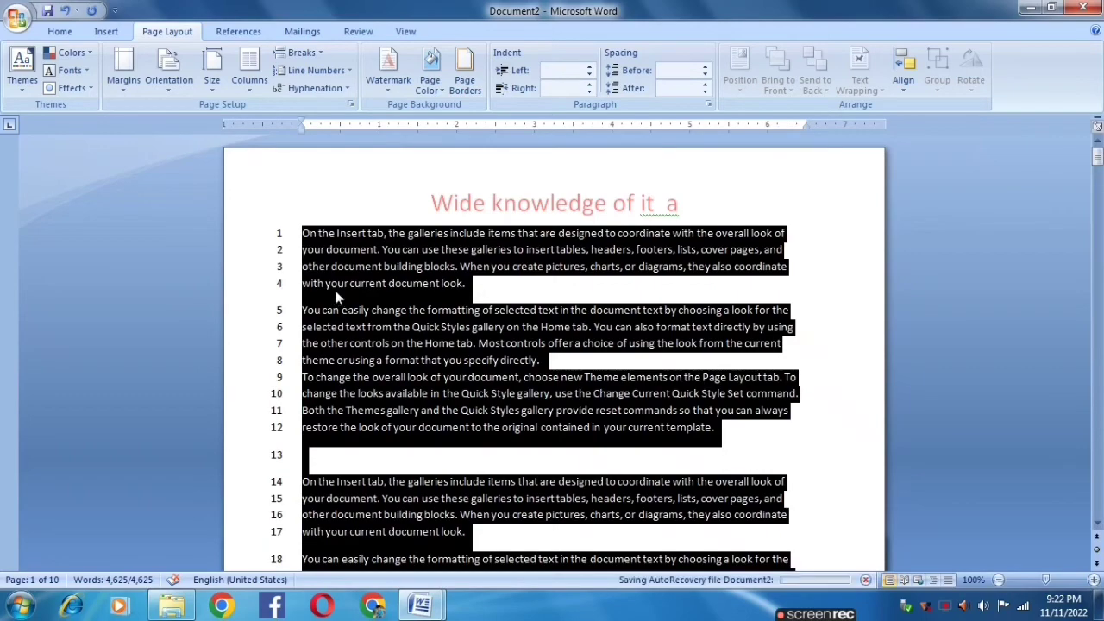
scroll(336, 276, "down", 8)
scroll(350, 285, "down", 8)
scroll(355, 287, "down", 1)
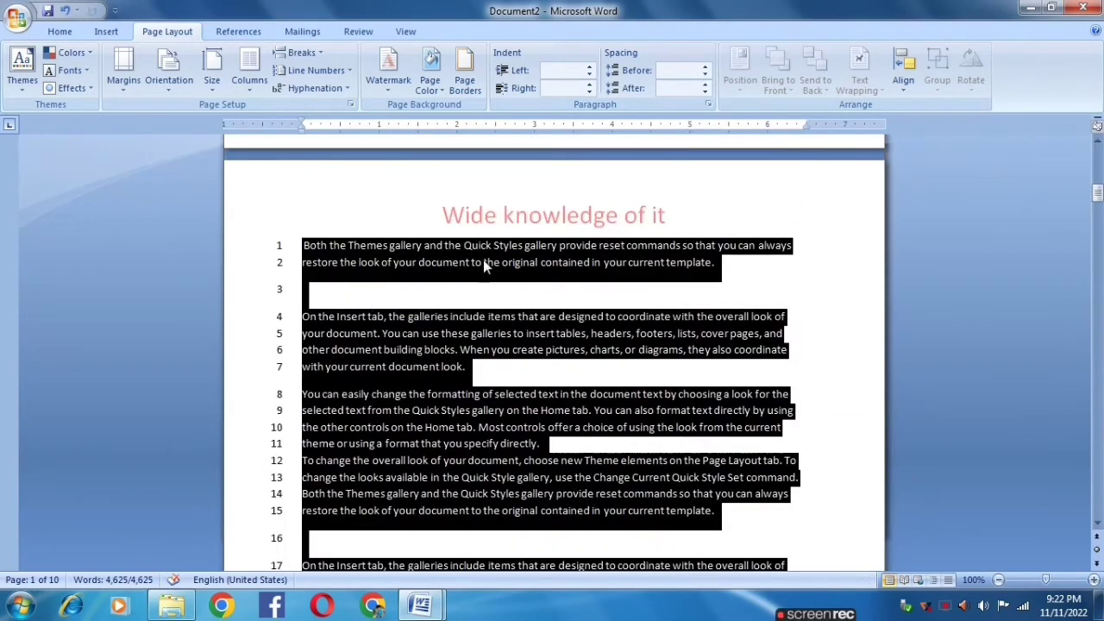
scroll(673, 328, "down", 5)
scroll(677, 332, "down", 7)
scroll(505, 312, "down", 9)
scroll(500, 311, "down", 5)
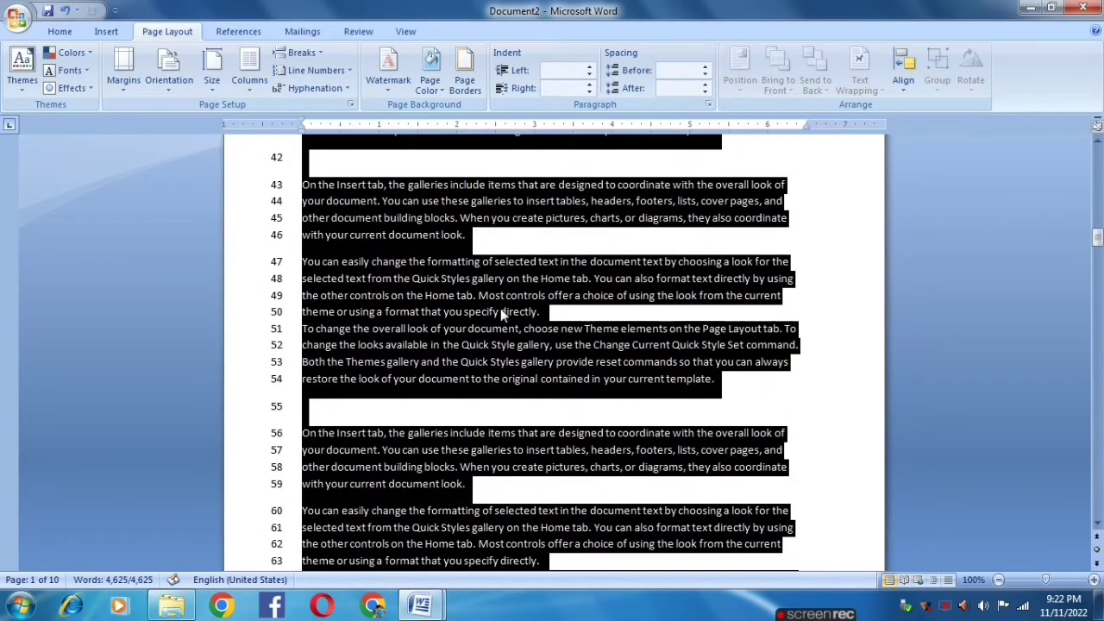
scroll(501, 312, "down", 5)
scroll(369, 292, "down", 2)
scroll(299, 419, "down", 5)
scroll(293, 415, "down", 4)
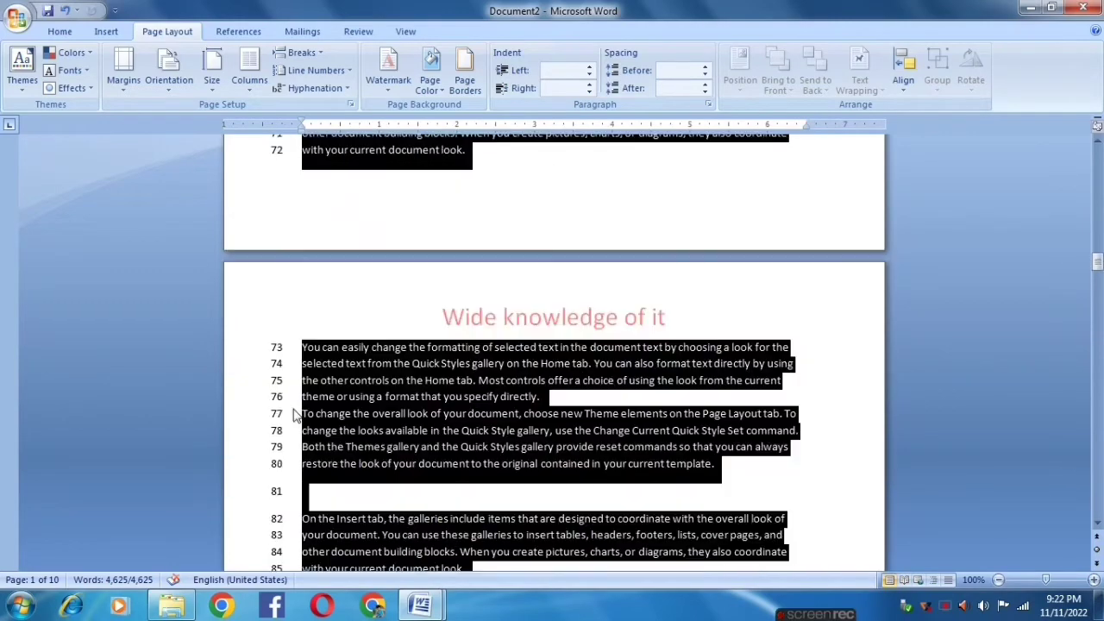
scroll(293, 415, "down", 4)
scroll(488, 361, "up", 2)
scroll(488, 360, "up", 6)
scroll(489, 360, "up", 6)
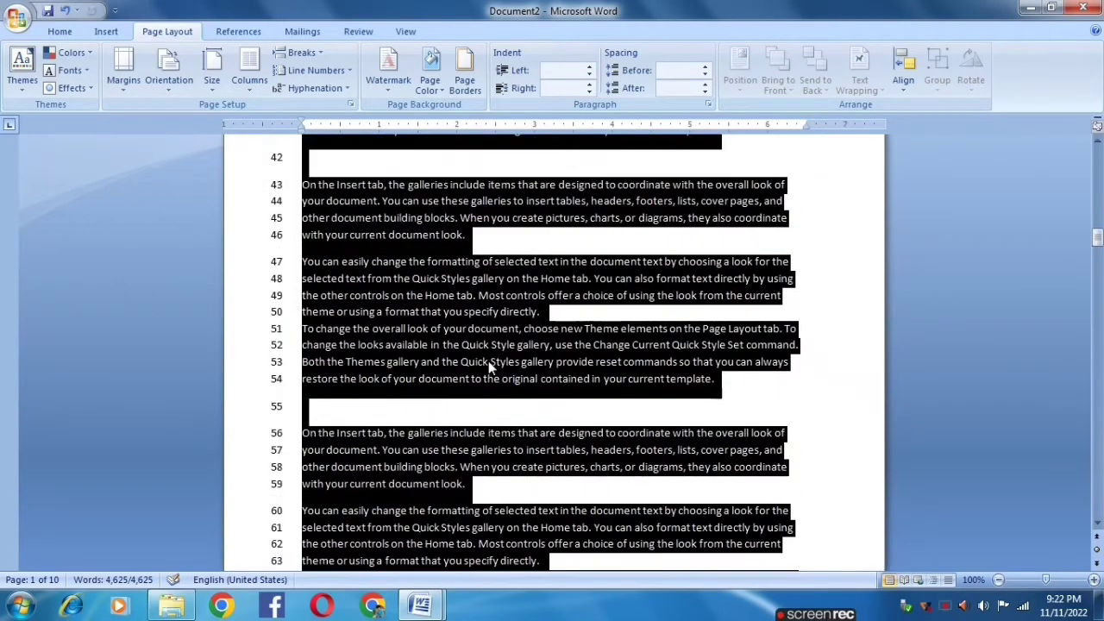
scroll(488, 360, "down", 4)
scroll(488, 361, "down", 11)
scroll(488, 361, "up", 4)
scroll(488, 361, "up", 4)
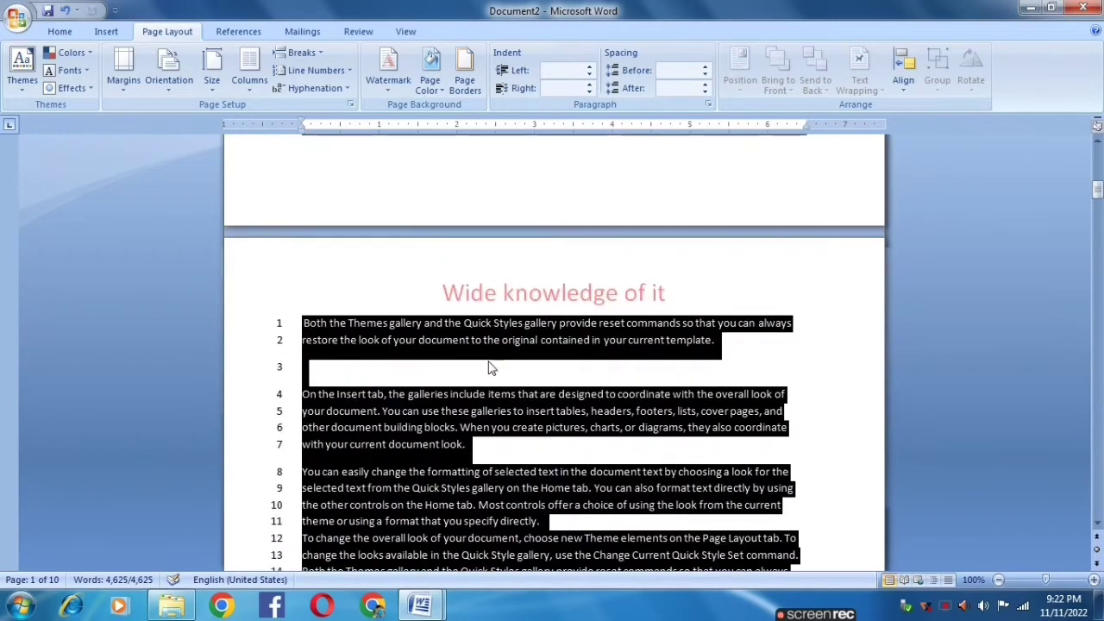
scroll(389, 455, "up", 5)
scroll(417, 510, "up", 8)
scroll(417, 510, "up", 5)
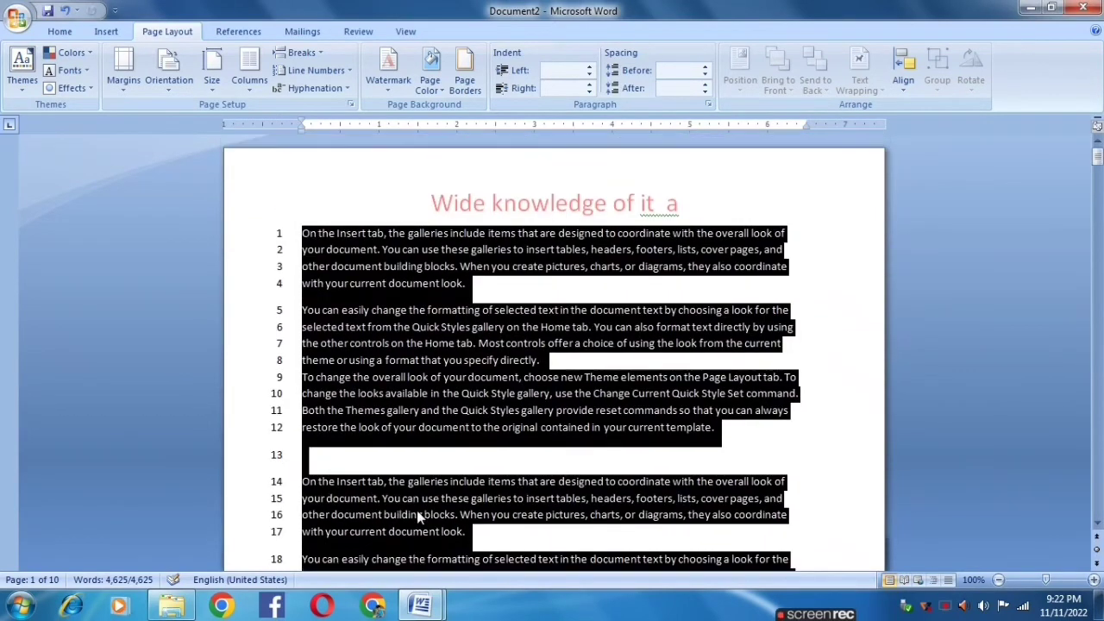
scroll(417, 510, "down", 3)
scroll(371, 514, "up", 2)
left_click(344, 475)
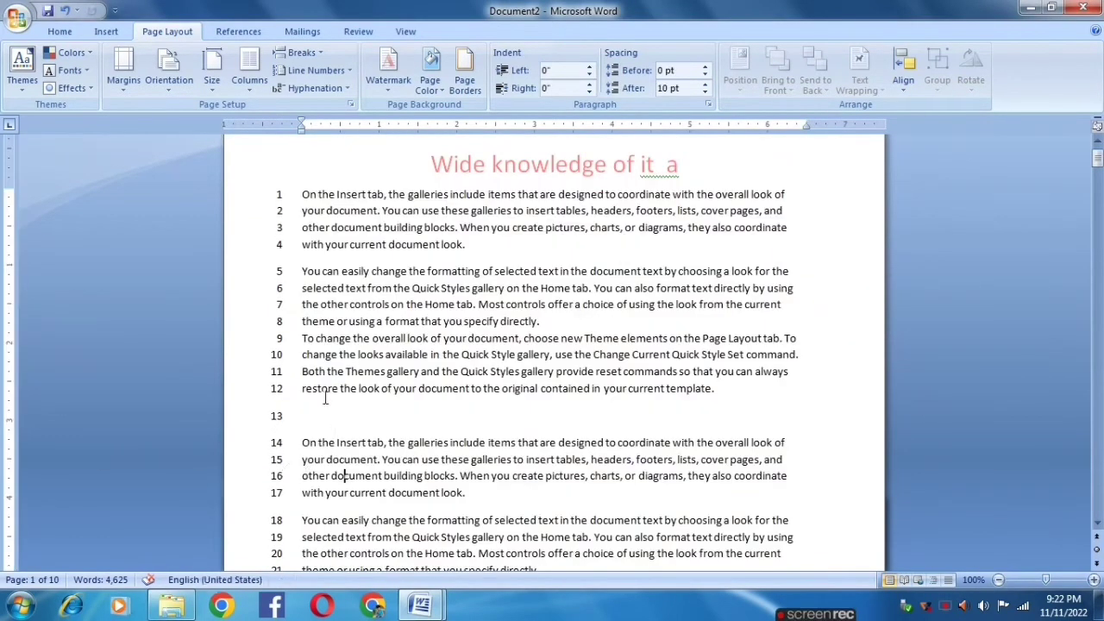
key("ctrl+z")
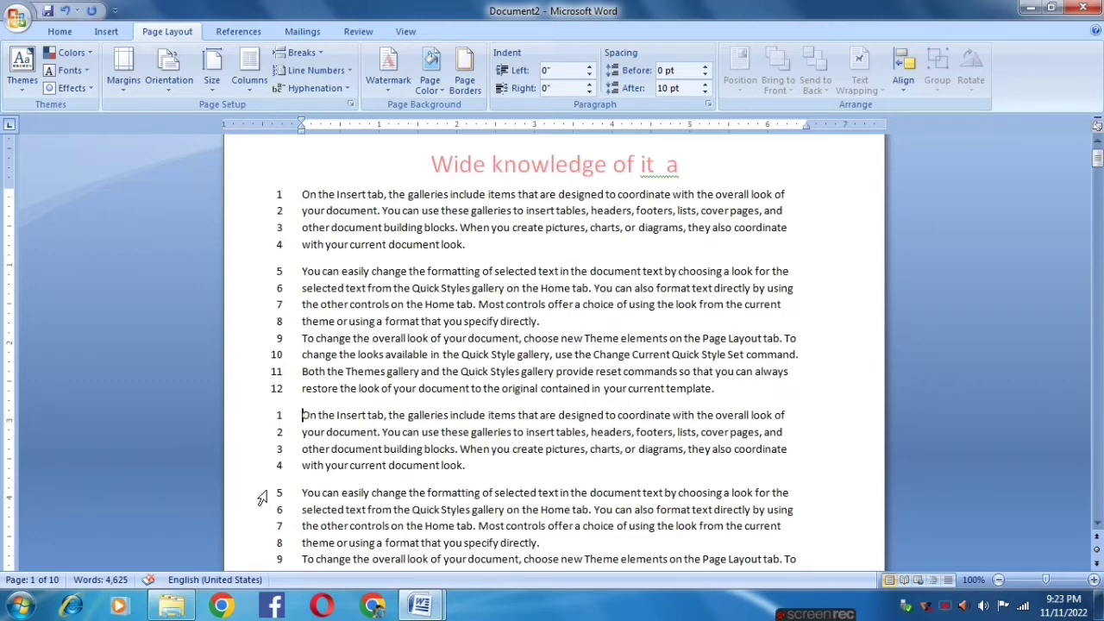
Step: Create a new blank document, Document3, with Ctrl+N
scroll(176, 390, "up", 3, "ctrl")
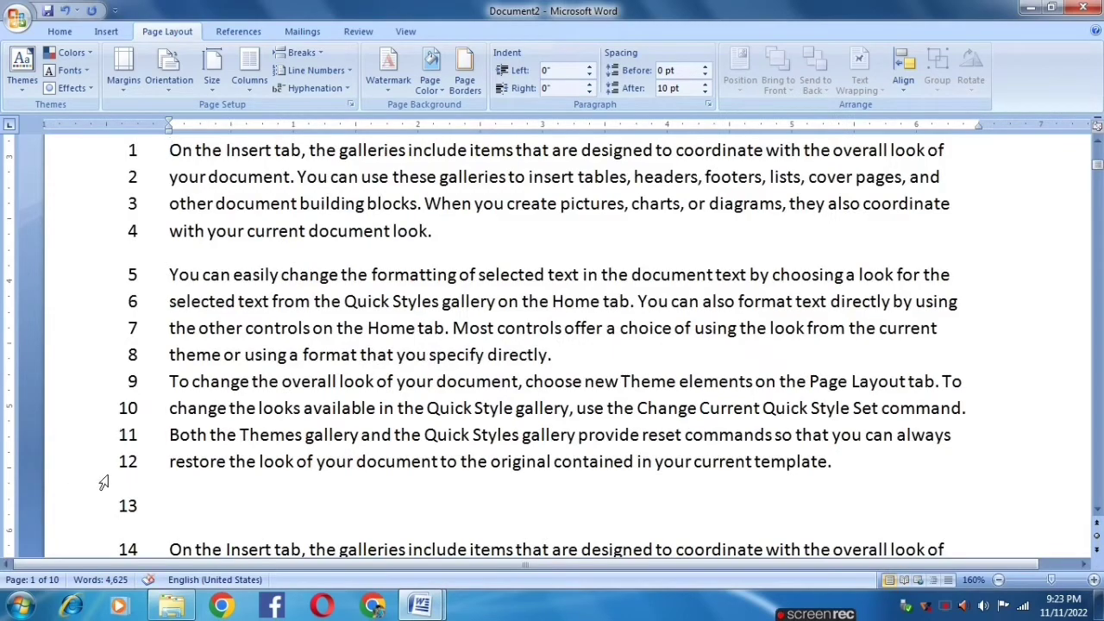
scroll(120, 402, "up", 3, "ctrl")
scroll(120, 379, "up", 2)
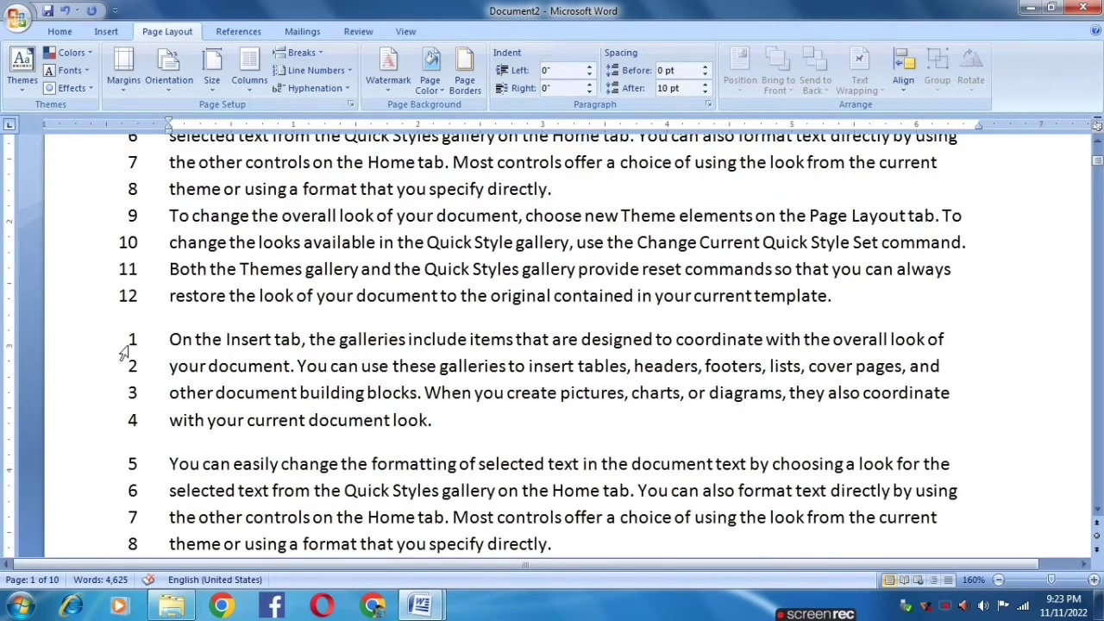
scroll(126, 327, "up", 3)
scroll(125, 327, "down", 1)
scroll(125, 354, "down", 1)
scroll(117, 483, "down", 1)
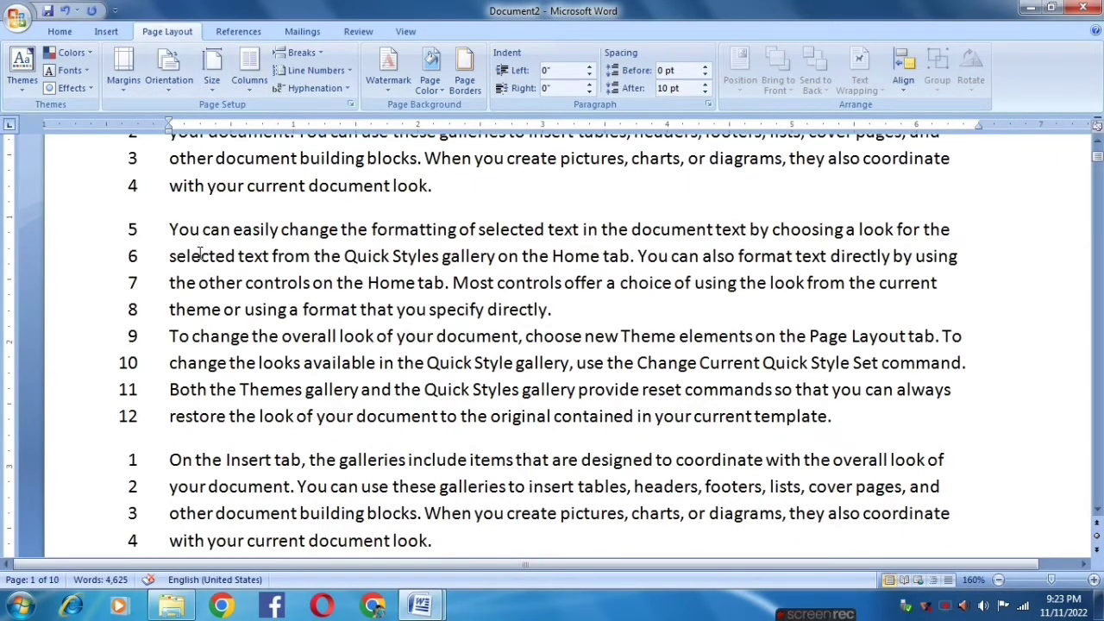
key("ctrl+n")
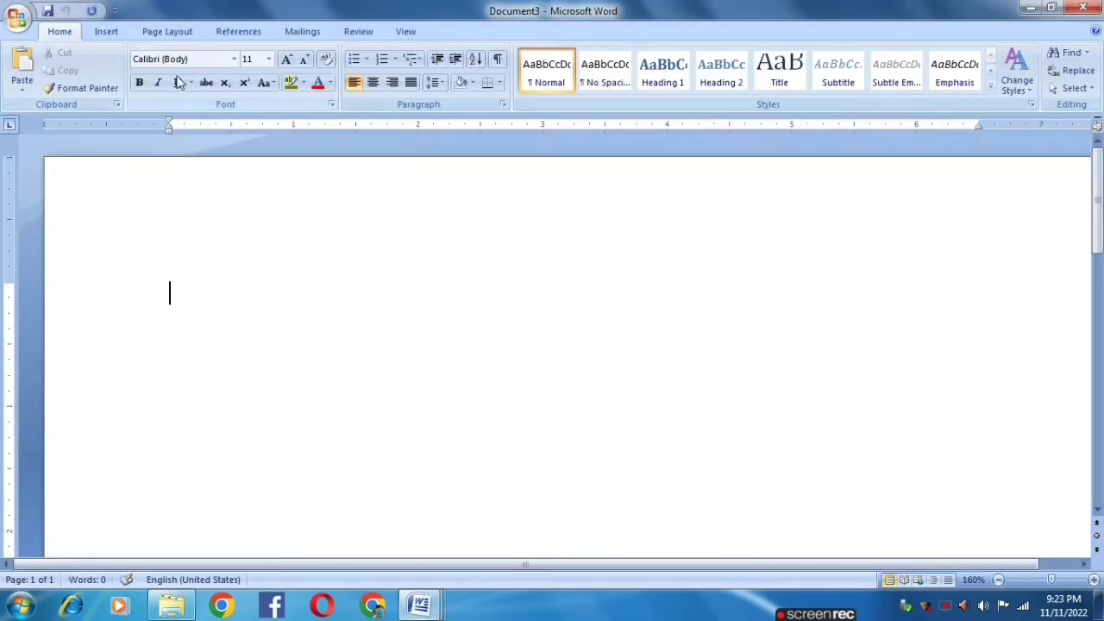
Step: Generate sample paragraphs with =rand(), giving 185 words on one page
type("=")
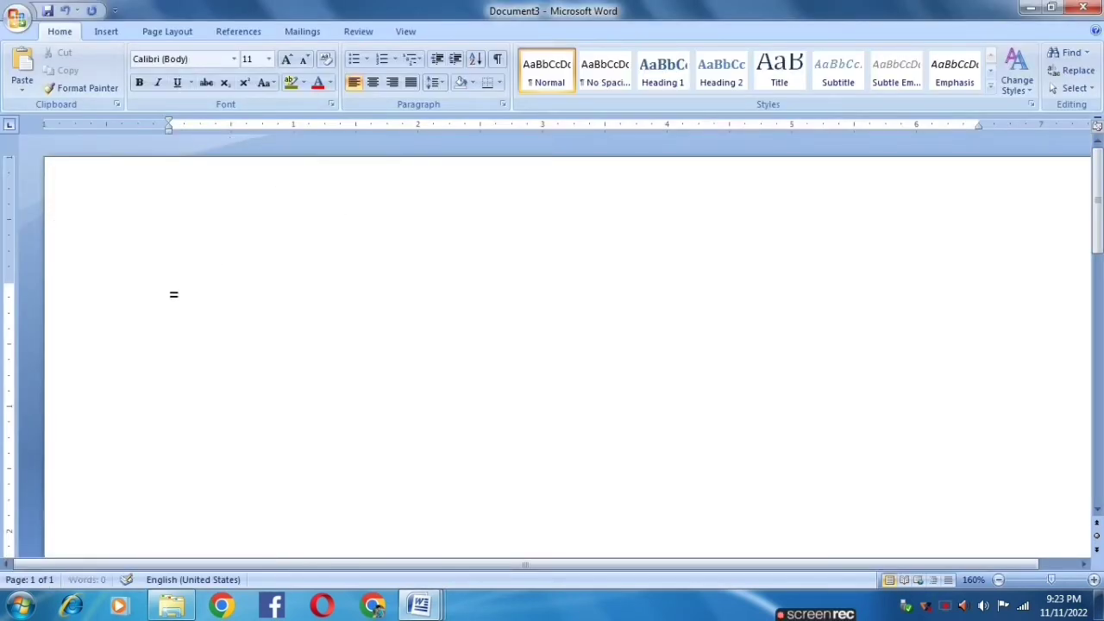
type("rand")
type("()")
key("Return")
scroll(493, 177, "up", 3)
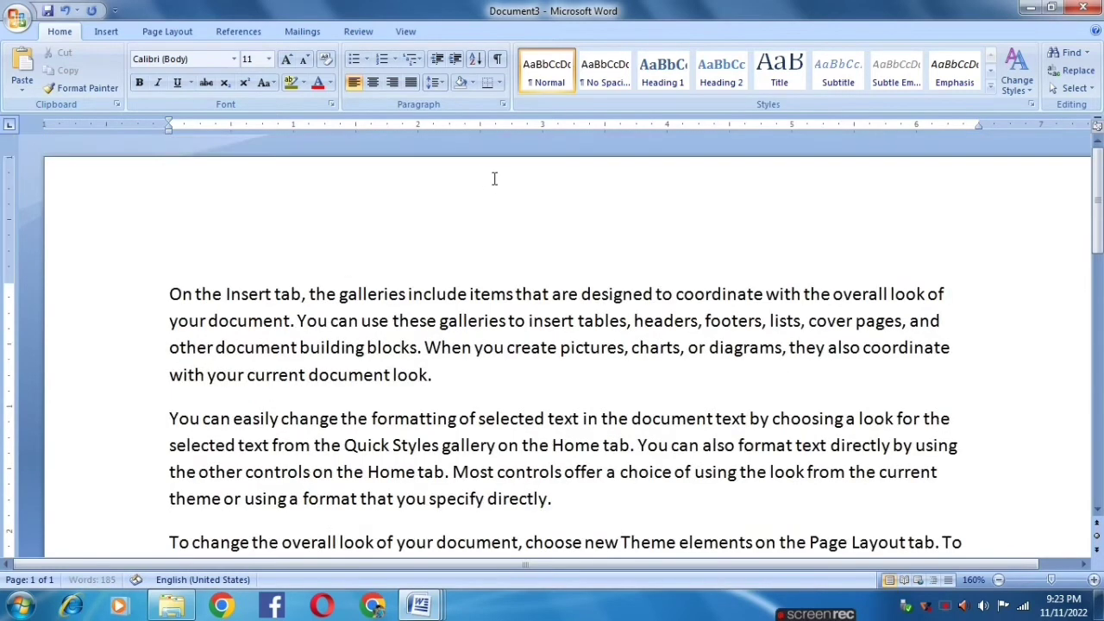
Step: Select the first two paragraphs and set hyphenation to Automatic
left_click(181, 31)
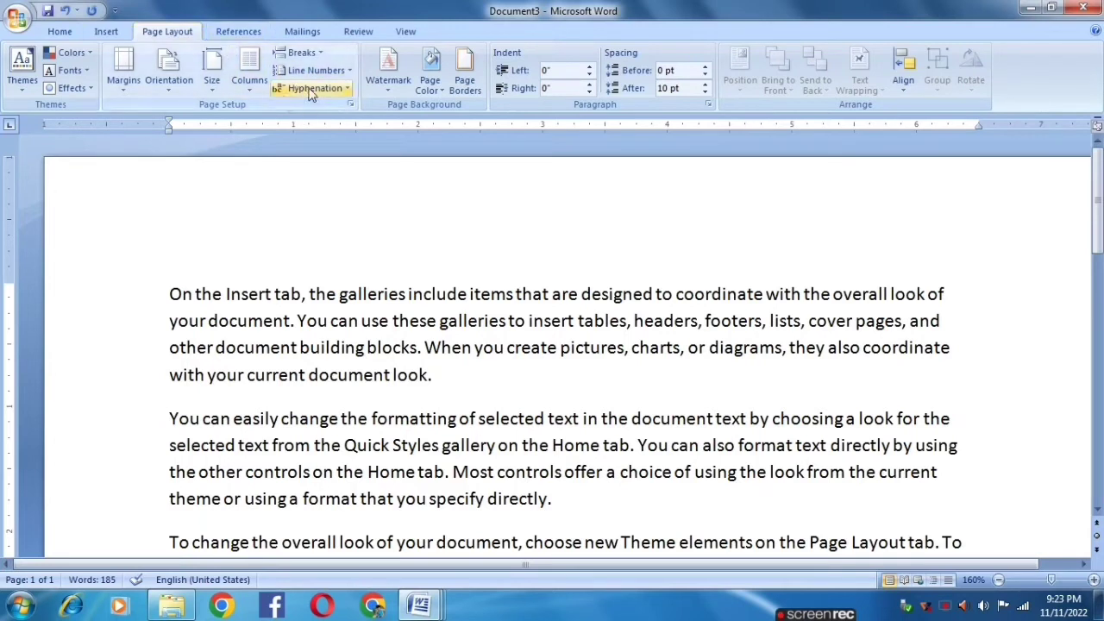
left_click(340, 92)
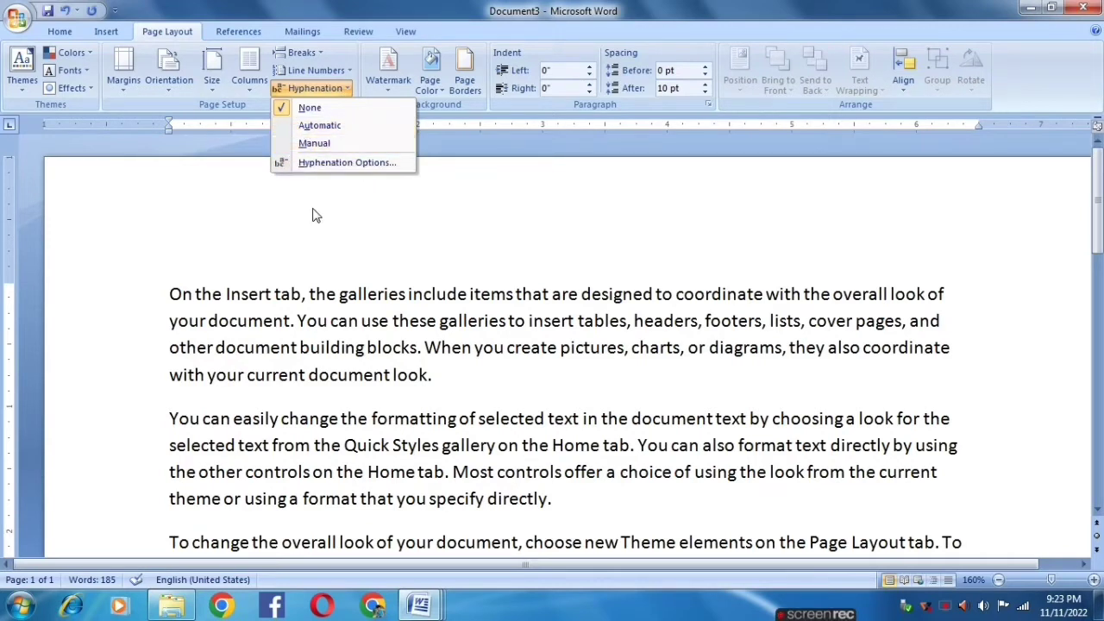
left_click(349, 219)
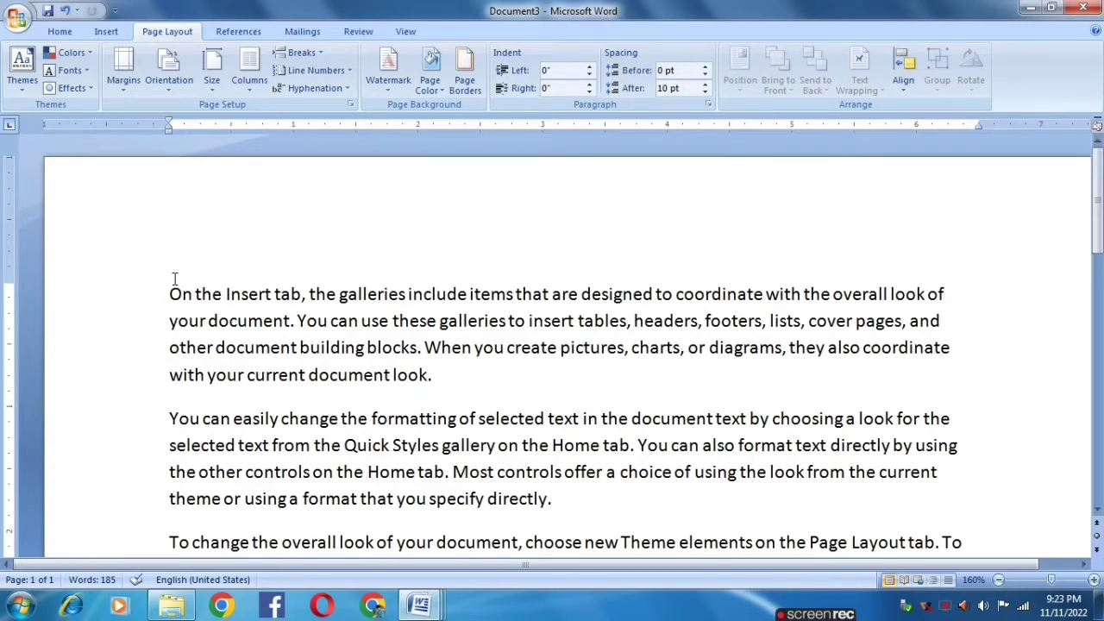
left_click_drag(151, 290, 679, 517)
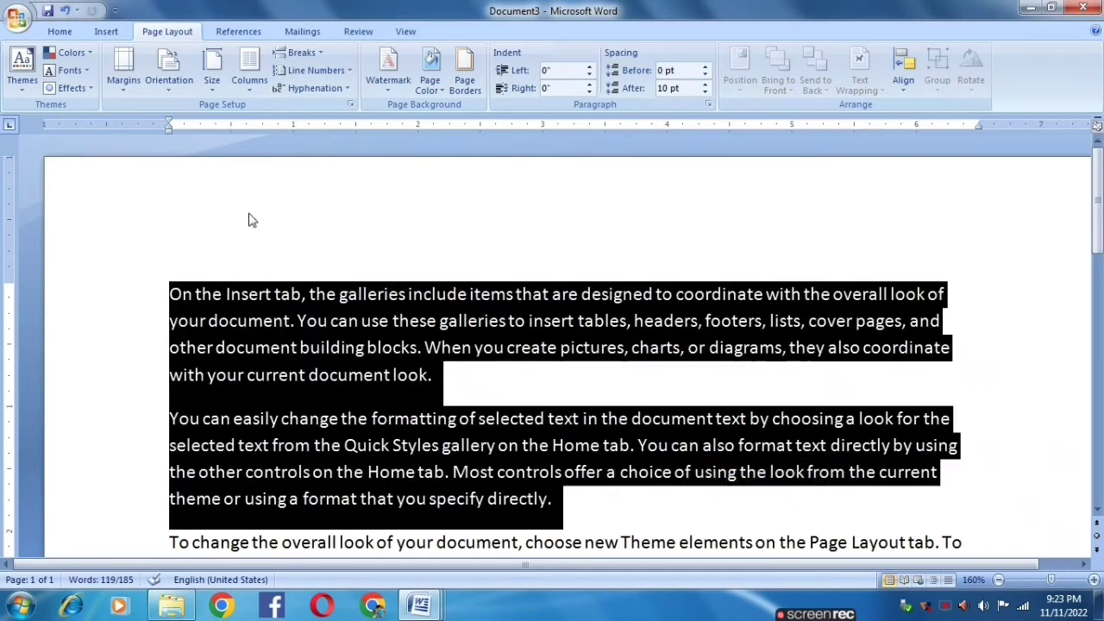
left_click(342, 89)
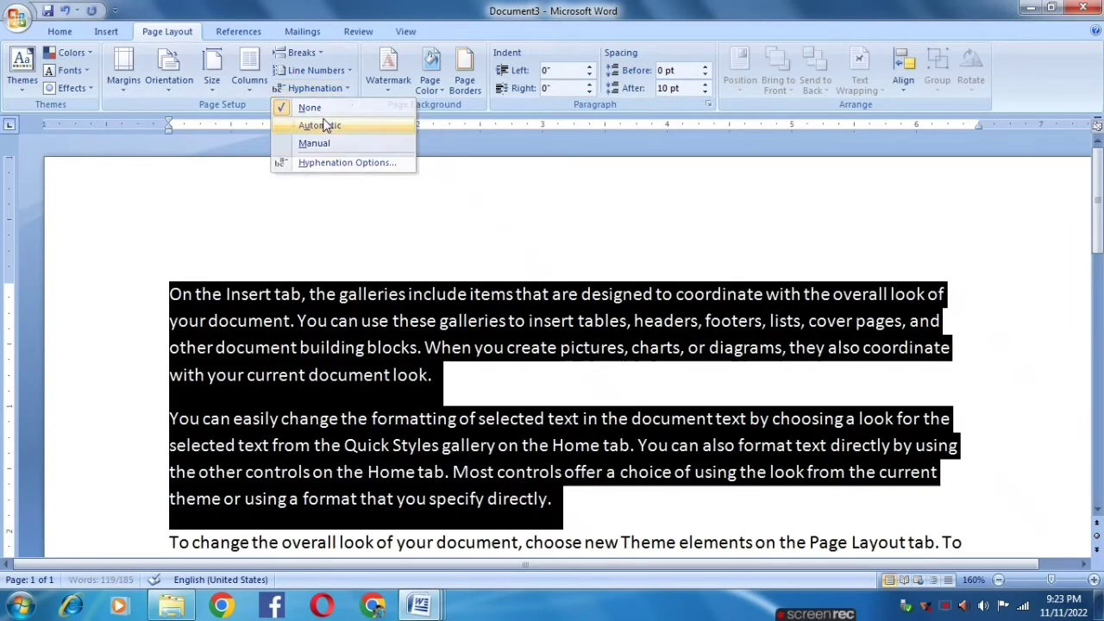
left_click(323, 126)
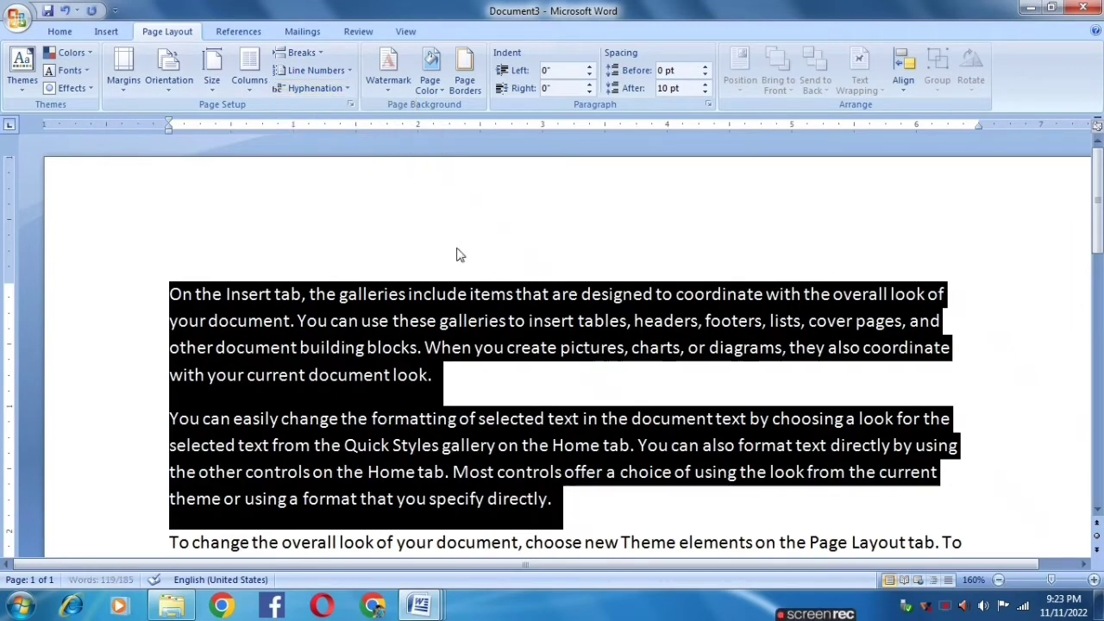
left_click(559, 501)
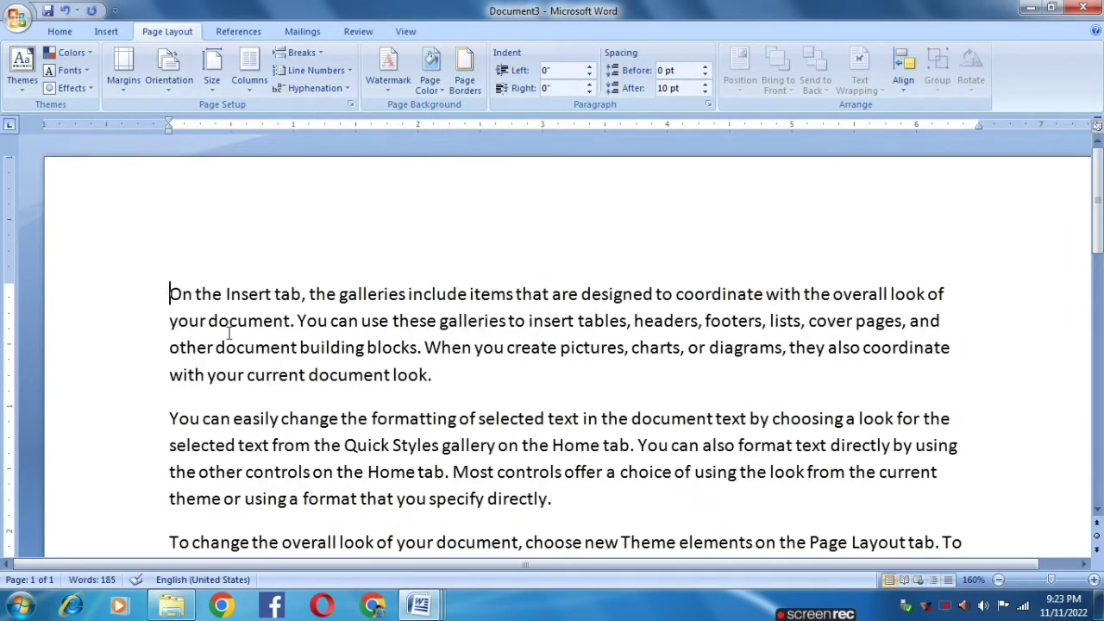
Step: Apply Automatic hyphenation to all text and close the Tabs dialog, leaving a 1.31" tab stop
left_click(483, 558, "shift")
key("ctrl+shift+End")
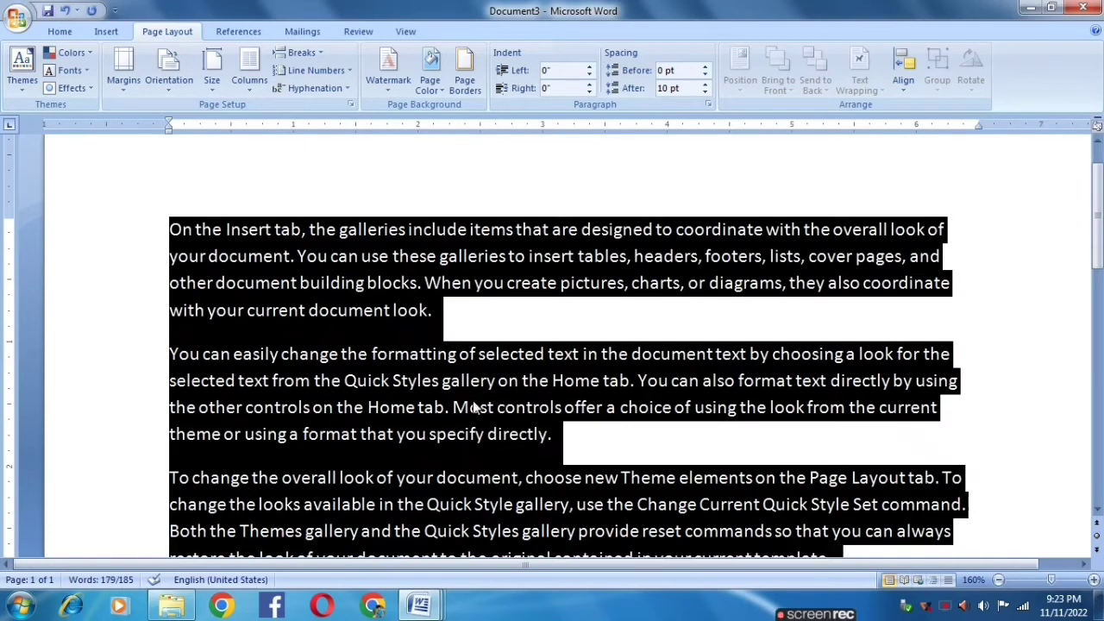
left_click(342, 88)
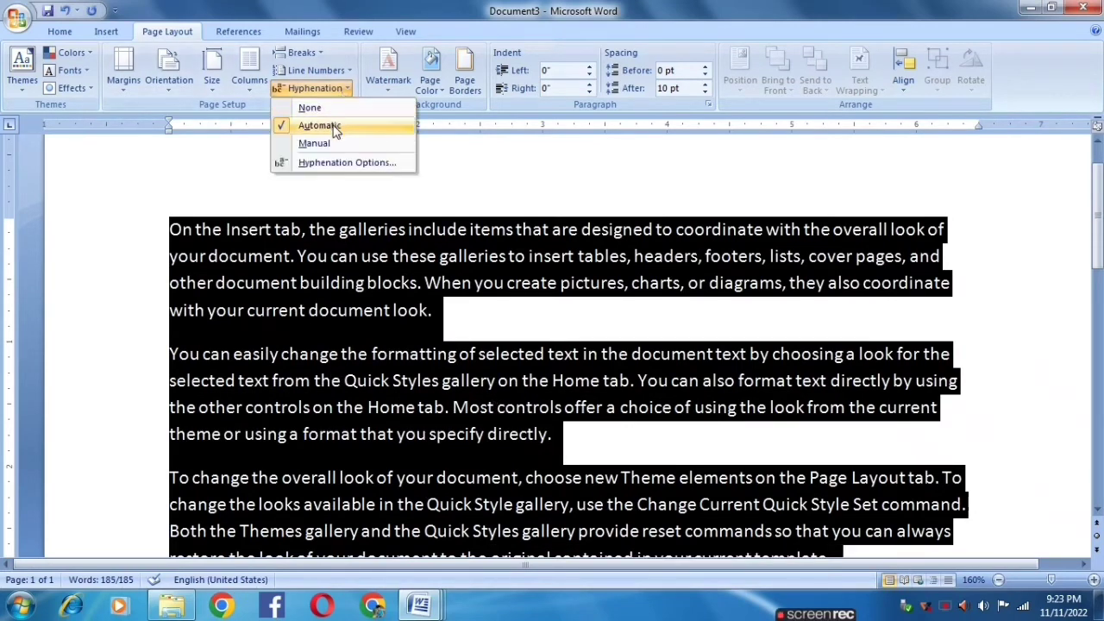
left_click(333, 125)
double_click(333, 125)
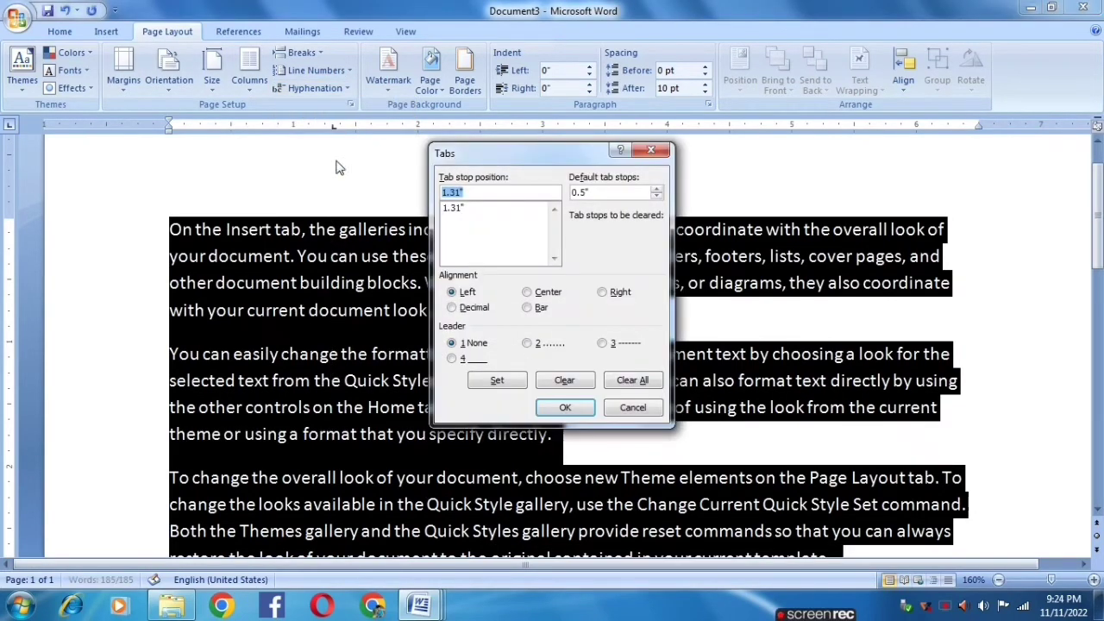
left_click(565, 407)
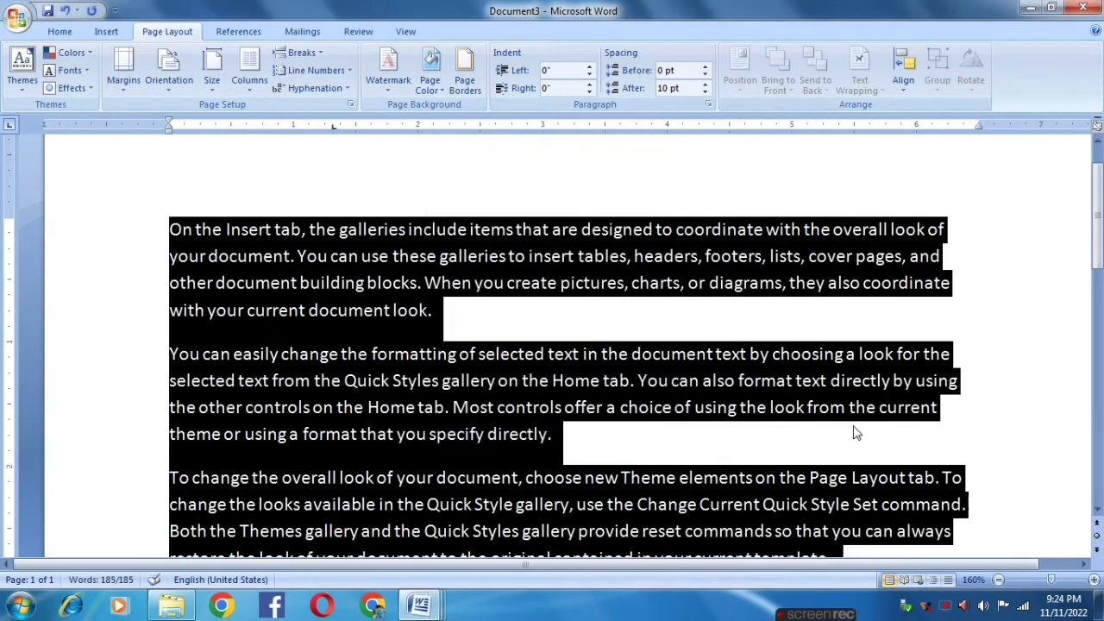
Step: Select all of the sample text in the document
left_click(859, 433)
scroll(963, 416, "down", 2)
scroll(963, 415, "down", 2)
scroll(964, 415, "up", 4)
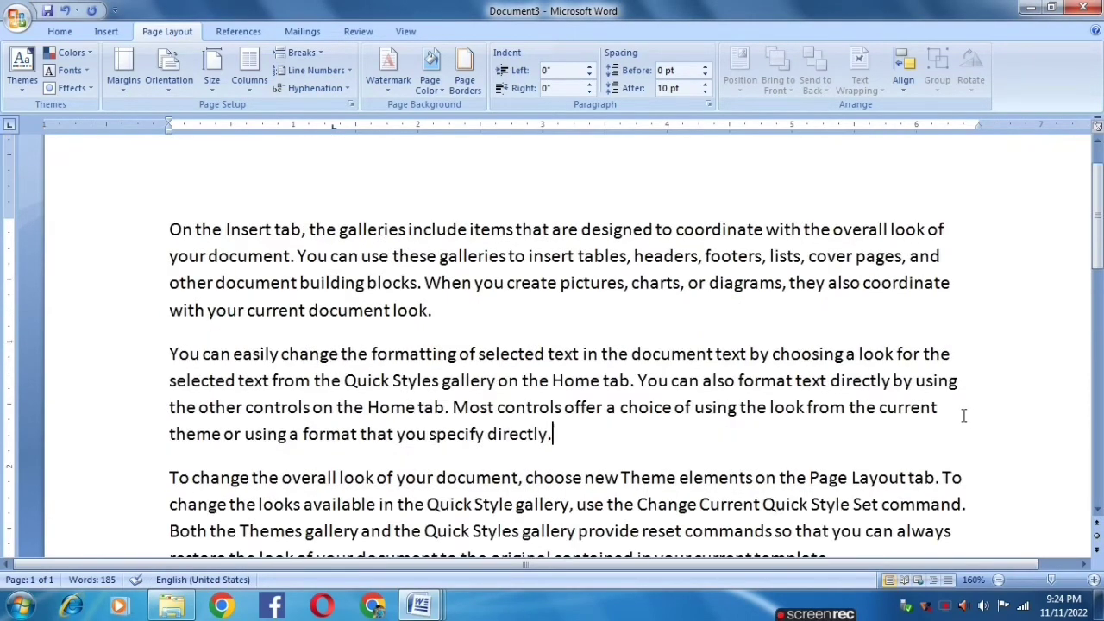
left_click_drag(151, 229, 595, 579)
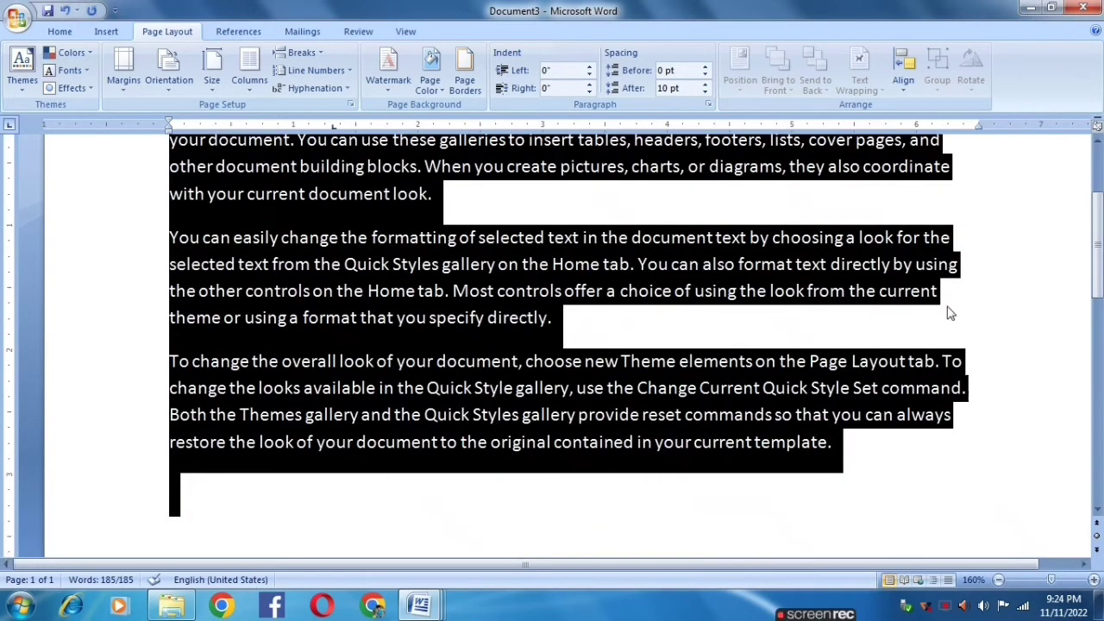
scroll(658, 367, "up", 3)
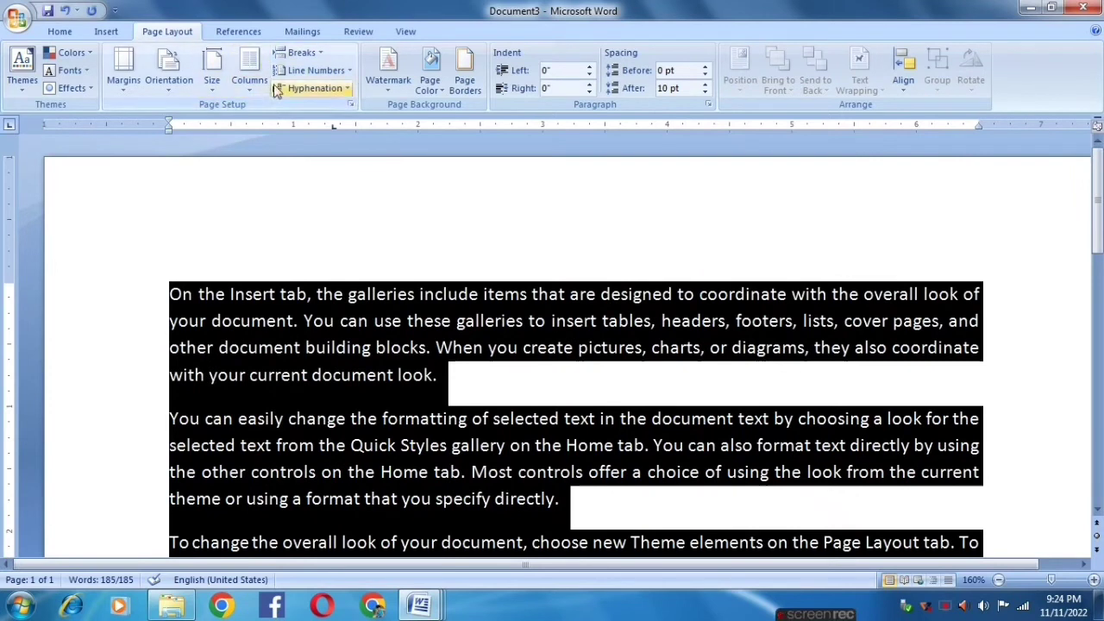
Step: Reapply automatic hyphenation, then run manual hyphenation over the selection and answer its prompts
left_click(315, 88)
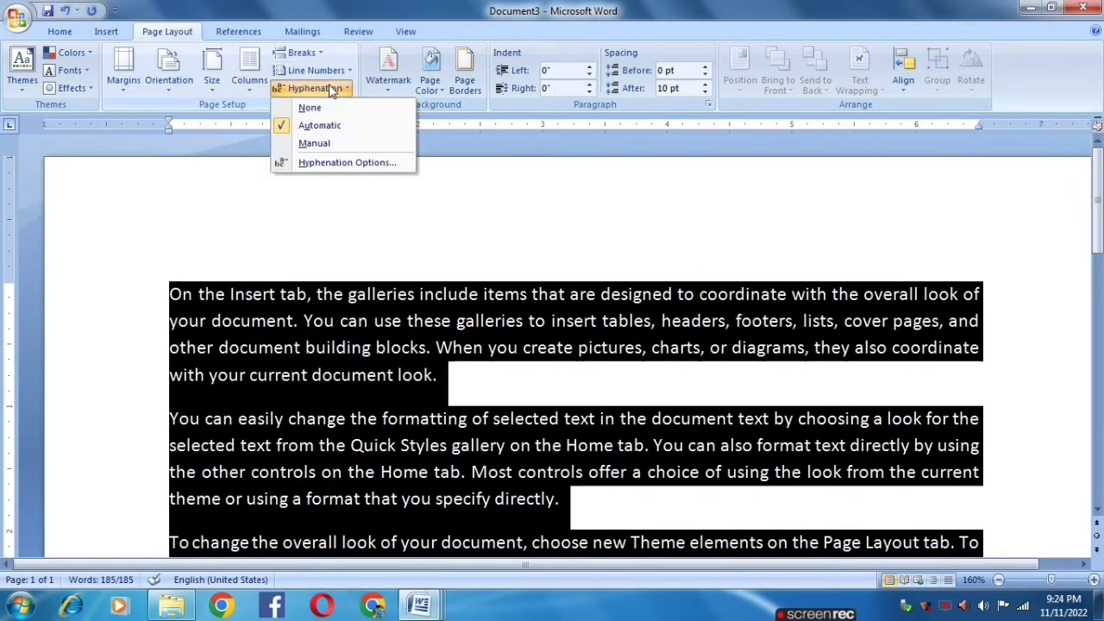
left_click(310, 128)
left_click(315, 88)
left_click(336, 142)
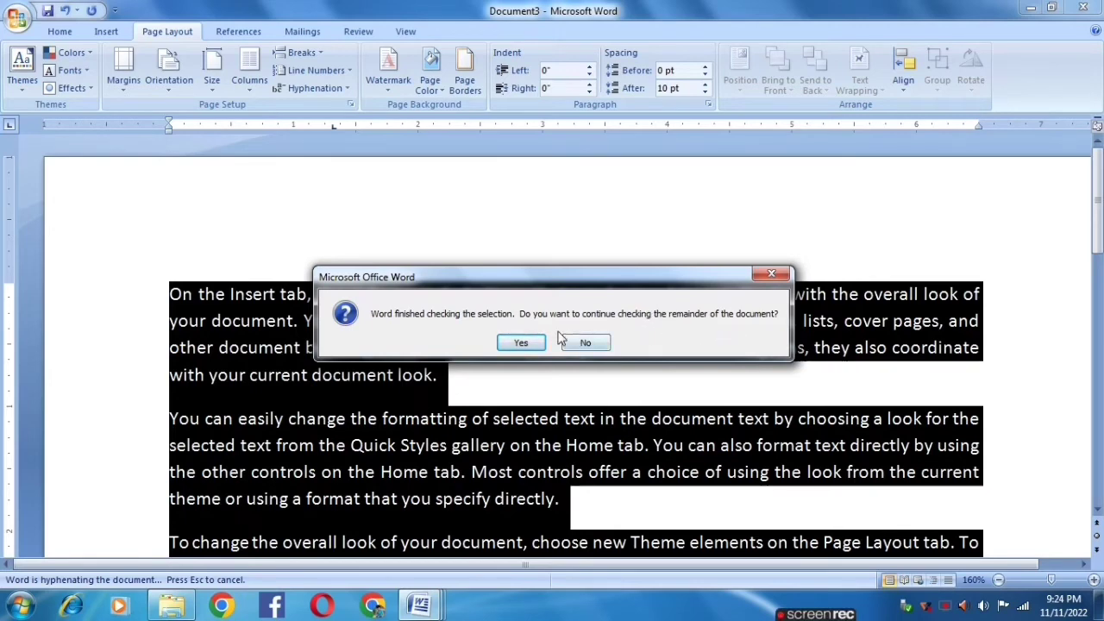
left_click(522, 343)
left_click(546, 347)
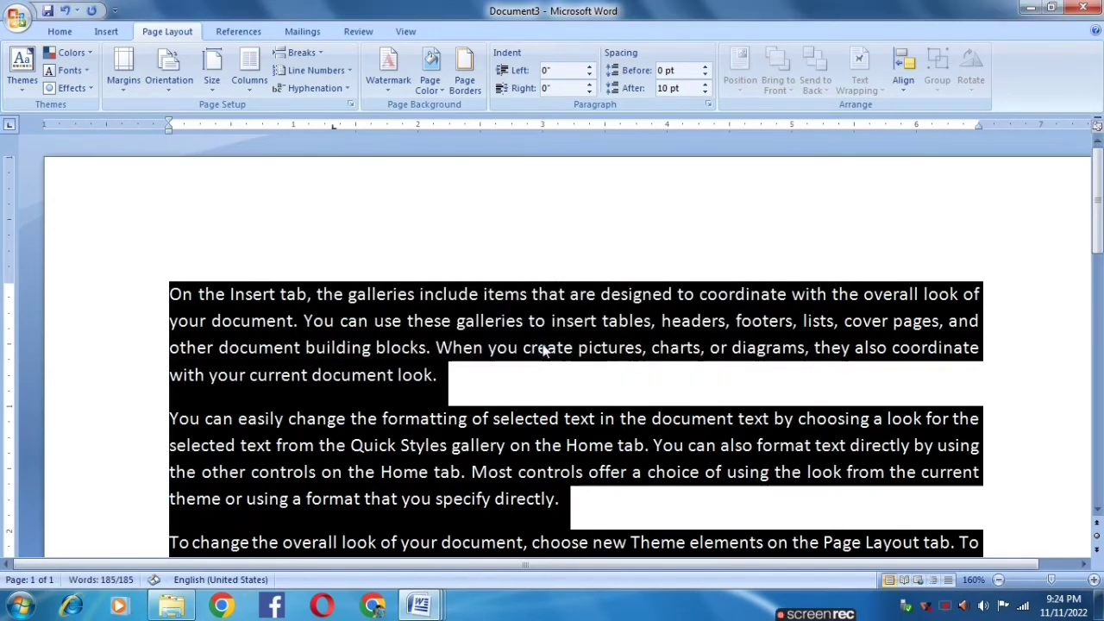
scroll(904, 327, "down", 3)
left_click(938, 420)
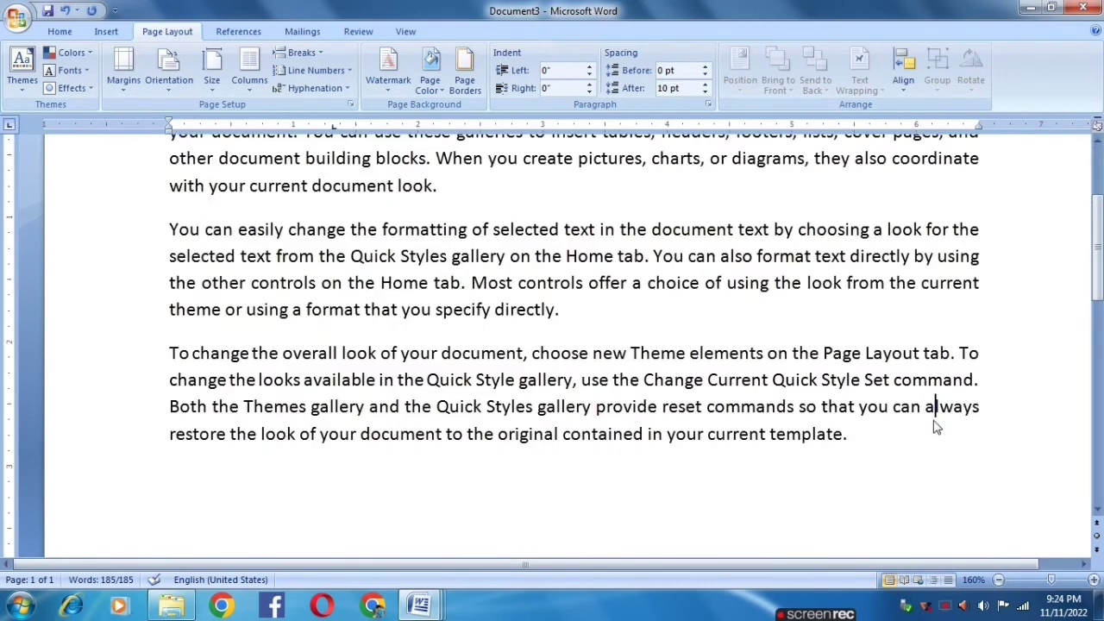
Step: Recheck the hyphenation options, then show the watermark gallery with CONFIDENTIAL 1 and DO NOT COPY 1
scroll(984, 341, "up", 2)
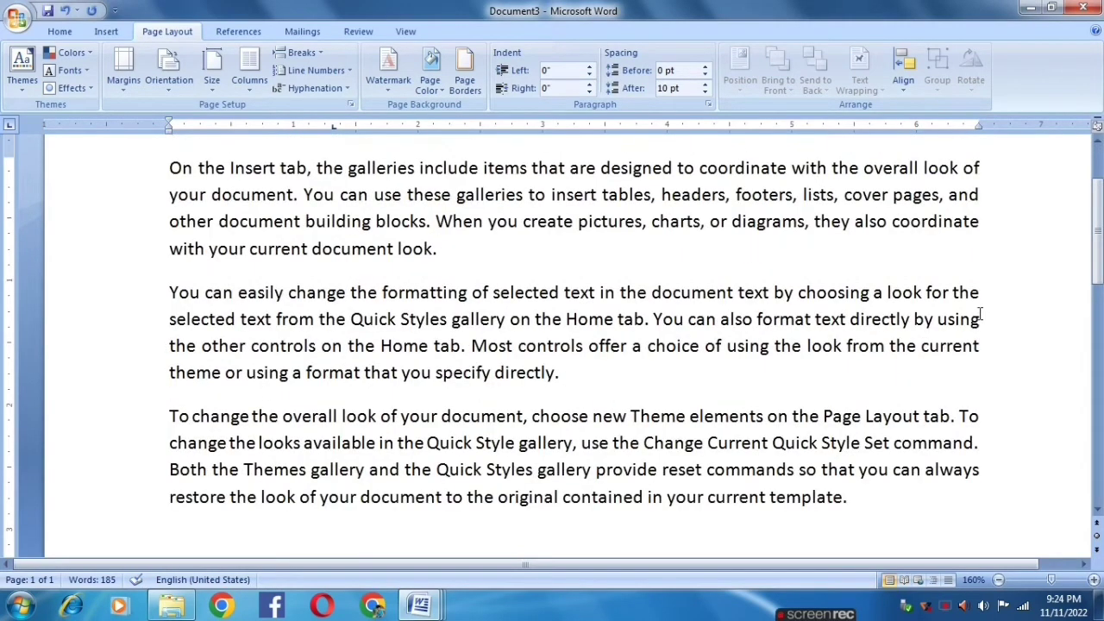
scroll(981, 315, "up", 1)
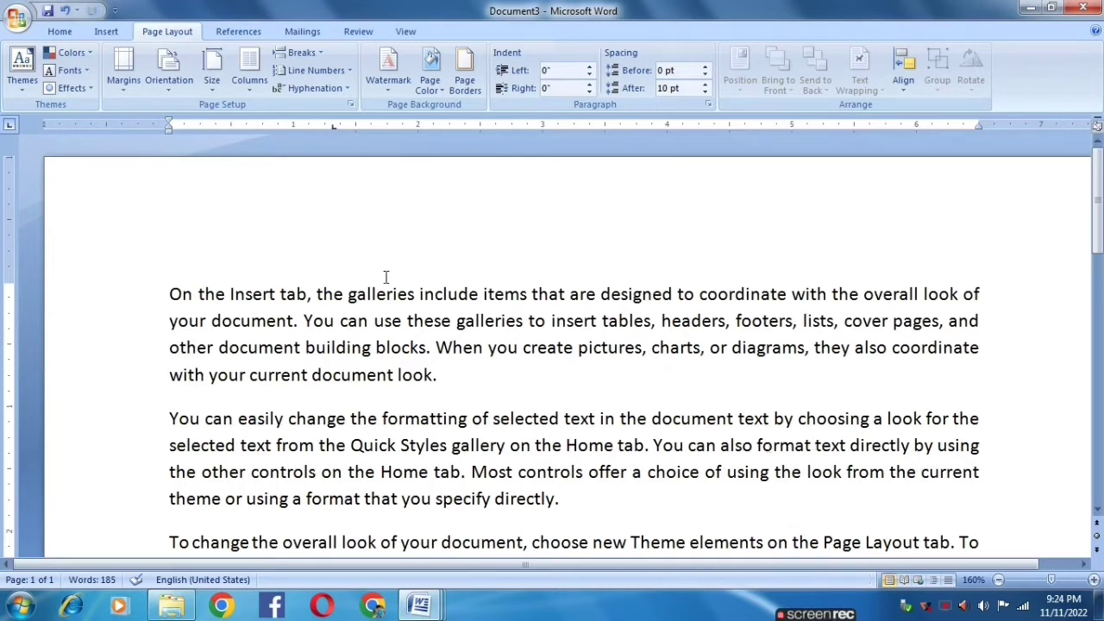
left_click(343, 95)
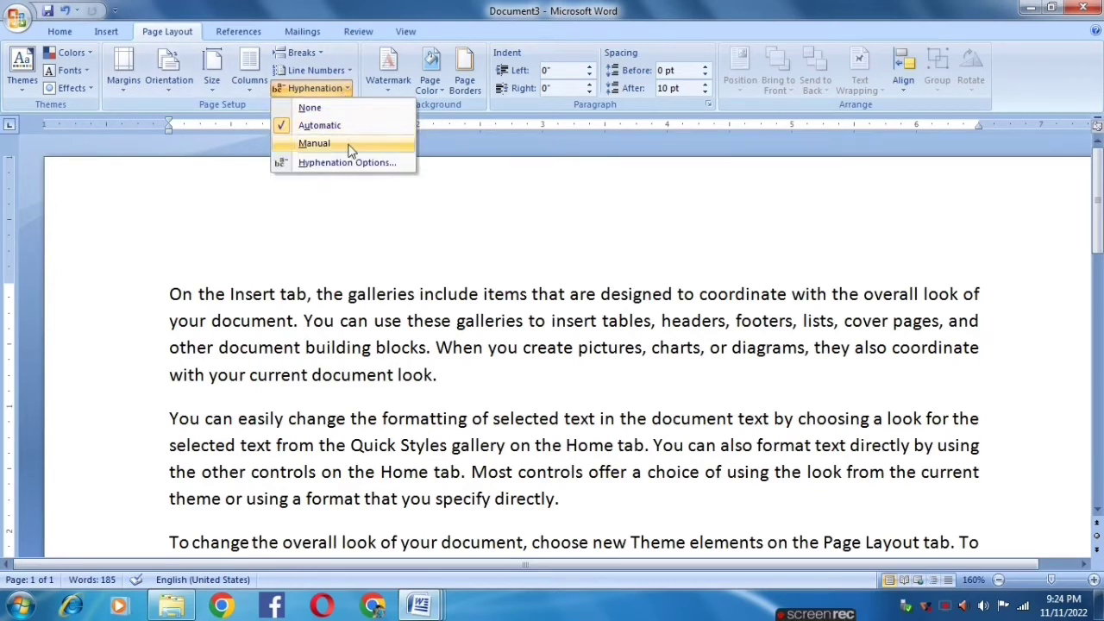
left_click(380, 126)
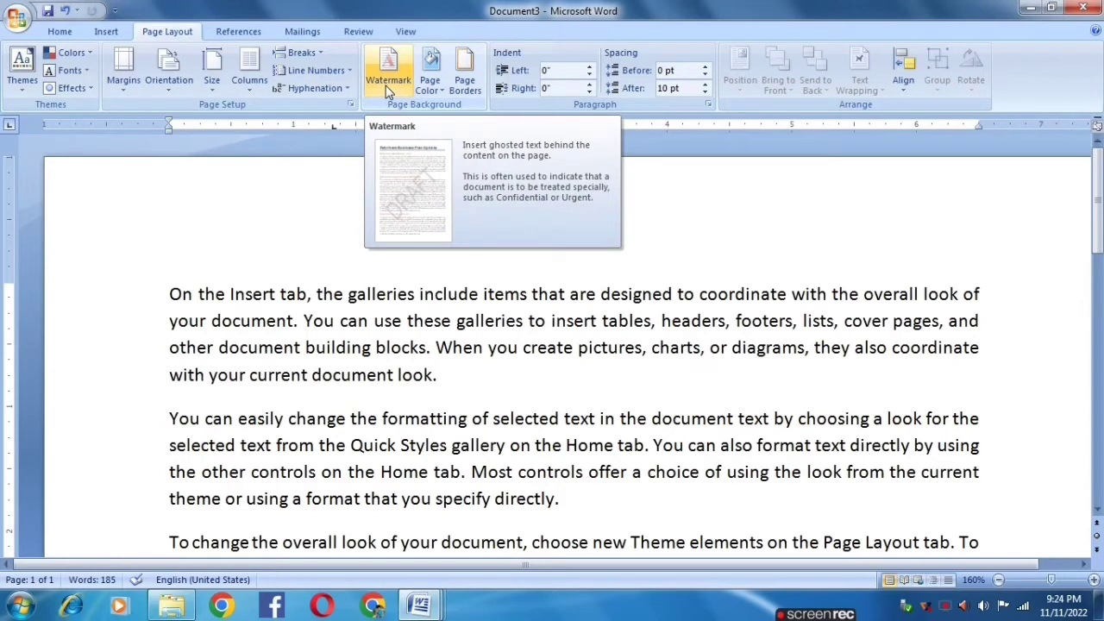
left_click(385, 86)
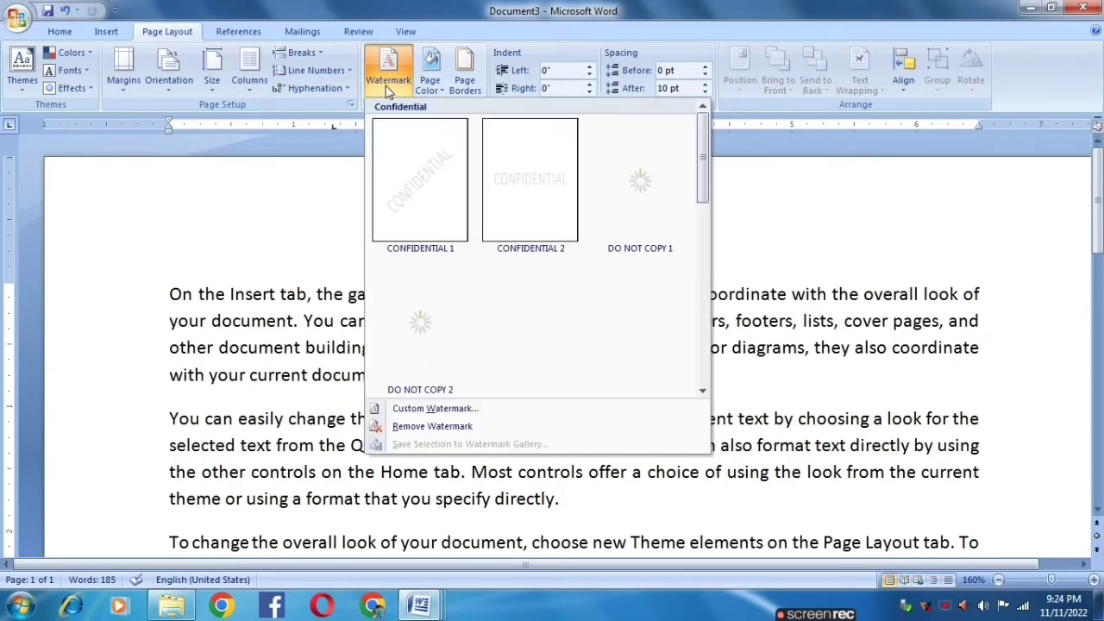
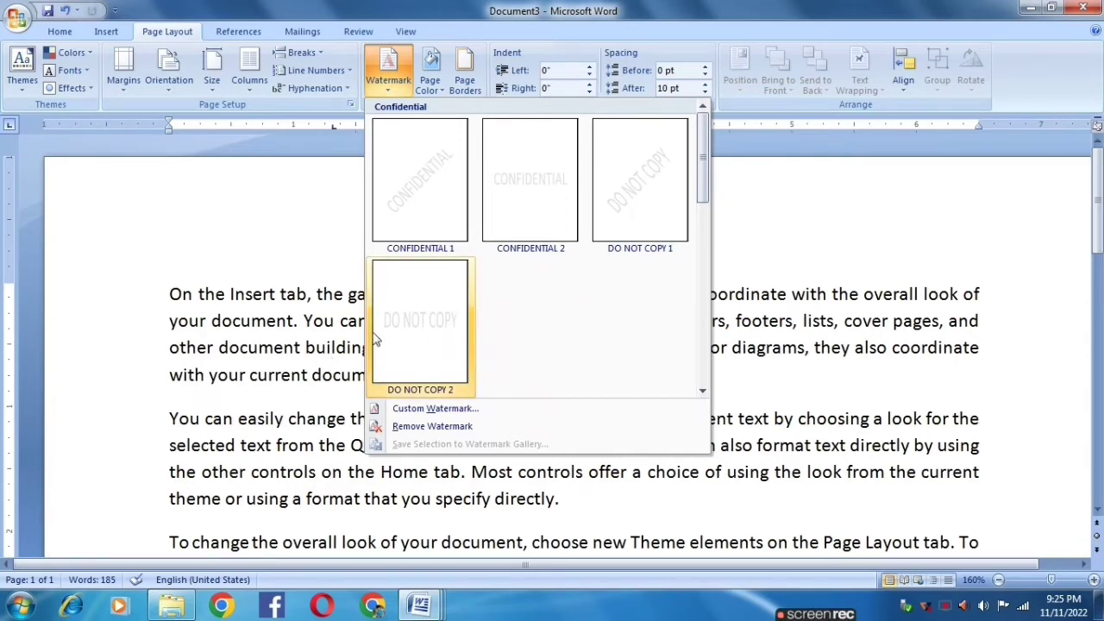
Step: Select all the text and apply the DO NOT COPY 2 watermark, then review the page
left_click(438, 323)
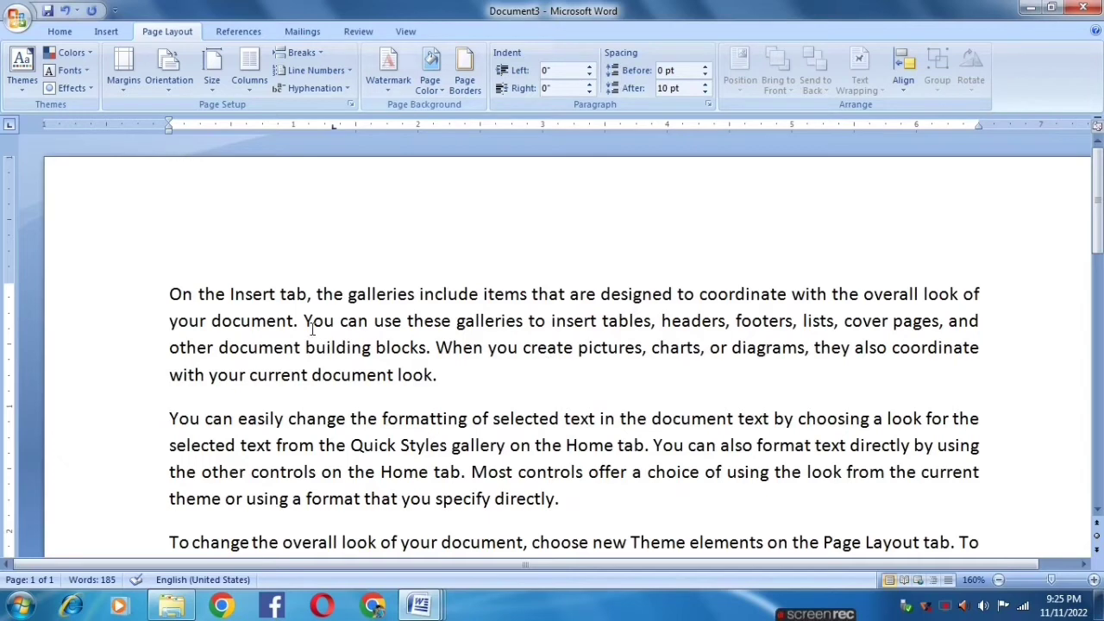
key("ctrl+a")
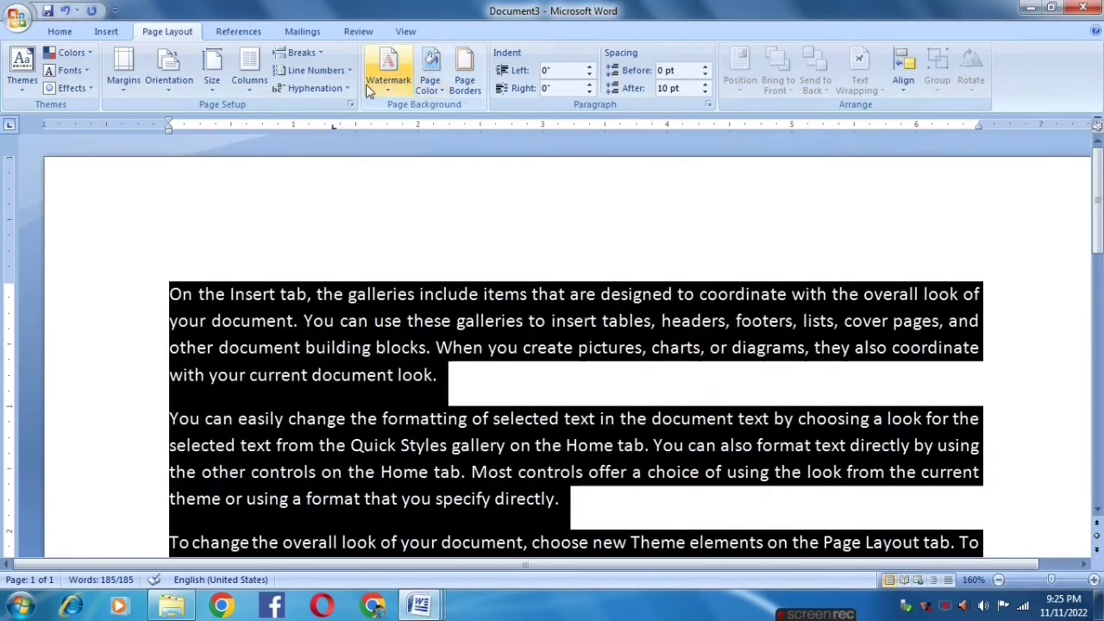
left_click(401, 82)
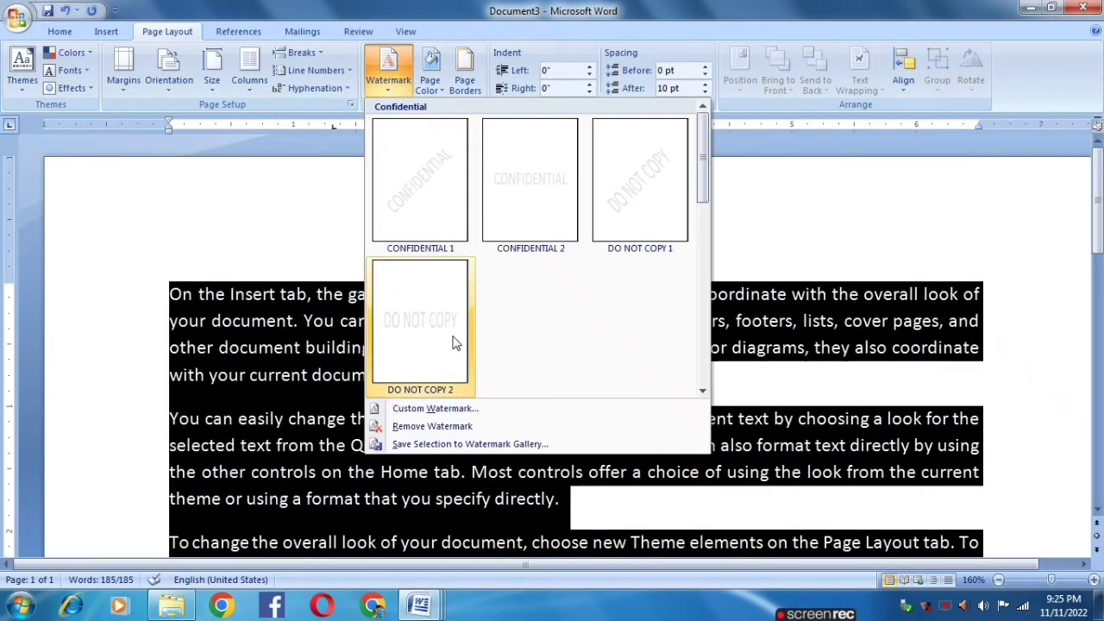
left_click(420, 324)
left_click(638, 489)
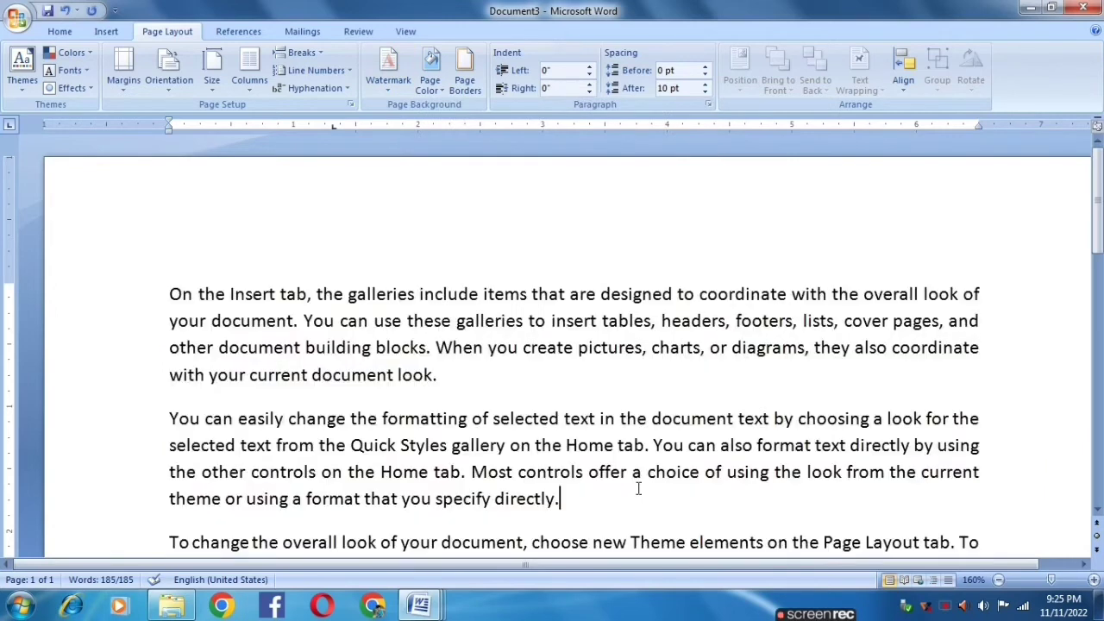
scroll(639, 489, "down", 3)
scroll(637, 388, "down", 2)
scroll(635, 382, "down", 3)
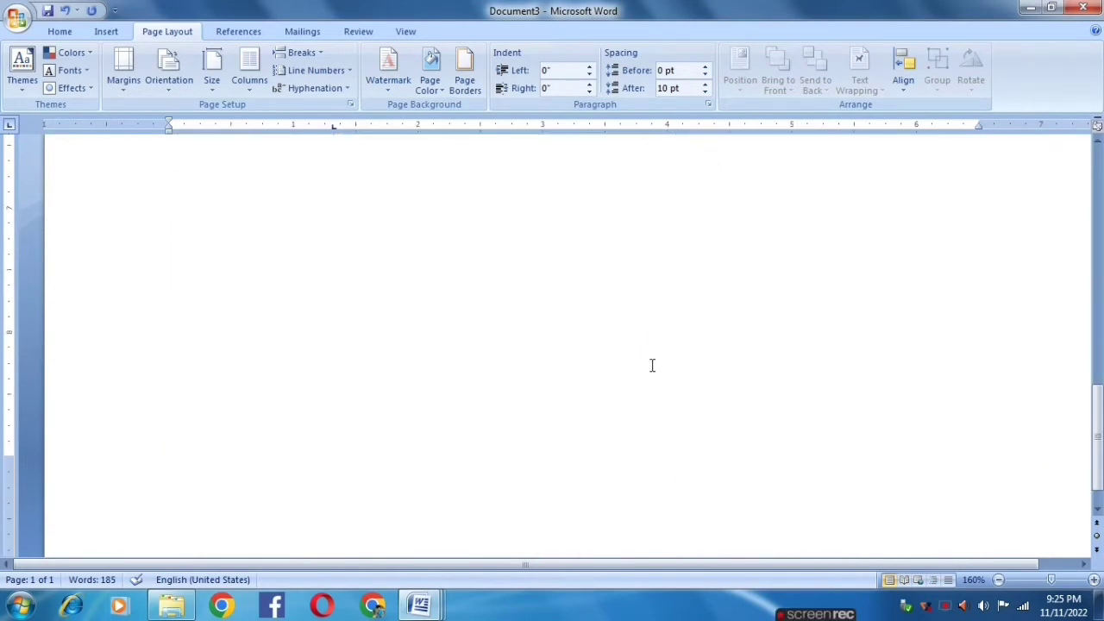
scroll(656, 371, "up", 3)
scroll(651, 367, "up", 3)
scroll(647, 364, "up", 2)
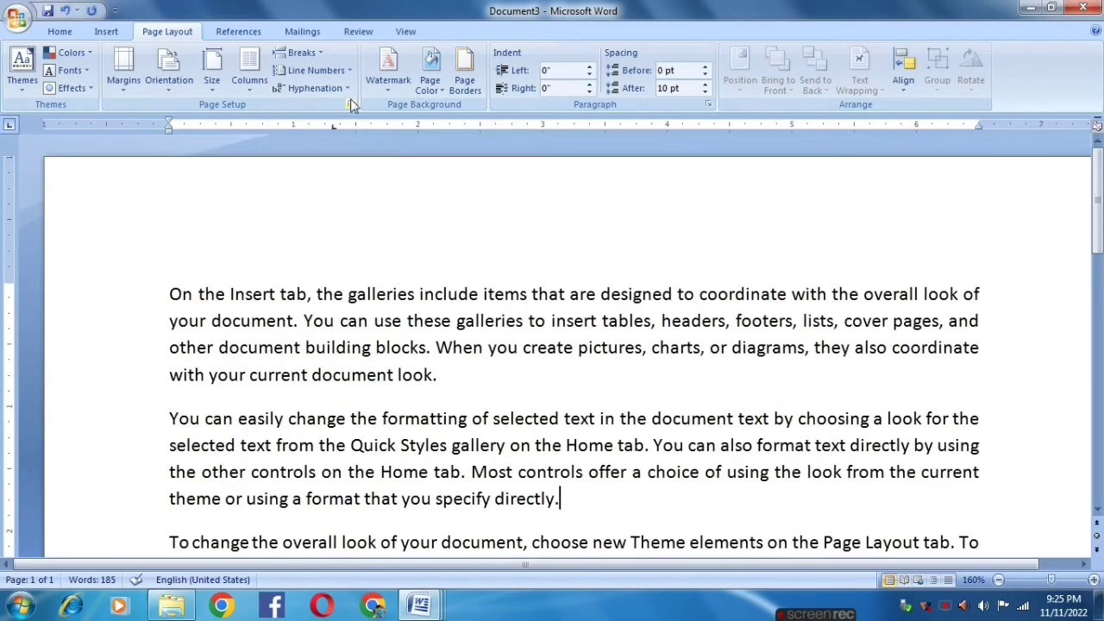
Step: Apply a diagonal DO NOT COPY watermark from the gallery and check it behind the text
left_click(384, 87)
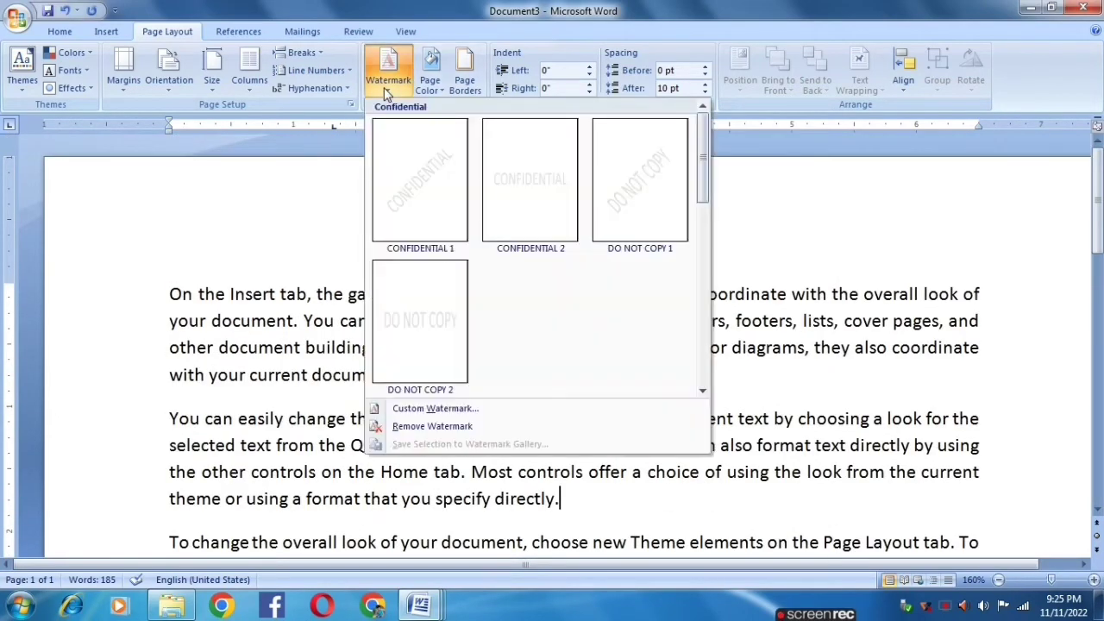
left_click(642, 211)
scroll(669, 309, "down", 4)
scroll(669, 308, "down", 3)
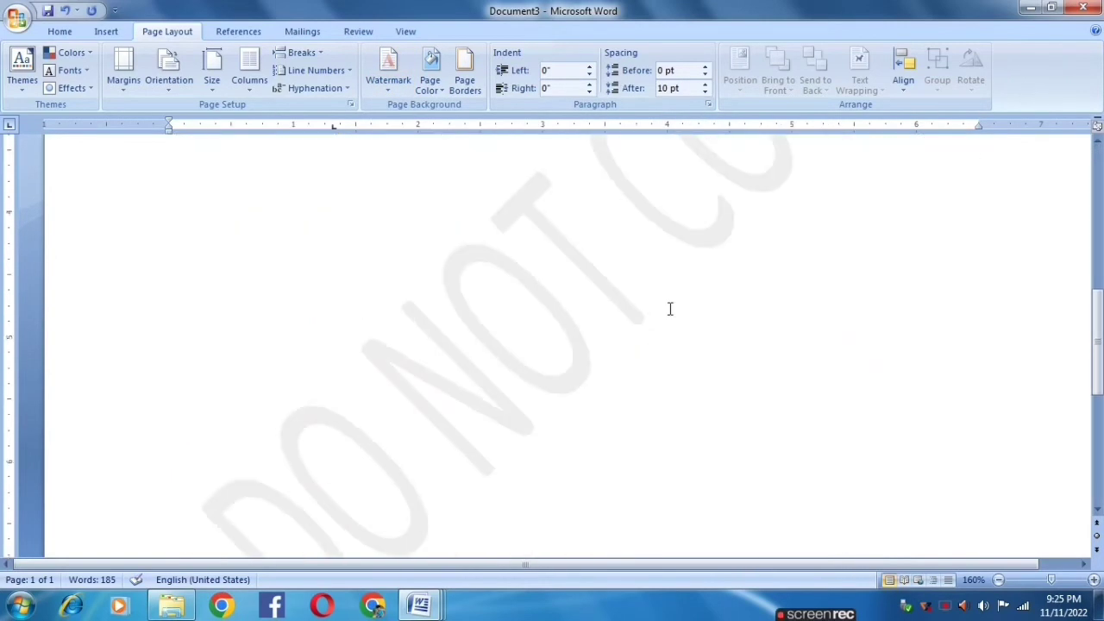
scroll(776, 225, "up", 3)
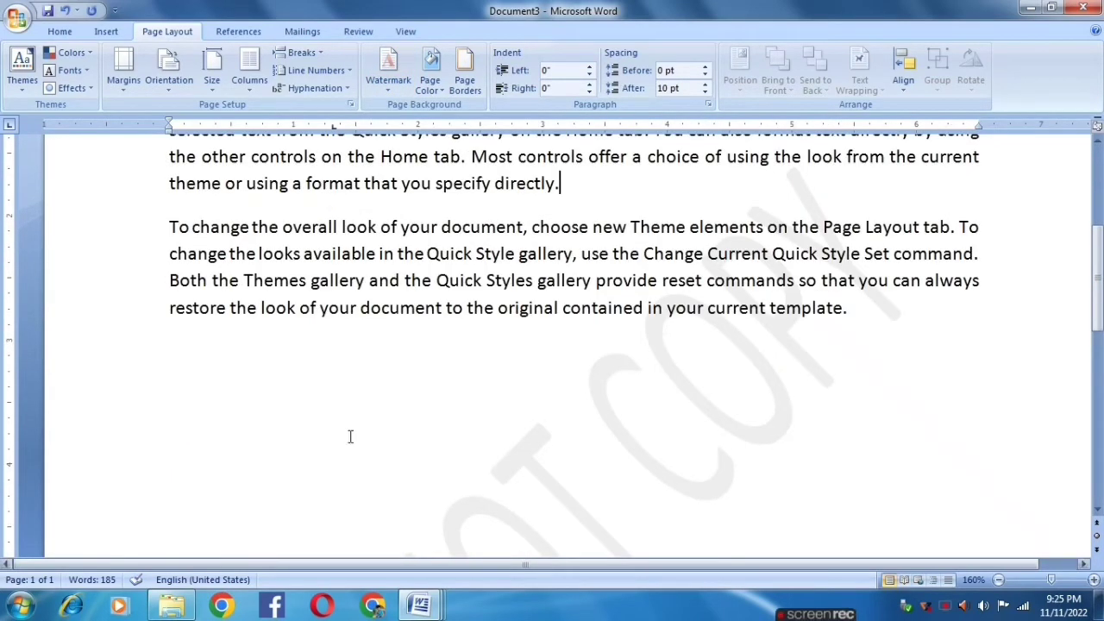
scroll(518, 78, "up", 2)
scroll(321, 34, "down", 1)
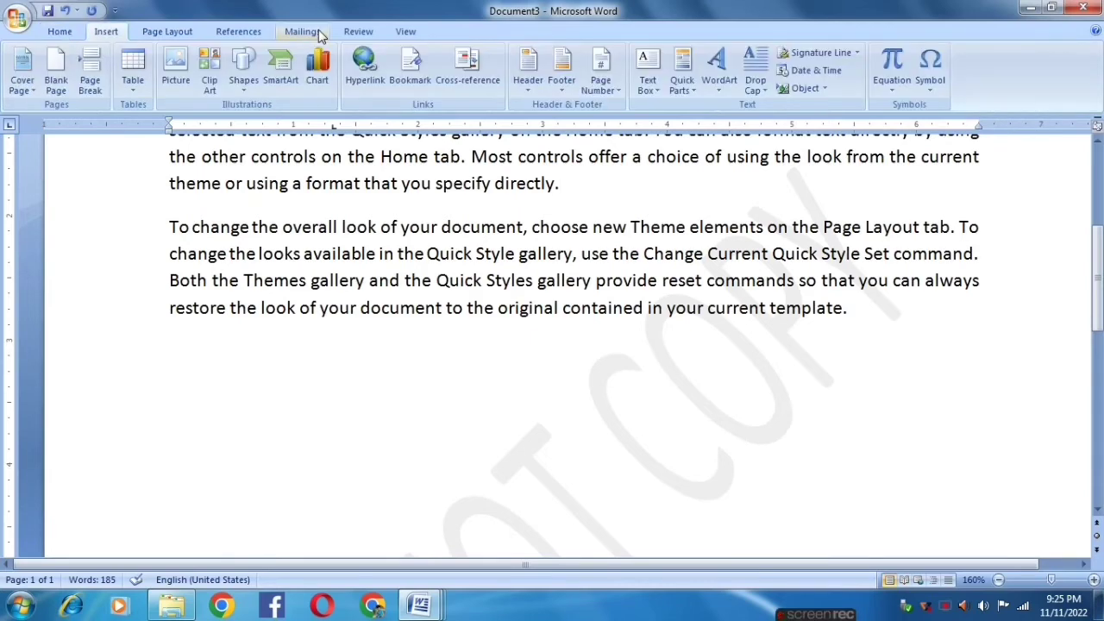
scroll(362, 51, "down", 2)
scroll(422, 86, "up", 1)
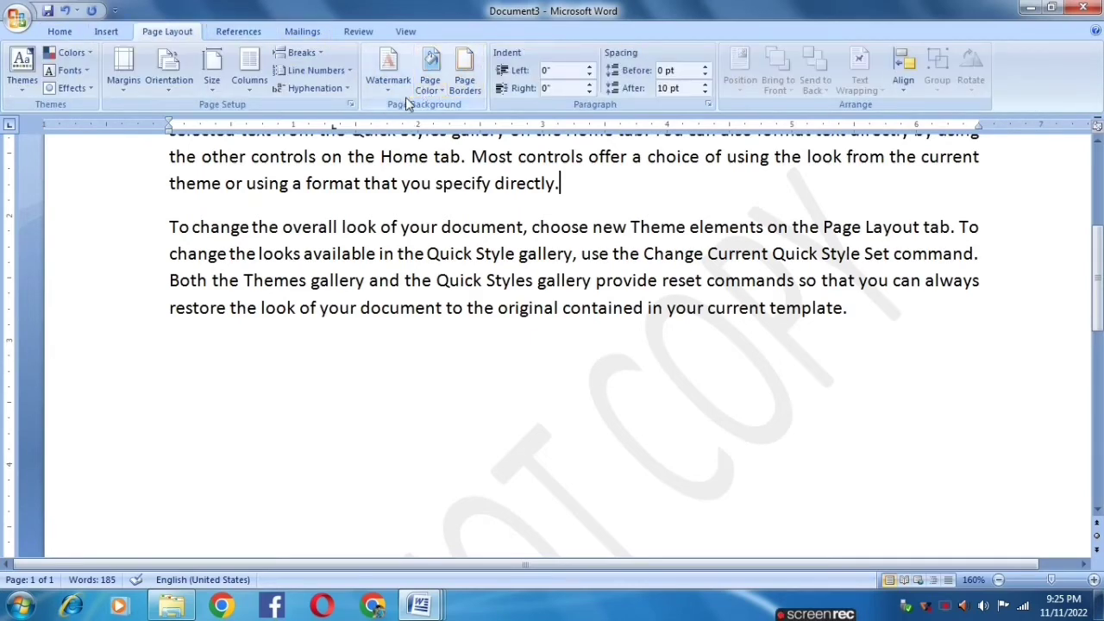
Step: Set picture 20220815_083905[1] as a custom picture watermark and apply it
left_click(405, 85)
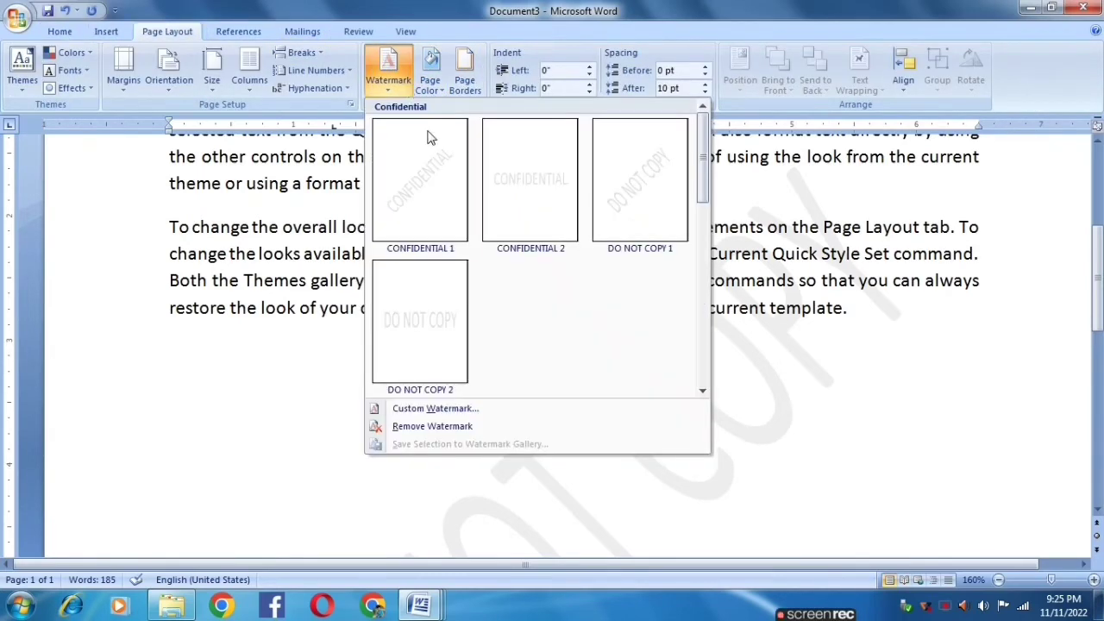
left_click(464, 413)
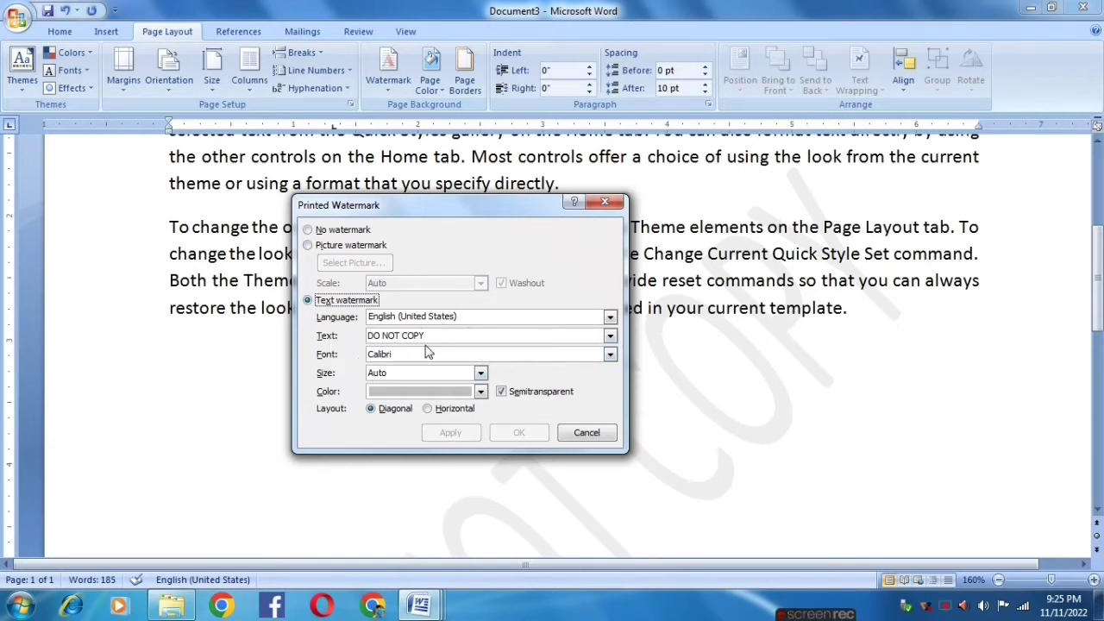
left_click(308, 246)
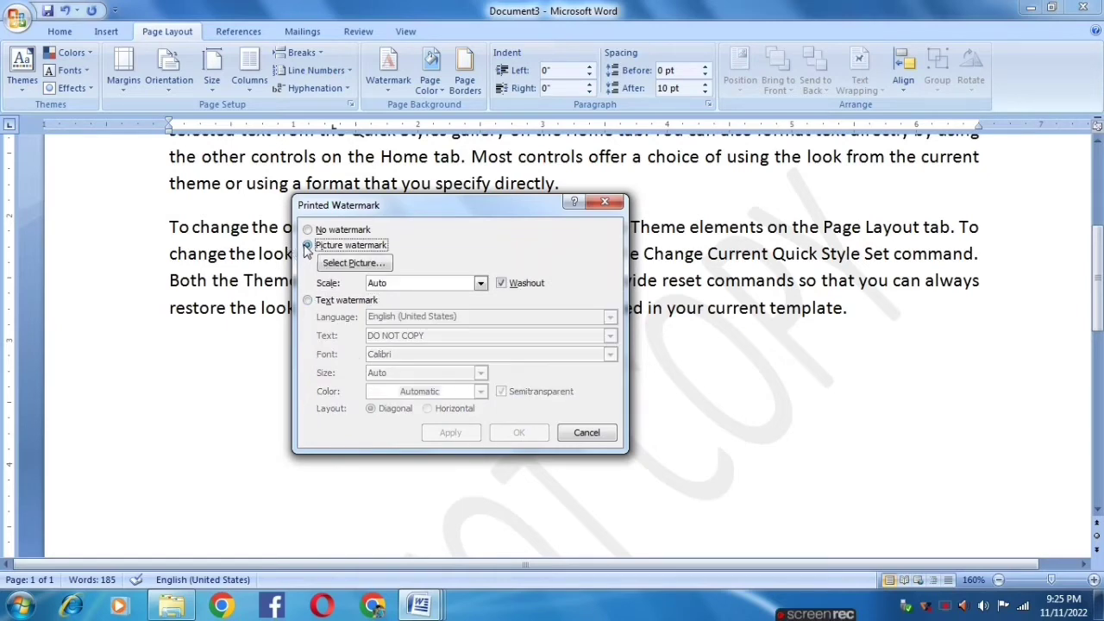
left_click(356, 265)
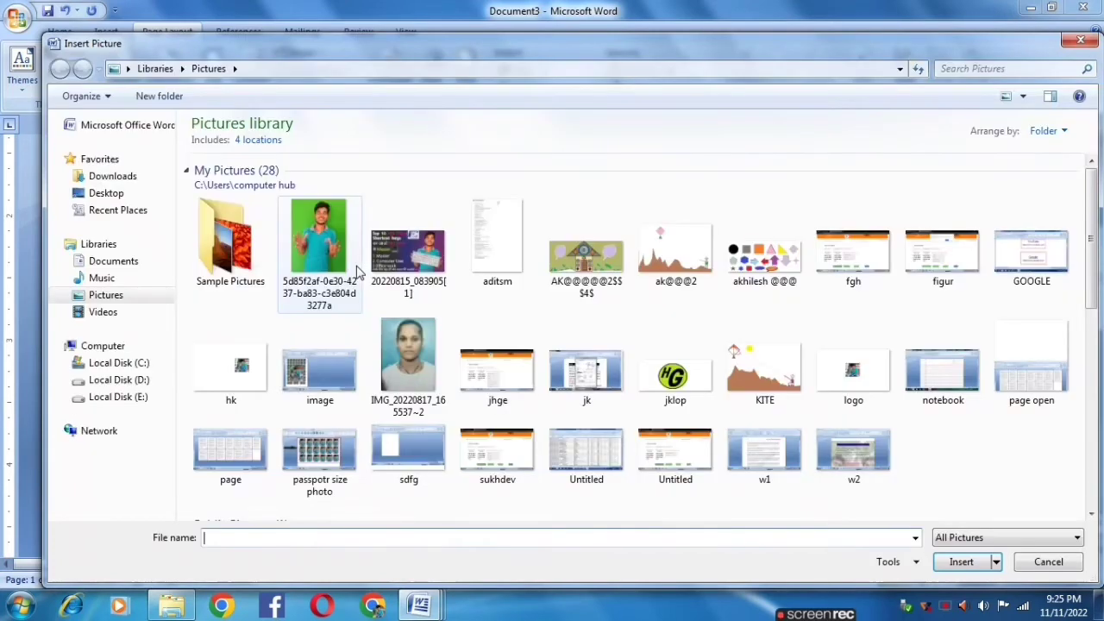
left_click(404, 288)
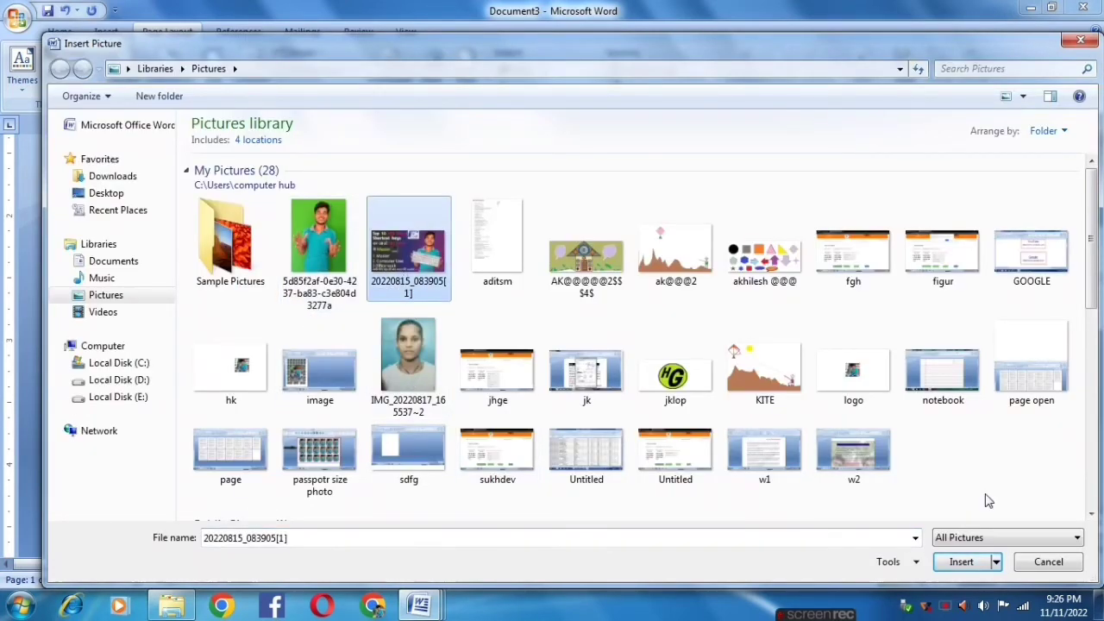
left_click(963, 561)
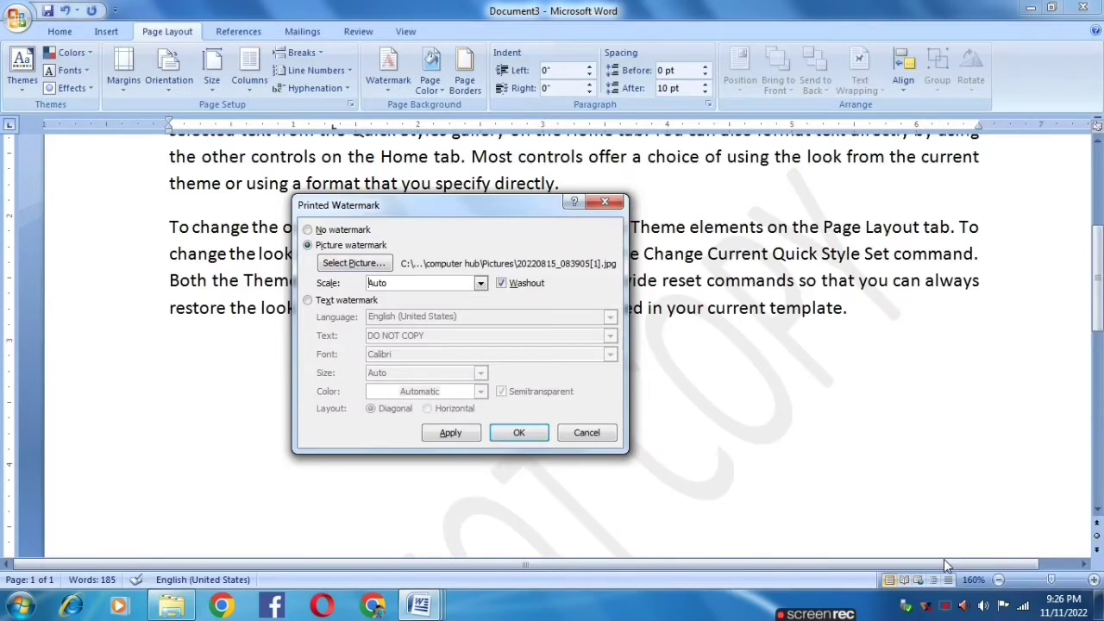
left_click(450, 433)
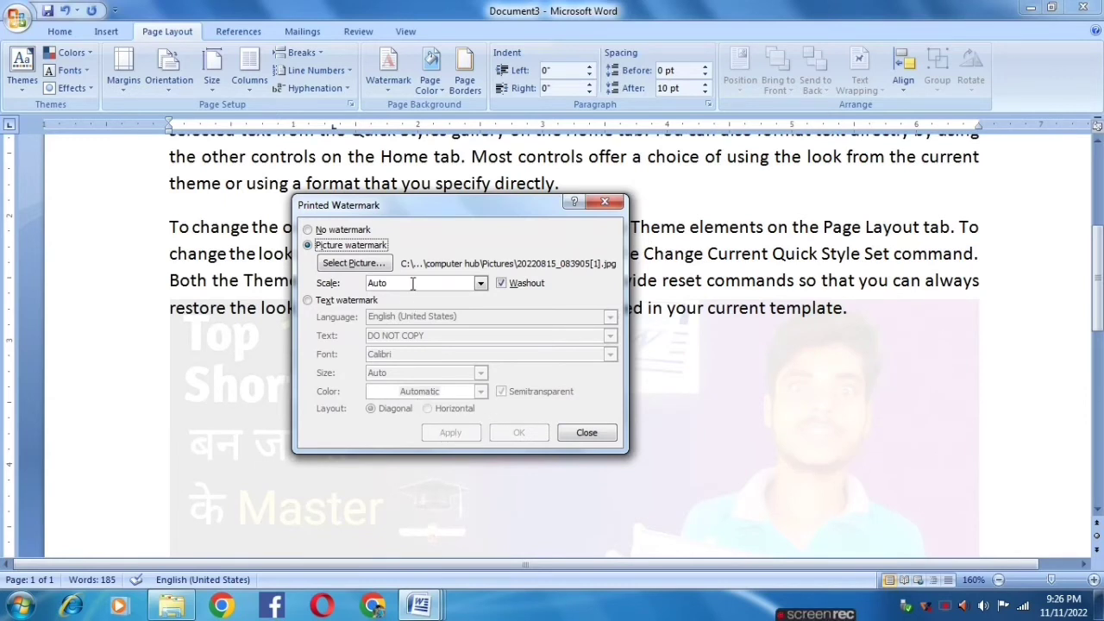
Step: Set the picture watermark scale to 100% and close the watermark dialog
left_click(481, 284)
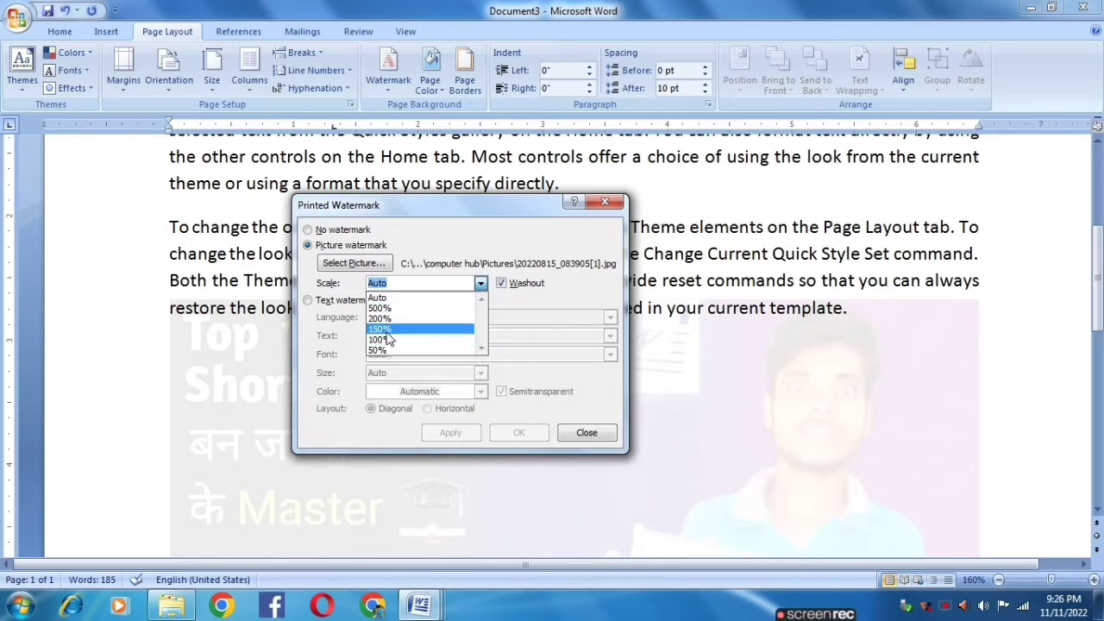
left_click(384, 340)
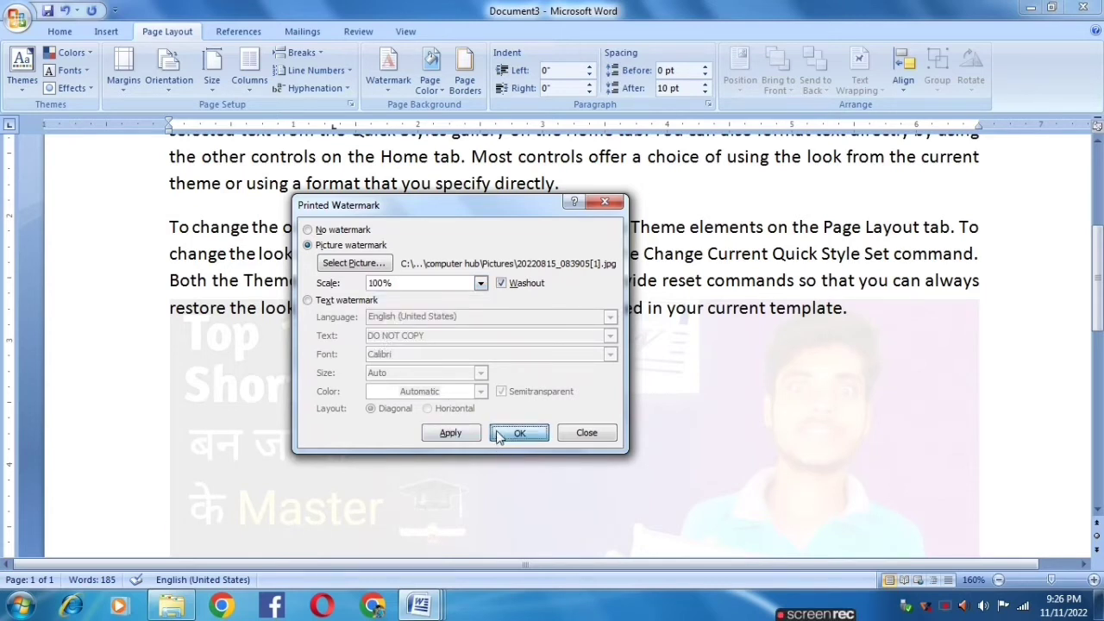
left_click(452, 433)
left_click(499, 432)
scroll(642, 398, "up", 3)
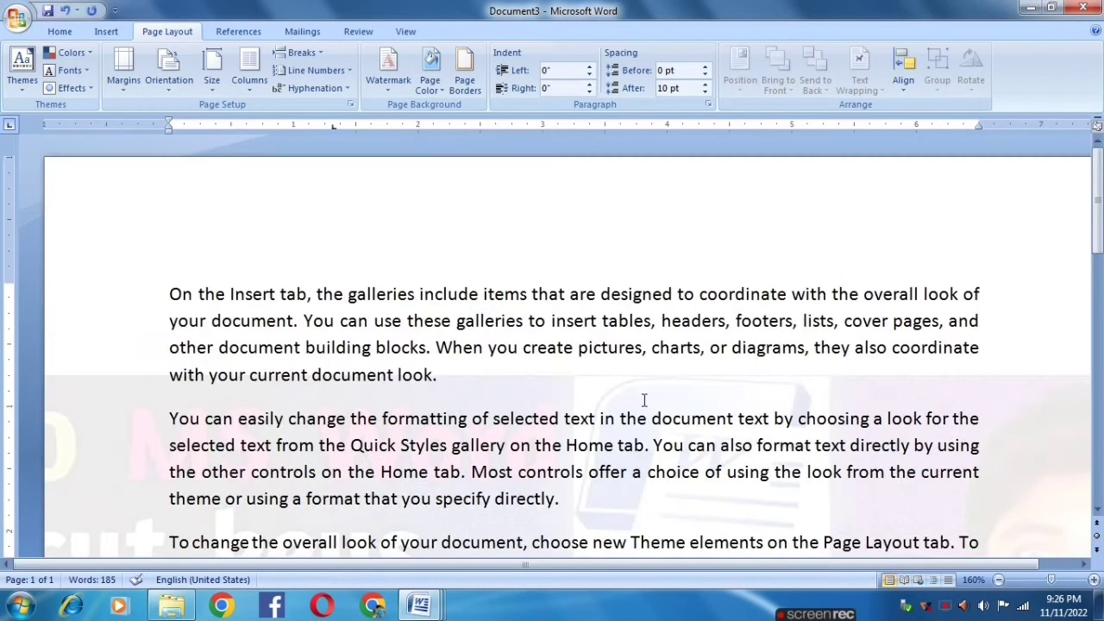
scroll(643, 398, "down", 5)
scroll(643, 398, "down", 4)
scroll(742, 384, "up", 3)
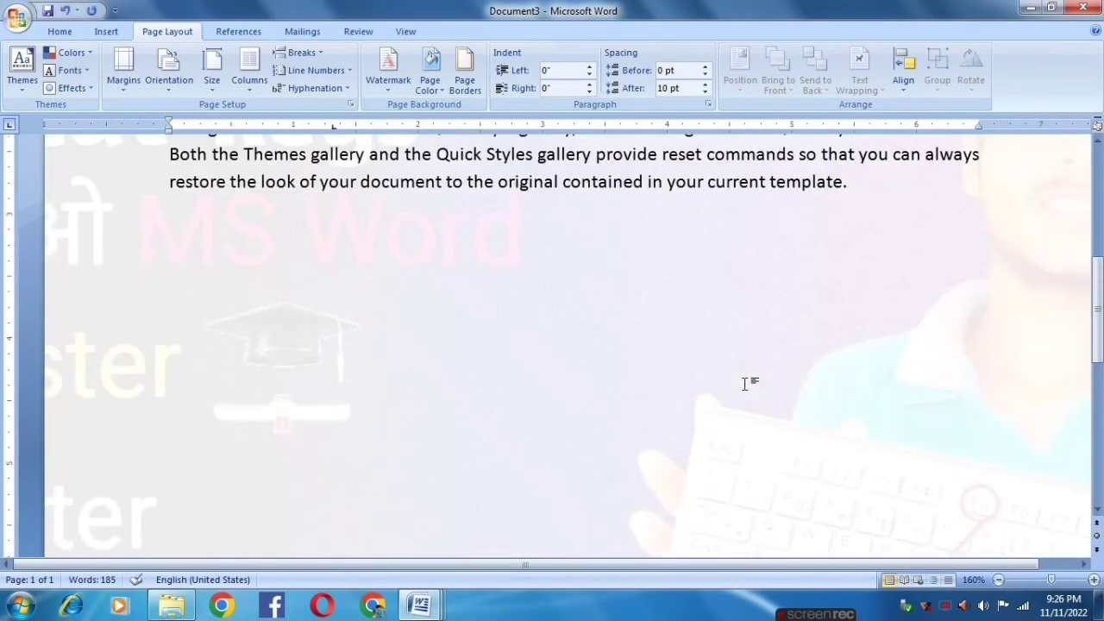
scroll(742, 382, "up", 6)
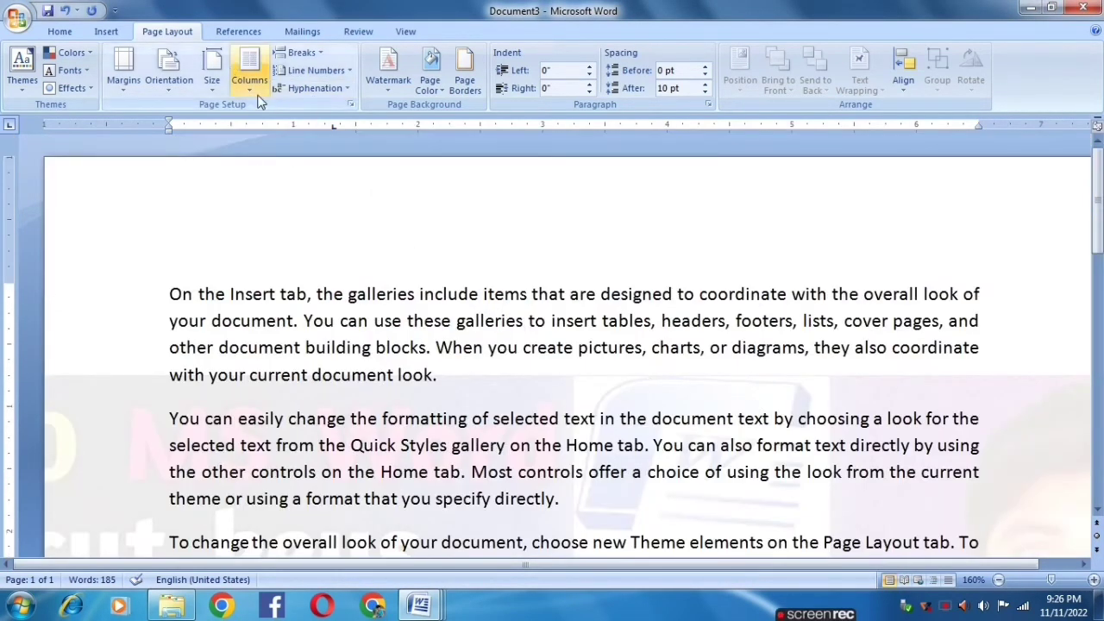
Step: Turn off Washout so the picture watermark shows in full colour
left_click(386, 97)
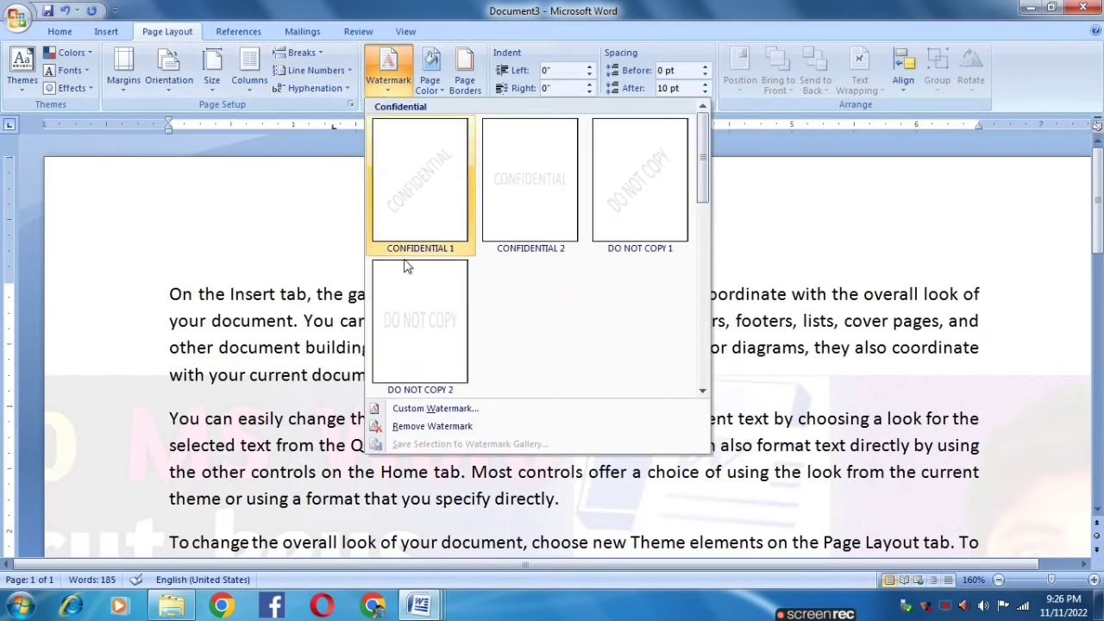
left_click(432, 407)
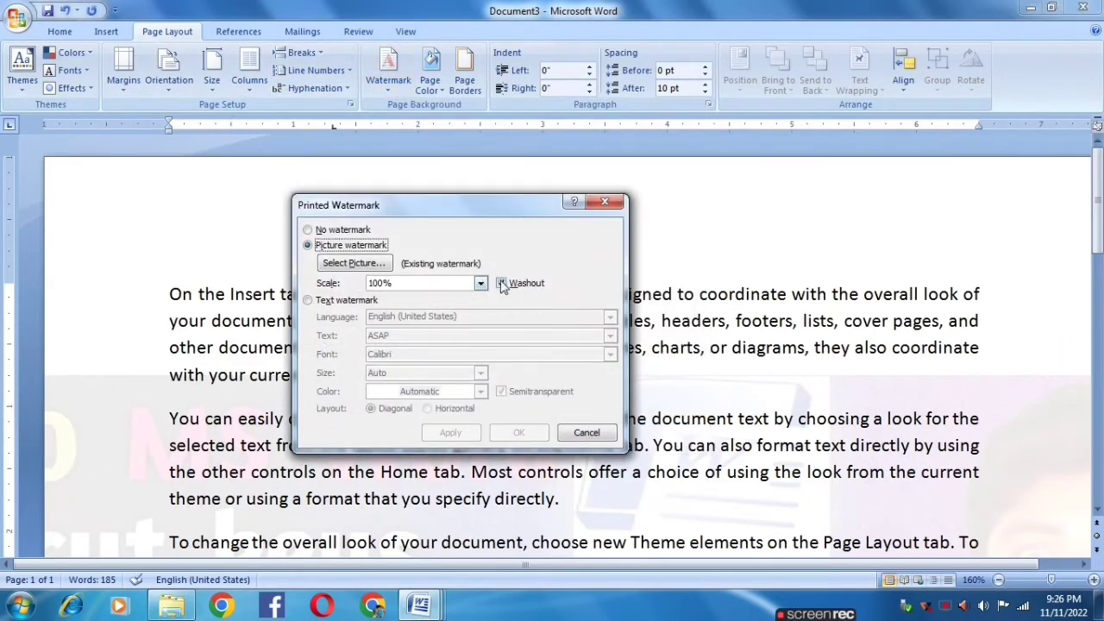
left_click(501, 283)
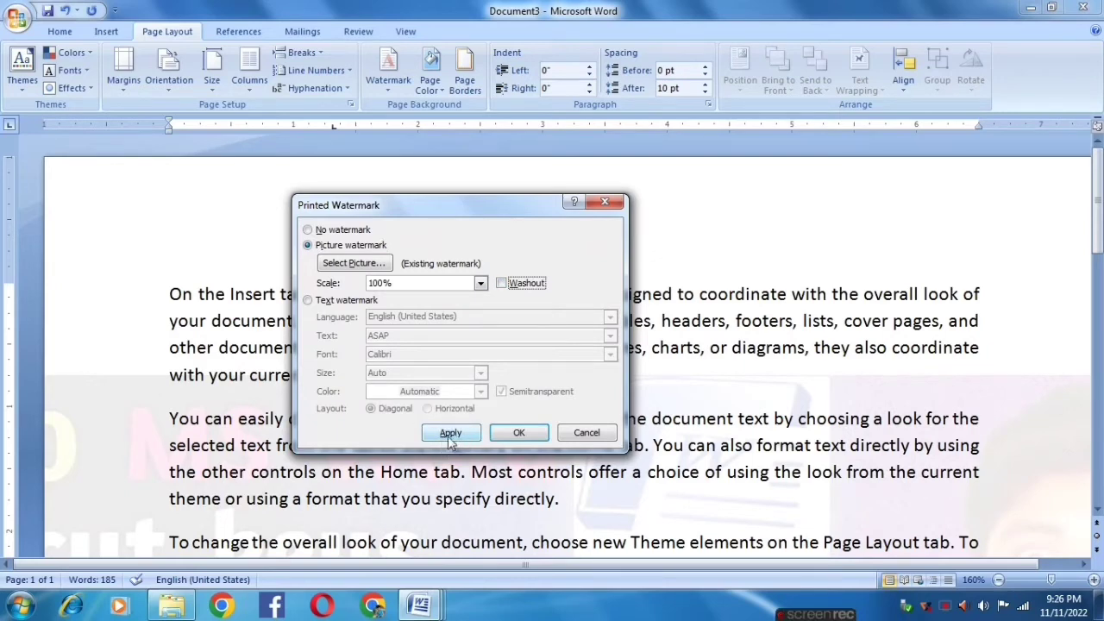
left_click(436, 437)
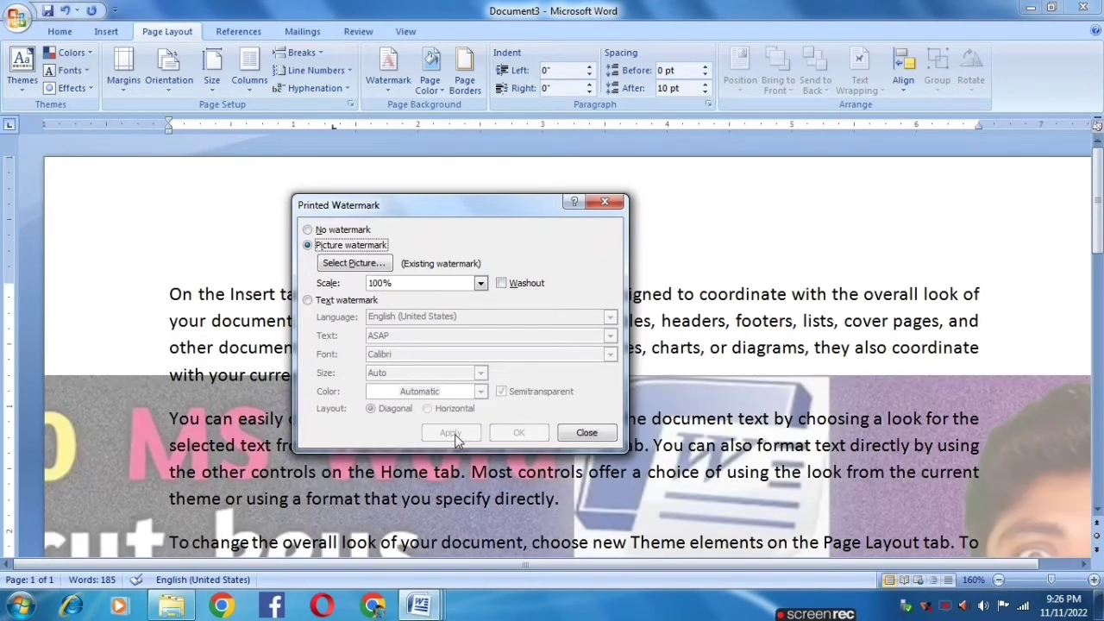
left_click(590, 432)
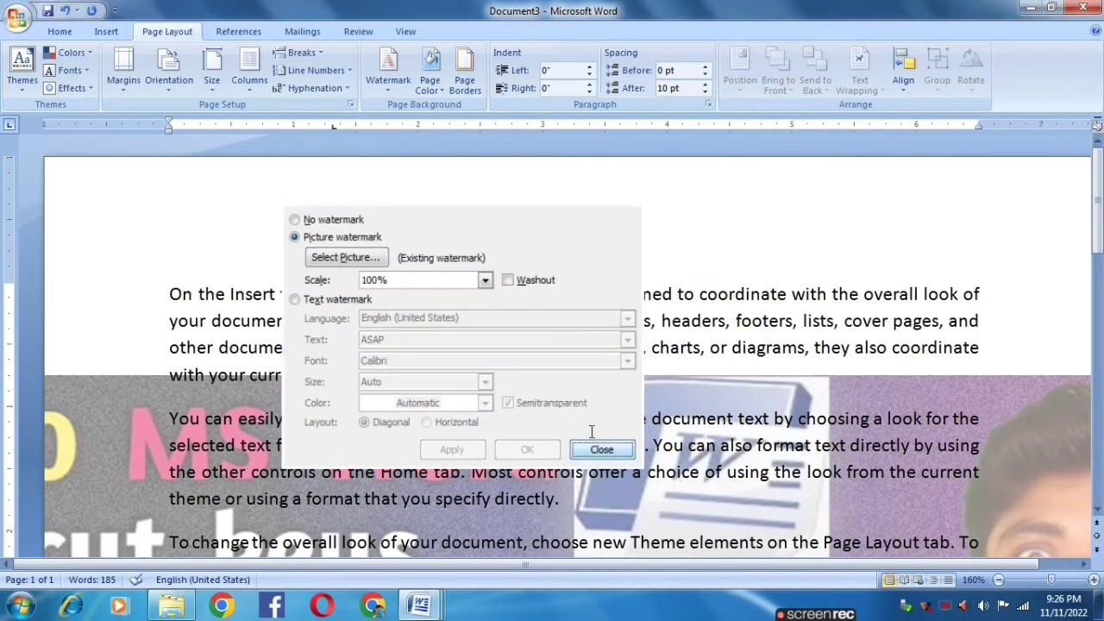
scroll(638, 431, "down", 4)
scroll(638, 425, "down", 3)
scroll(639, 424, "up", 6)
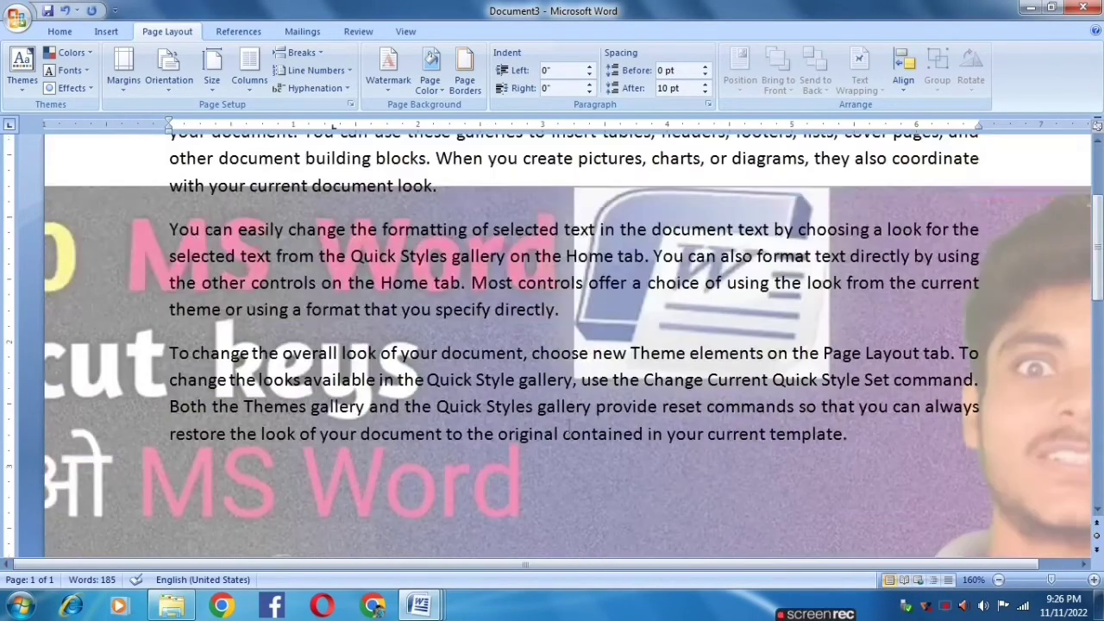
Step: Remove the watermark using Remove Watermark
left_click(343, 90)
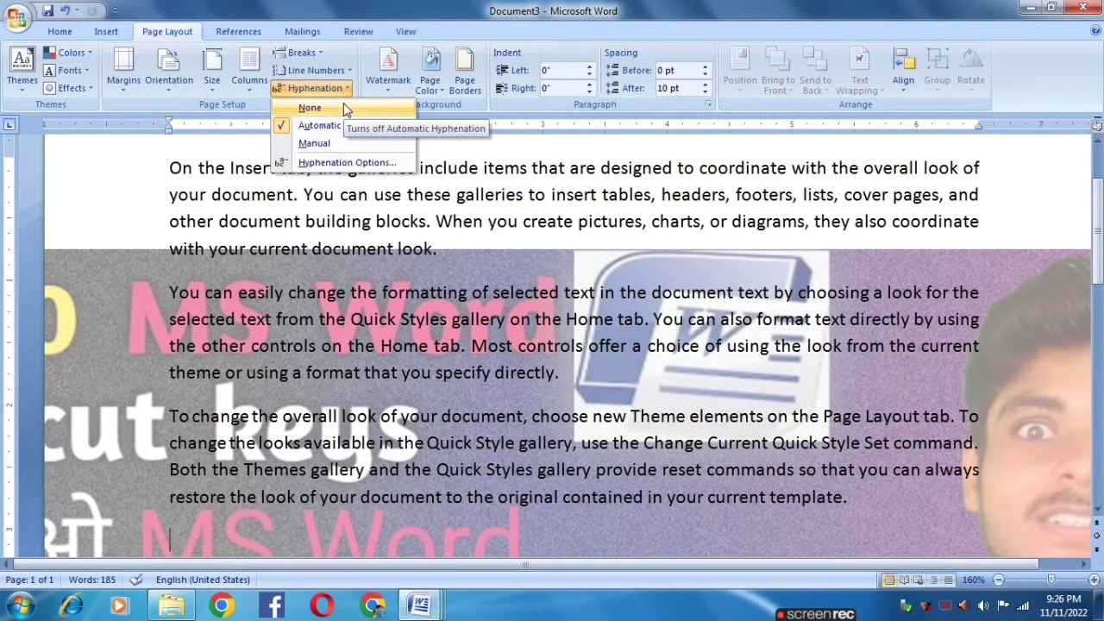
left_click(388, 68)
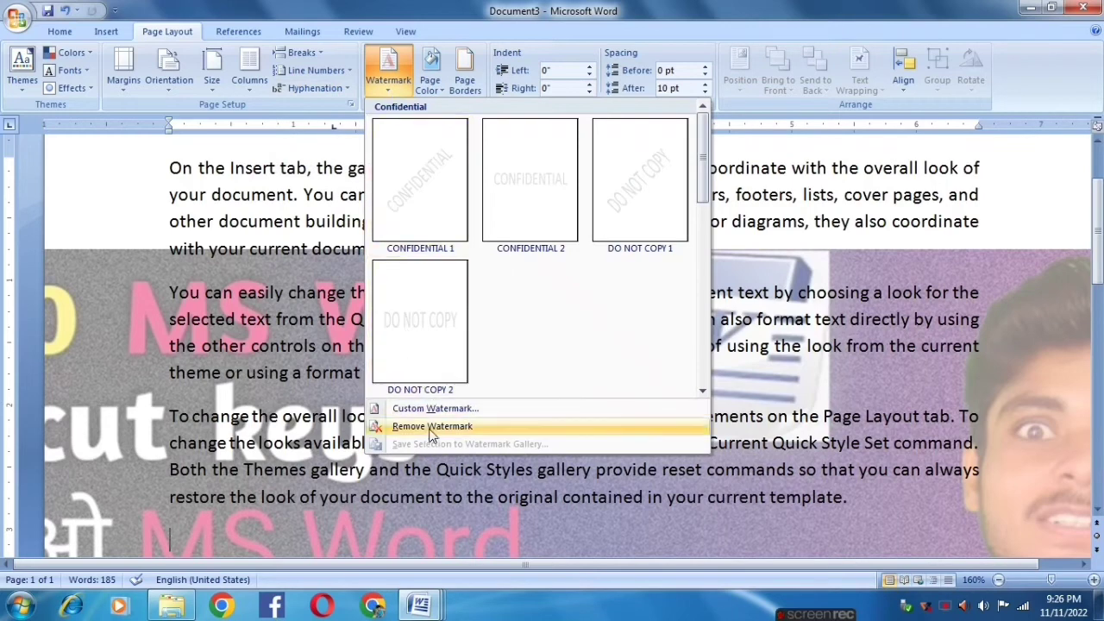
left_click(442, 428)
left_click(443, 427)
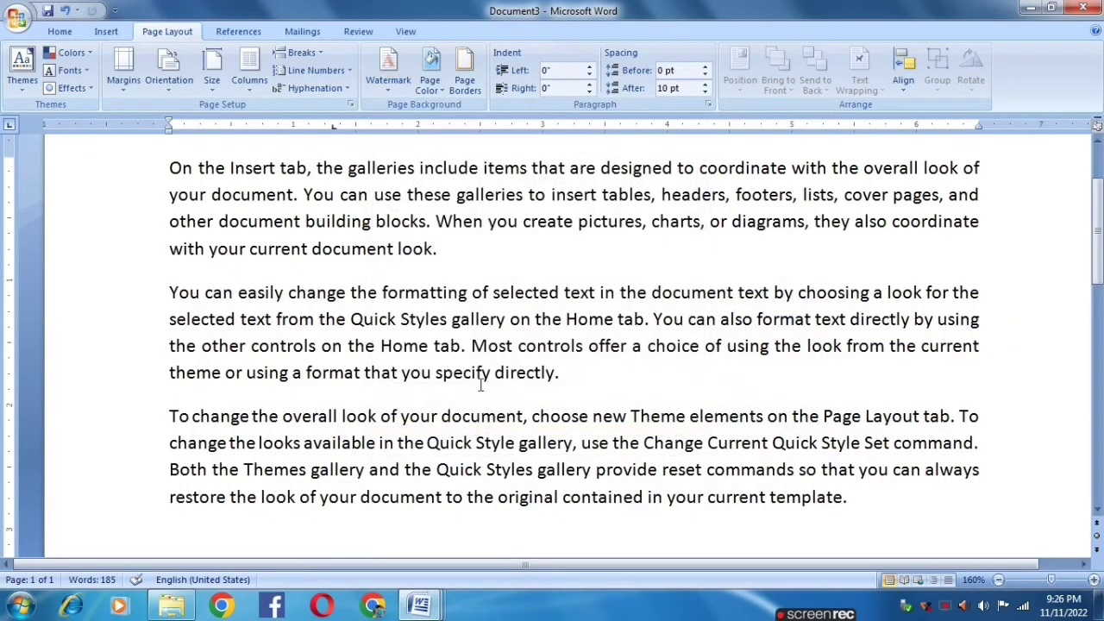
Step: Preview Box, Shadow, 3-D and Custom page borders, then apply a plain Box border
left_click(469, 86)
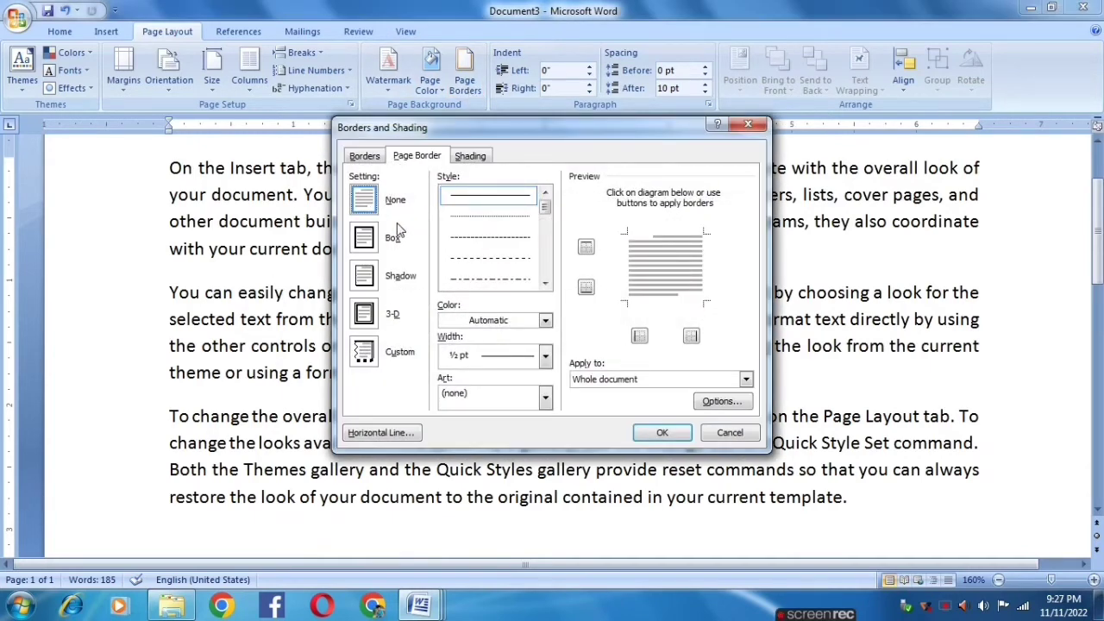
left_click(364, 238)
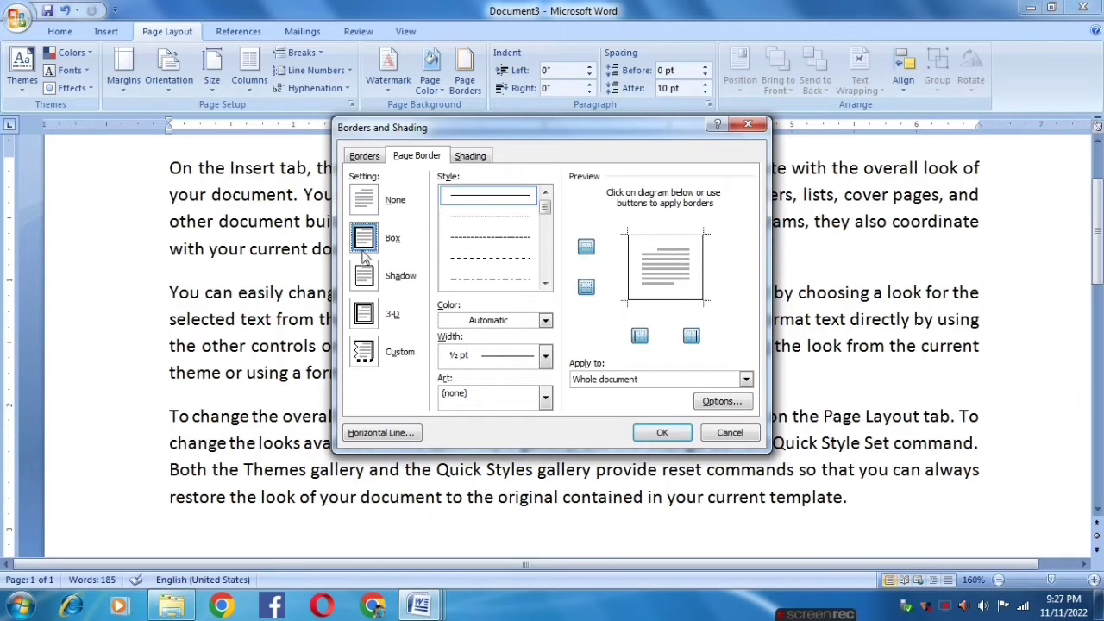
left_click(375, 287)
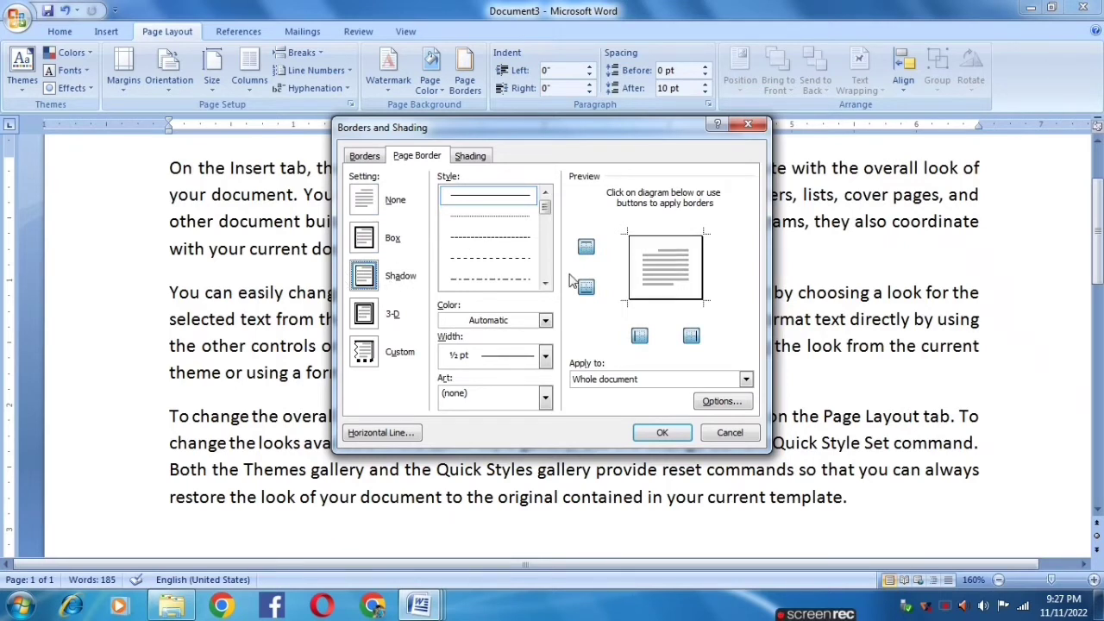
left_click(379, 316)
left_click(364, 356)
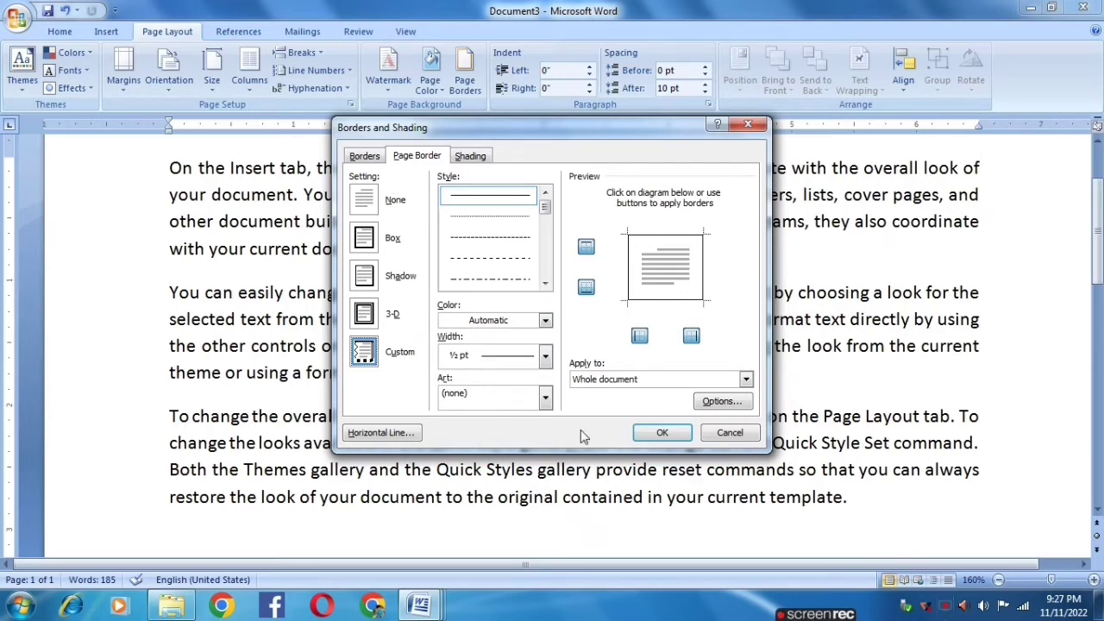
left_click(366, 241)
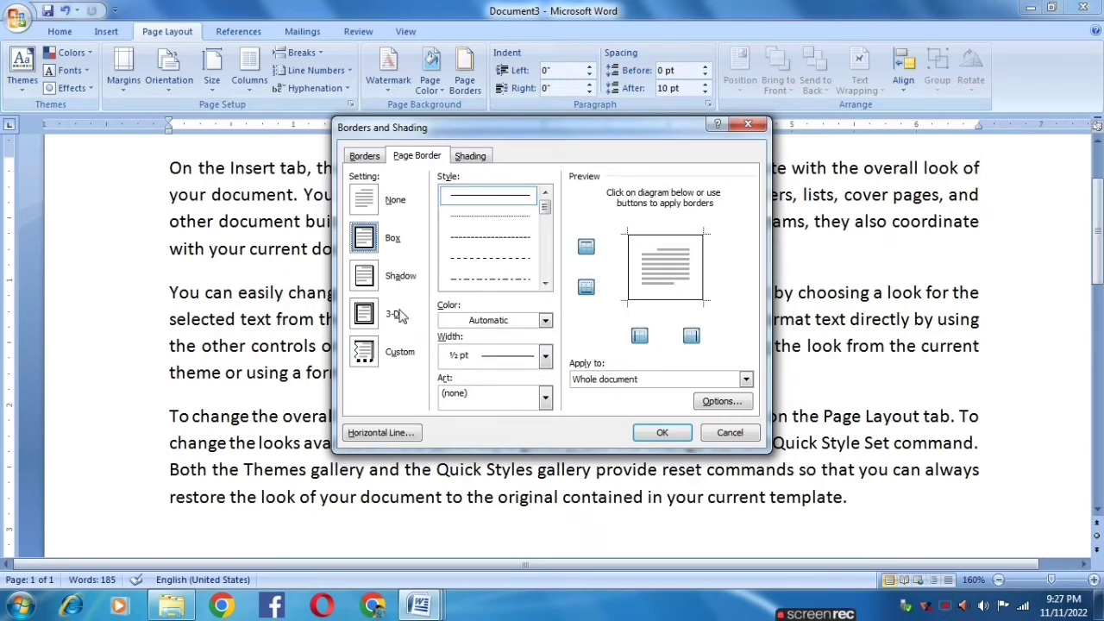
left_click(658, 433)
scroll(413, 429, "up", 3)
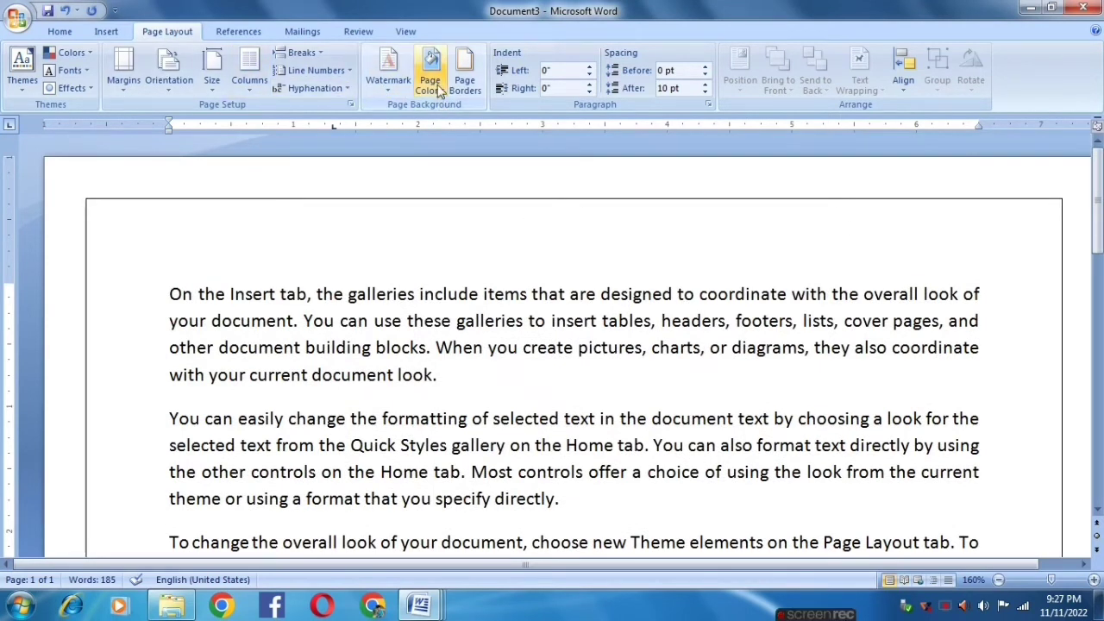
Step: Make the custom page border blue, reapplying it to the top edge
left_click(465, 82)
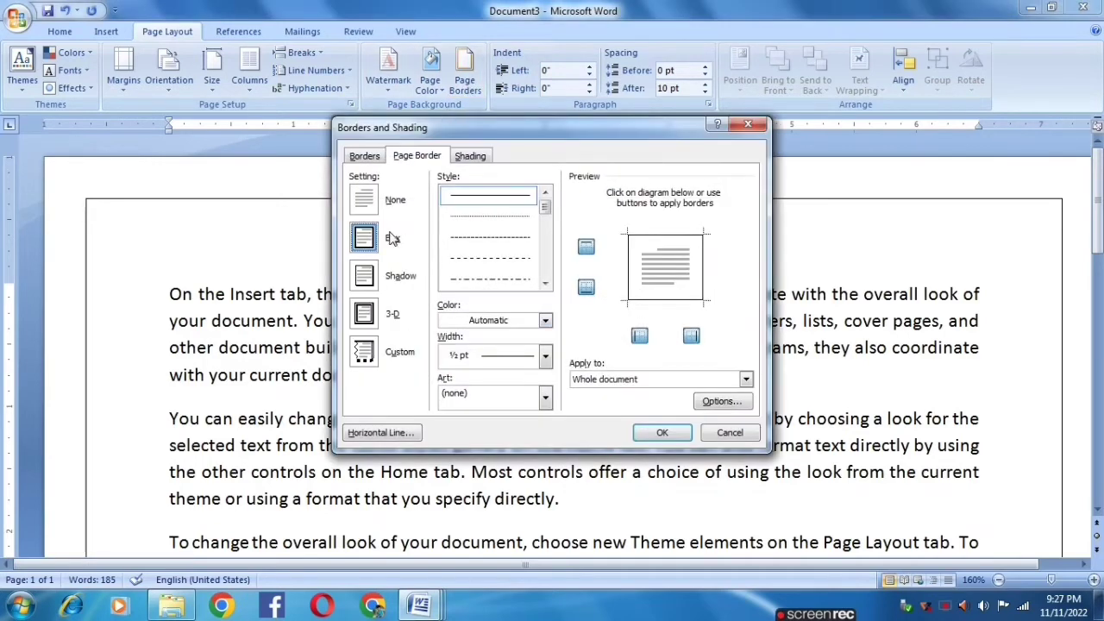
left_click(366, 357)
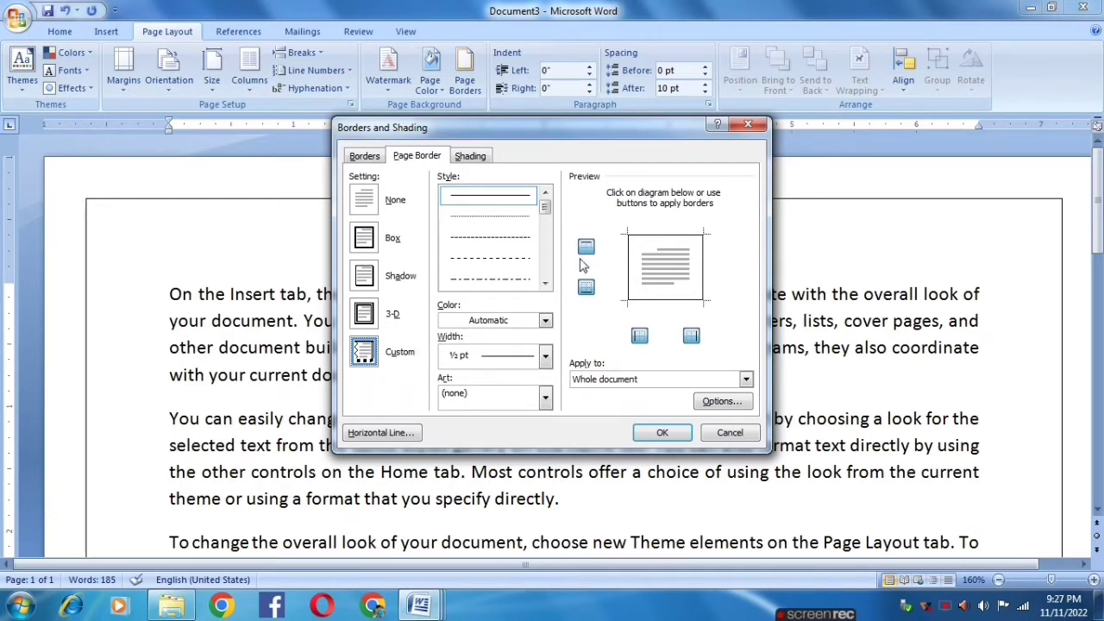
left_click(586, 248)
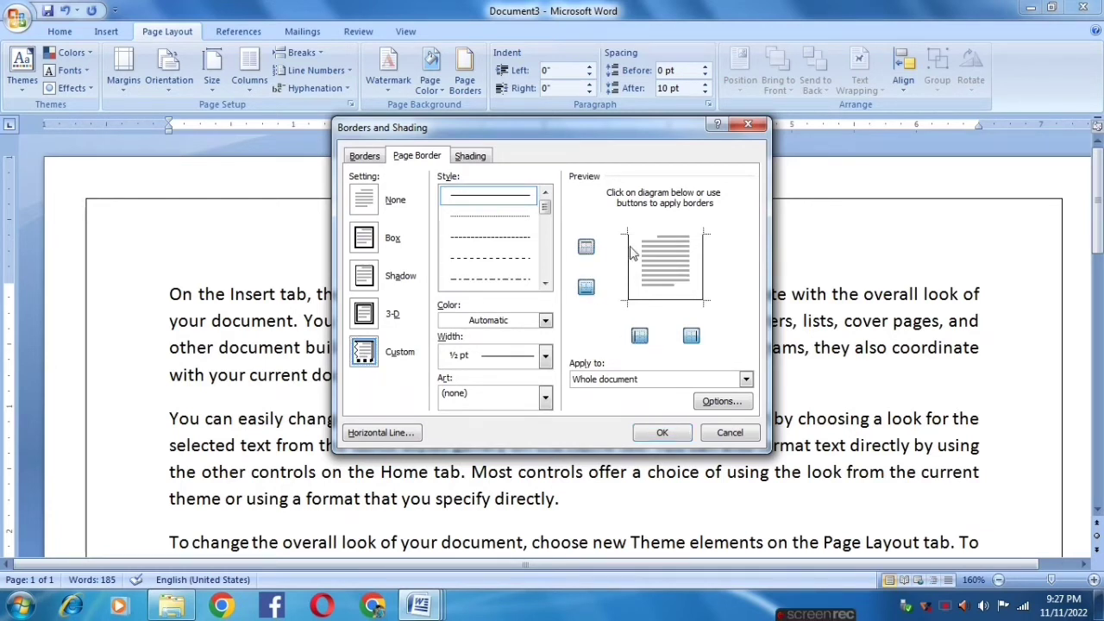
left_click(586, 248)
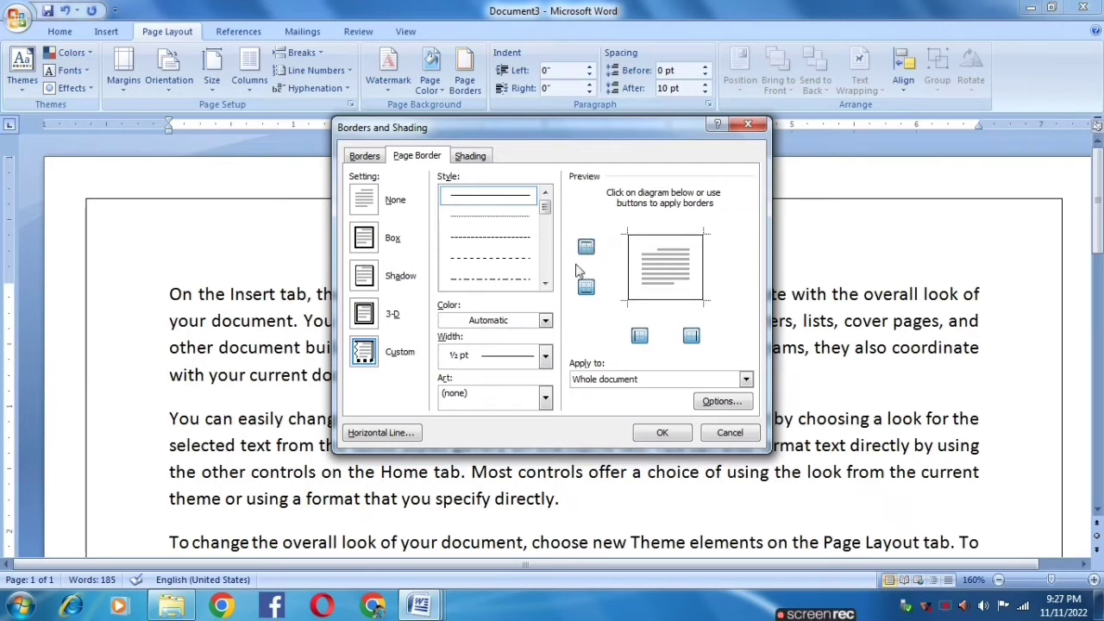
left_click(546, 321)
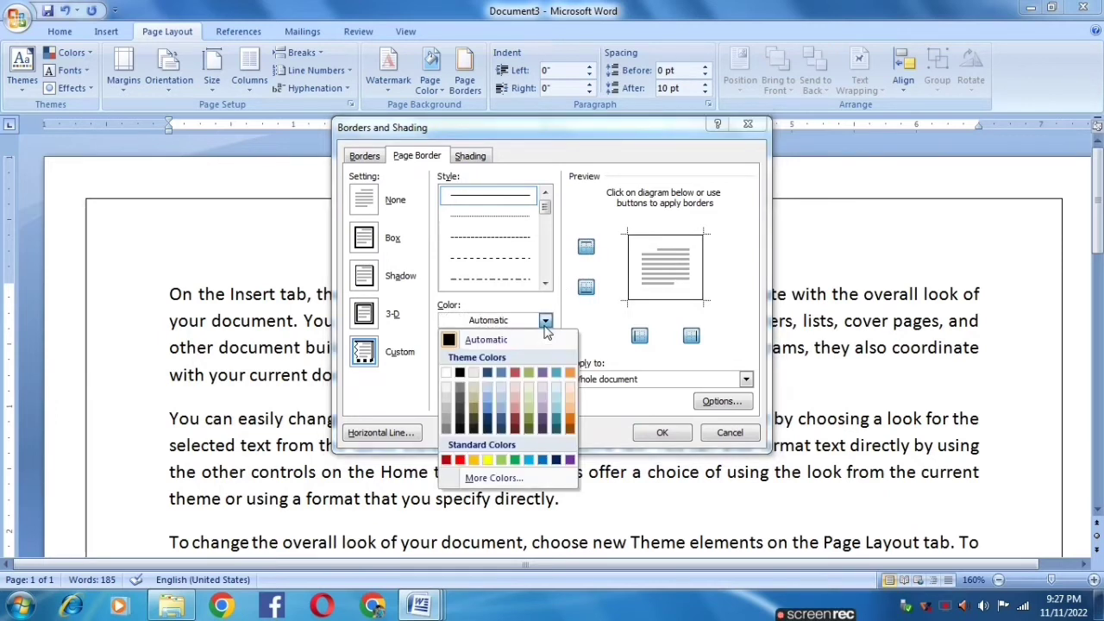
left_click(484, 479)
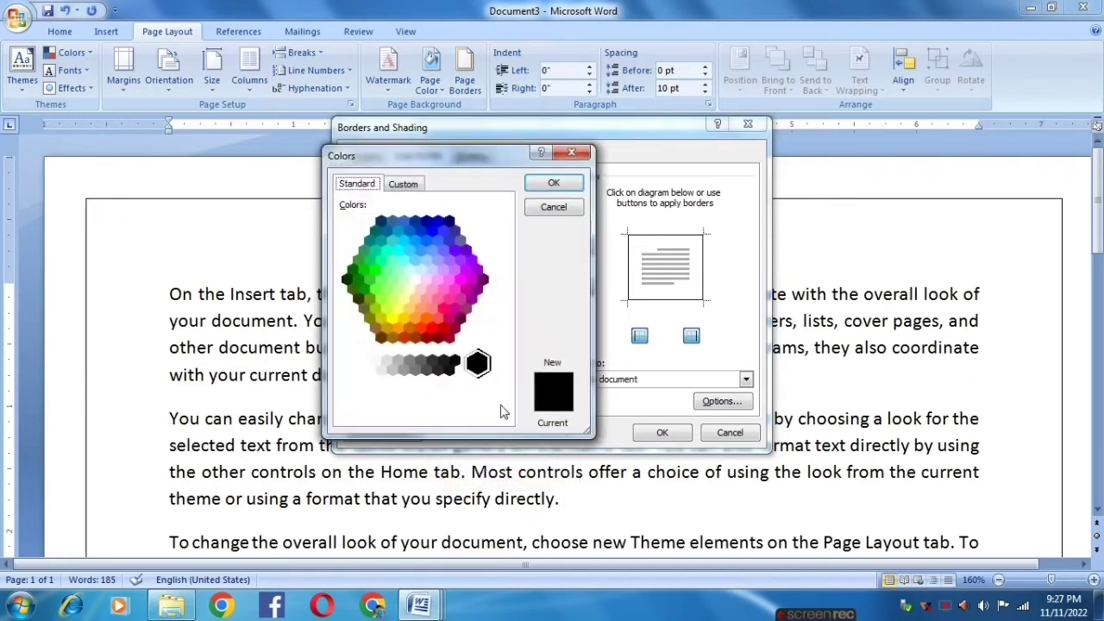
left_click(433, 232)
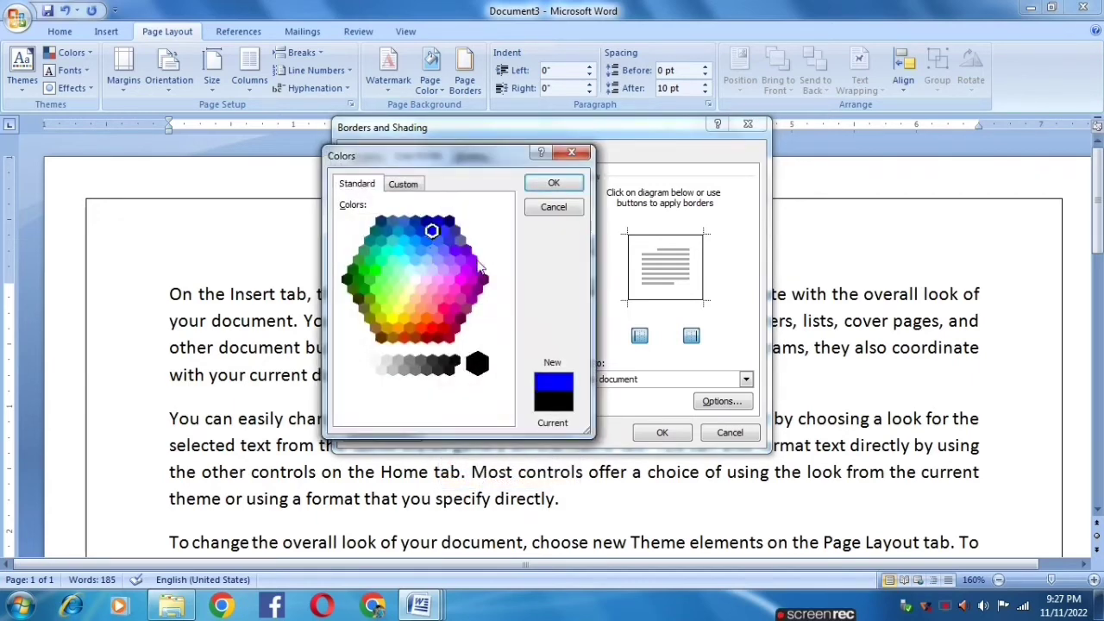
left_click(557, 183)
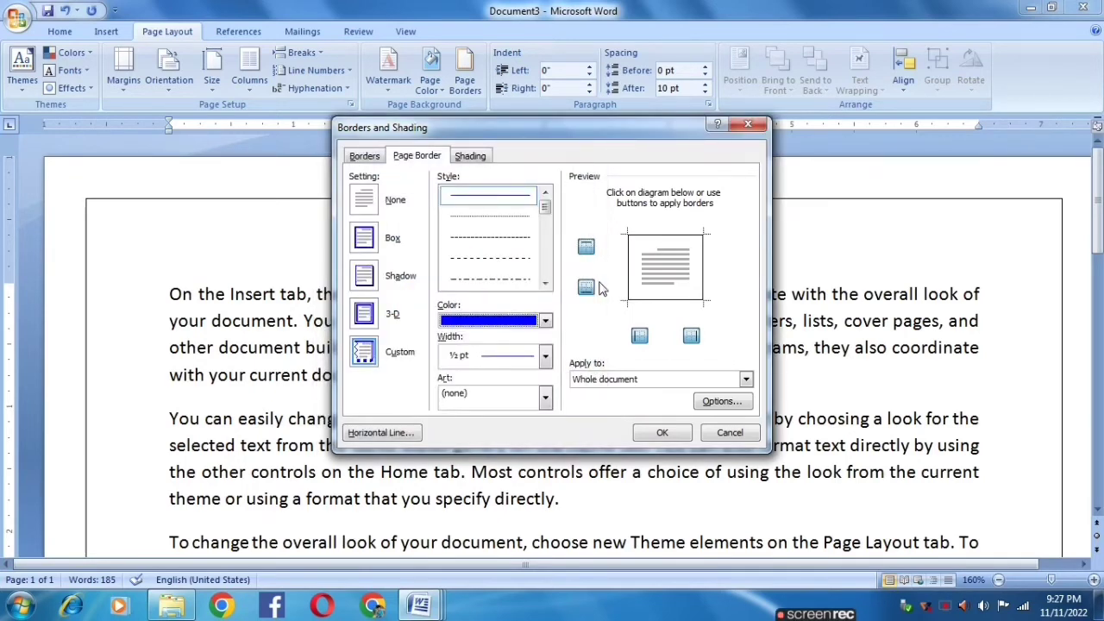
left_click(587, 249)
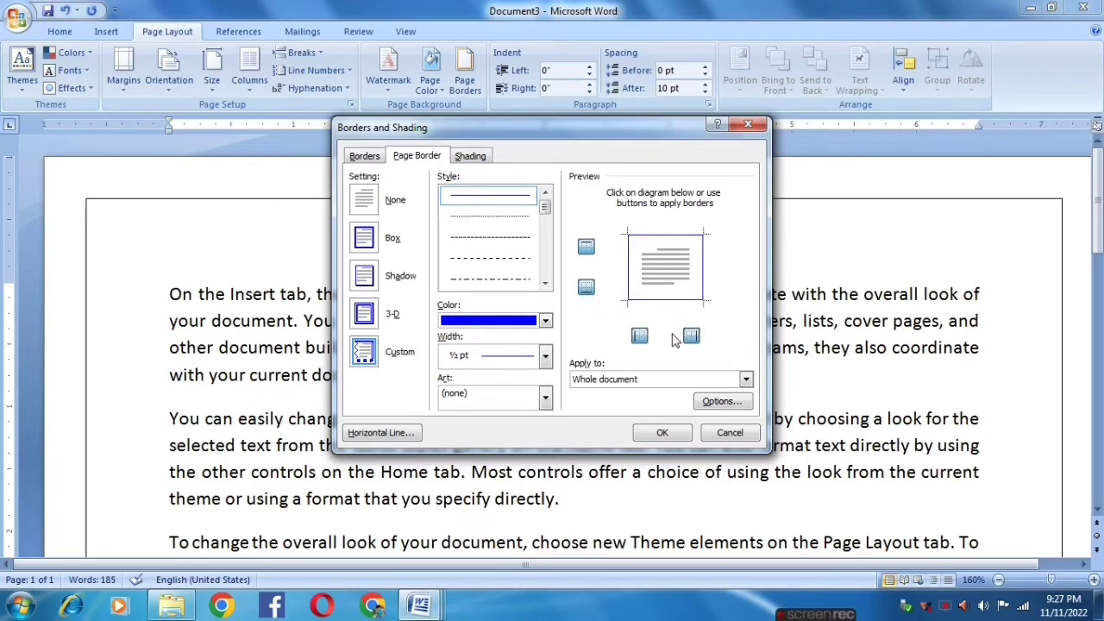
Step: Give the border 3 pt width and cupcake Art, and apply it
left_click(545, 356)
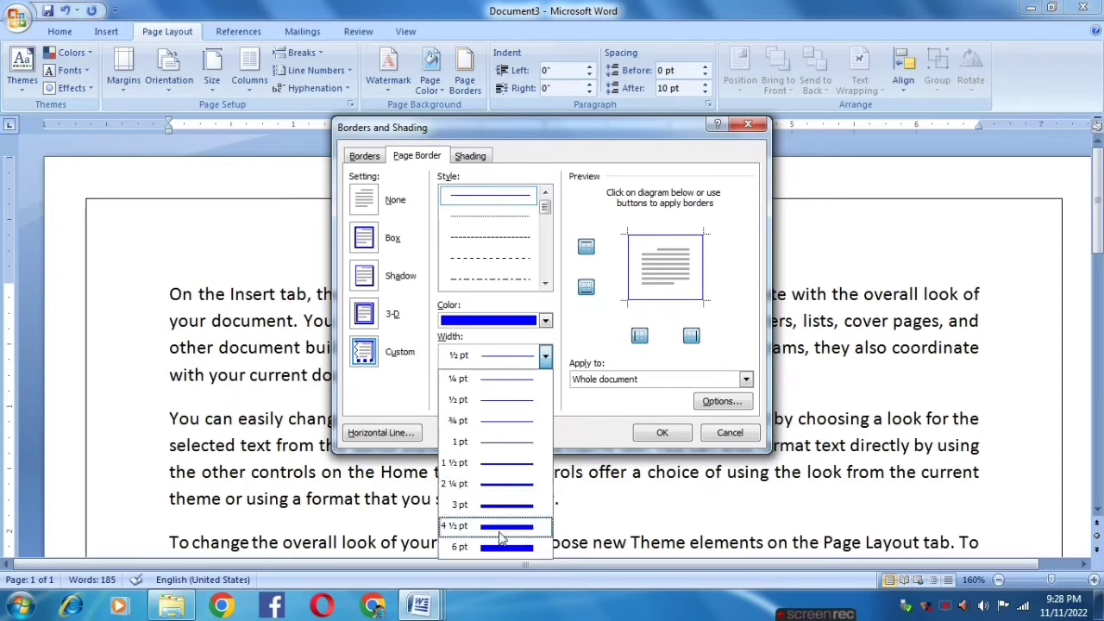
left_click(506, 506)
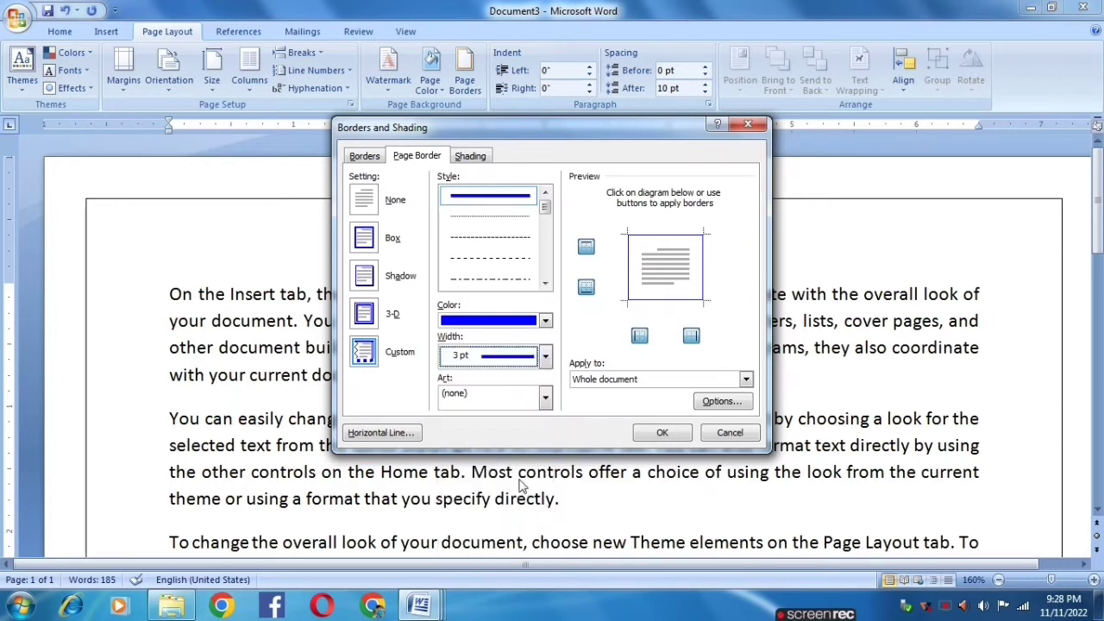
left_click(546, 399)
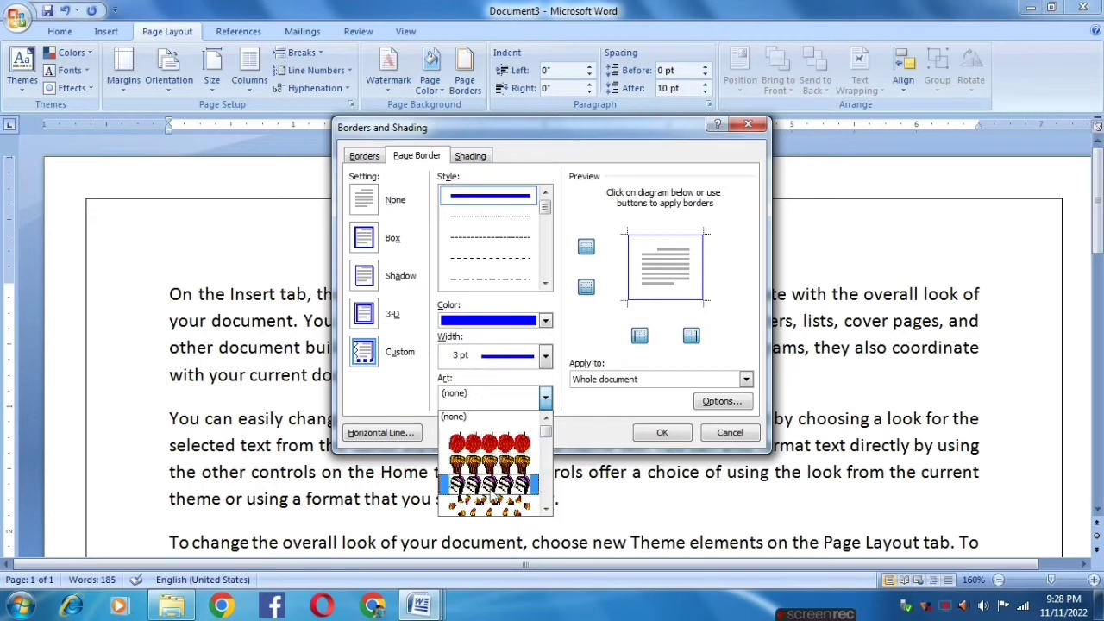
left_click(495, 467)
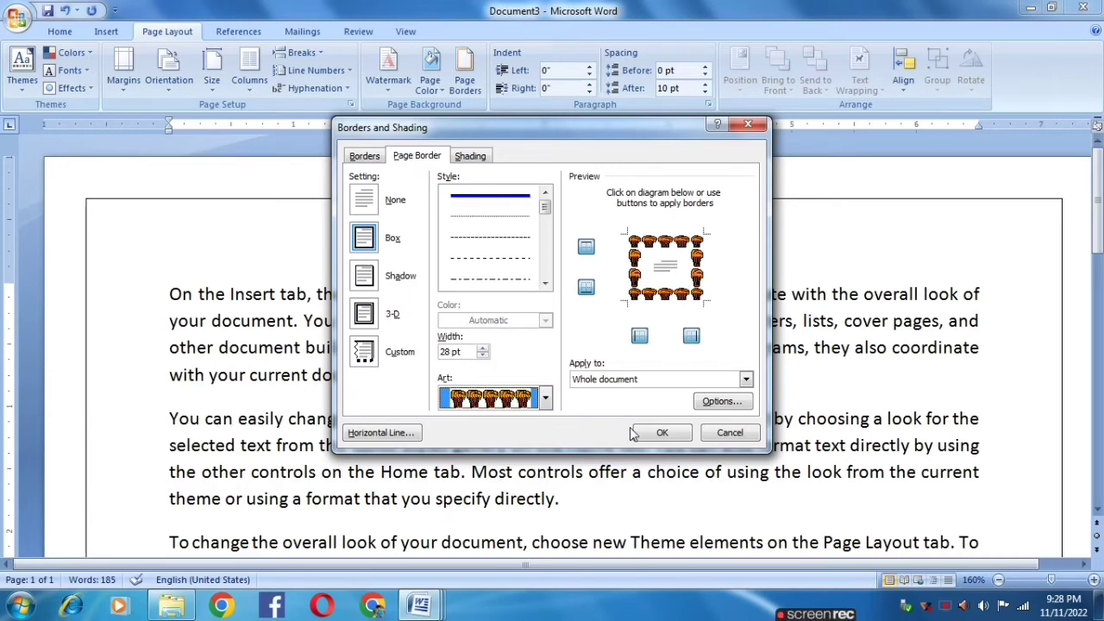
left_click(663, 434)
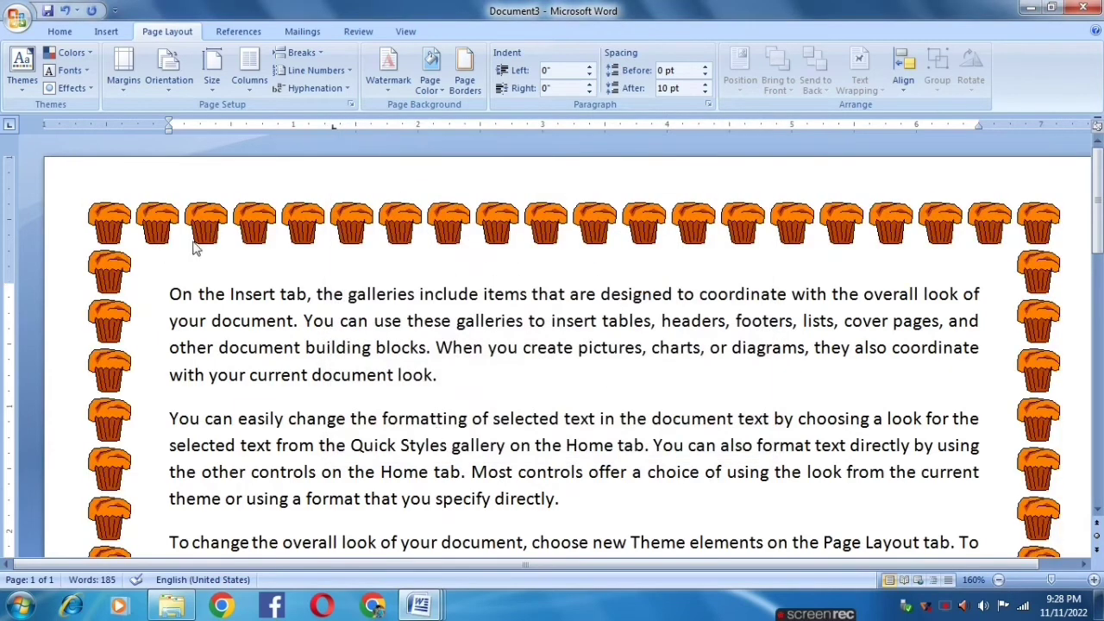
Step: After checking the cupcake border, set the Page Borders setting to None and confirm
scroll(923, 268, "down", 2)
scroll(942, 308, "down", 3)
scroll(949, 314, "down", 4)
scroll(953, 316, "down", 4)
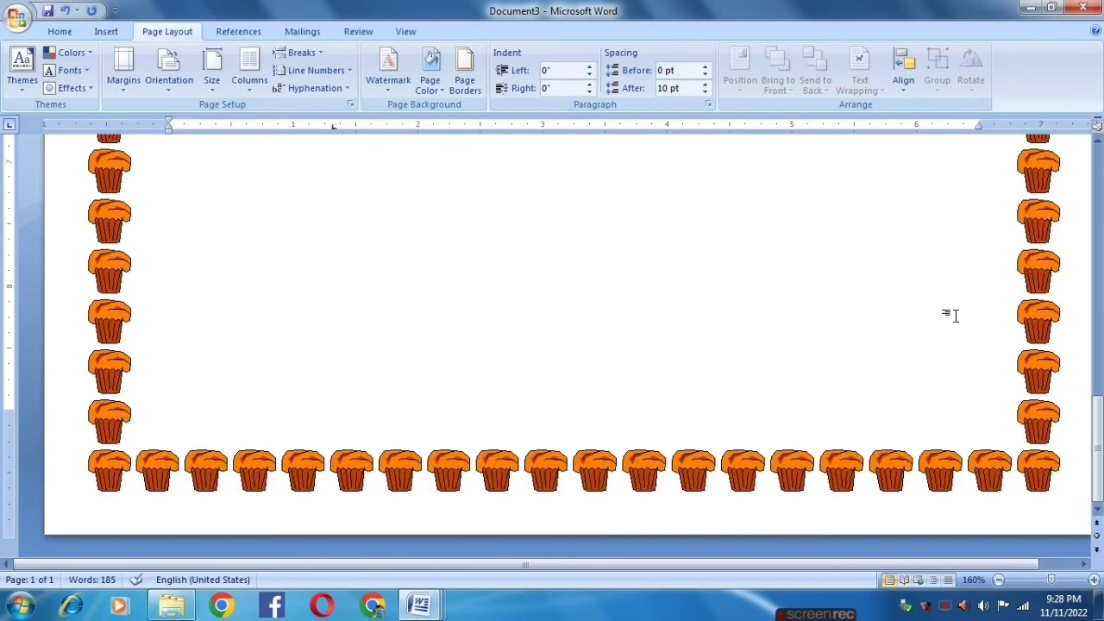
scroll(769, 443, "up", 4)
scroll(976, 432, "up", 3)
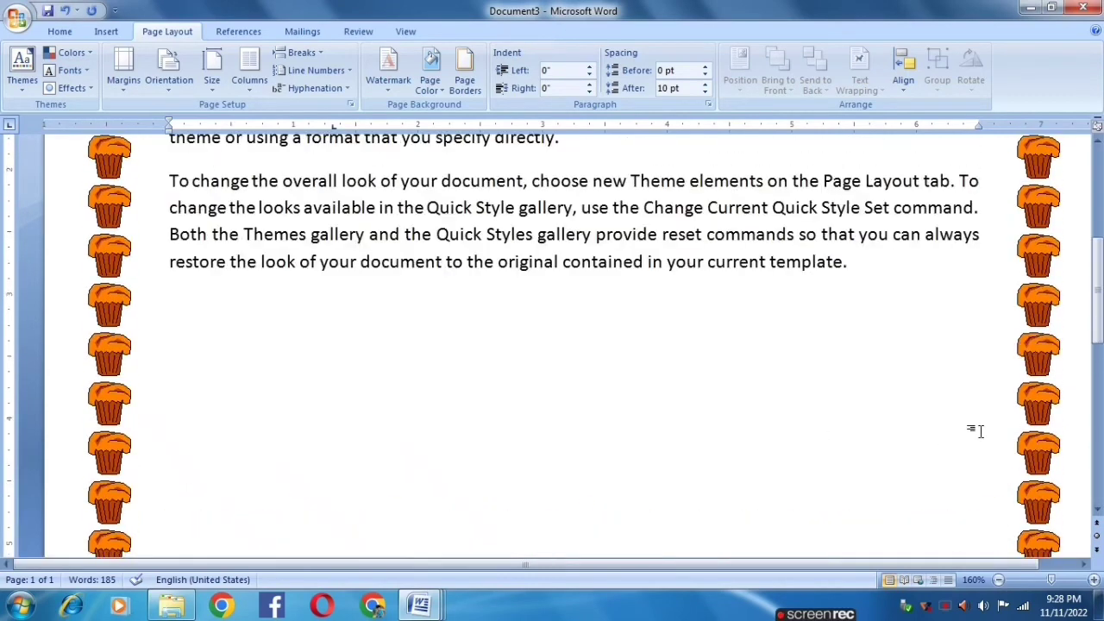
scroll(982, 431, "up", 4)
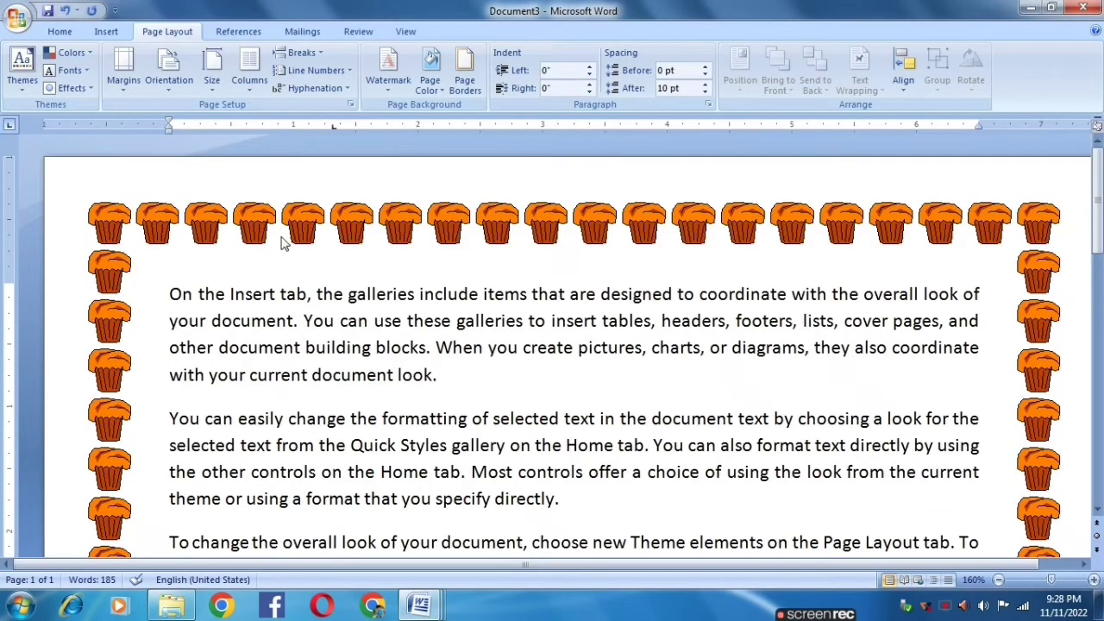
left_click(464, 78)
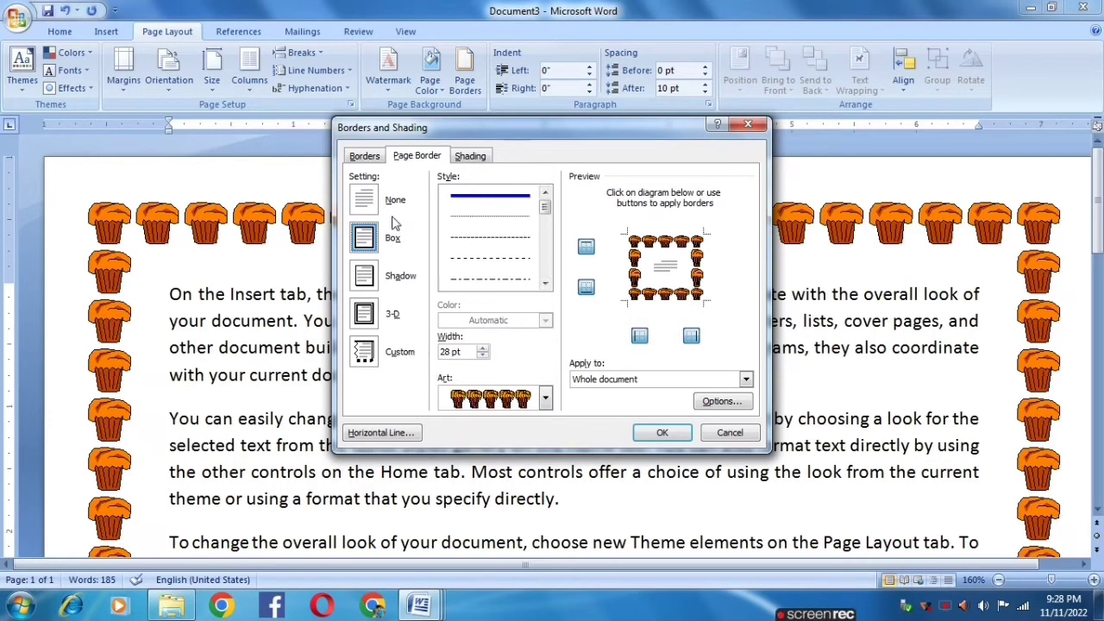
left_click(363, 204)
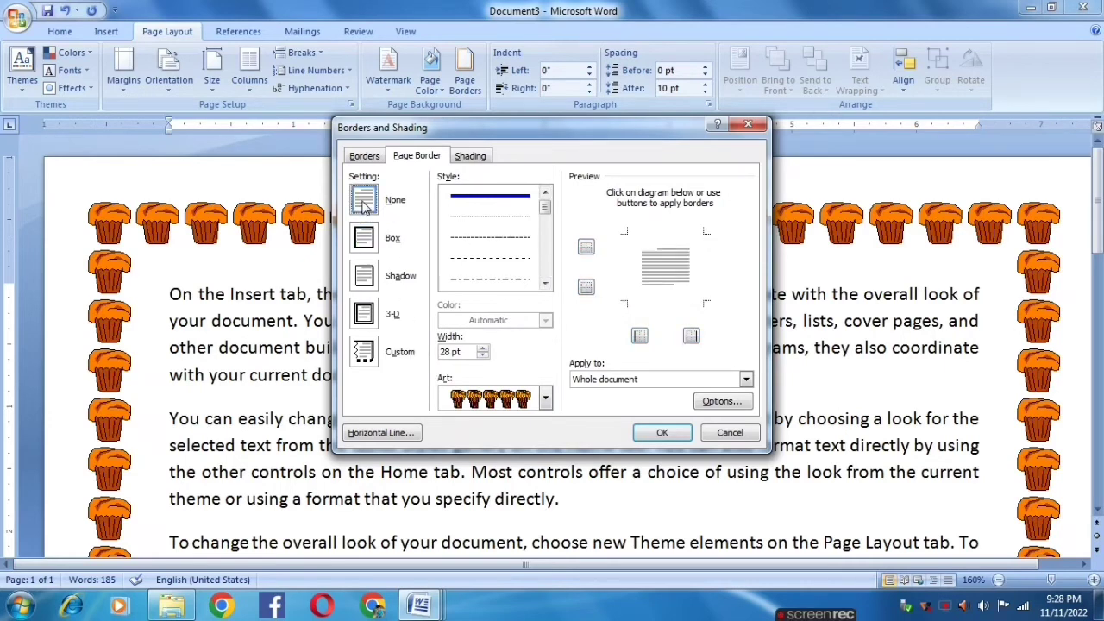
left_click(662, 431)
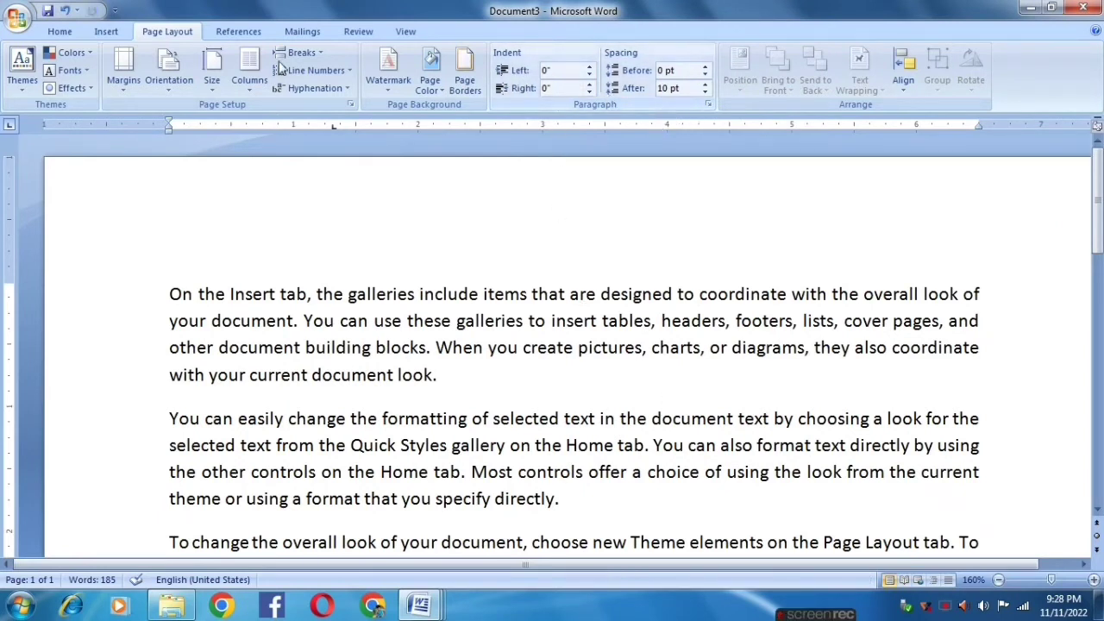
Step: Adjust the left indent (0.6" then 0.1") and right indent (-0.5" then -0.2")
left_click(59, 31)
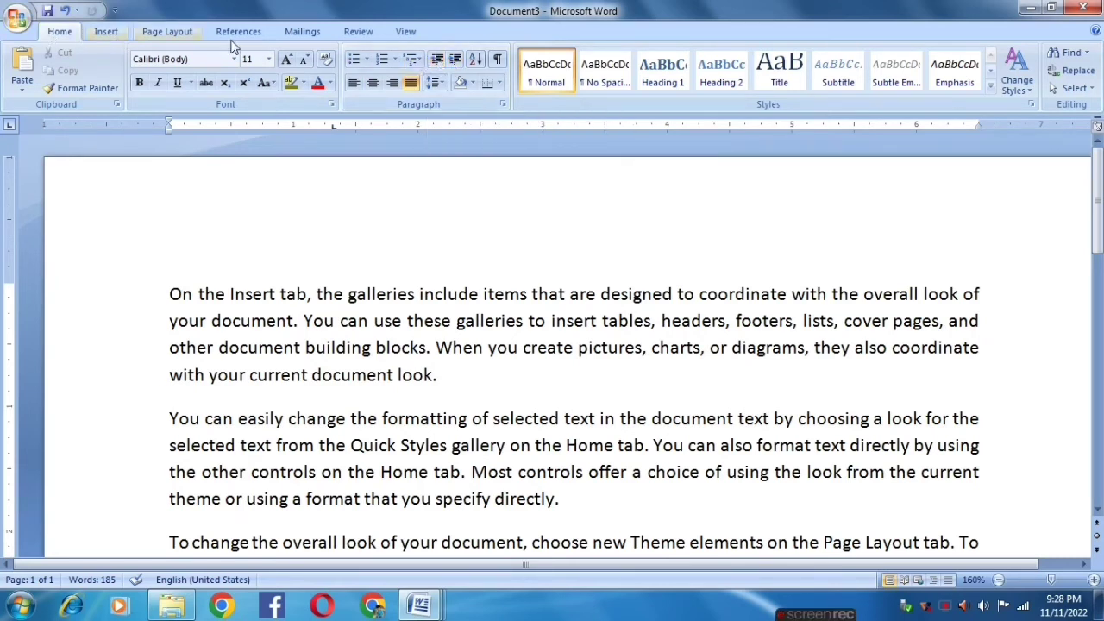
left_click(166, 31)
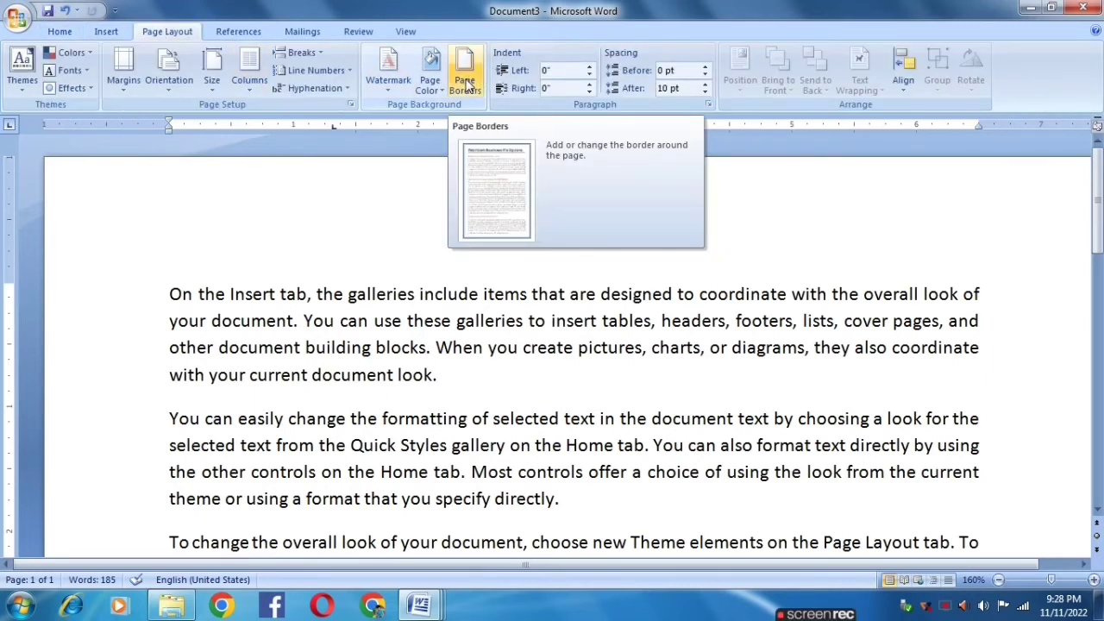
left_click(590, 67)
left_click(590, 67)
left_click(590, 66)
left_click(590, 67)
left_click(590, 67)
left_click(590, 67)
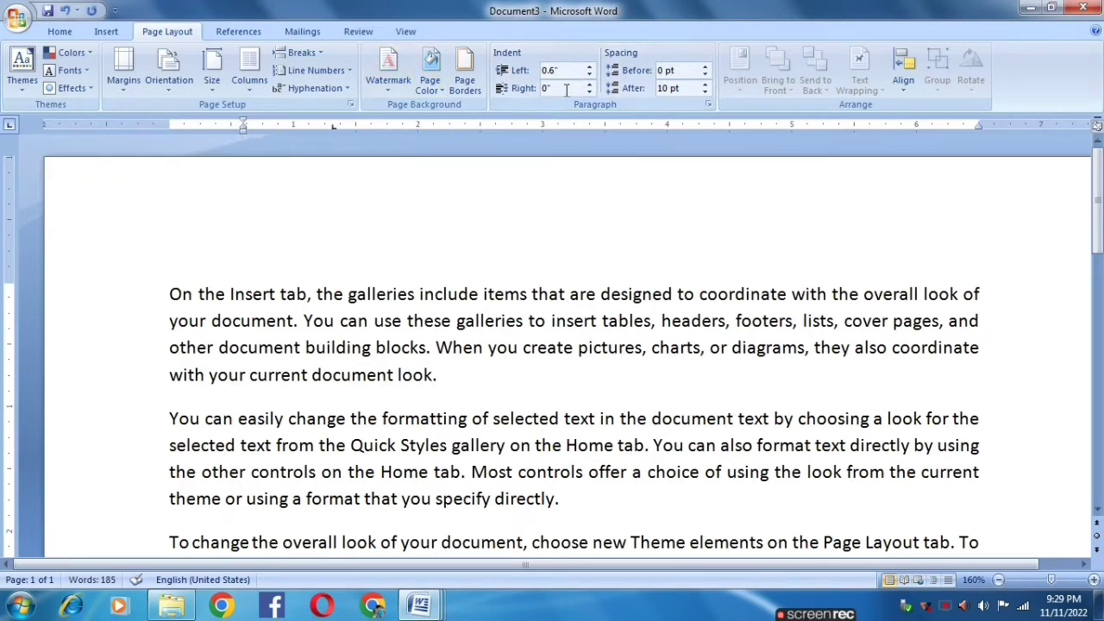
left_click(590, 75)
left_click(590, 75)
left_click(590, 75)
left_click(590, 76)
left_click(590, 75)
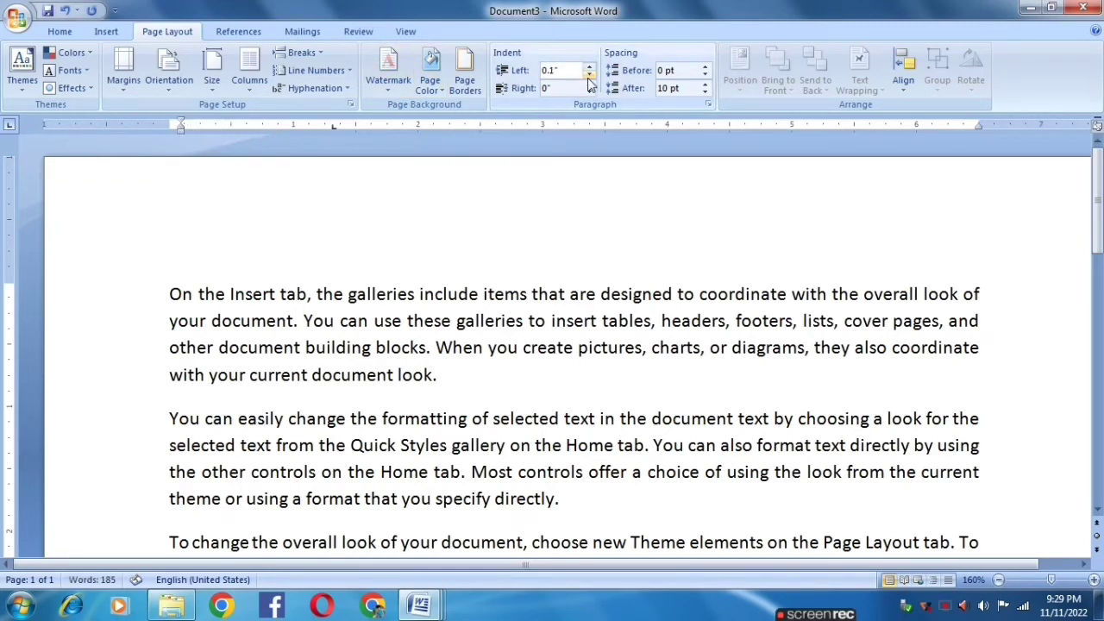
left_click(590, 76)
left_click(589, 91)
left_click(589, 91)
left_click(590, 92)
left_click(589, 91)
left_click(589, 92)
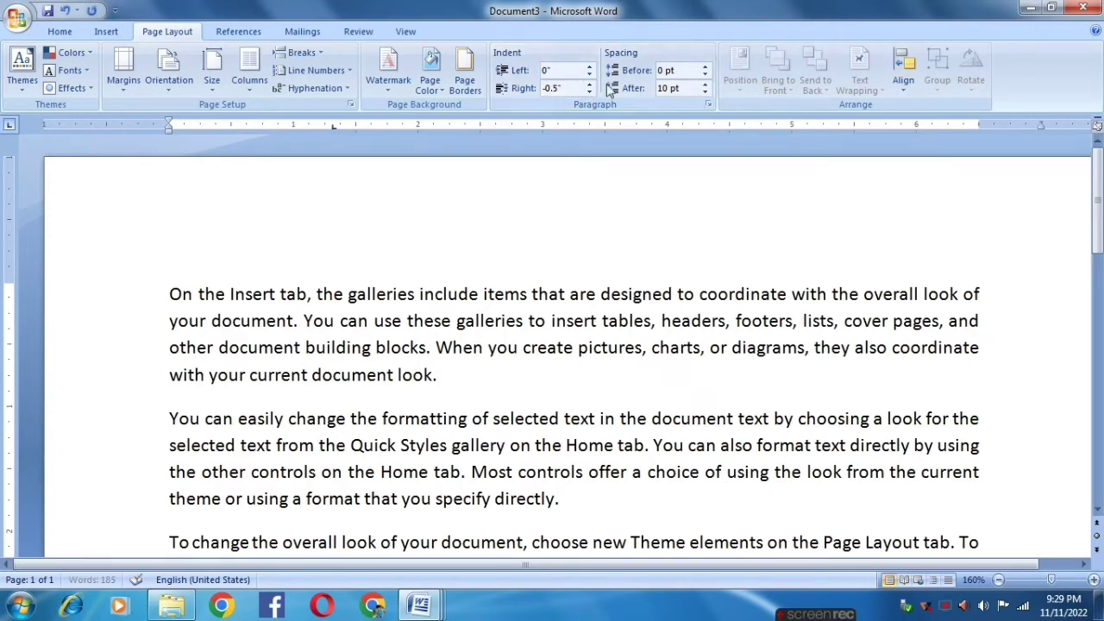
left_click(590, 86)
left_click(590, 87)
left_click(590, 87)
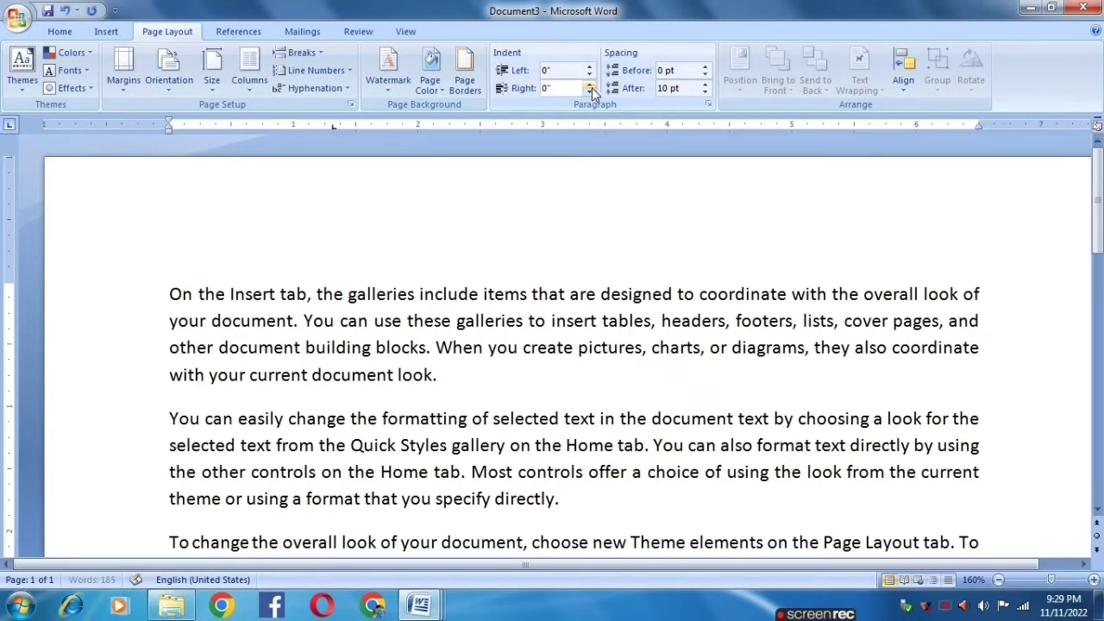
Step: Set the first paragraph's spacing Before to Auto and After to 36 pt
left_click(705, 68)
left_click(705, 67)
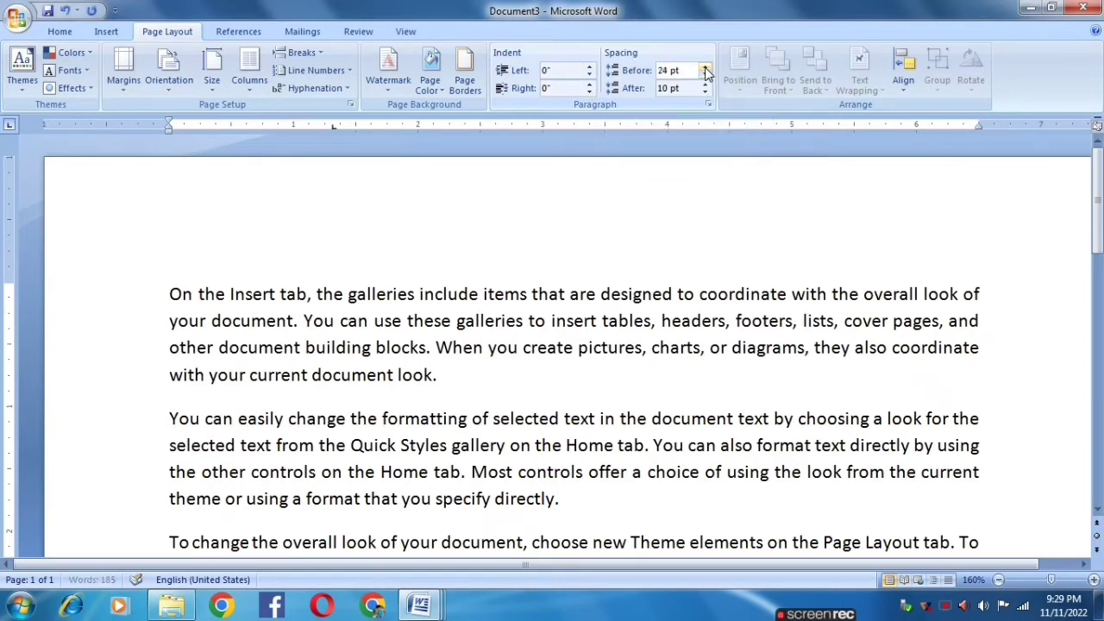
left_click(704, 75)
left_click(705, 75)
left_click(705, 75)
left_click(705, 75)
left_click(705, 75)
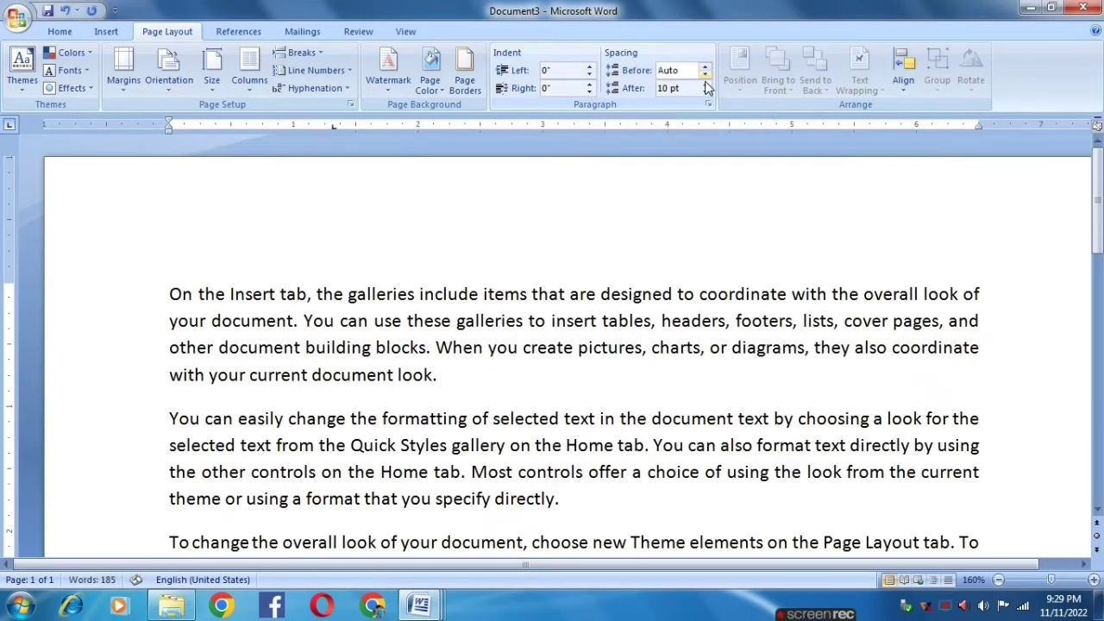
left_click(705, 85)
left_click(703, 86)
left_click(703, 87)
left_click(703, 86)
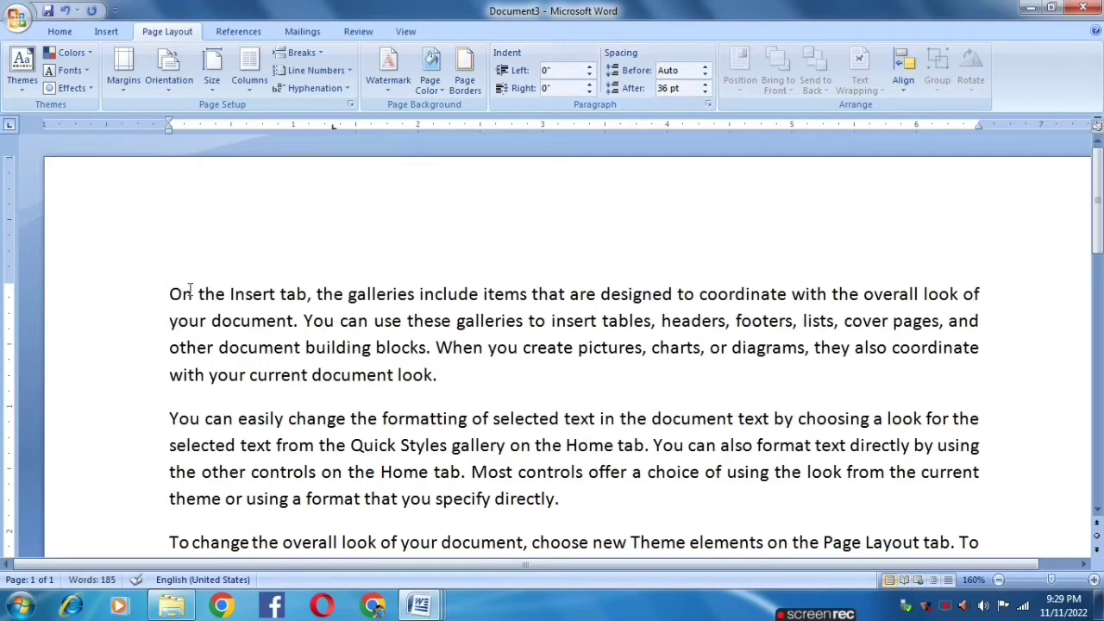
Step: Select all paragraphs and set their spacing Before back to Auto
left_click_drag(167, 292, 604, 553)
scroll(749, 412, "up", 3)
scroll(750, 412, "up", 3)
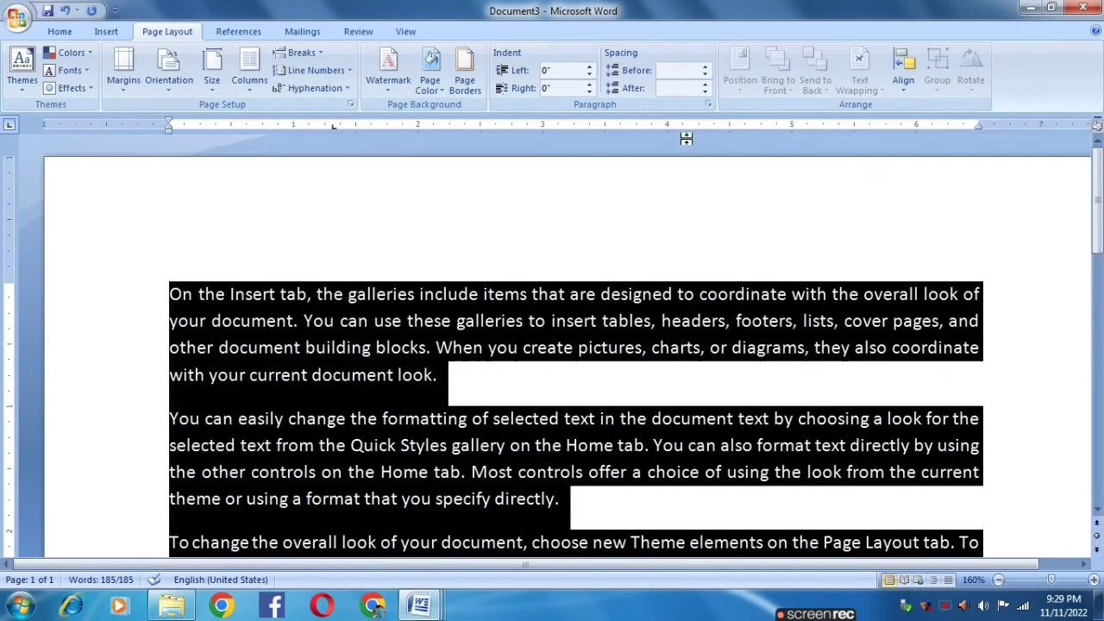
left_click(705, 67)
left_click(705, 67)
left_click(704, 67)
left_click(705, 67)
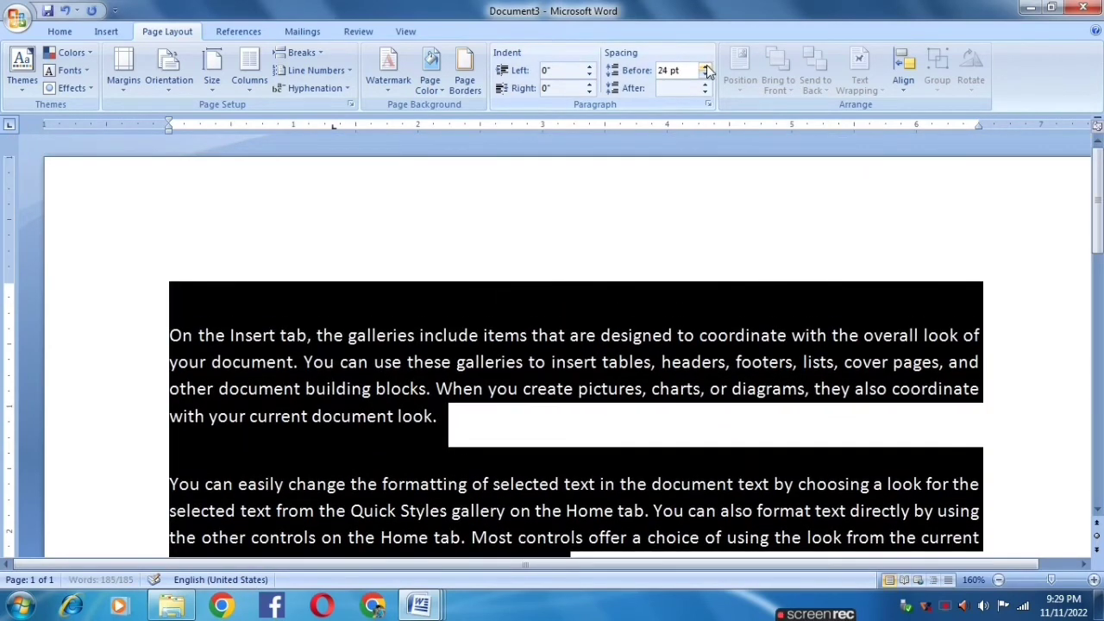
left_click(704, 67)
left_click(705, 67)
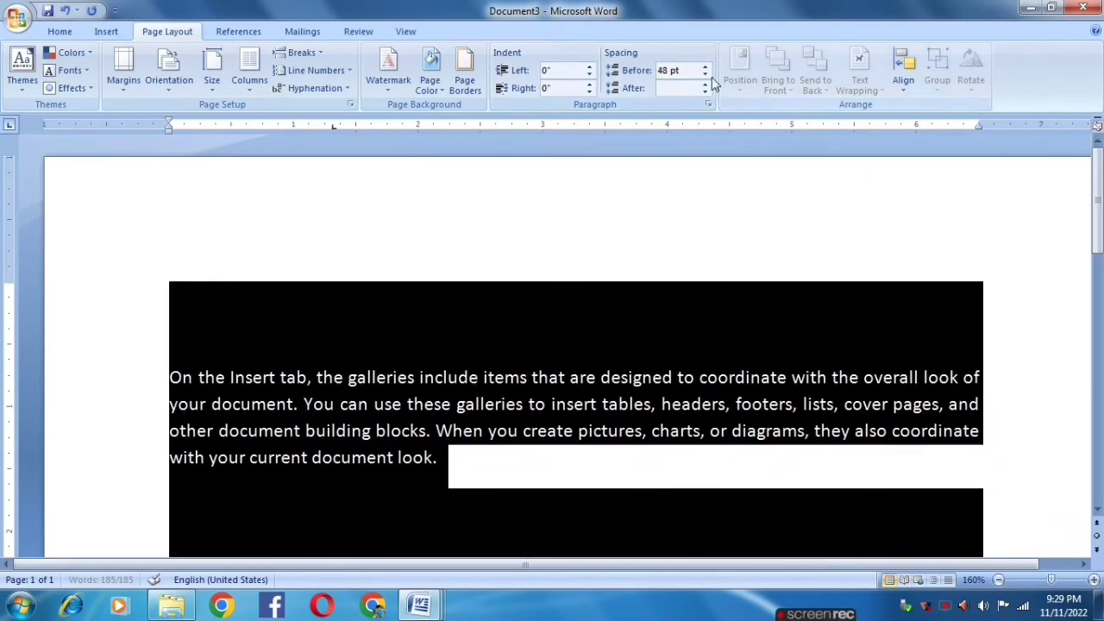
left_click(705, 75)
left_click(705, 75)
left_click(705, 75)
left_click(705, 75)
left_click(705, 75)
left_click(705, 75)
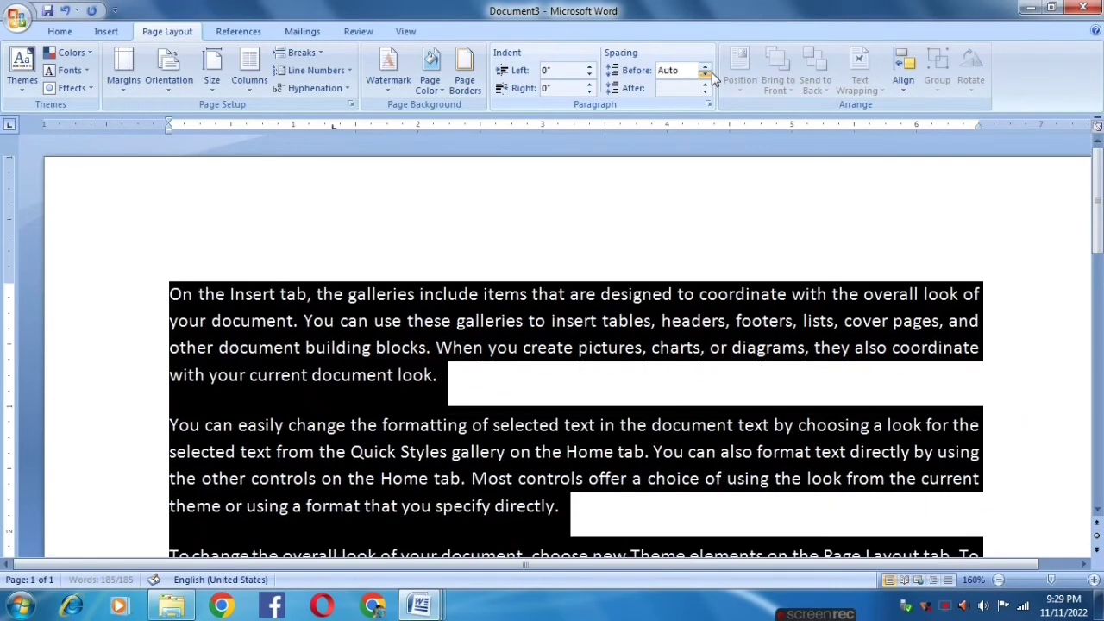
Step: Set the spacing After of the selected paragraphs to 18 pt
left_click(705, 67)
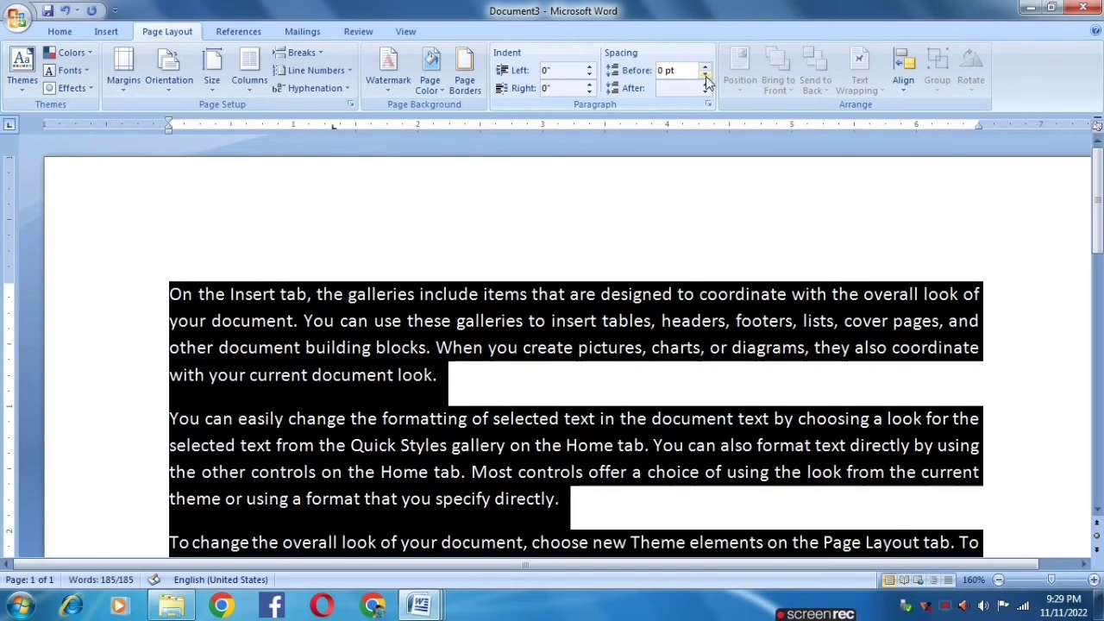
left_click(705, 75)
left_click(705, 92)
left_click(705, 93)
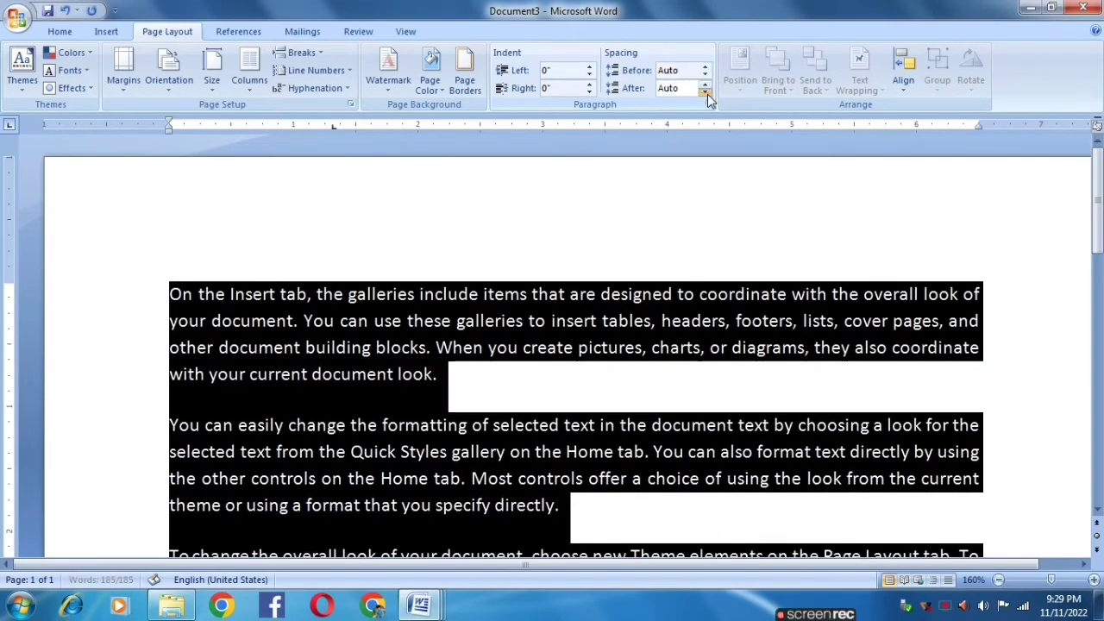
left_click(705, 83)
left_click(705, 84)
left_click(705, 84)
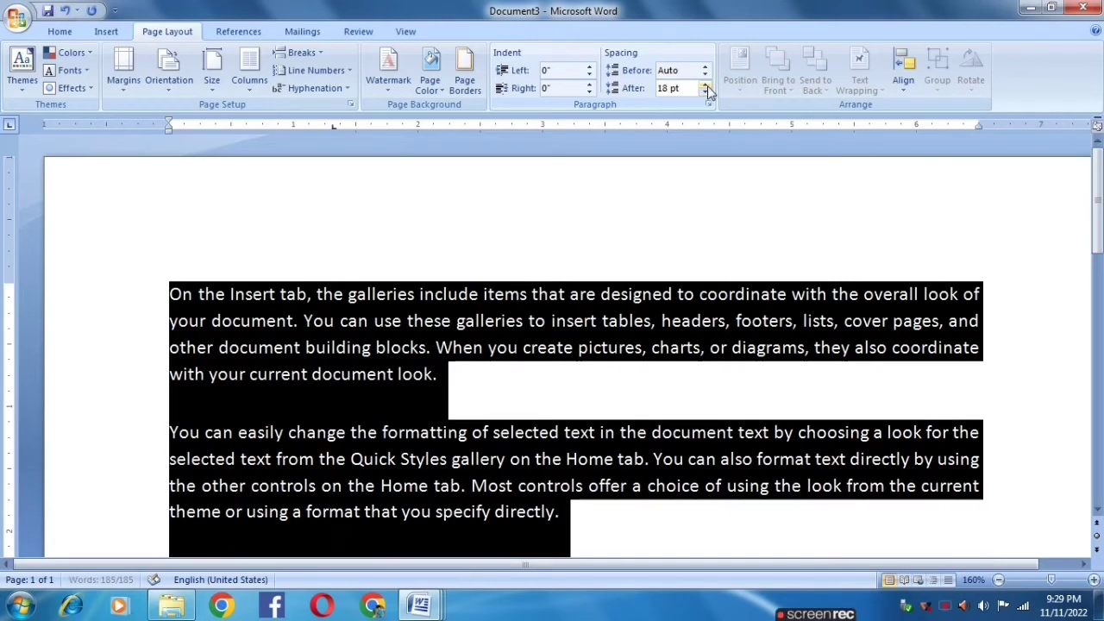
Step: Deselect, then try selecting the first paragraph and then both paragraphs
left_click(449, 431)
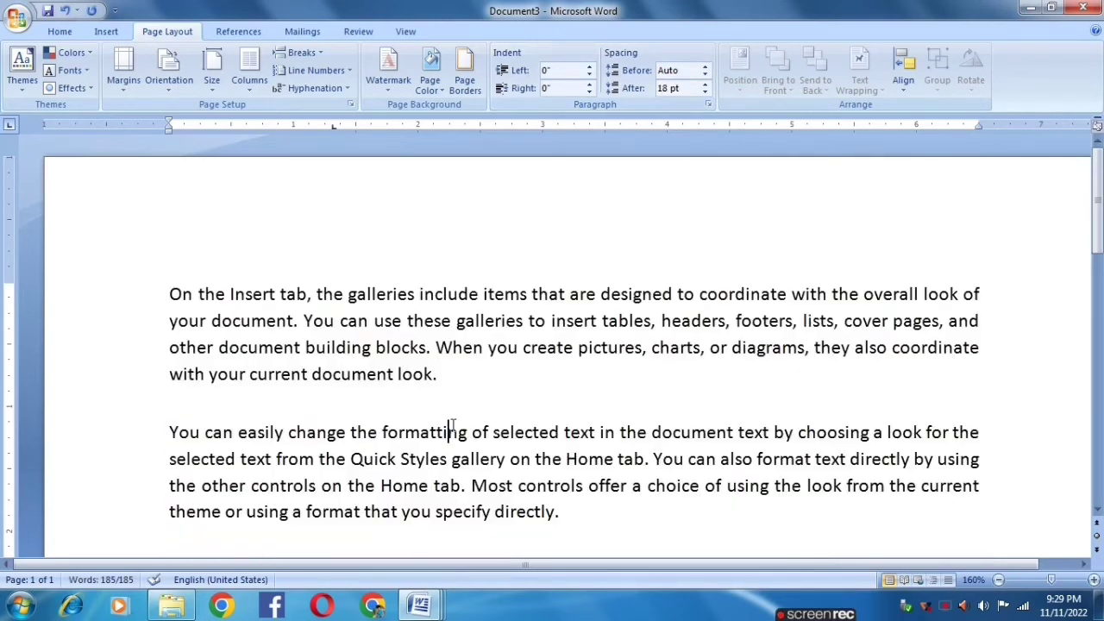
triple_click(545, 320)
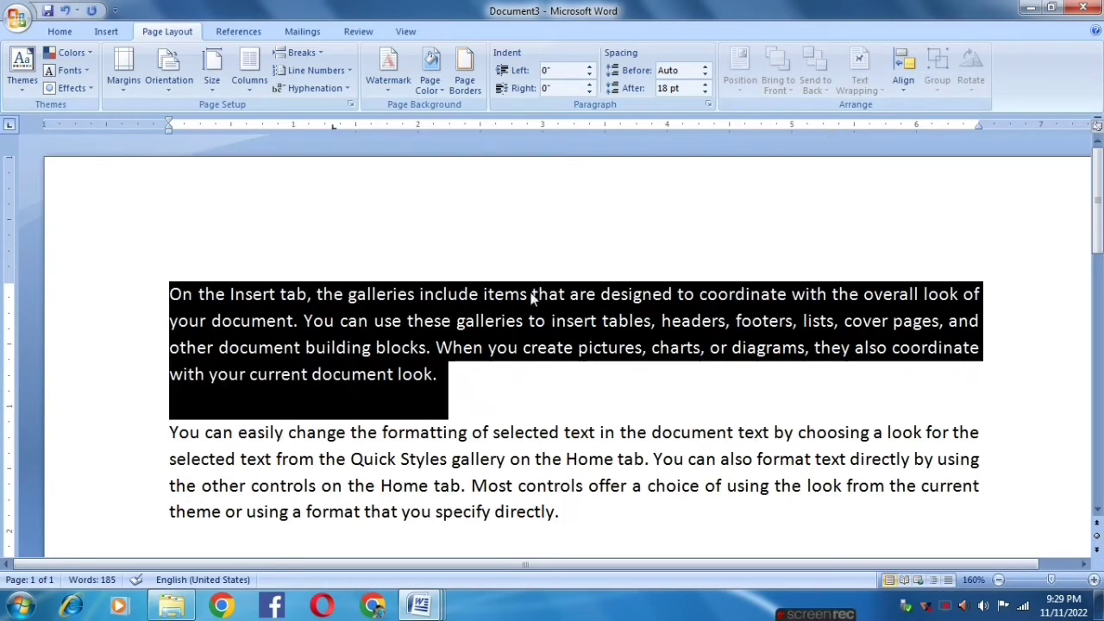
left_click(528, 397)
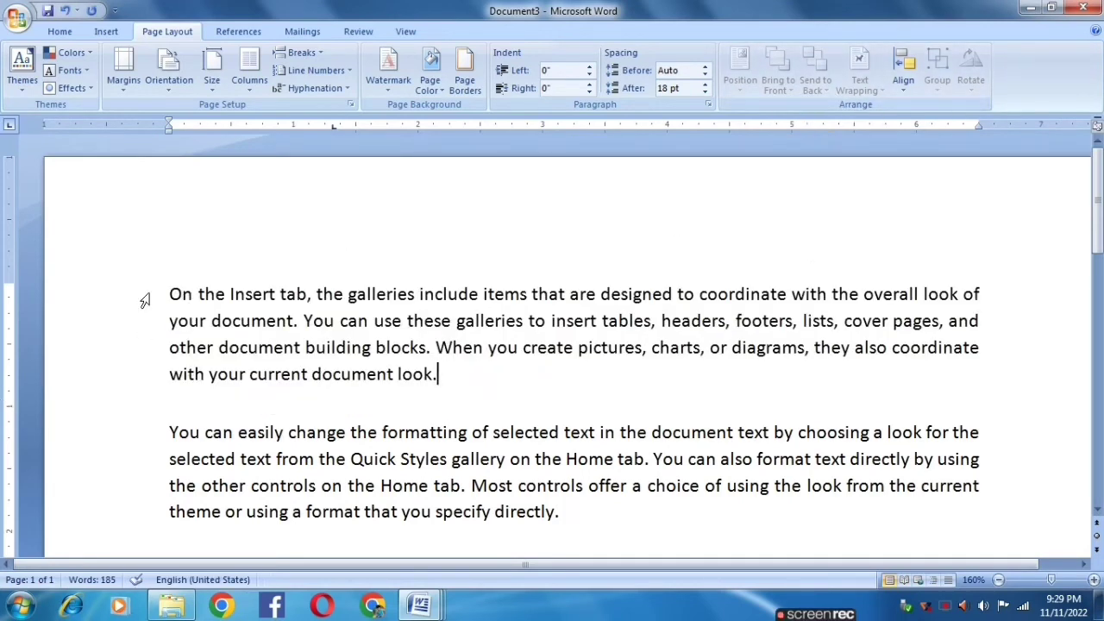
left_click_drag(145, 300, 624, 509)
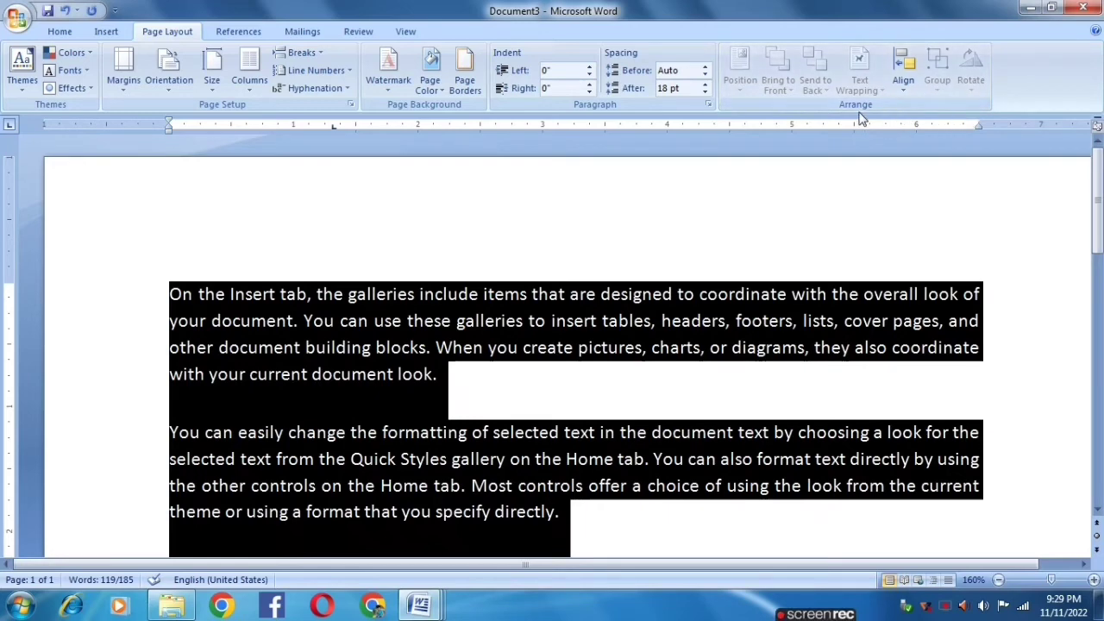
left_click(462, 377)
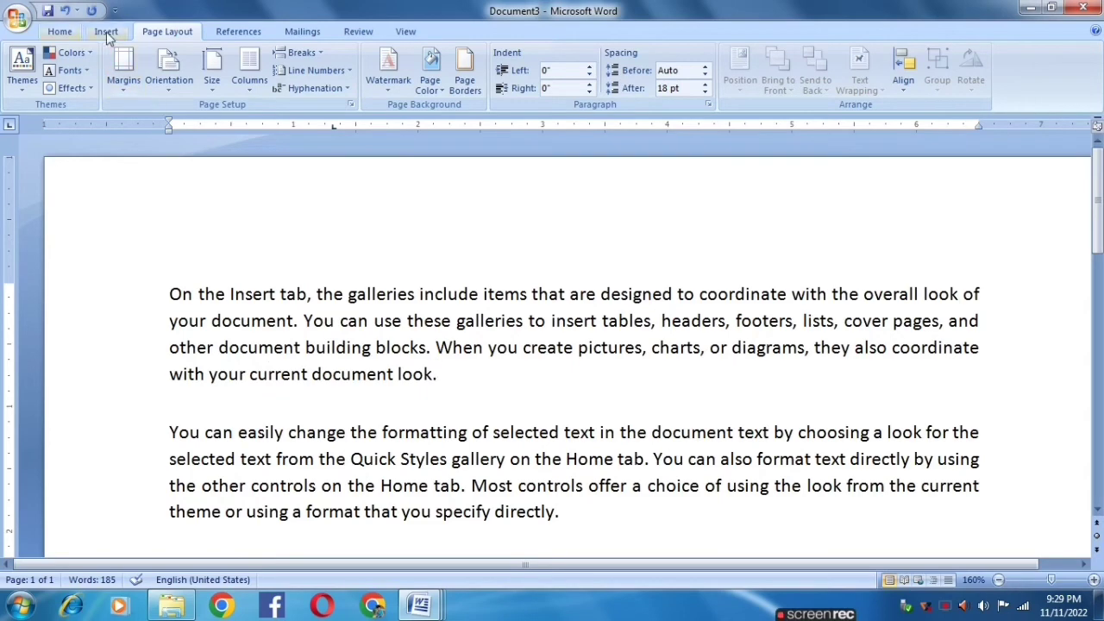
left_click(107, 32)
Step: Cancel the Insert Picture dialog and create blank Document4 with Ctrl+N
left_click(174, 82)
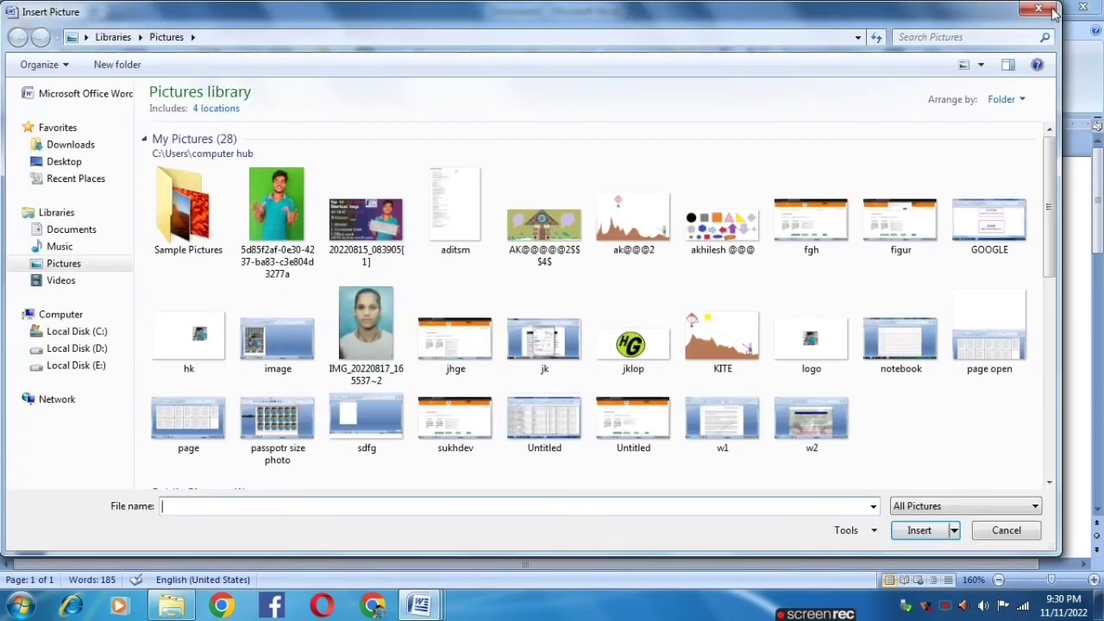
left_click(1049, 10)
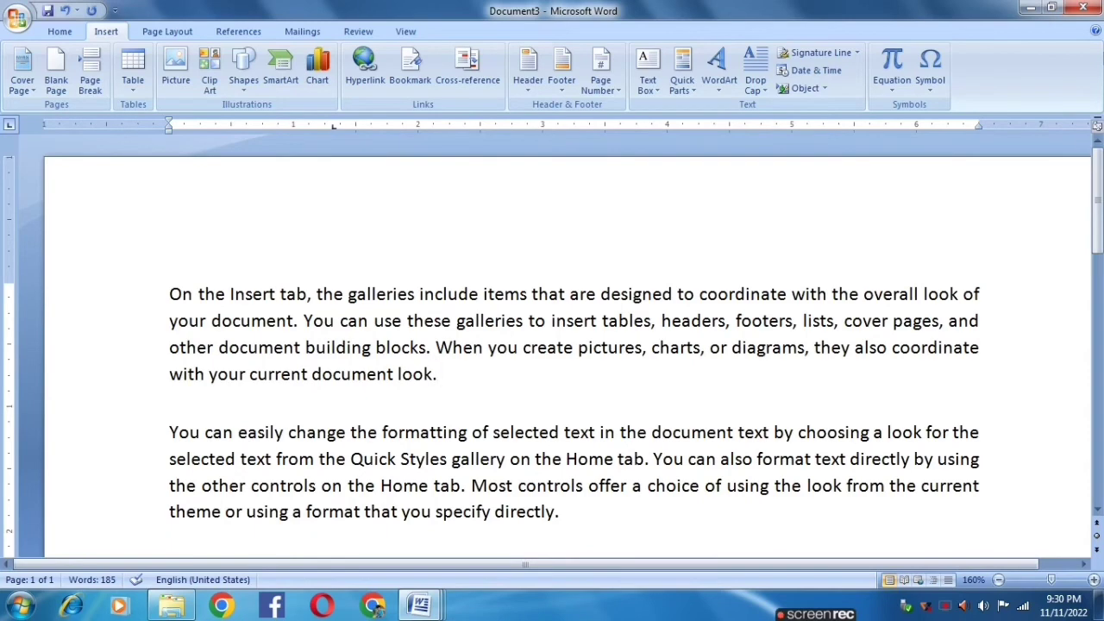
key("ctrl+n")
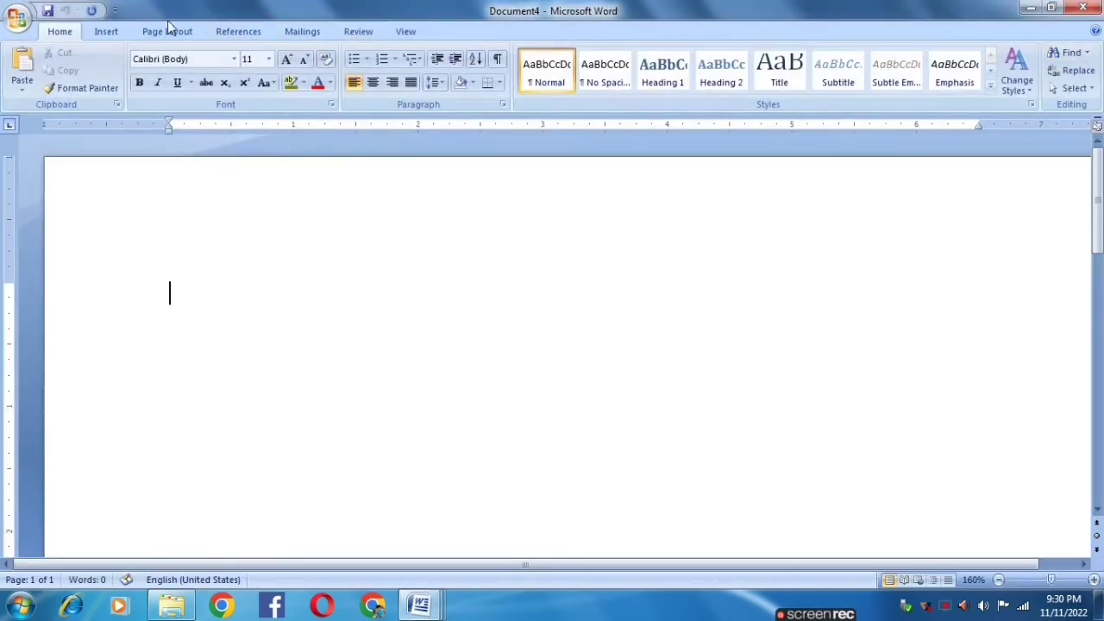
left_click(168, 32)
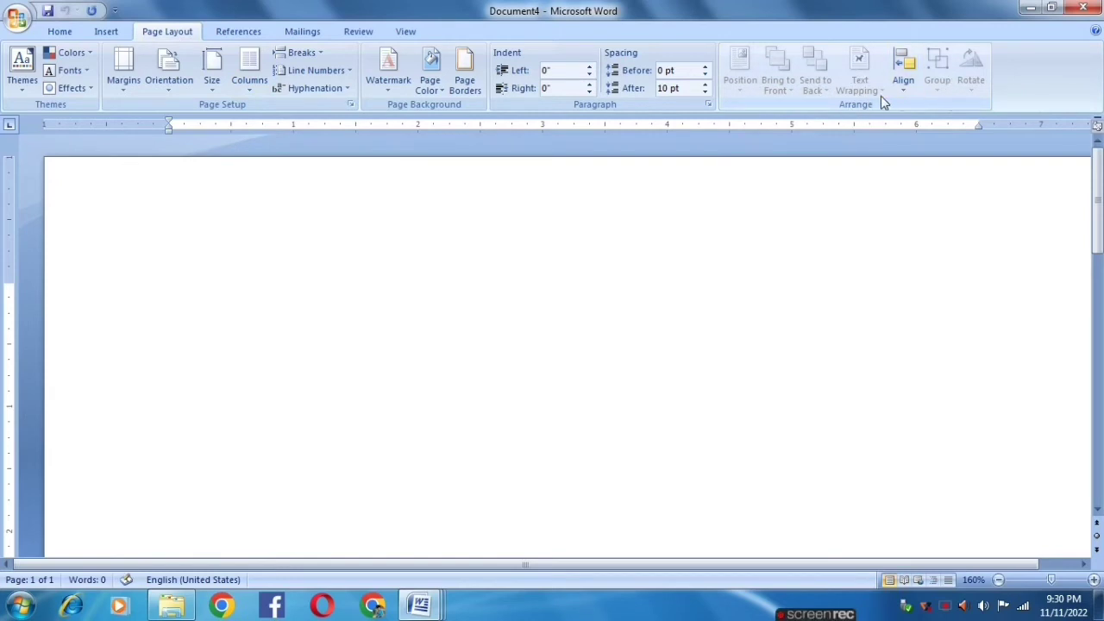
left_click(106, 31)
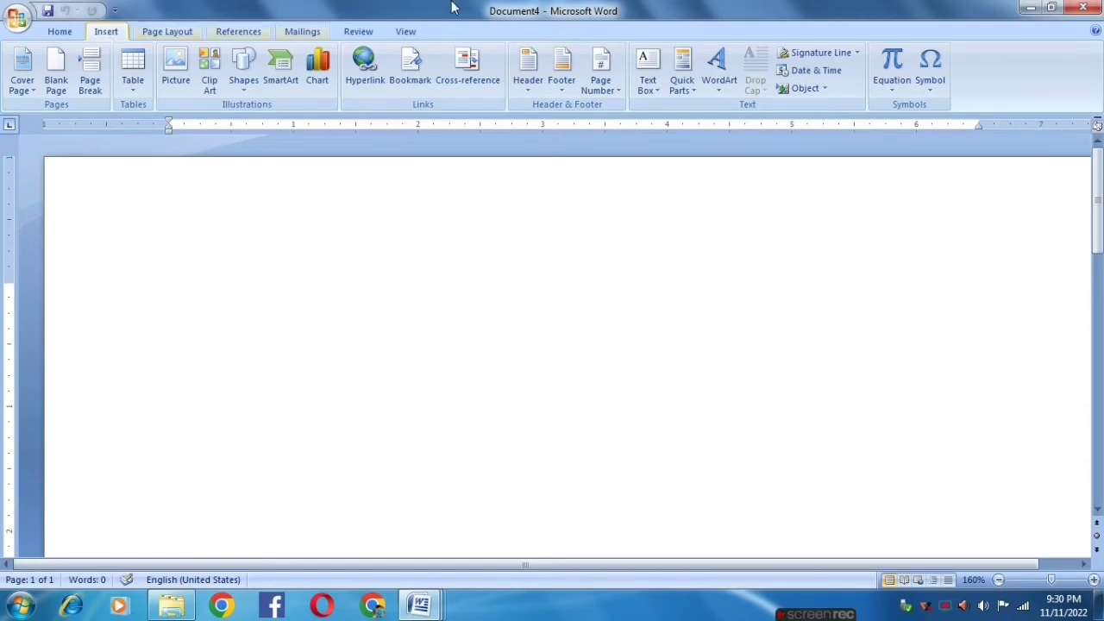
Step: Insert the 20220815_083905 'Top 10 MS Word Shortcut keys' picture from the Pictures library
left_click(176, 73)
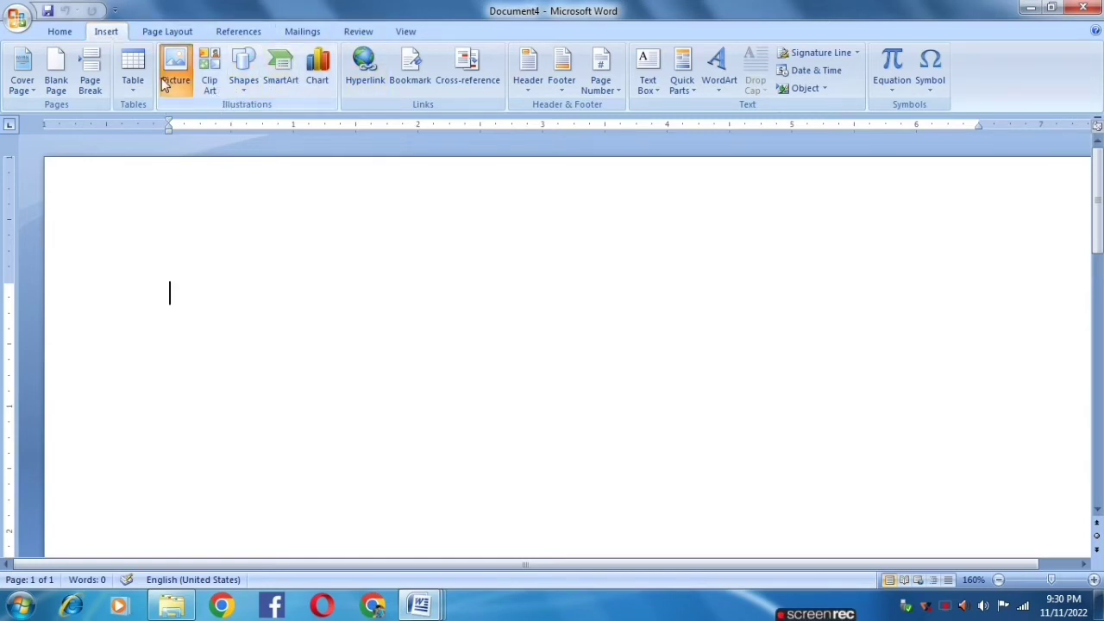
left_click(366, 220)
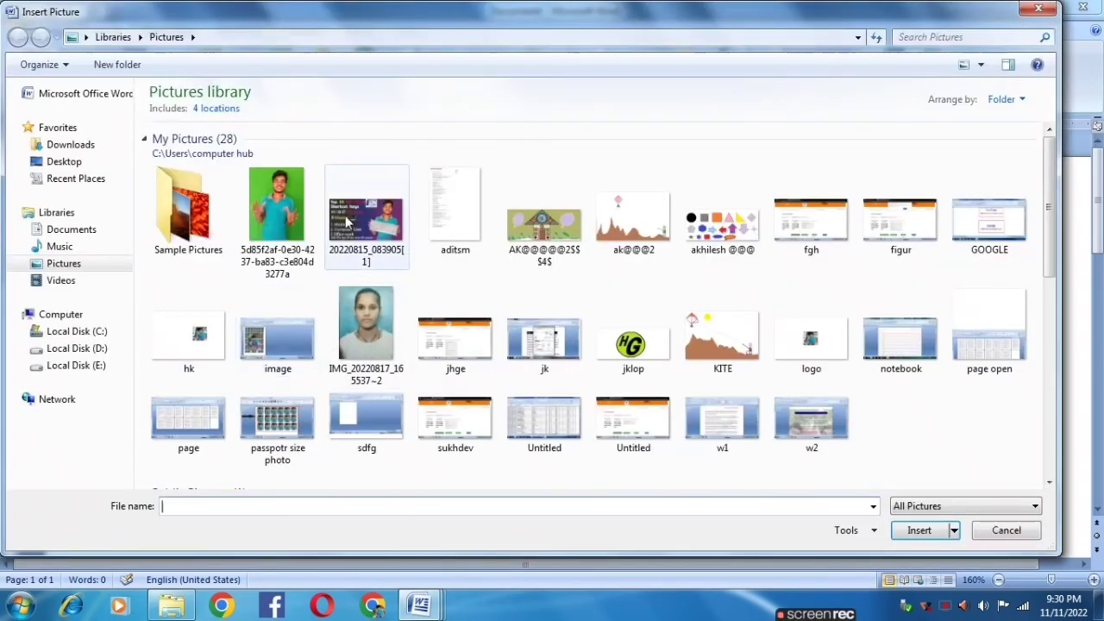
left_click(921, 530)
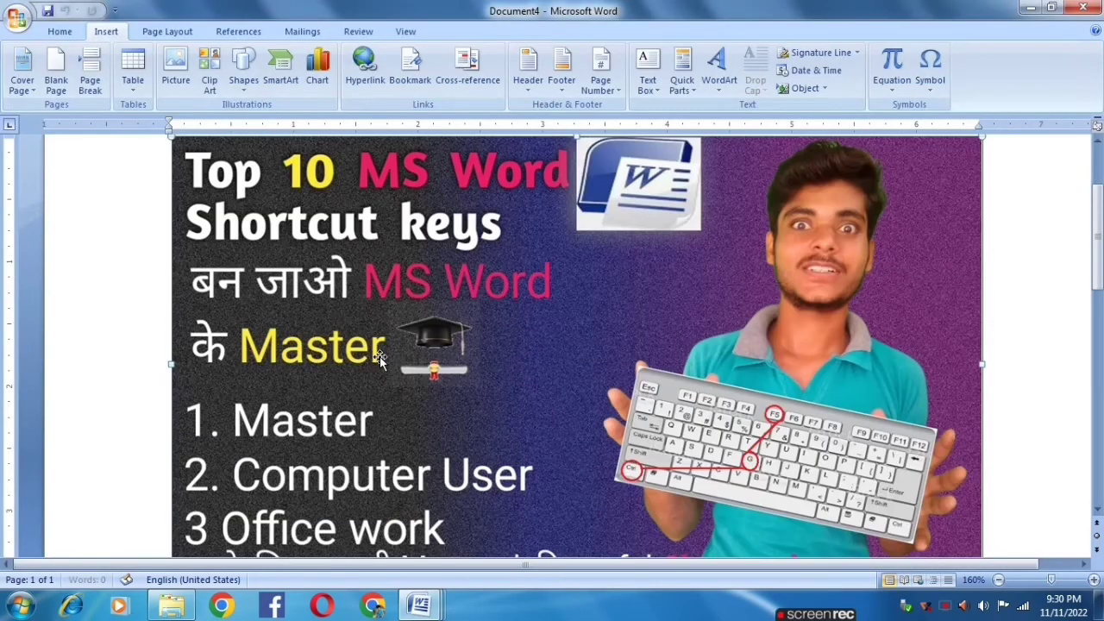
scroll(543, 316, "down", 4)
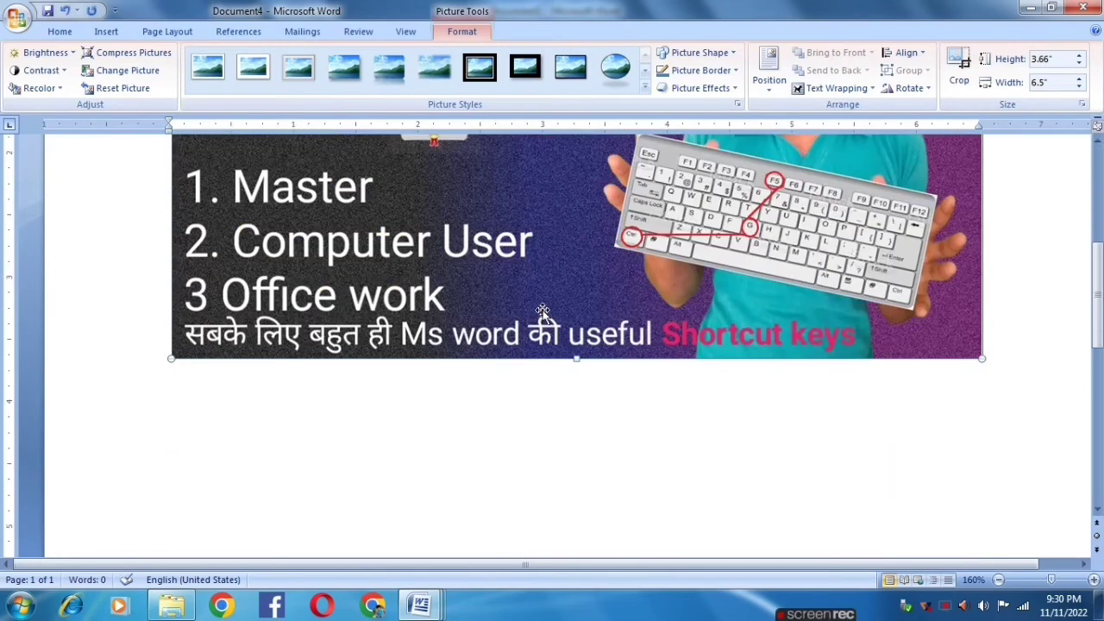
scroll(543, 314, "up", 3)
scroll(552, 293, "up", 3)
scroll(467, 299, "down", 1)
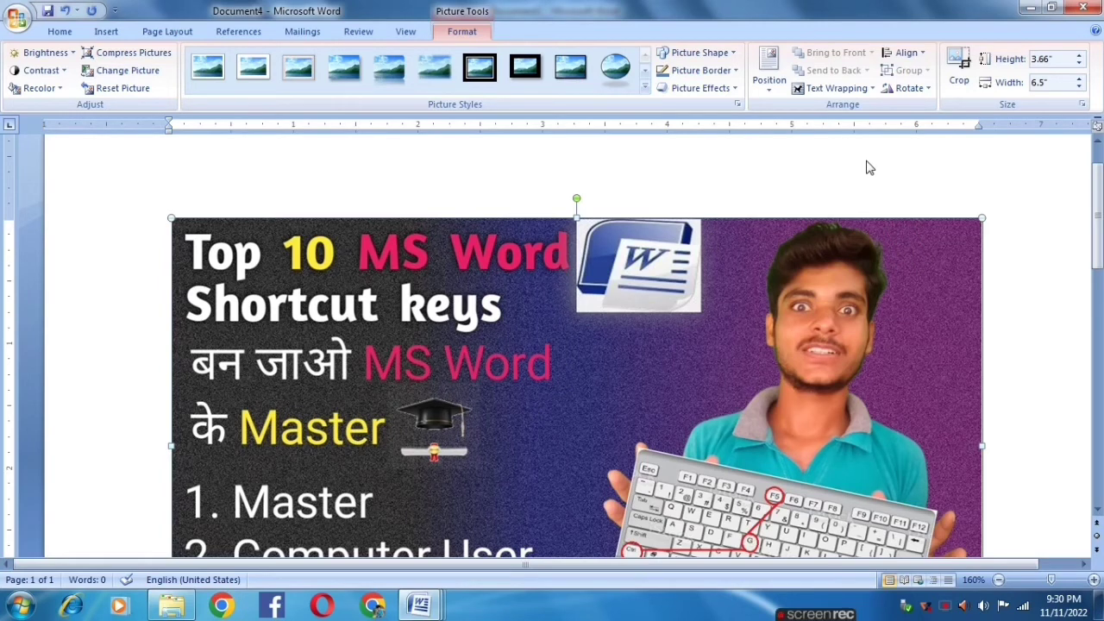
Step: Try dragging the inline picture and view the Position presets without choosing one
left_click_drag(684, 282, 932, 142)
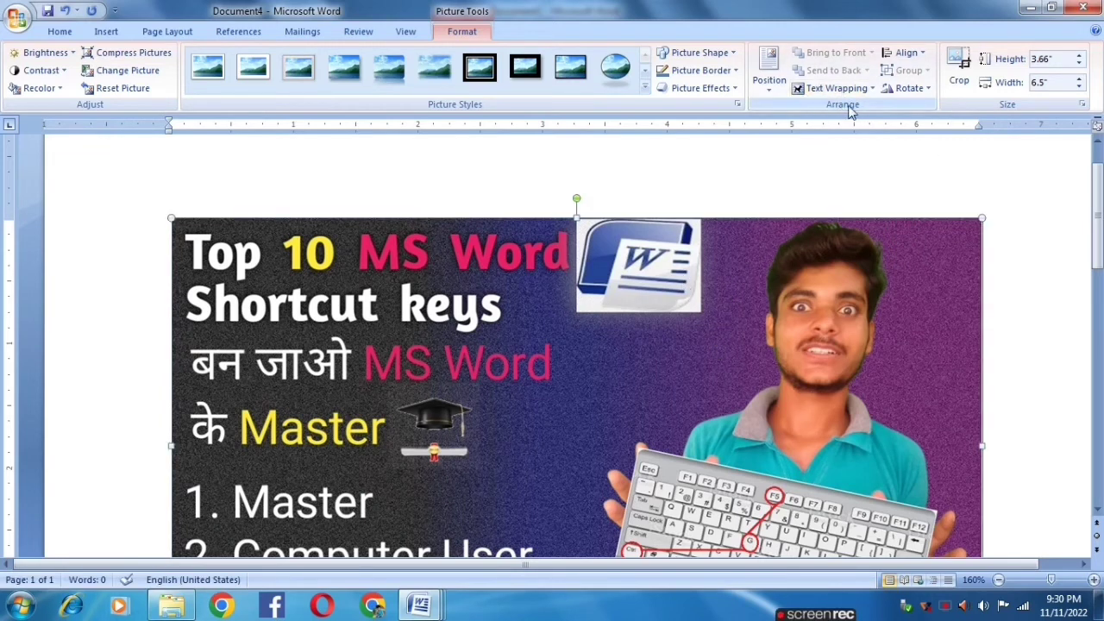
left_click(169, 32)
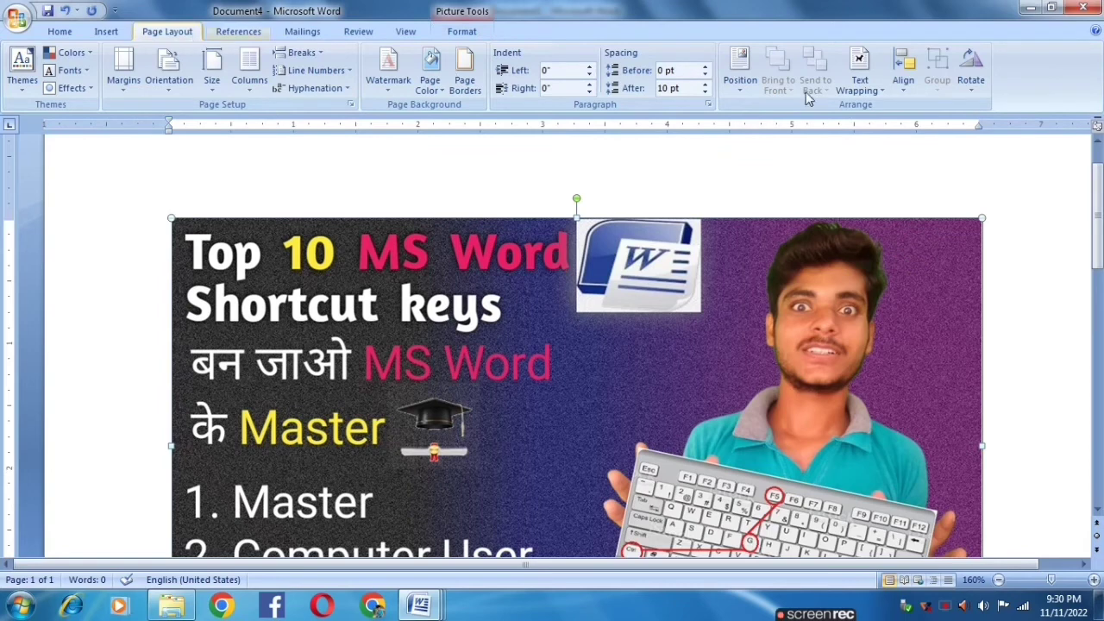
left_click(741, 74)
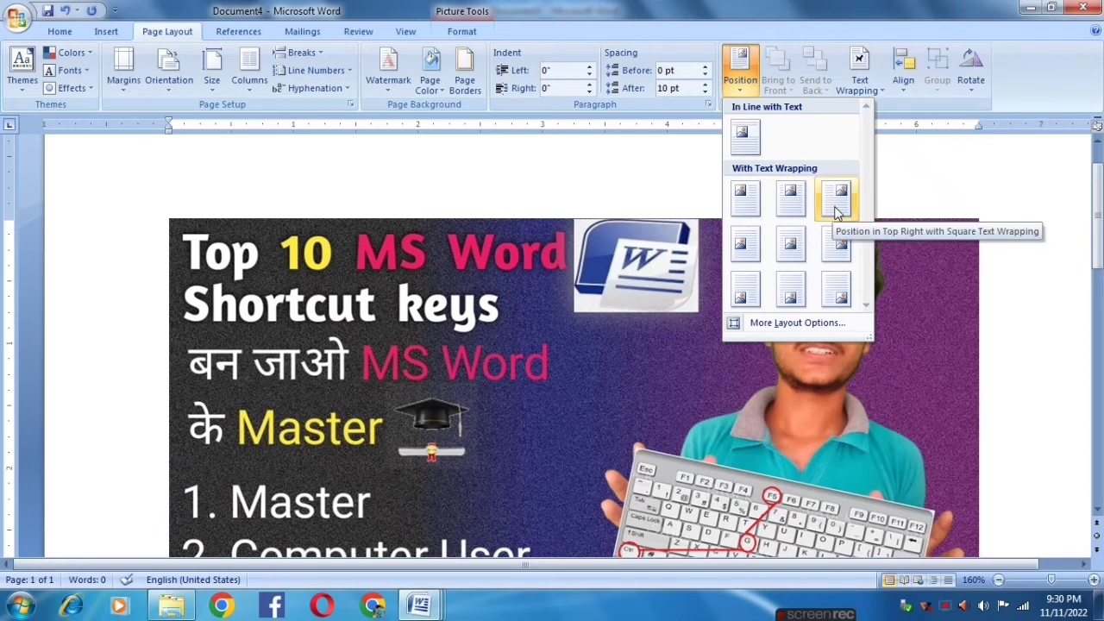
left_click(892, 180)
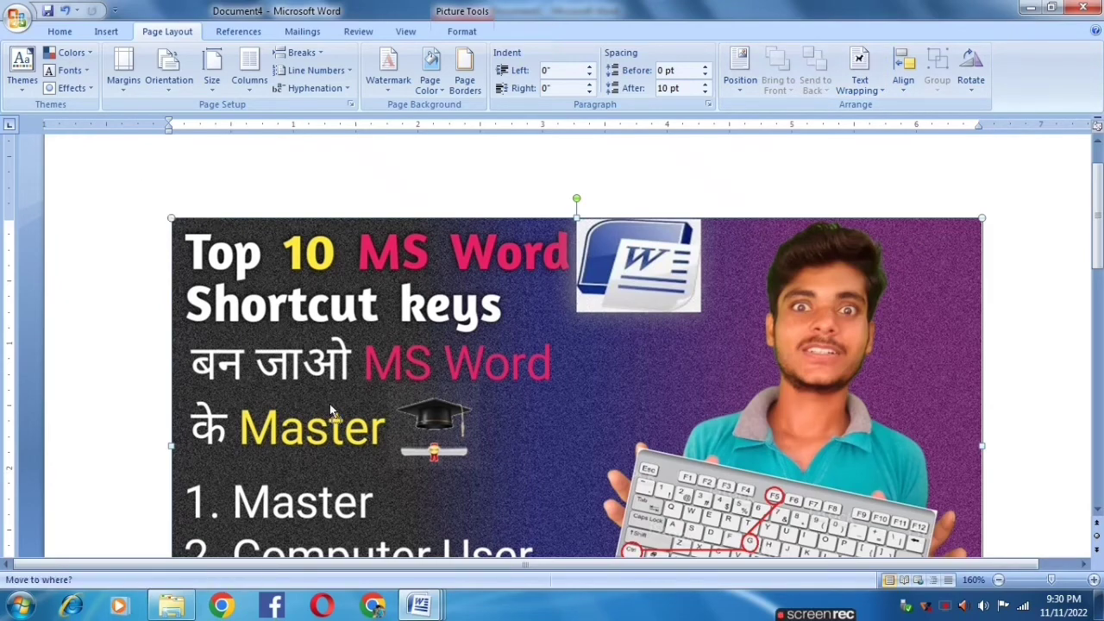
Step: Shrink the picture by its corner to about 3 inches wide, then try moving it
scroll(838, 370, "down", 4)
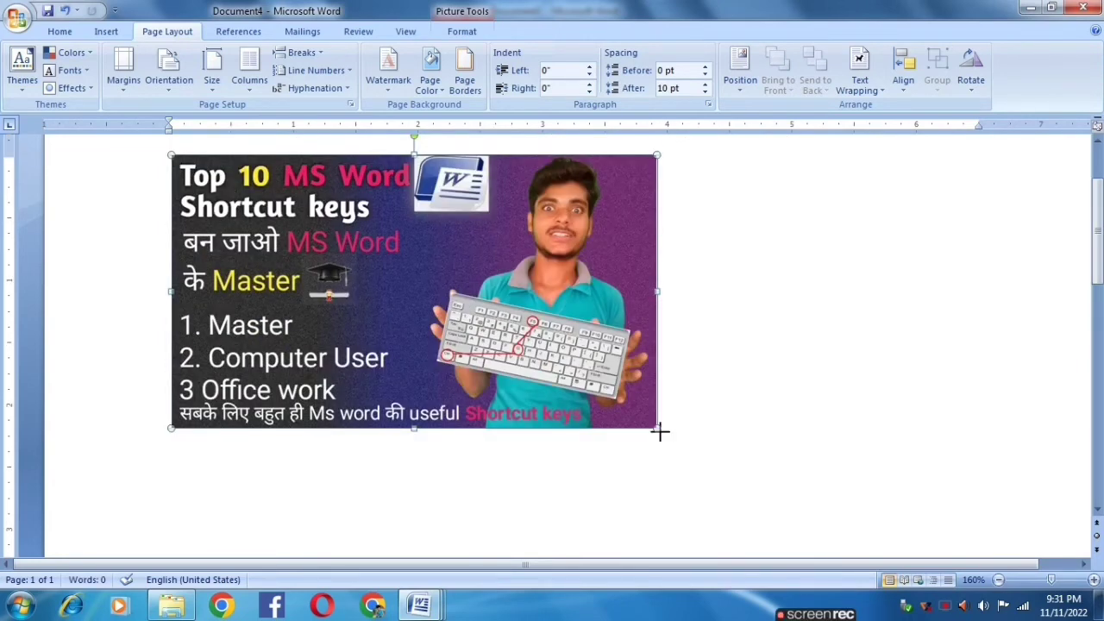
left_click_drag(650, 431, 594, 386)
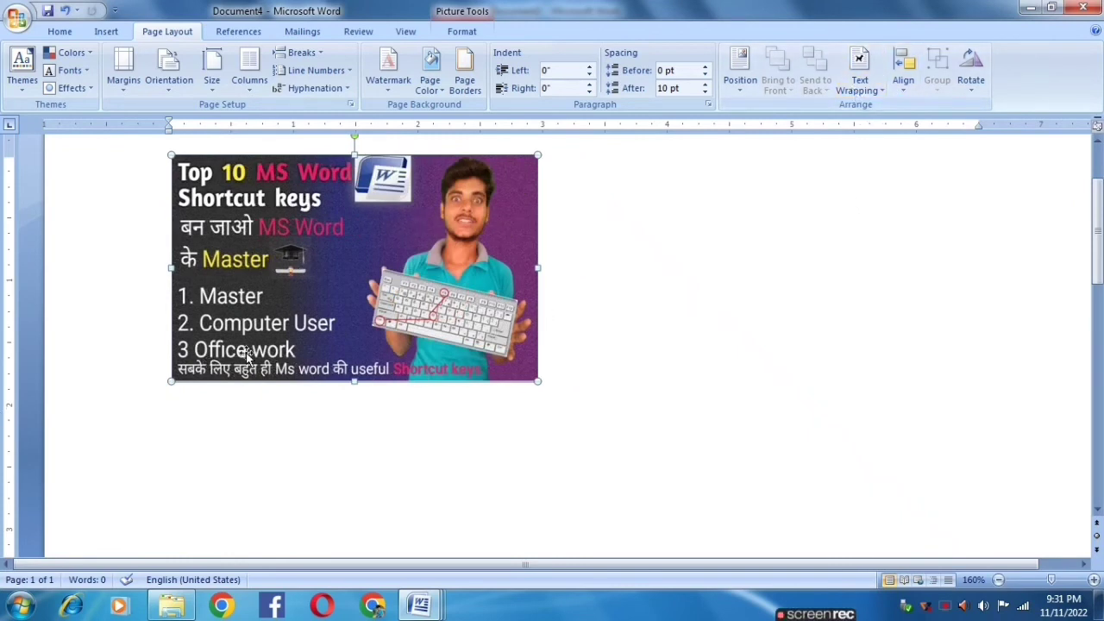
left_click_drag(246, 353, 569, 455)
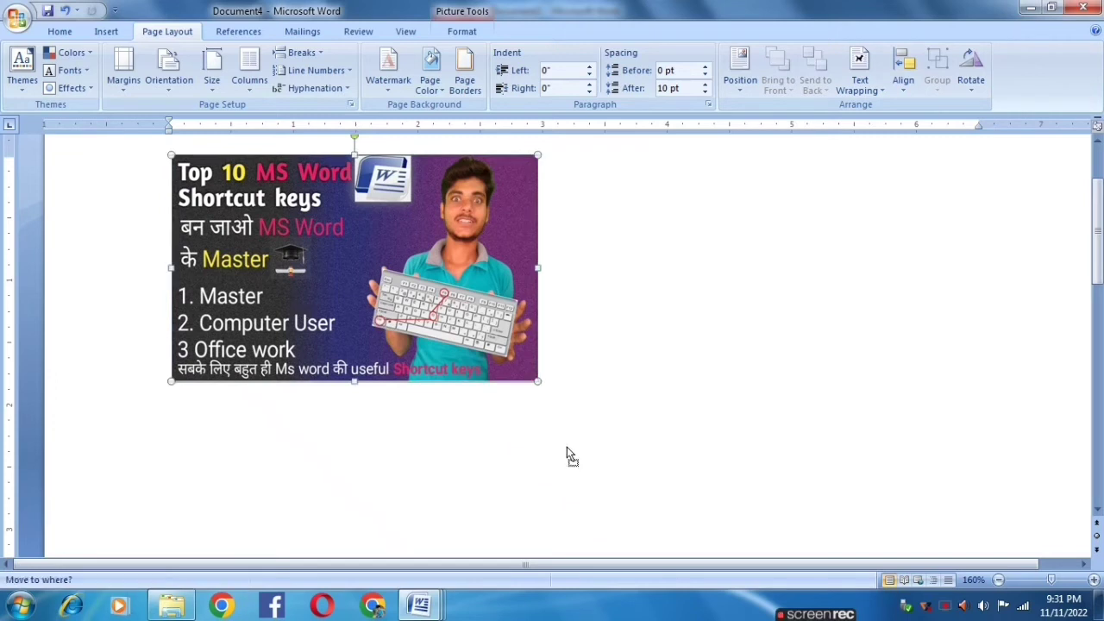
Step: Give the picture Square text wrapping and drag it further down the page
left_click(873, 86)
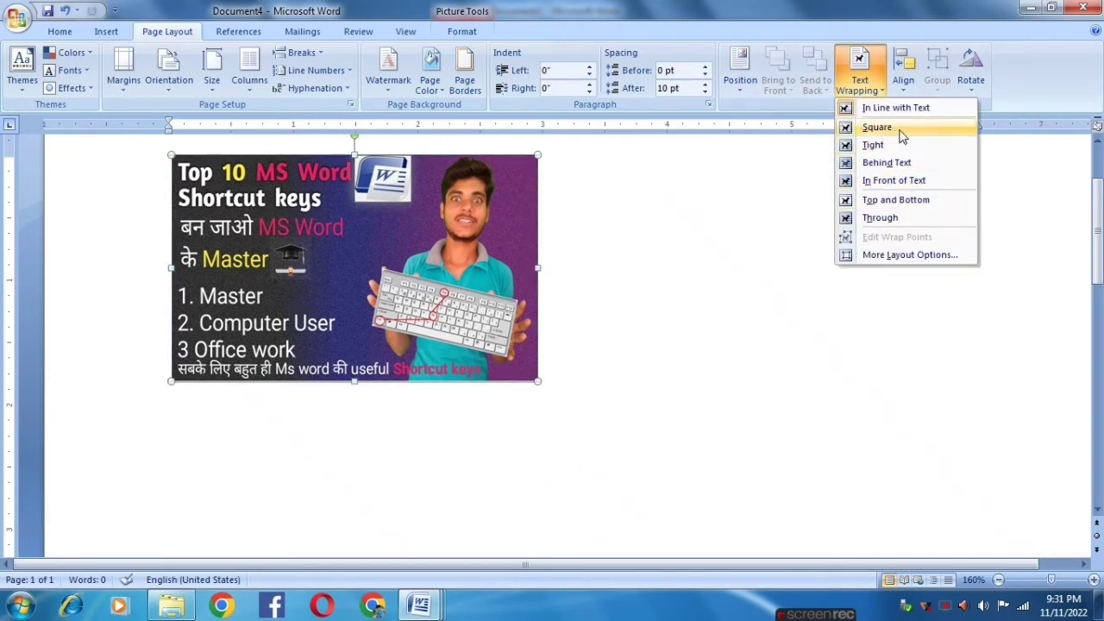
left_click(877, 127)
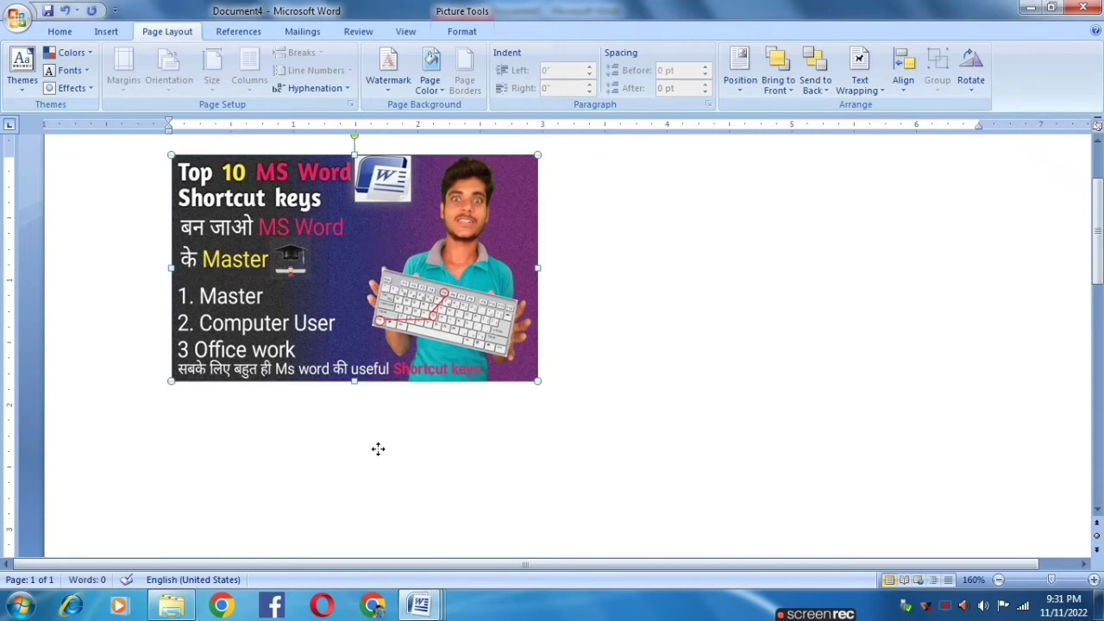
left_click_drag(378, 449, 801, 530)
mouse_move(790, 383)
left_mouse_down()
mouse_move(518, 506)
mouse_move(498, 553)
left_mouse_up()
Step: Insert sample paragraphs at the top with =rand() and drag the picture up among them
left_click(247, 231)
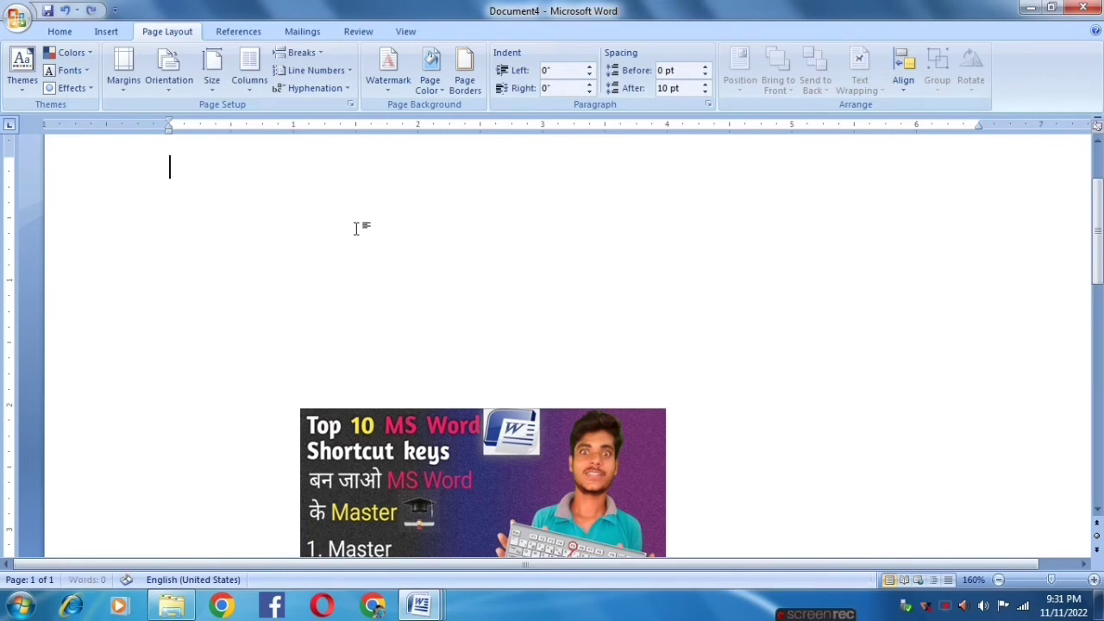
type("=")
type("rand")
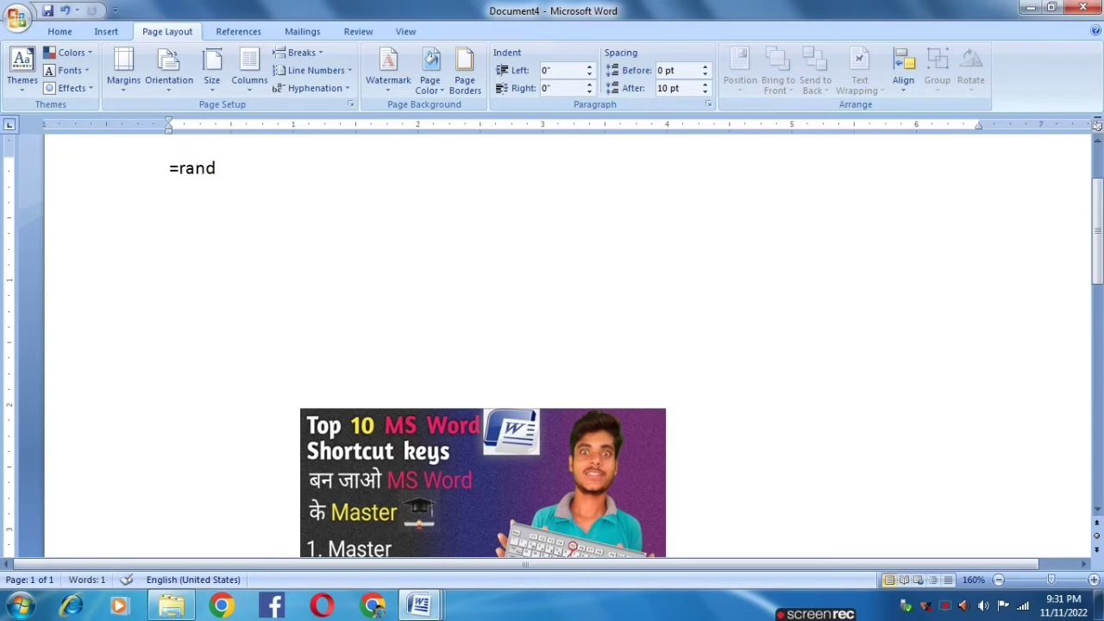
type(")")
key("Return")
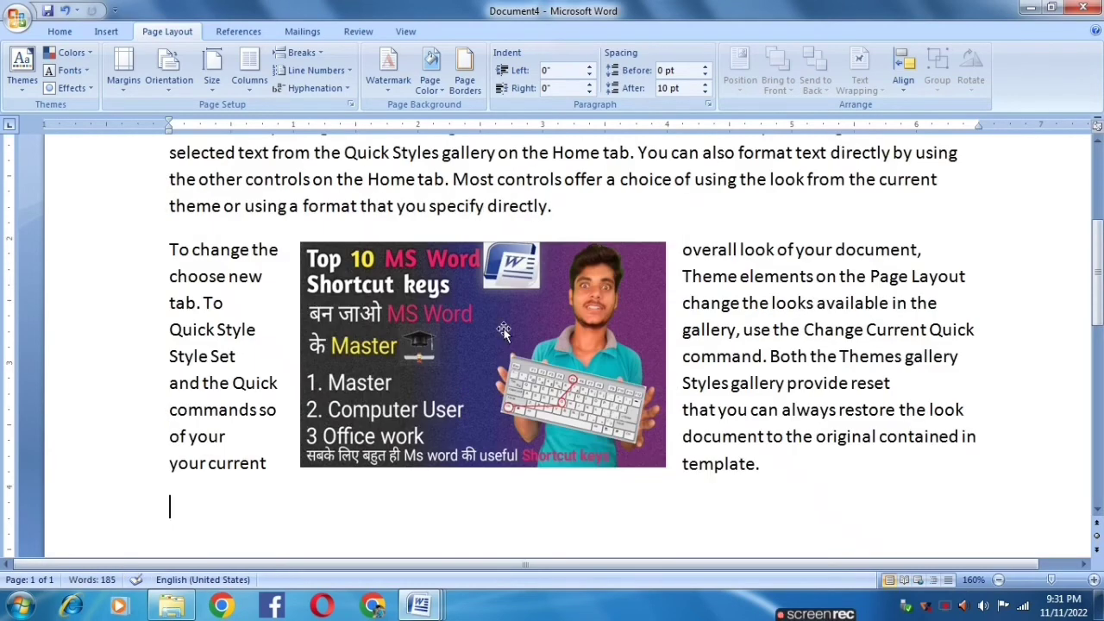
scroll(490, 406, "up", 3)
left_click_drag(497, 527, 505, 319)
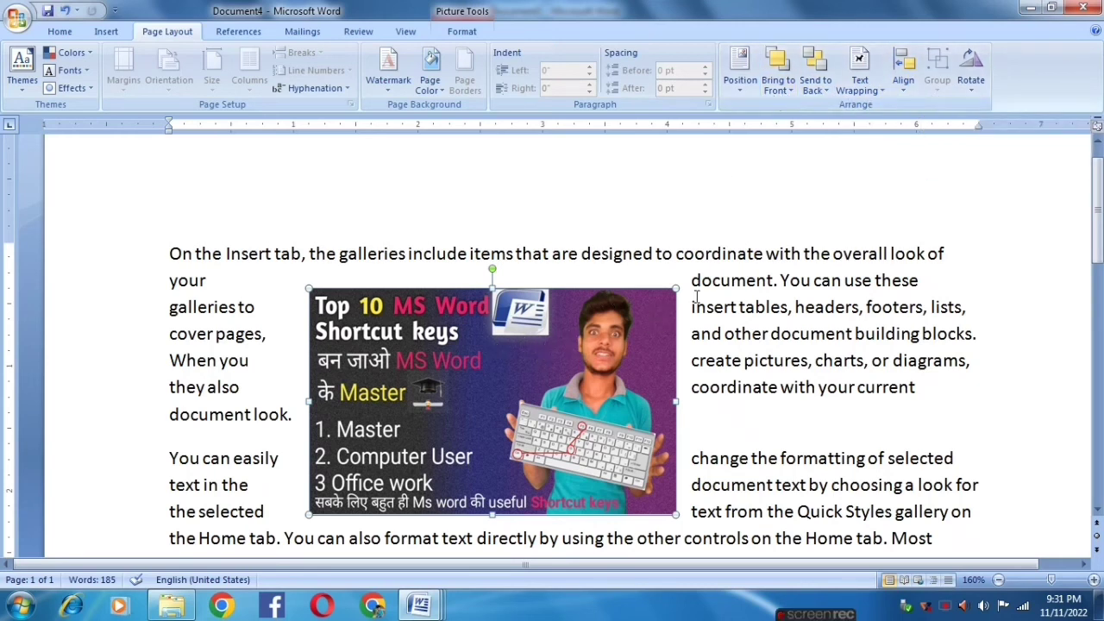
Step: Bring the picture forward one layer and in front of text, then browse Send to Back
left_click(790, 86)
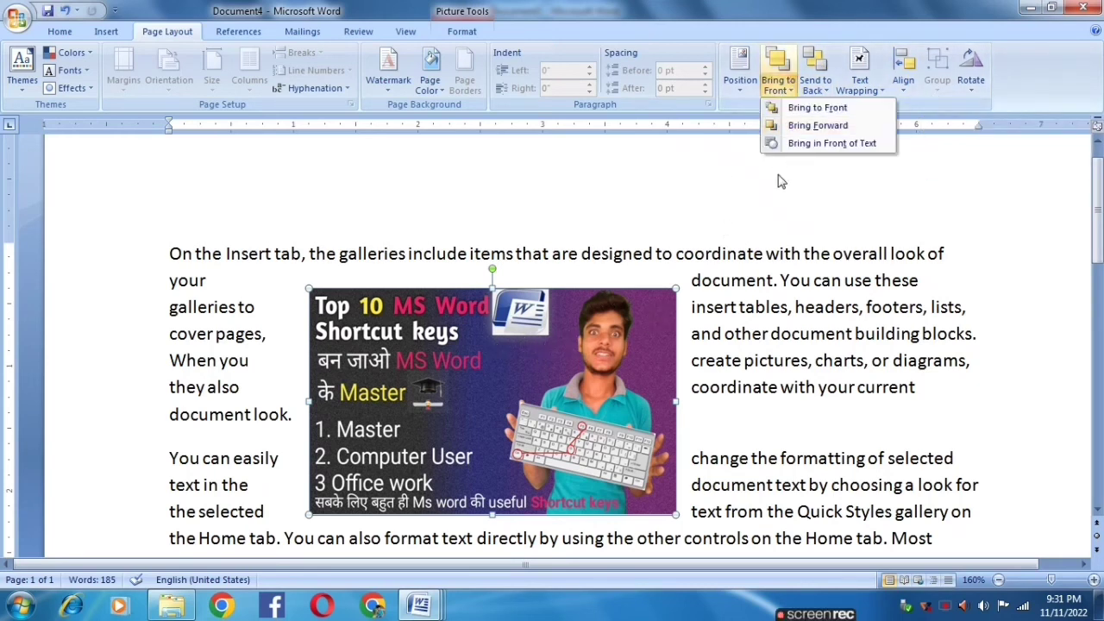
left_click(817, 125)
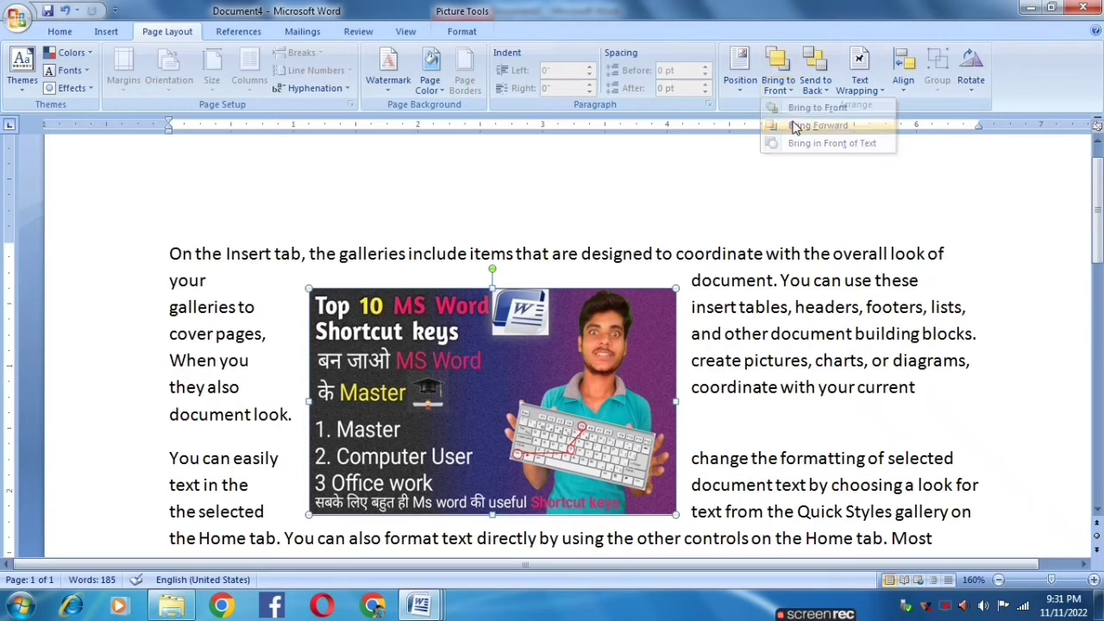
left_click(780, 86)
left_click(794, 144)
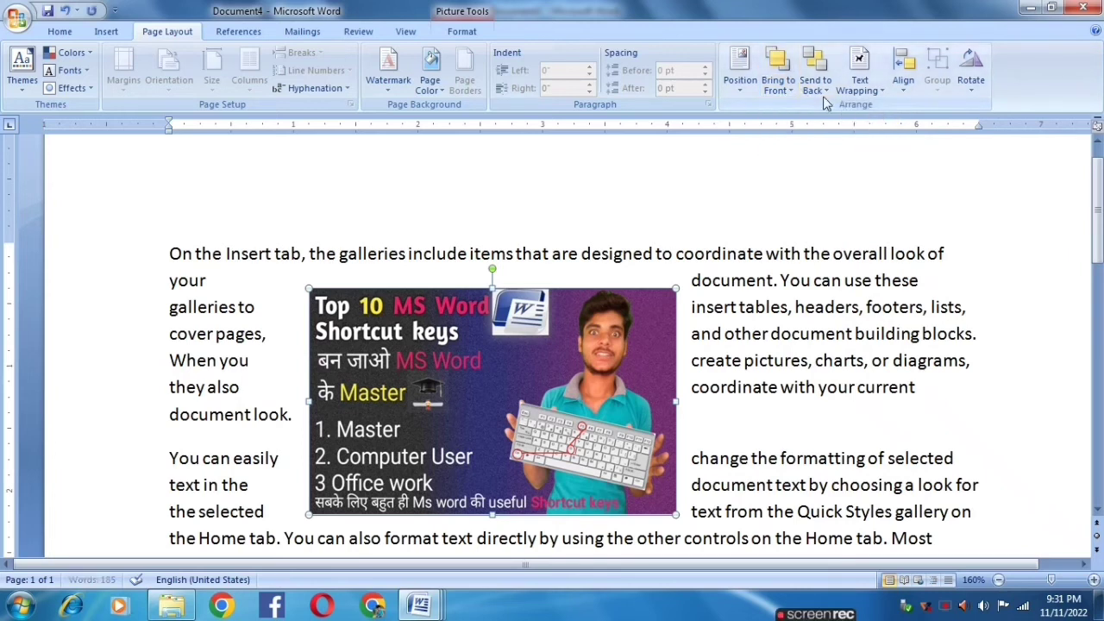
left_click(815, 86)
left_click(837, 111)
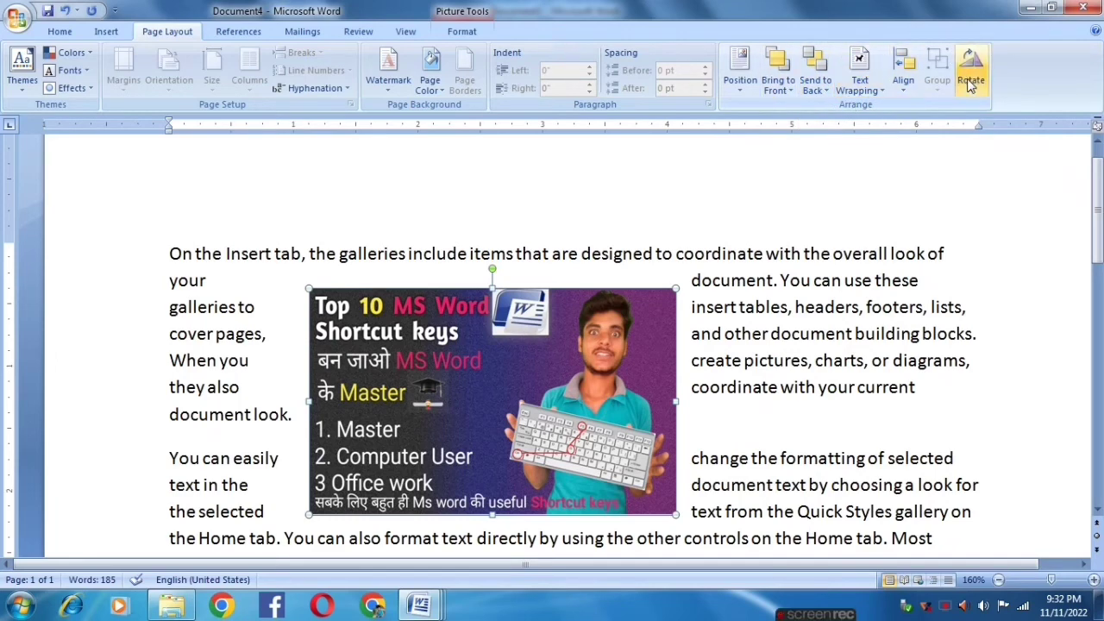
Step: Browse the Align and Text Wrapping menus, then nudge the picture slightly right
left_click(903, 78)
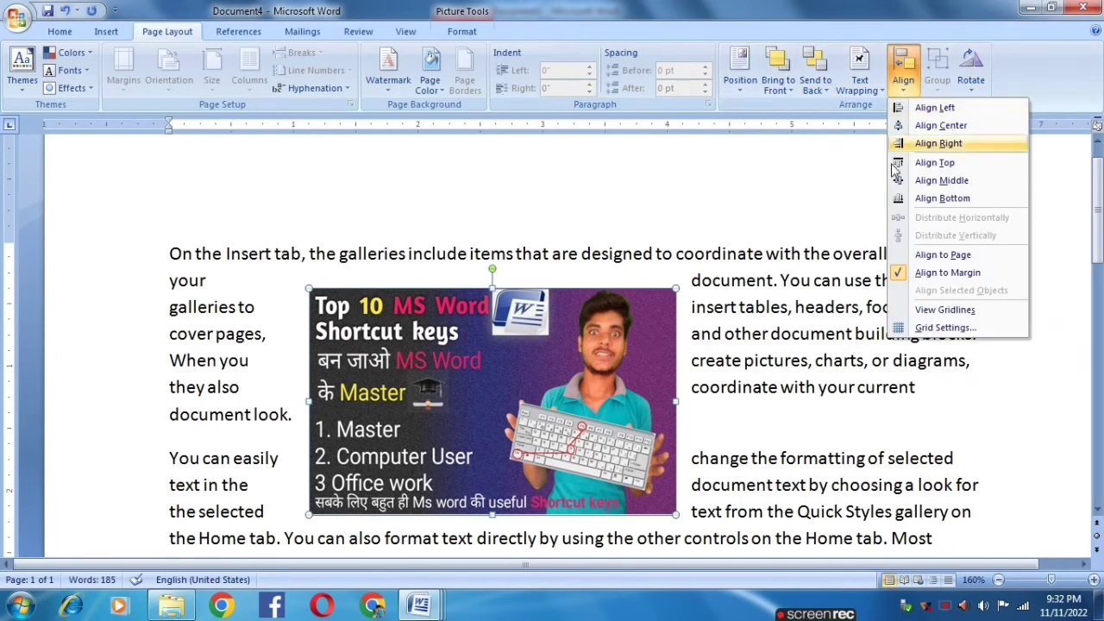
left_click(903, 74)
left_click(876, 90)
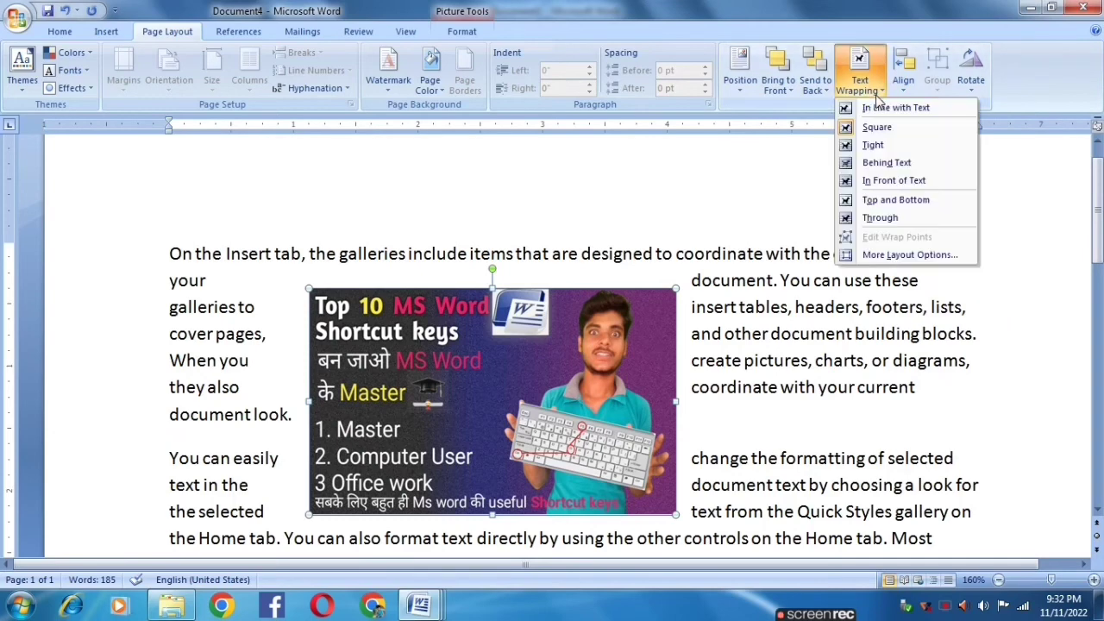
left_click(897, 128)
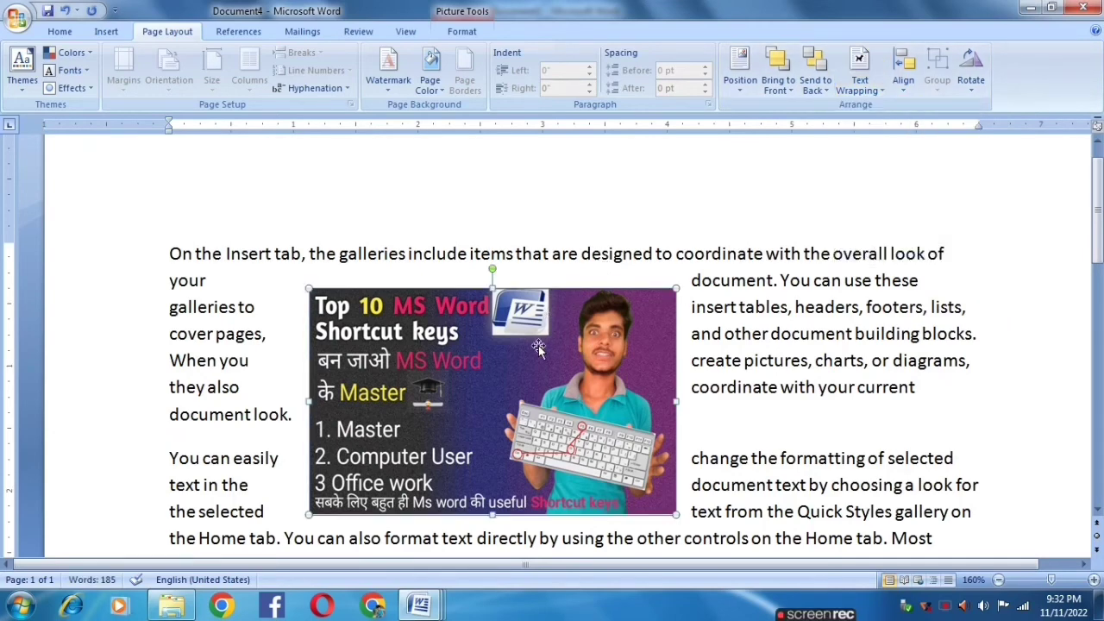
left_click_drag(594, 440, 613, 441)
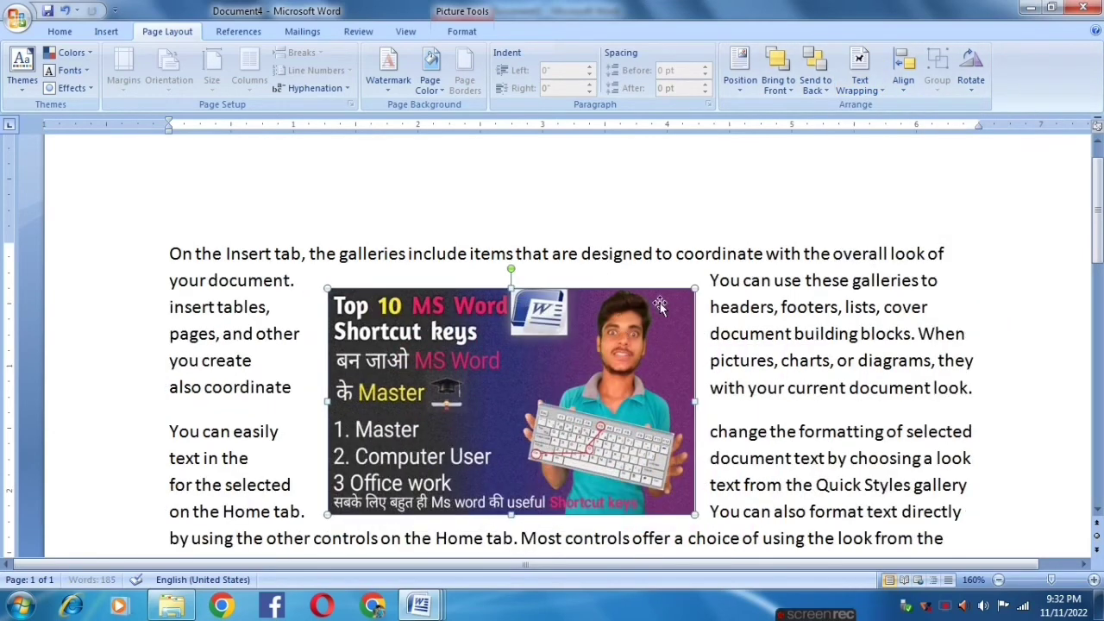
Step: Check the Send to Back and Text Wrapping menus and dismiss the antivirus activation reminder
left_click(817, 90)
left_click(858, 86)
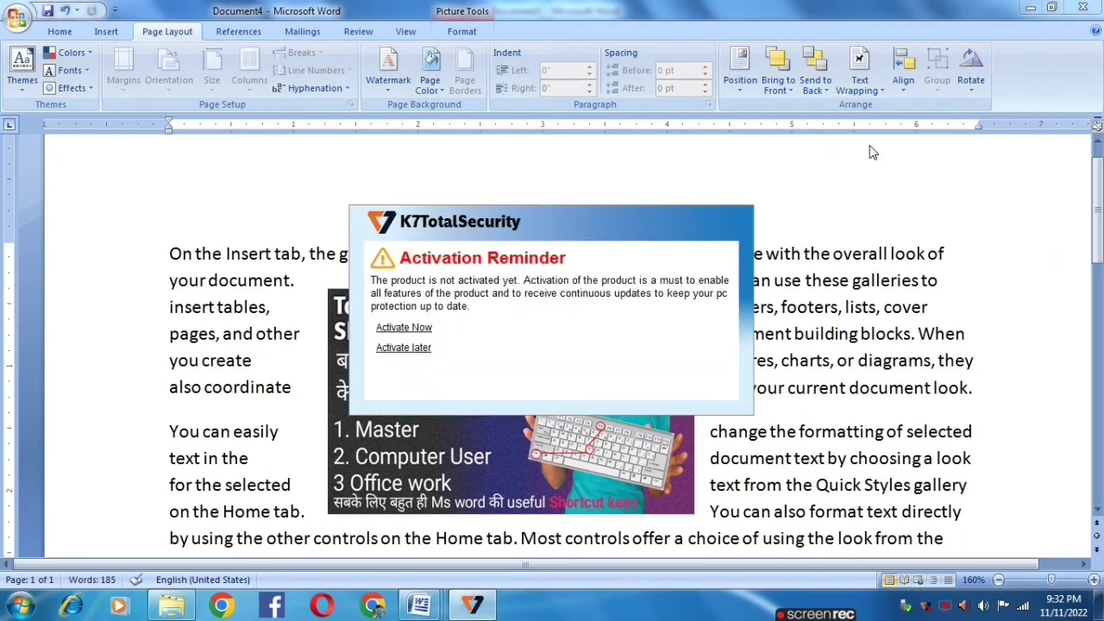
left_click(406, 350)
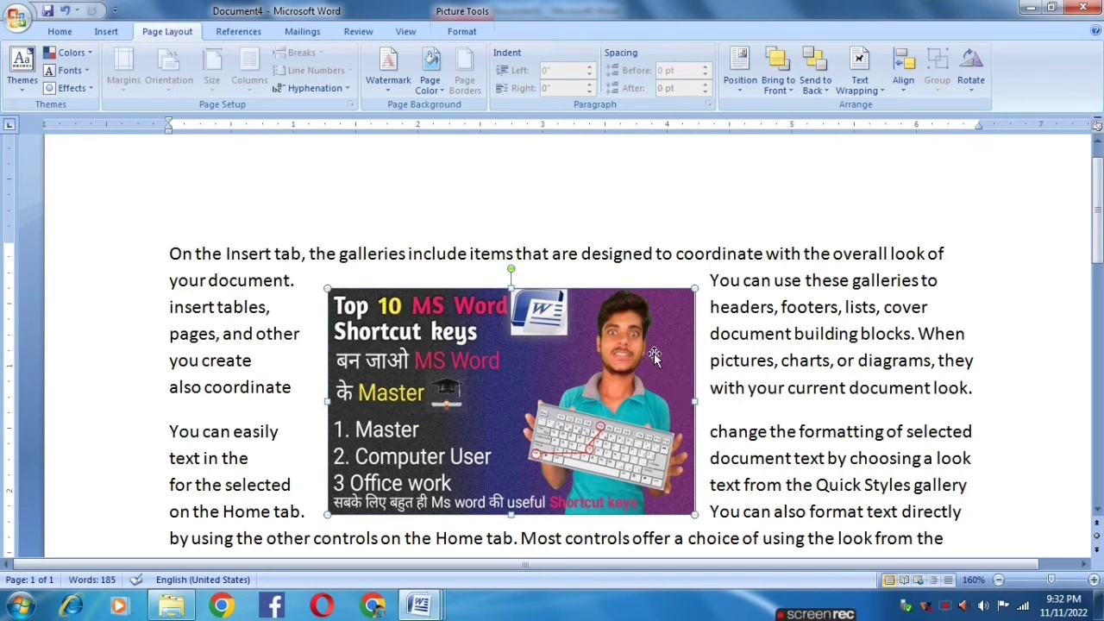
left_click(818, 86)
Step: Try Behind Text and then In Front of Text wrapping on the picture
left_click(865, 86)
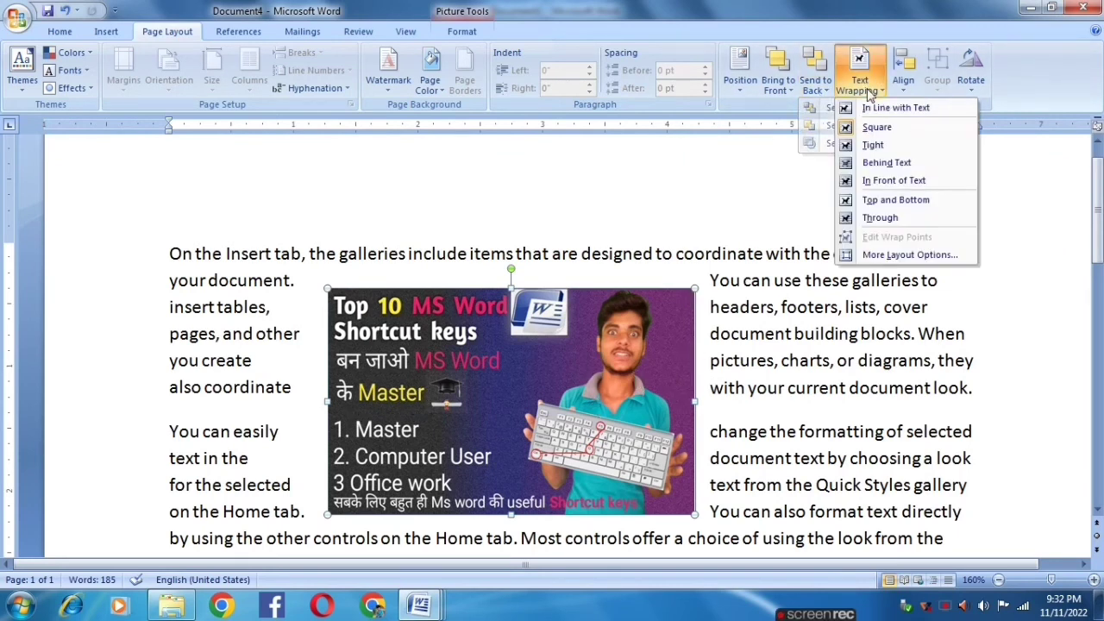
left_click(889, 164)
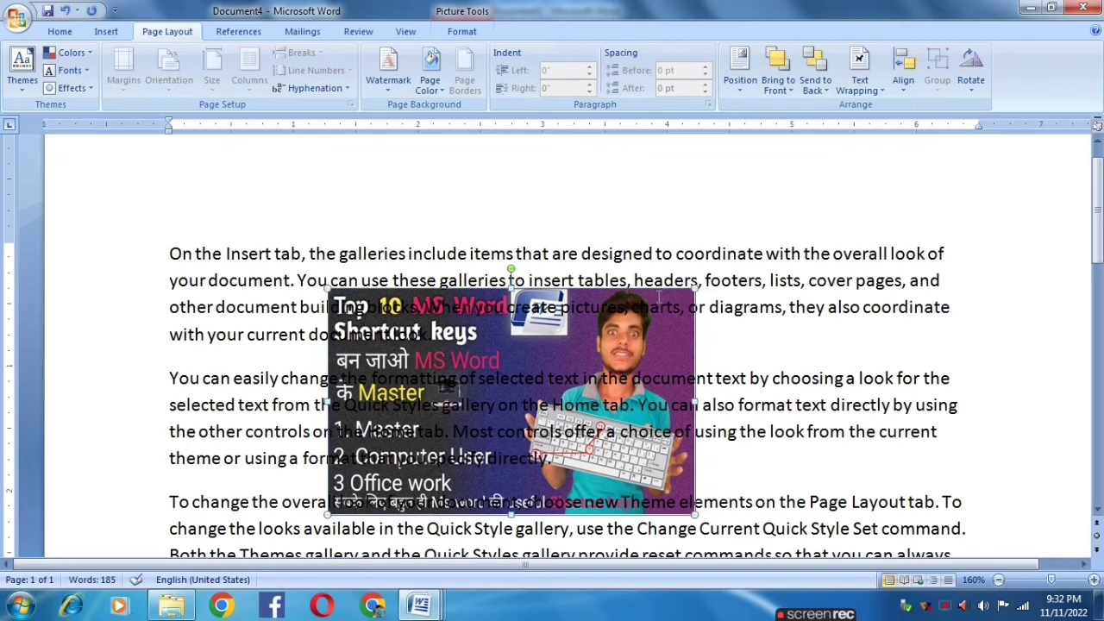
left_click(876, 90)
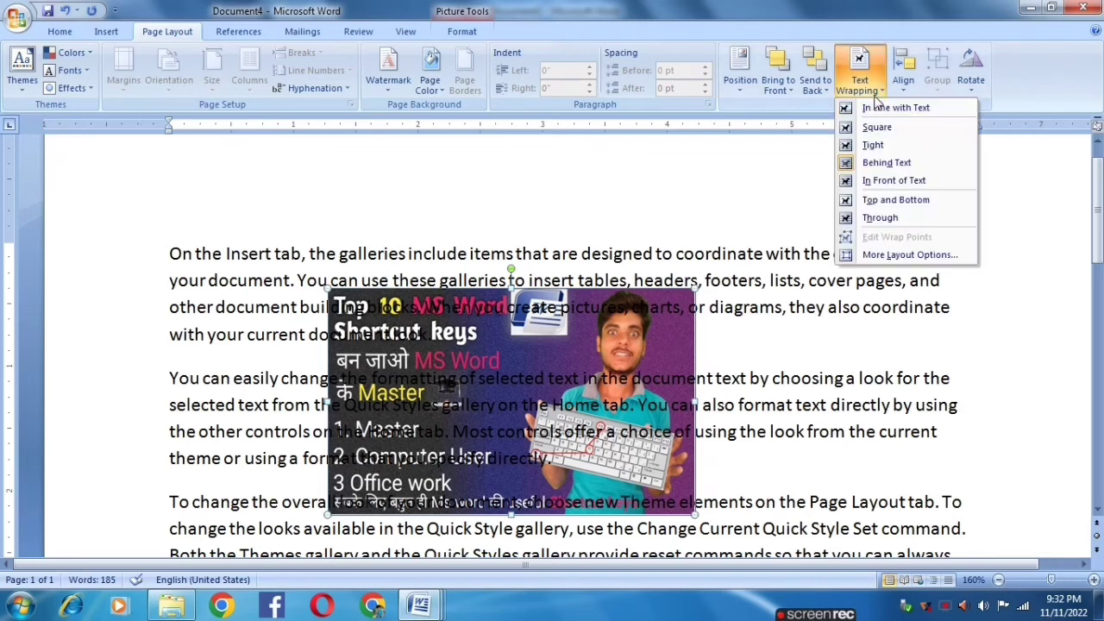
left_click(876, 181)
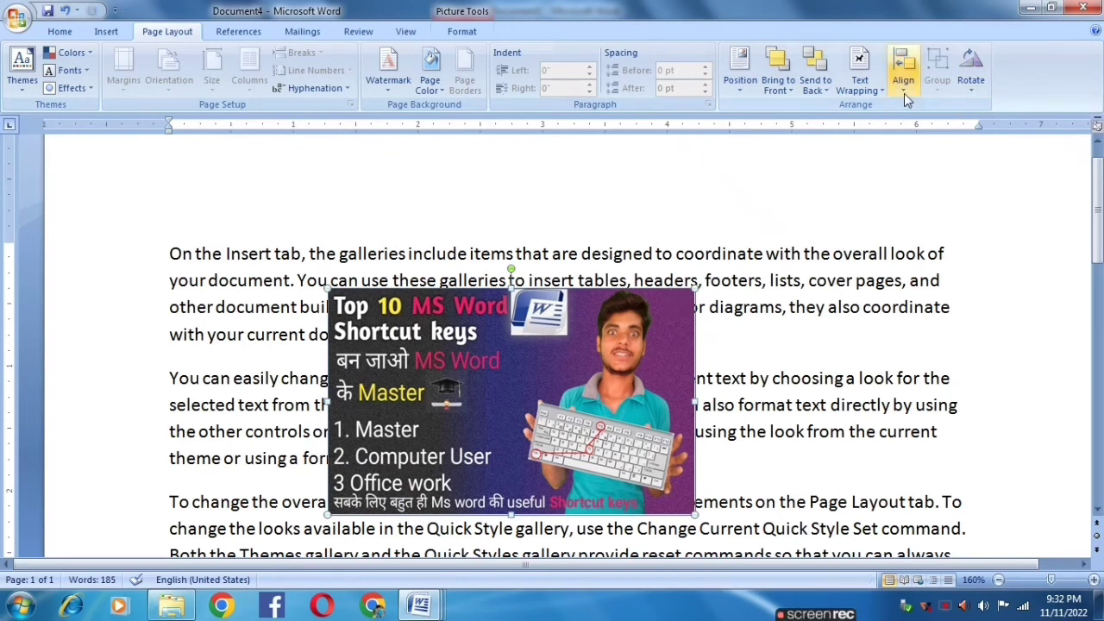
Step: Switch to Top and Bottom wrapping and move the picture below the first paragraph
left_click(860, 76)
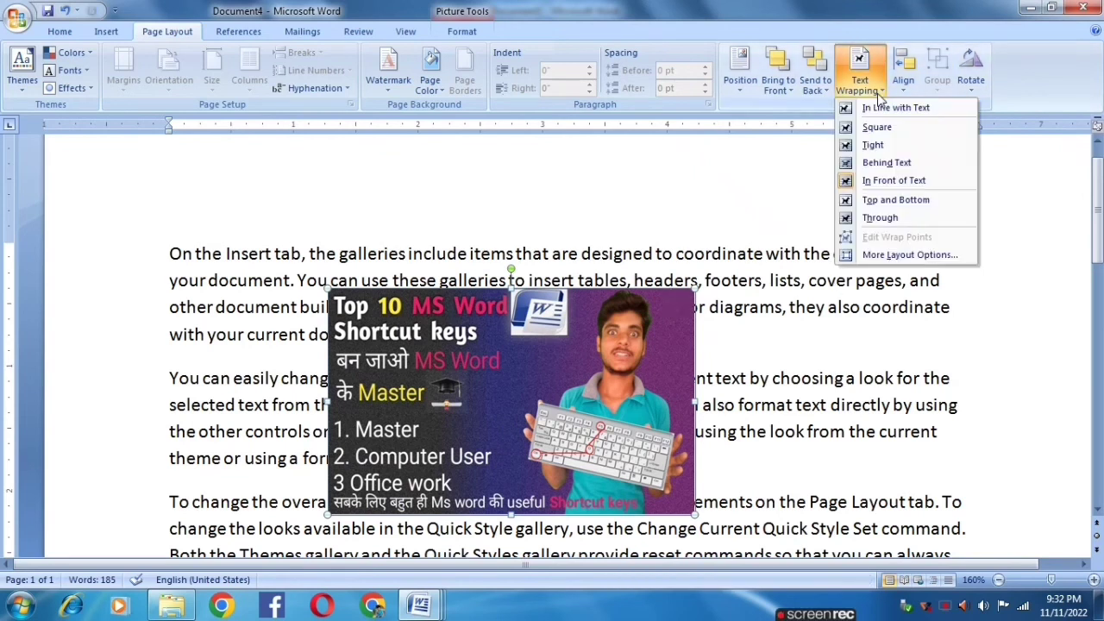
left_click(904, 200)
left_click_drag(520, 438, 521, 517)
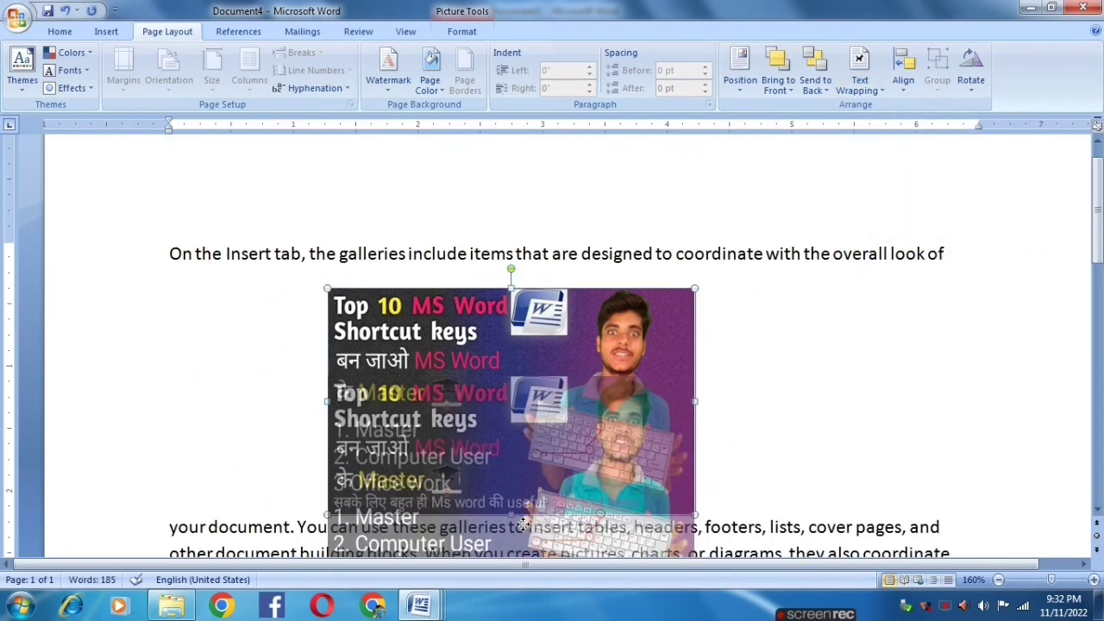
Step: Apply Through wrapping and drag the picture right, left, then back near the centre
left_click(867, 87)
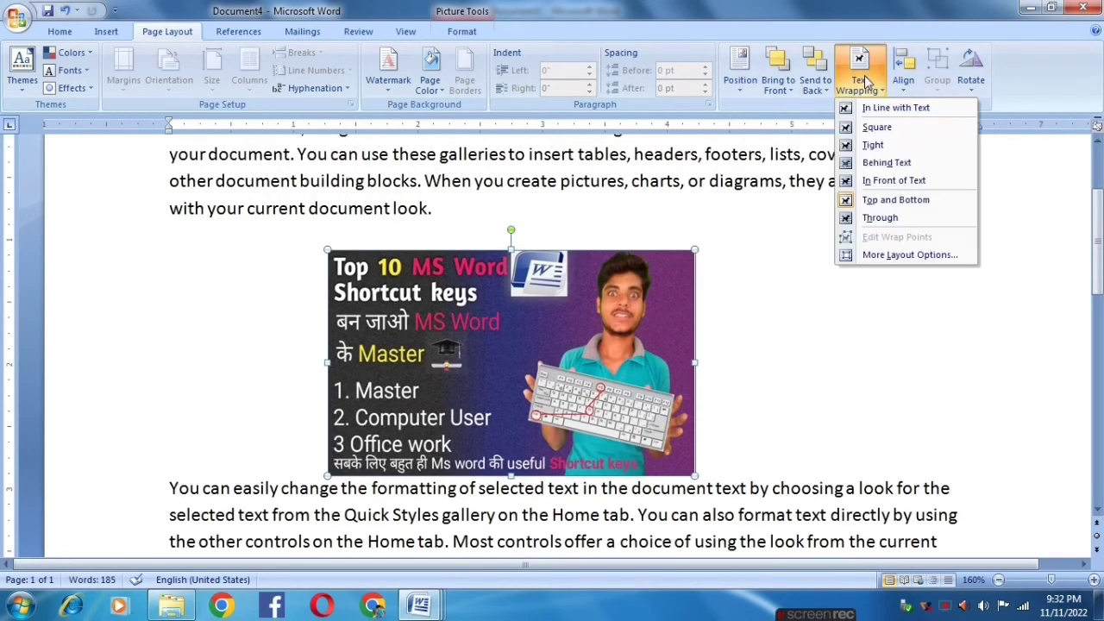
left_click(876, 220)
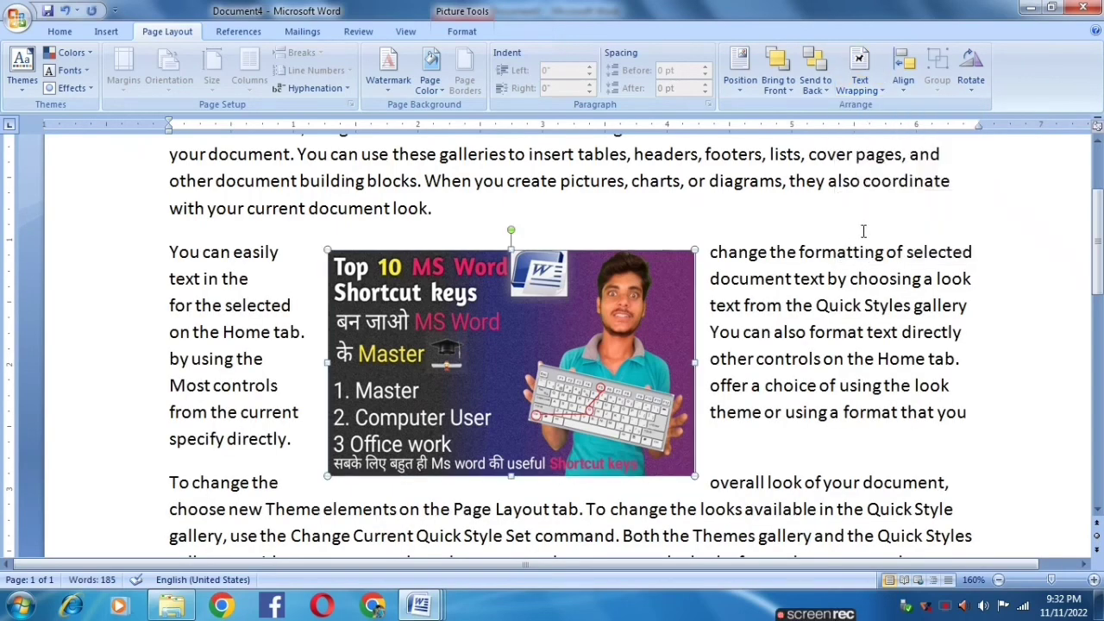
left_click_drag(599, 328, 738, 328)
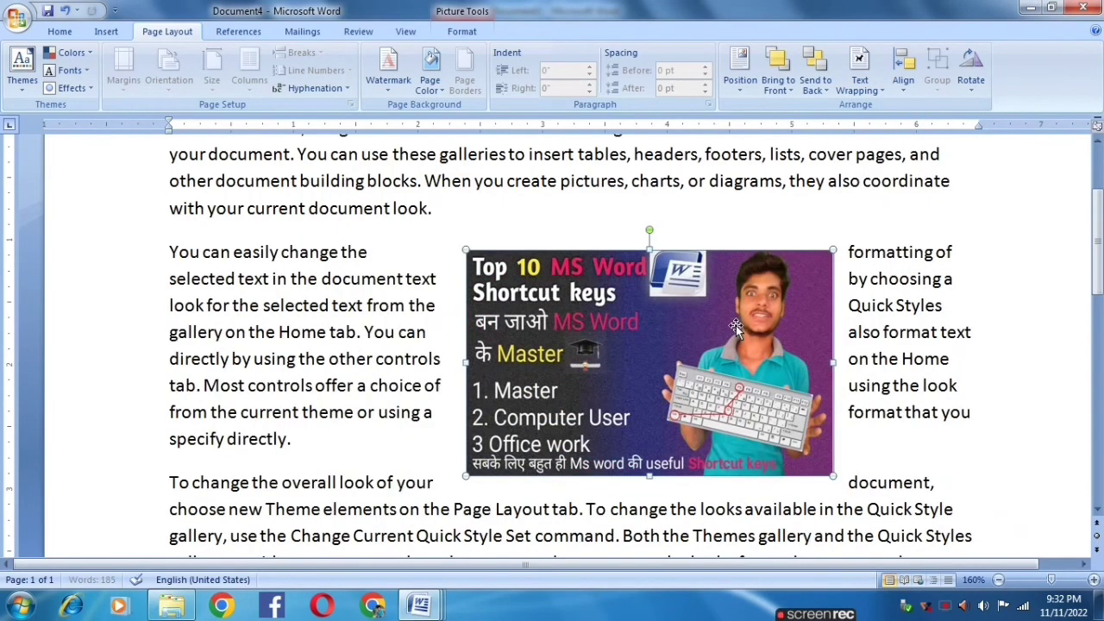
left_click_drag(563, 332, 371, 328)
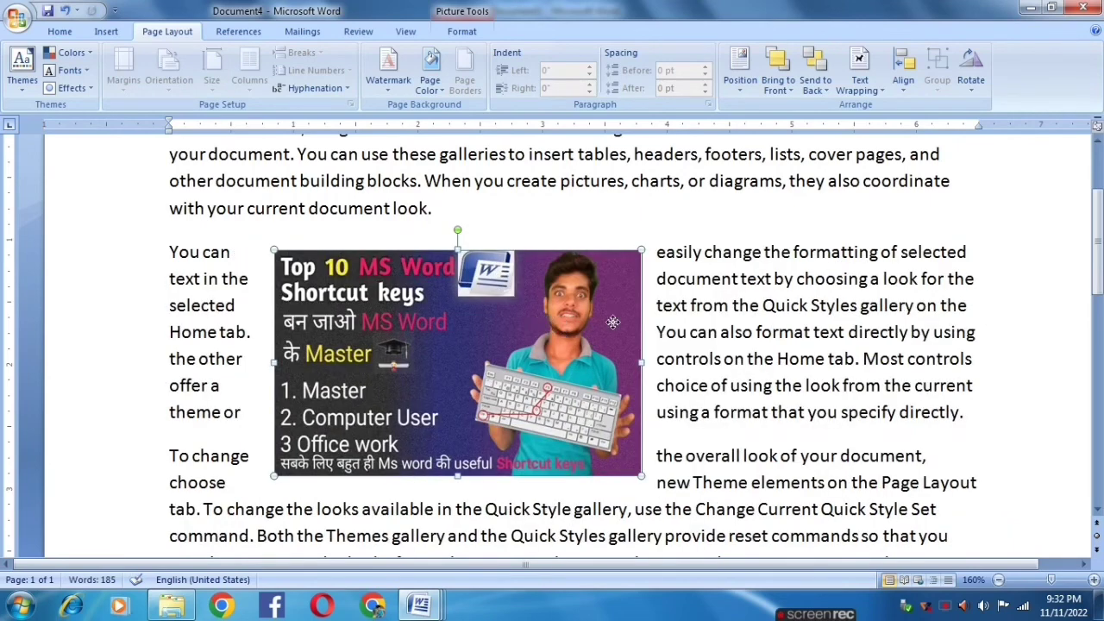
left_click_drag(560, 322, 657, 306)
left_click(860, 78)
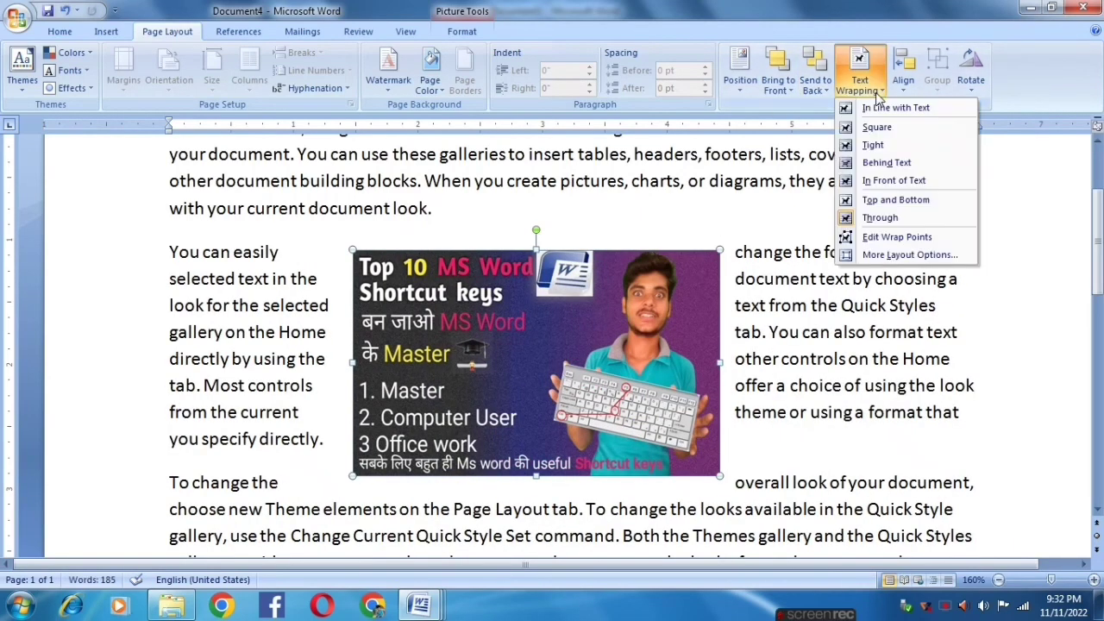
left_click(884, 238)
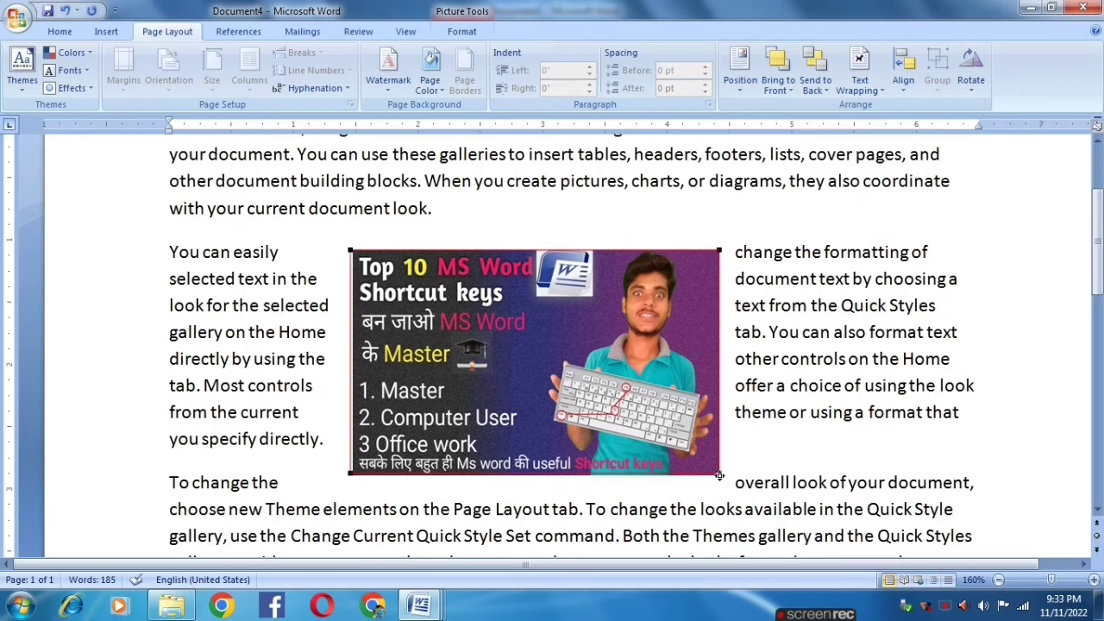
left_click_drag(718, 474, 791, 535)
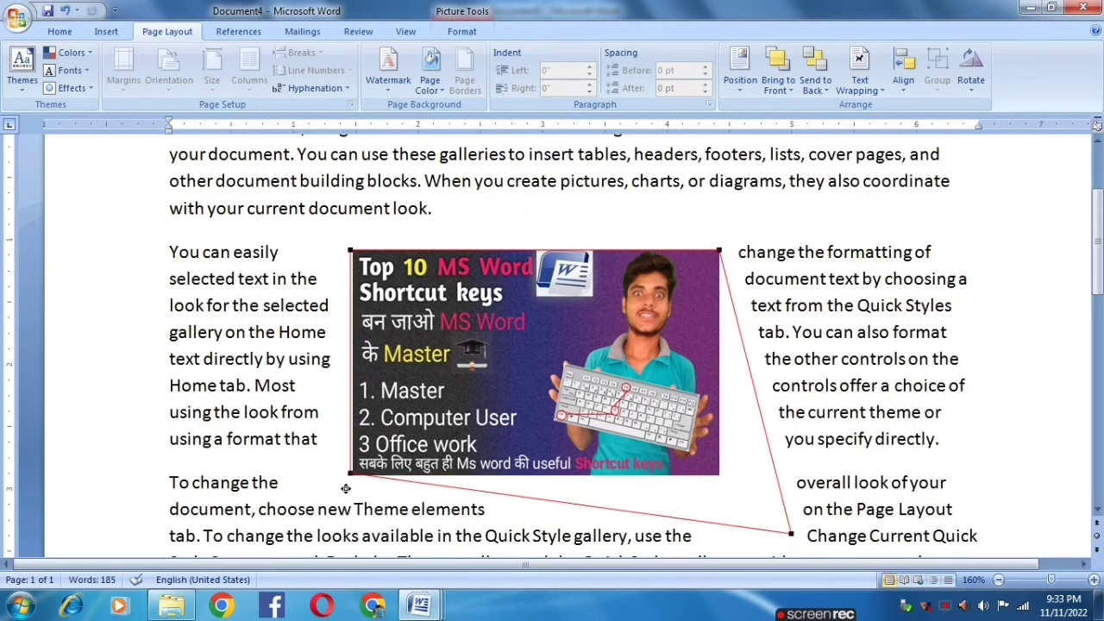
left_click_drag(349, 475, 330, 525)
scroll(648, 450, "down", 3)
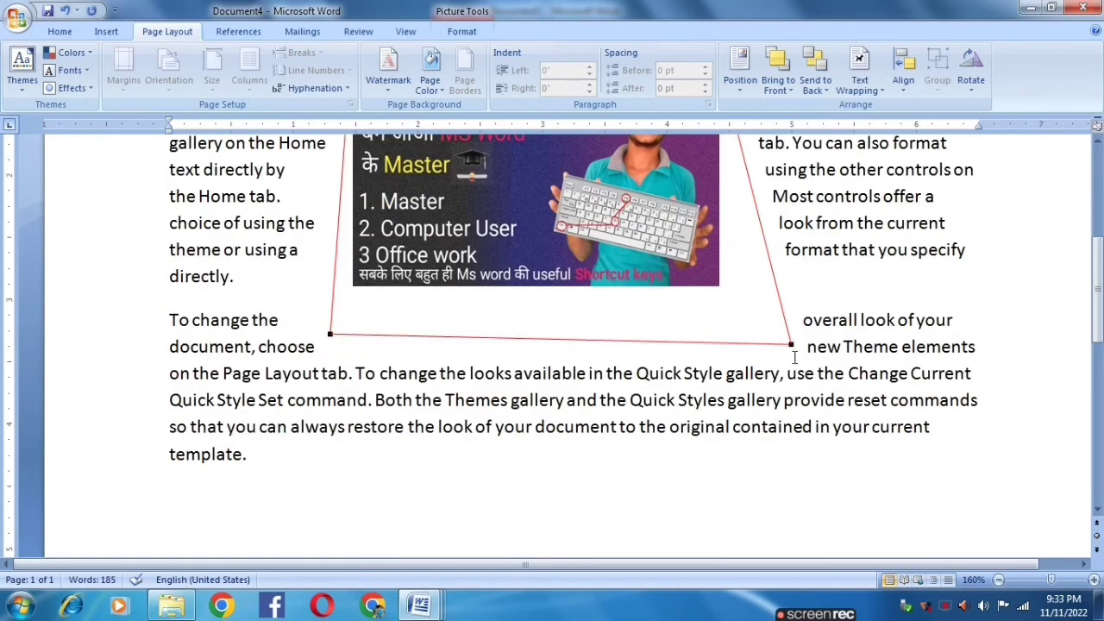
left_click_drag(792, 347, 816, 466)
scroll(803, 306, "up", 5)
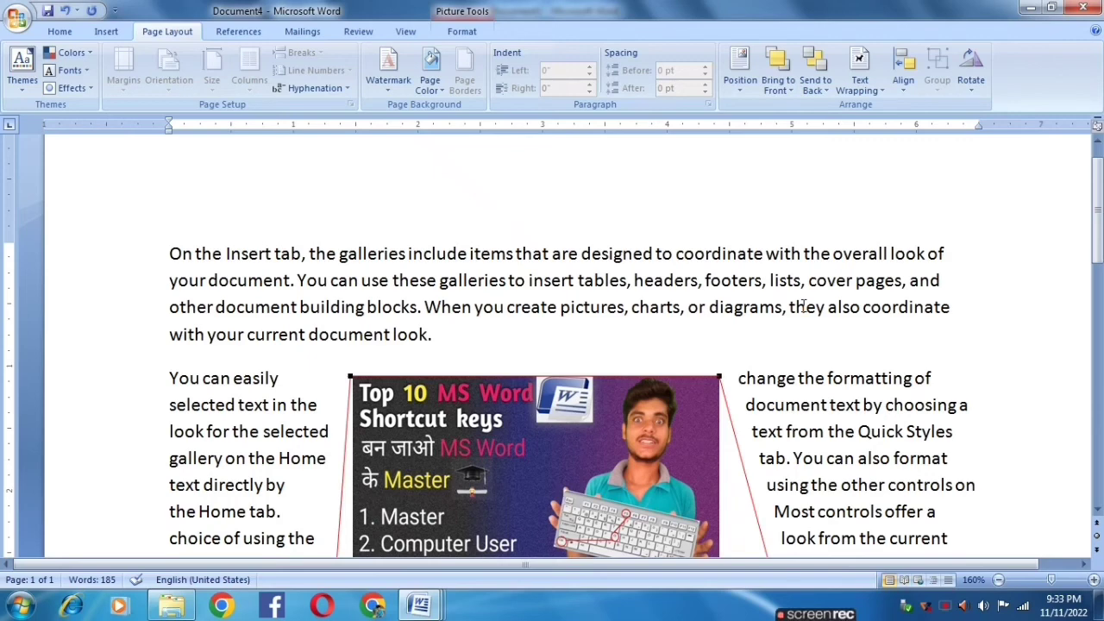
scroll(742, 318, "up", 1)
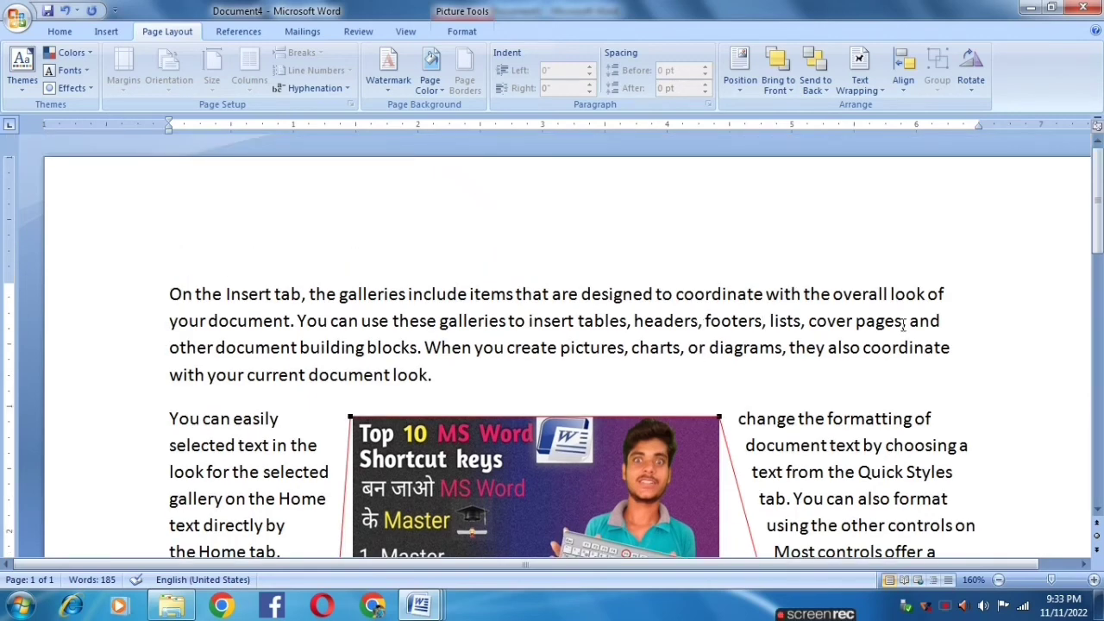
scroll(904, 324, "down", 3)
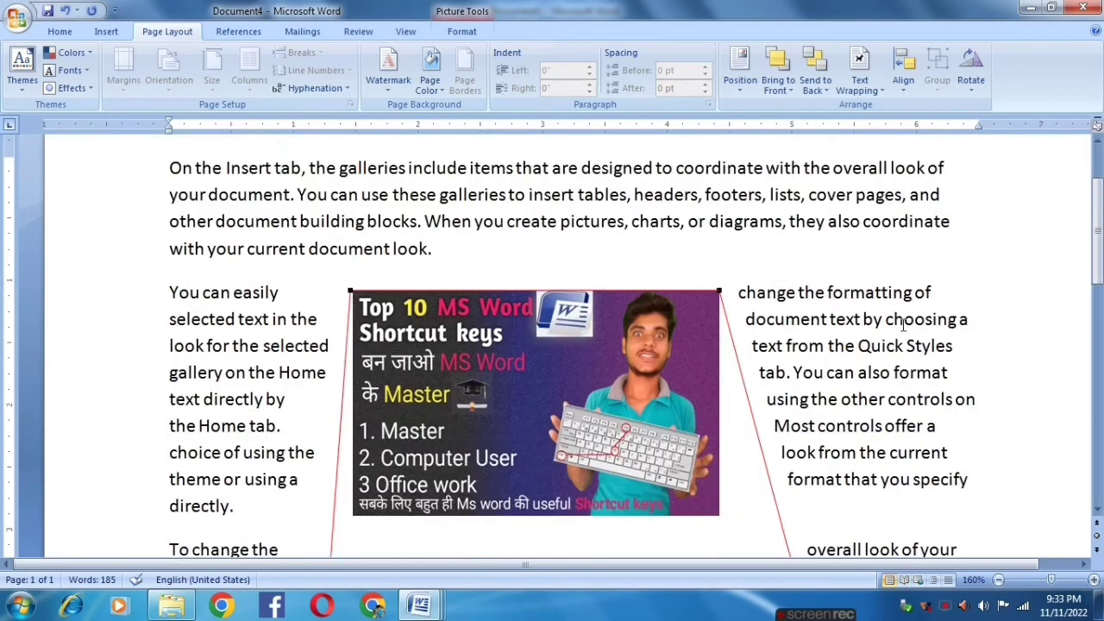
scroll(904, 324, "down", 1)
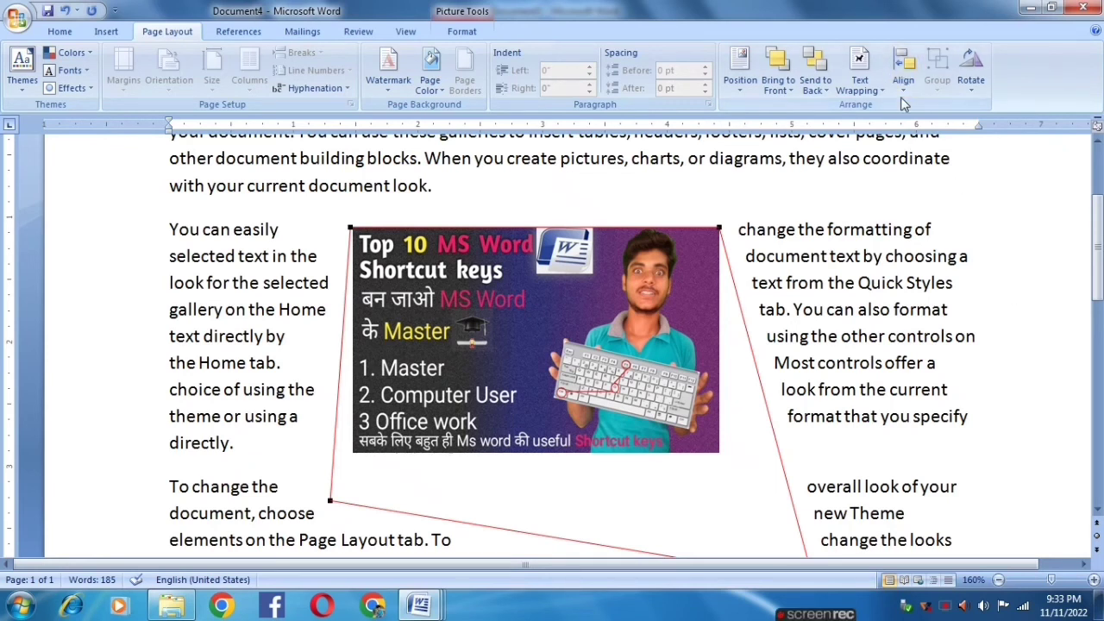
Step: Browse the wrapping and alignment options, select the whole document, then reselect the picture
left_click(863, 82)
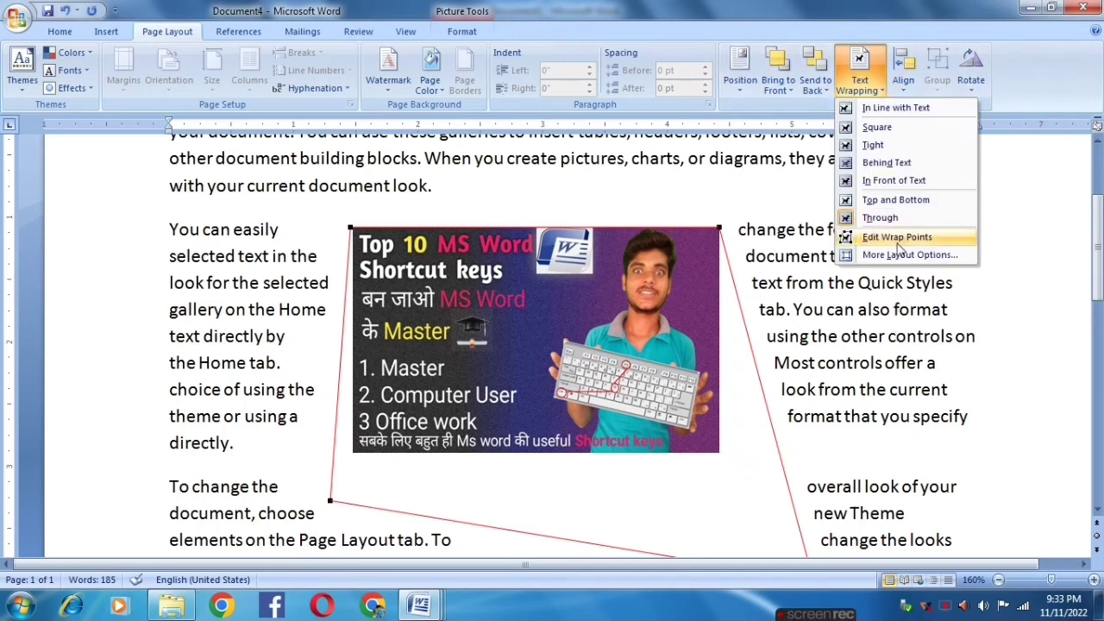
left_click(906, 87)
left_click(906, 90)
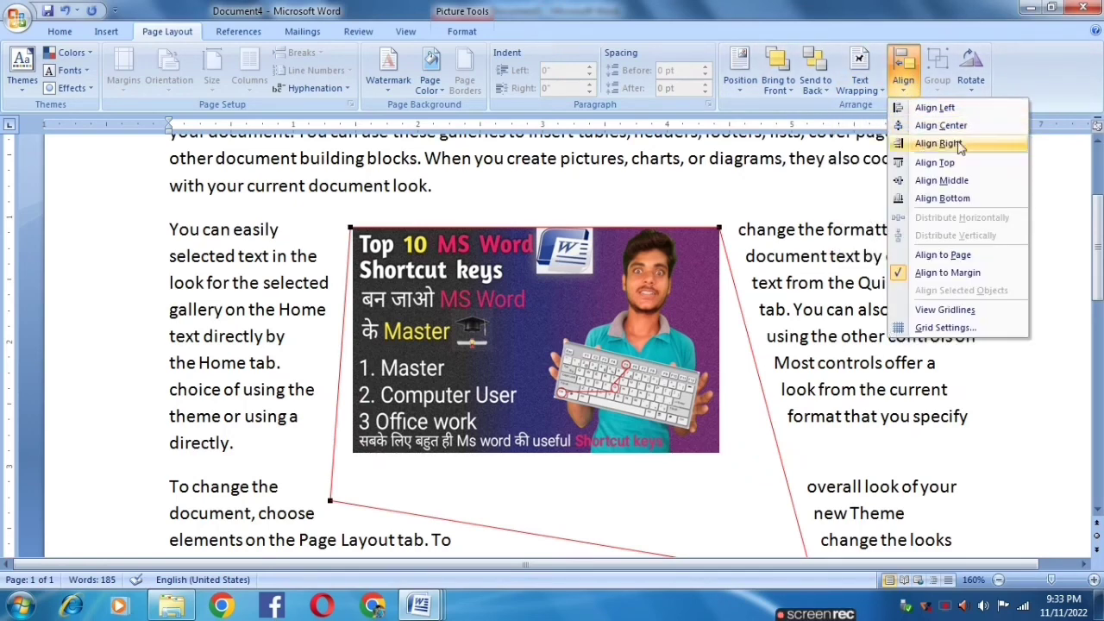
left_click(653, 399)
key("ctrl+a")
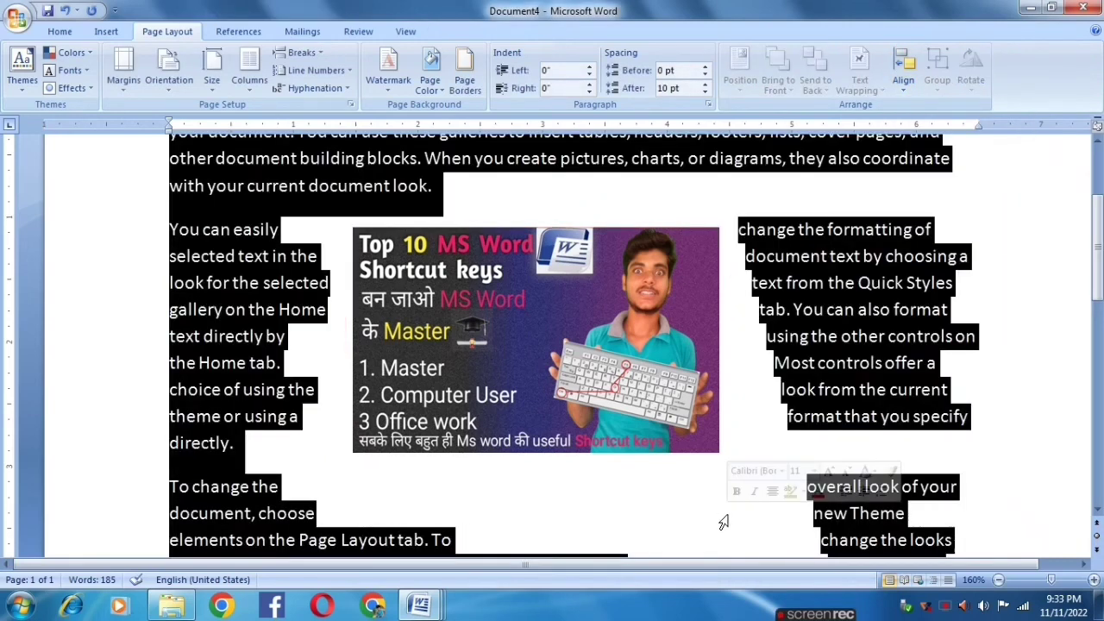
left_click(604, 353)
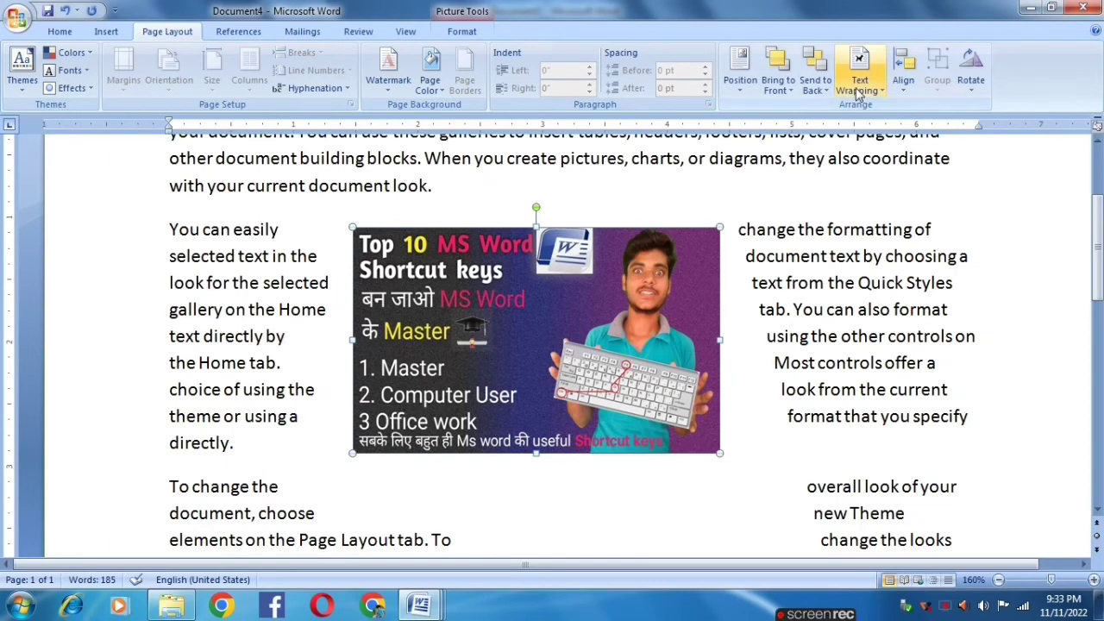
Step: Switch the picture to Square wrapping and align it centre, then left
left_click(860, 82)
left_click(873, 128)
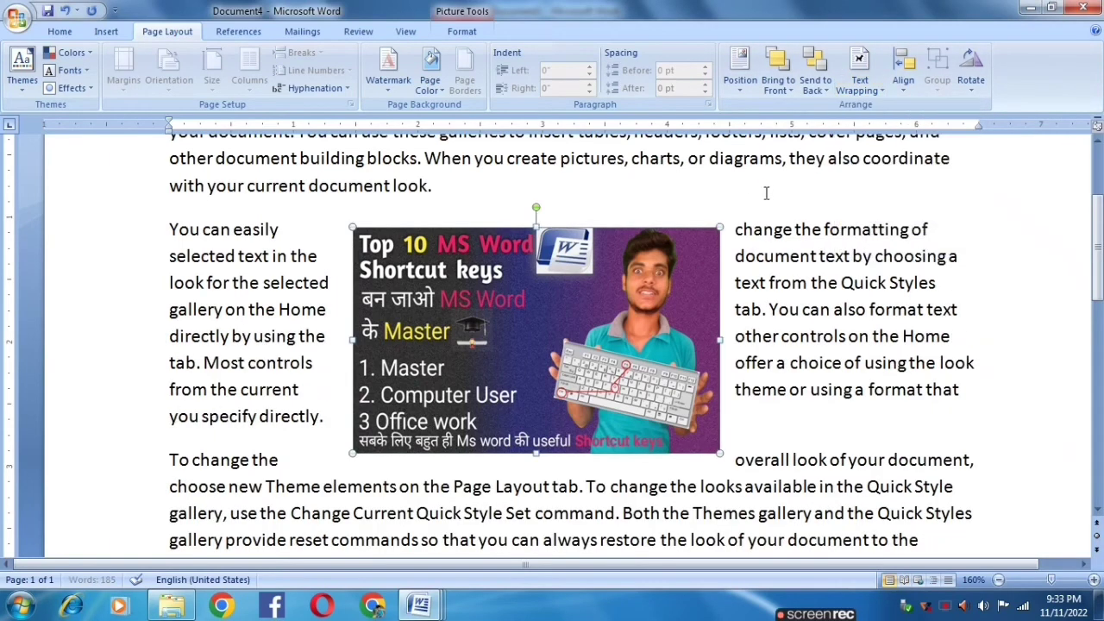
left_click(904, 76)
left_click(949, 128)
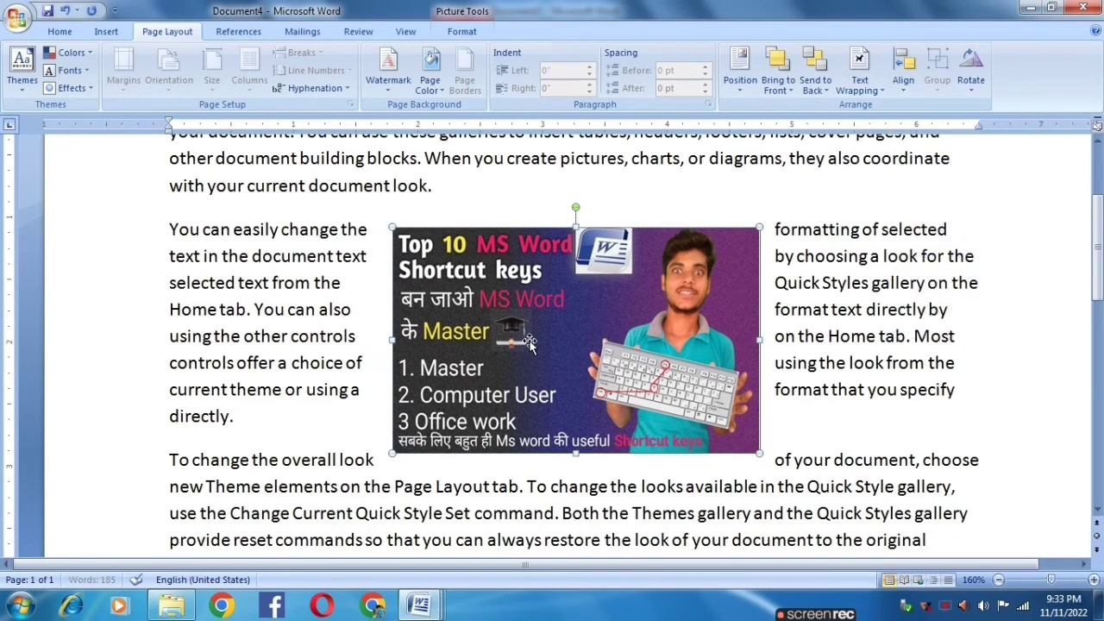
left_click(917, 86)
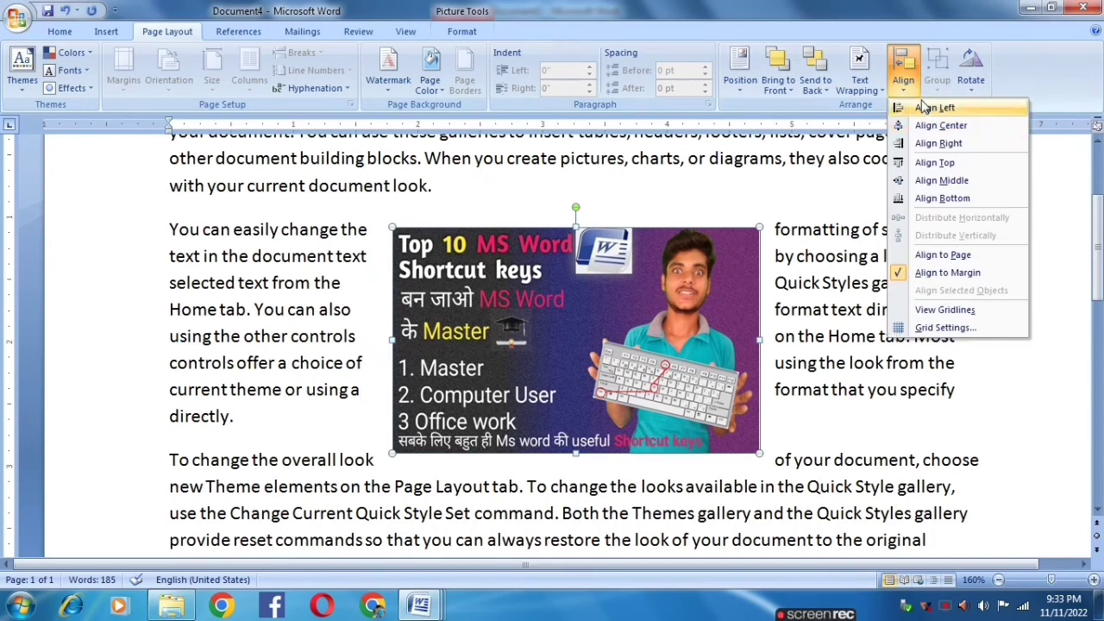
left_click(934, 107)
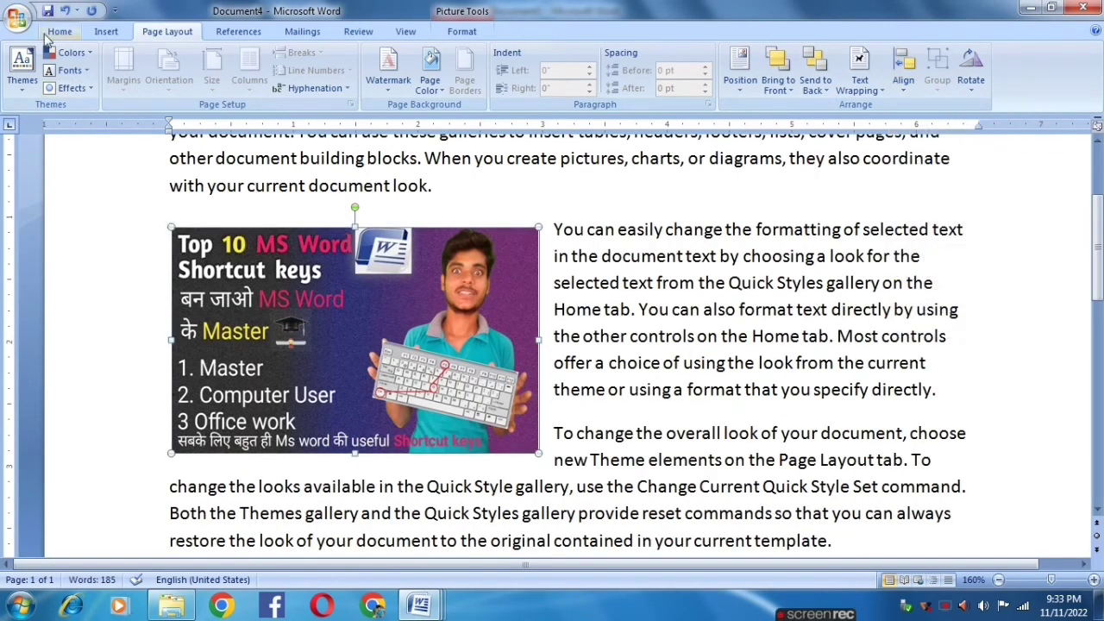
Step: Align the picture to the top, then to the bottom of the page
left_click(906, 90)
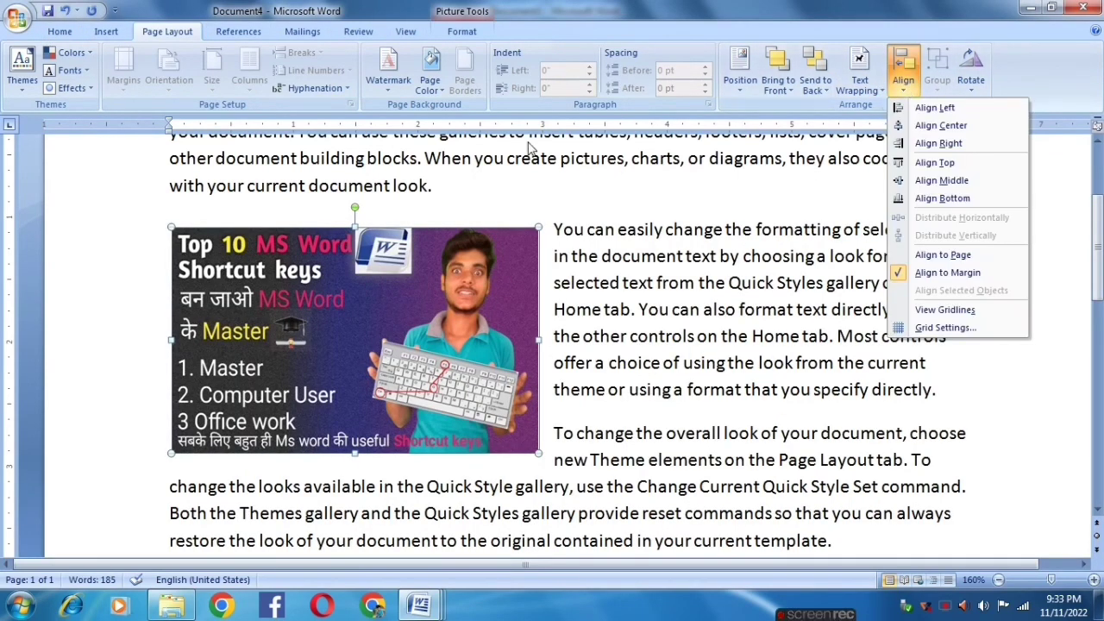
left_click(934, 162)
left_click(904, 69)
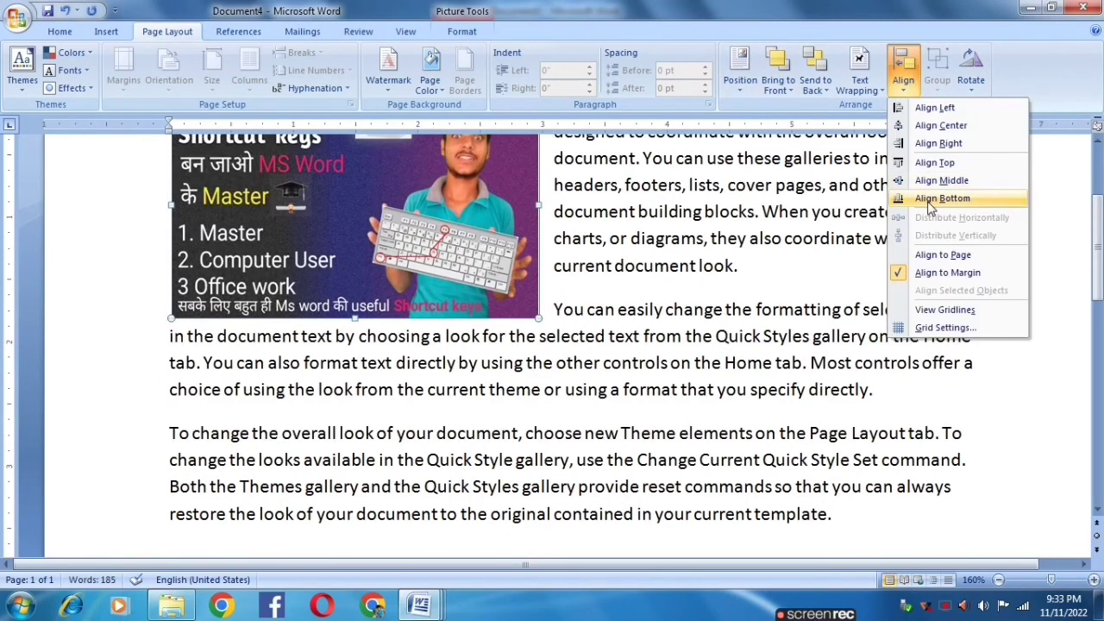
left_click(932, 200)
left_click(906, 87)
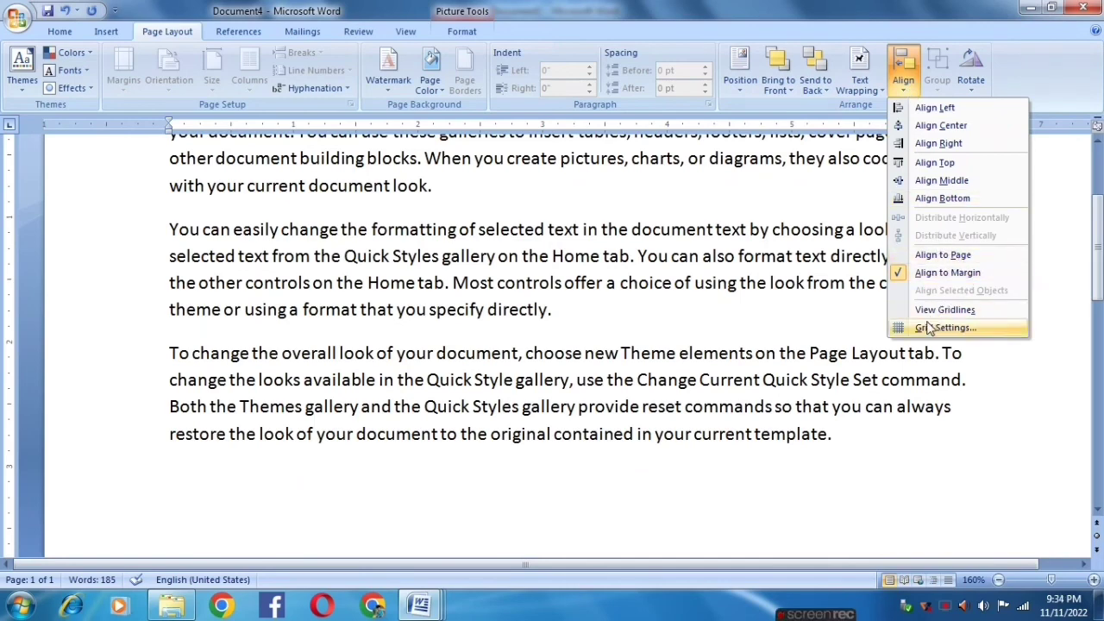
Step: Turn on View Gridlines and scroll down to the picture
left_click(964, 318)
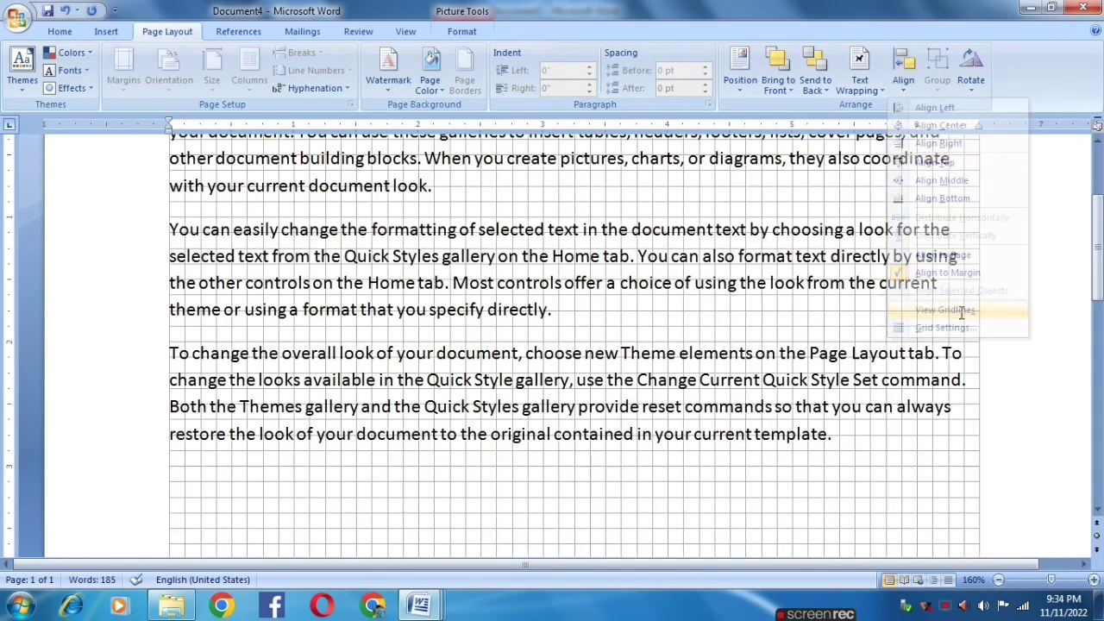
scroll(841, 355, "up", 2)
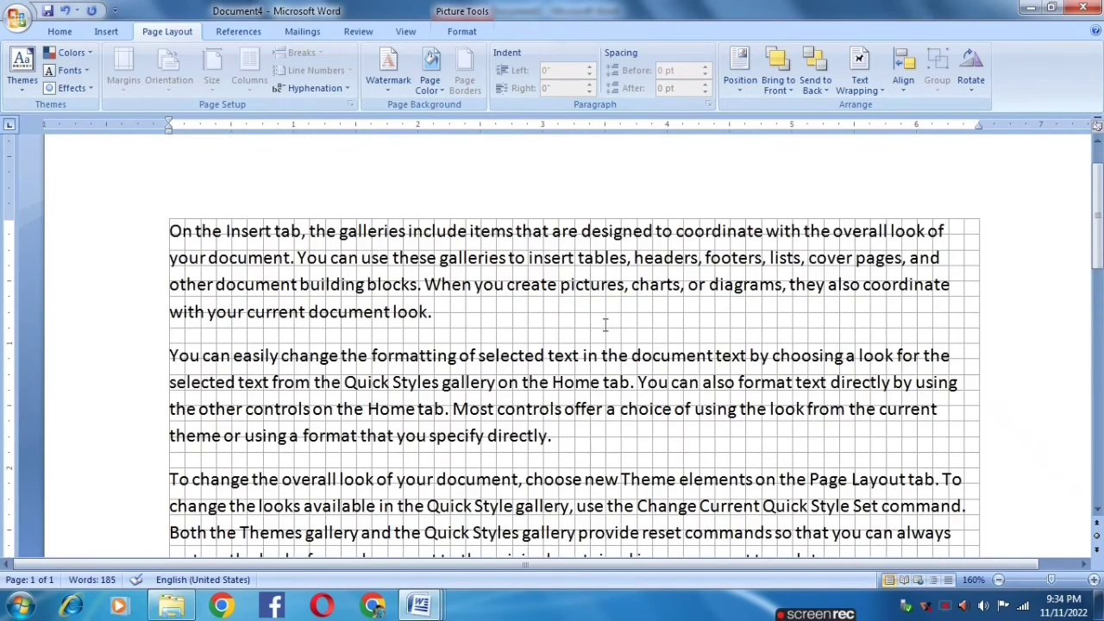
scroll(613, 310, "down", 3)
scroll(768, 303, "down", 4)
scroll(765, 302, "down", 2)
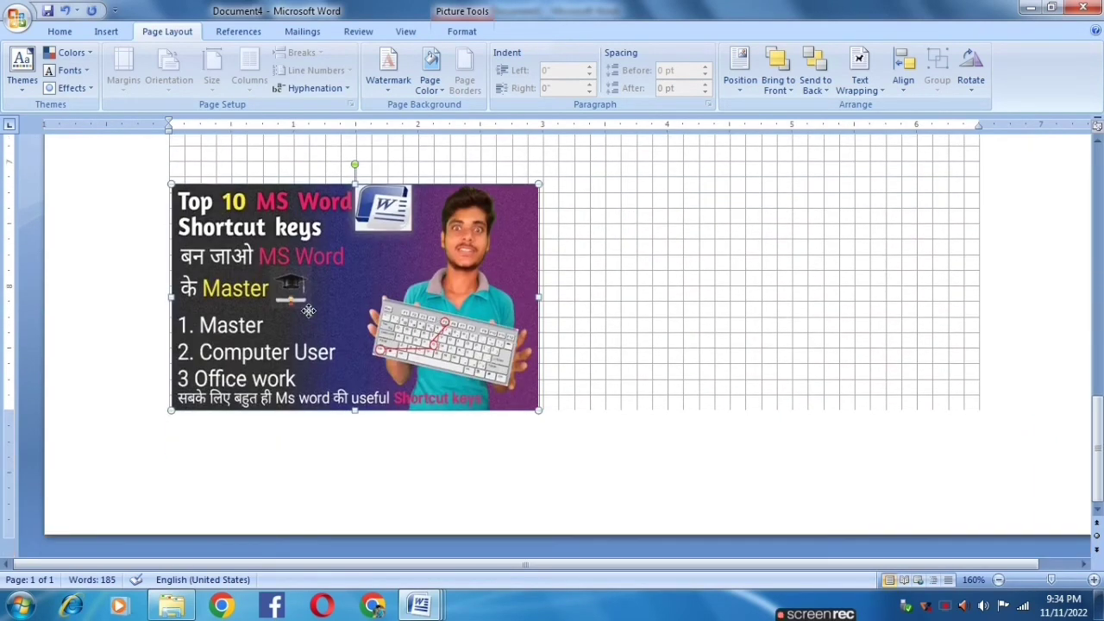
Step: Drag the picture across the grid toward the right margin of the page
left_click_drag(308, 311, 697, 269)
scroll(720, 264, "up", 3)
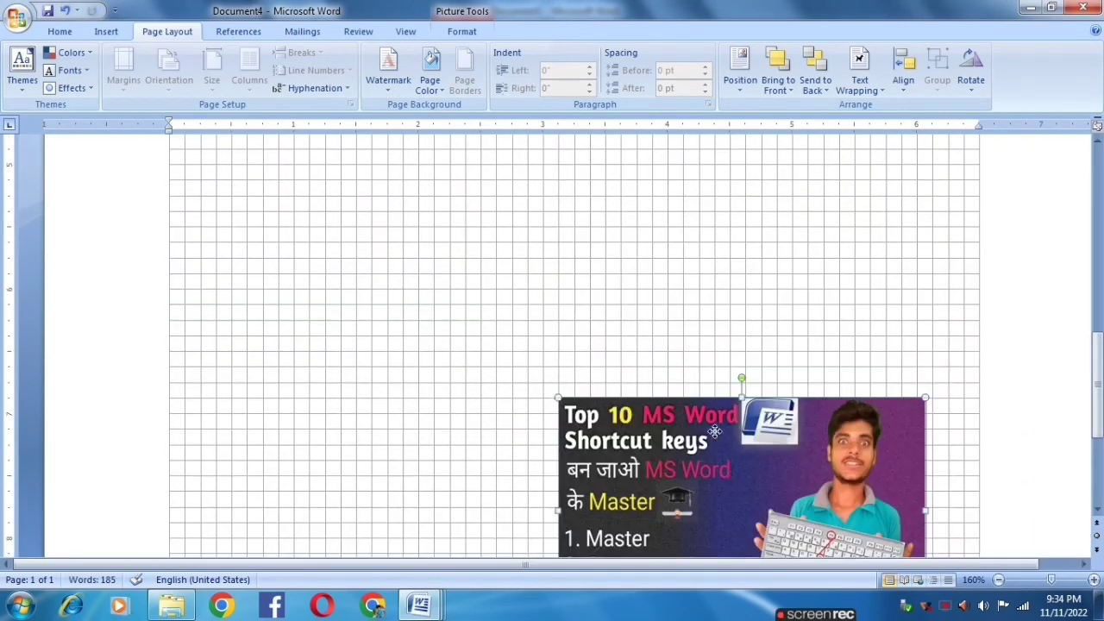
left_click_drag(715, 431, 560, 260)
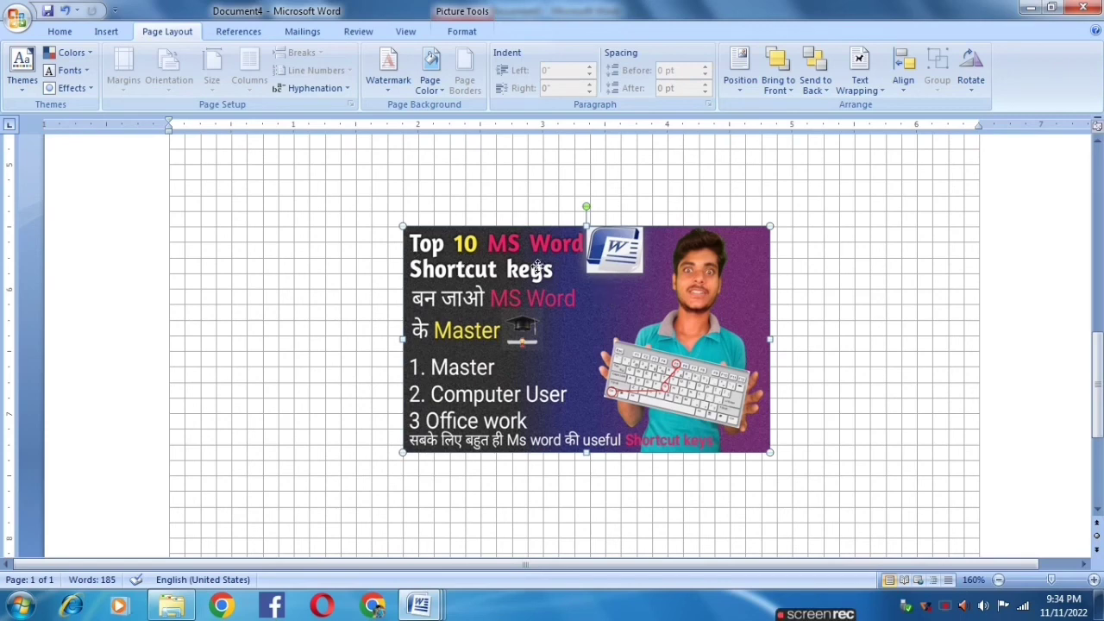
mouse_move(550, 263)
left_mouse_down()
mouse_move(353, 264)
mouse_move(831, 258)
mouse_move(785, 244)
left_mouse_up()
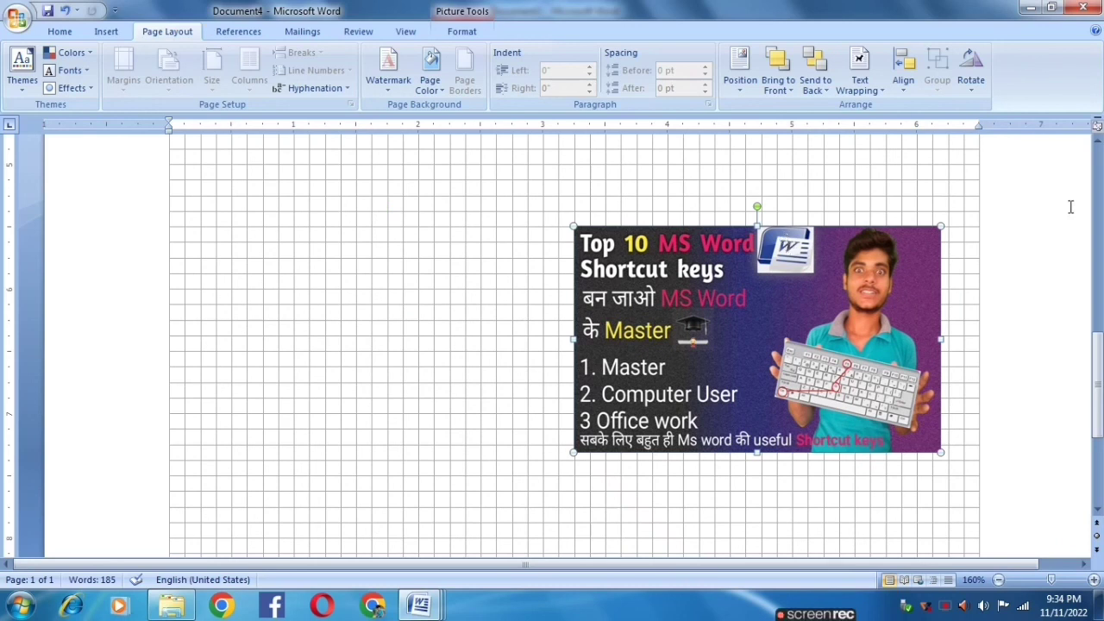
left_click(903, 68)
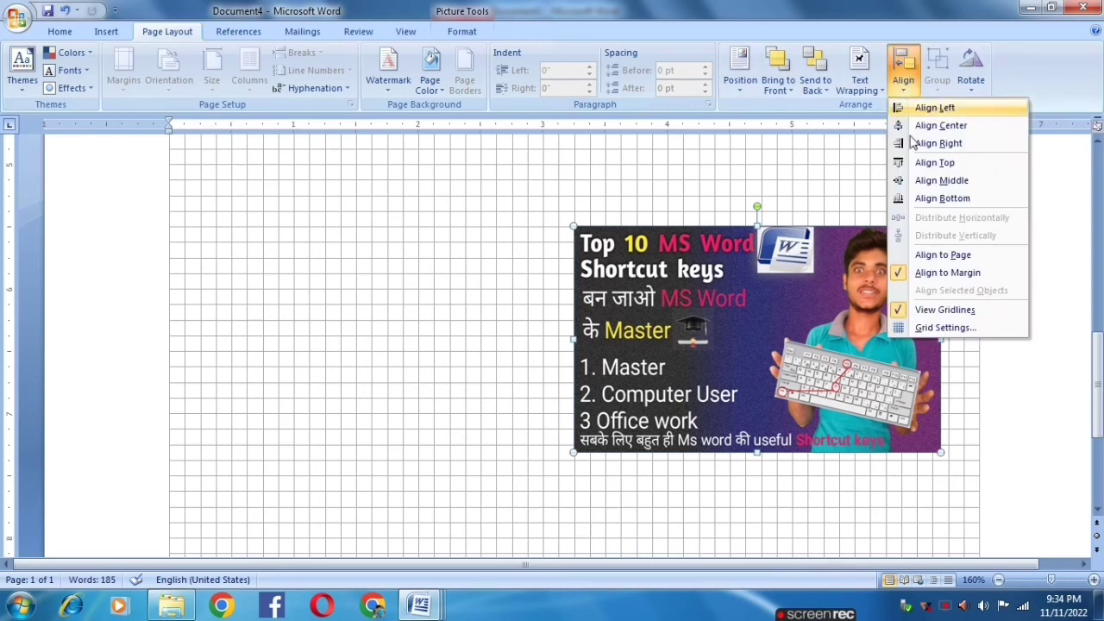
left_click(943, 329)
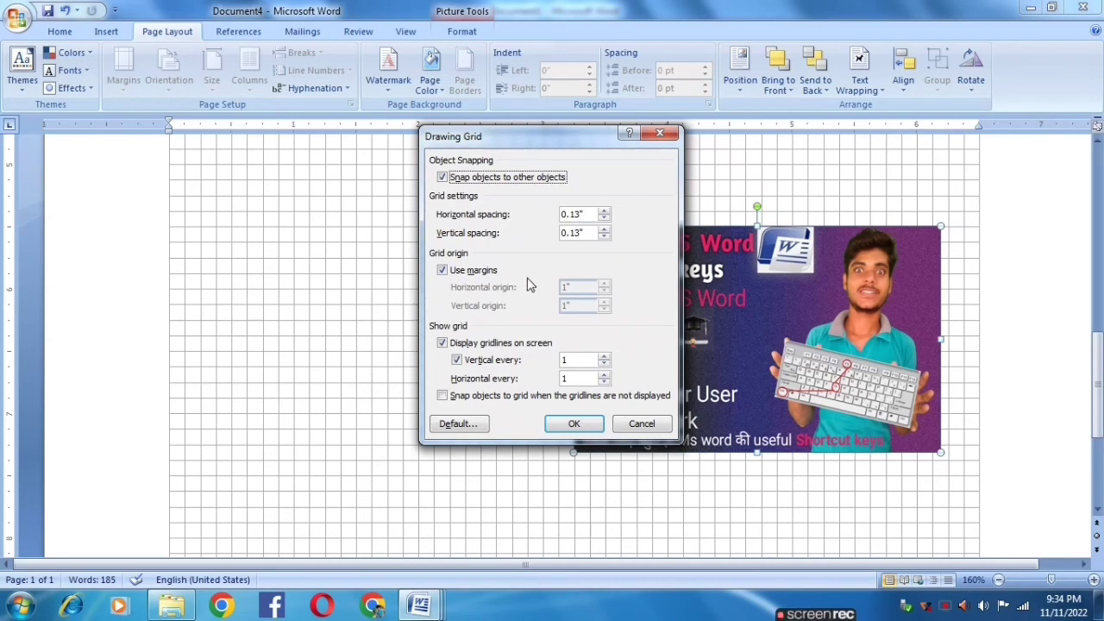
left_click(658, 133)
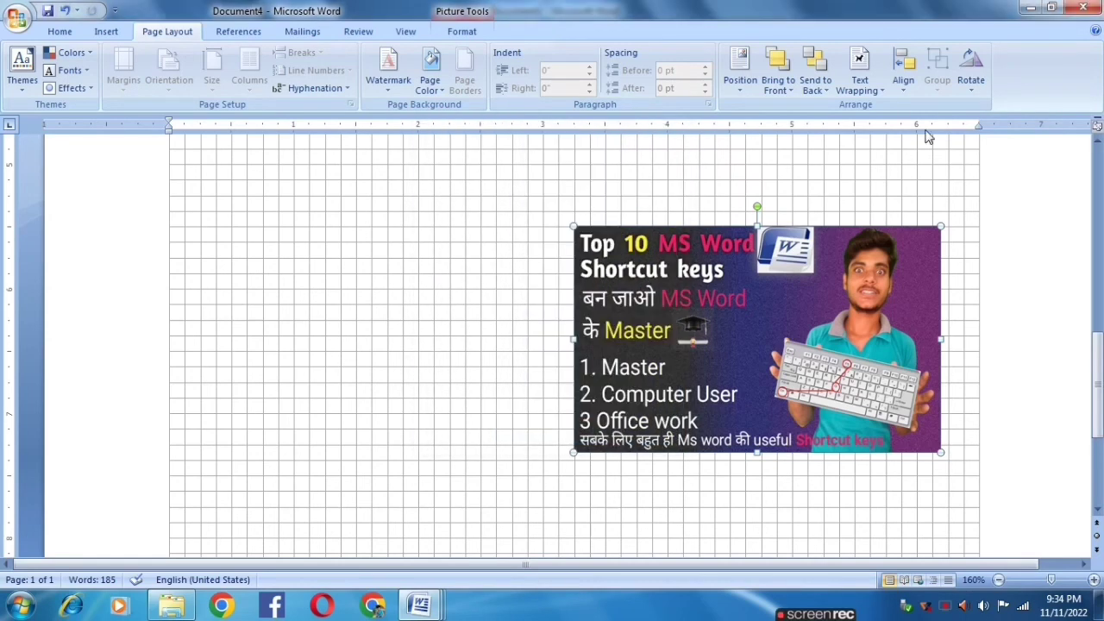
Step: Rotate the picture 90° right and back 90° left, then flip it vertically
left_click(970, 79)
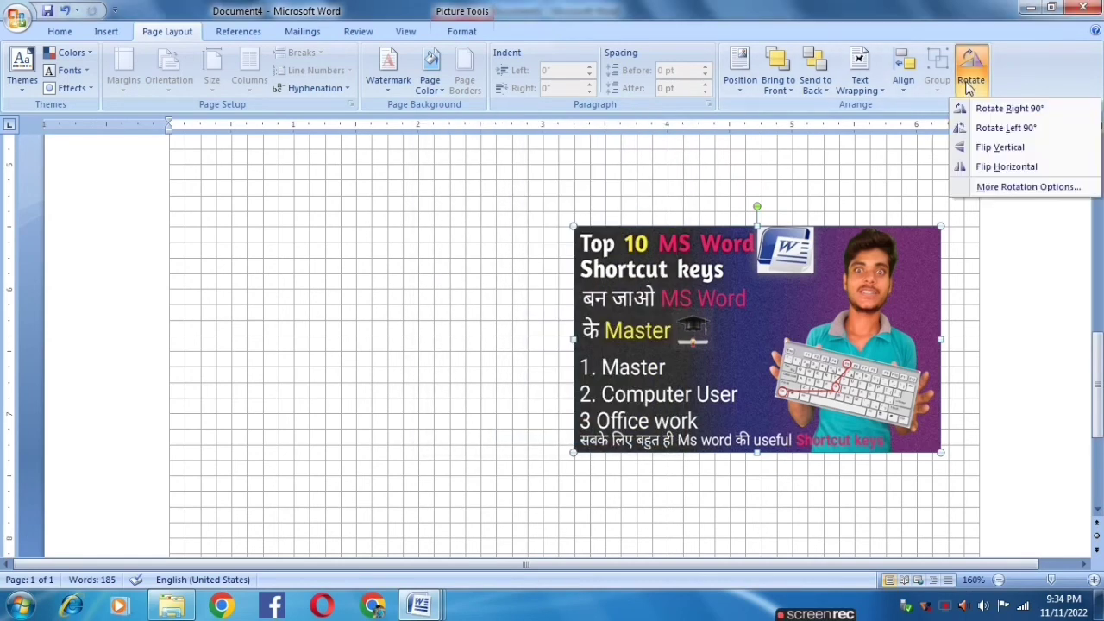
left_click(1010, 110)
left_click(971, 73)
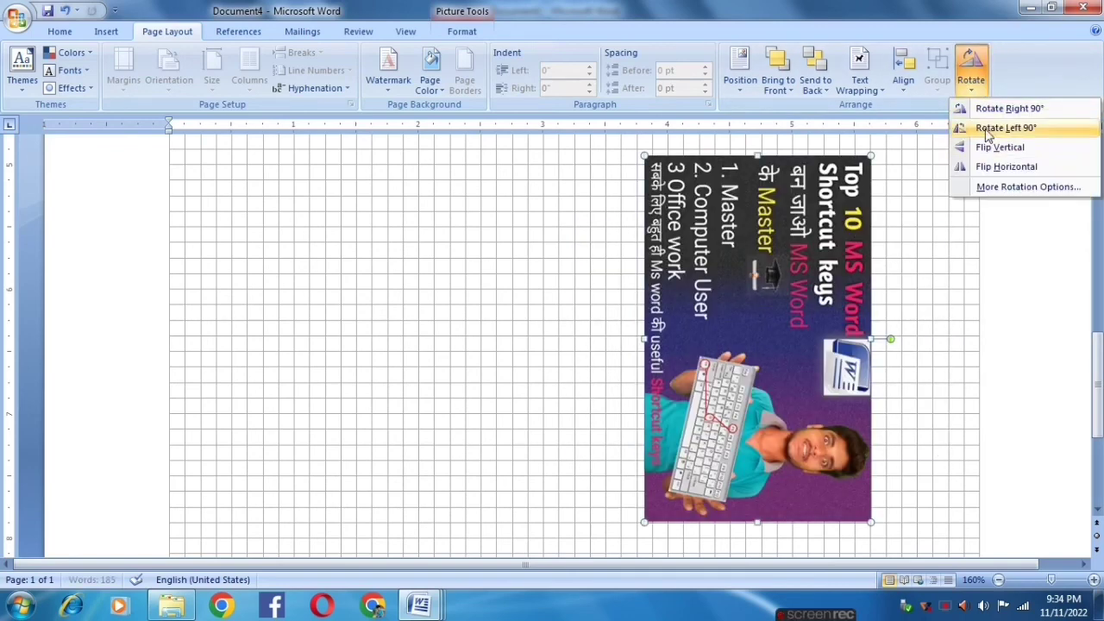
left_click(1001, 127)
left_click(974, 84)
left_click(993, 147)
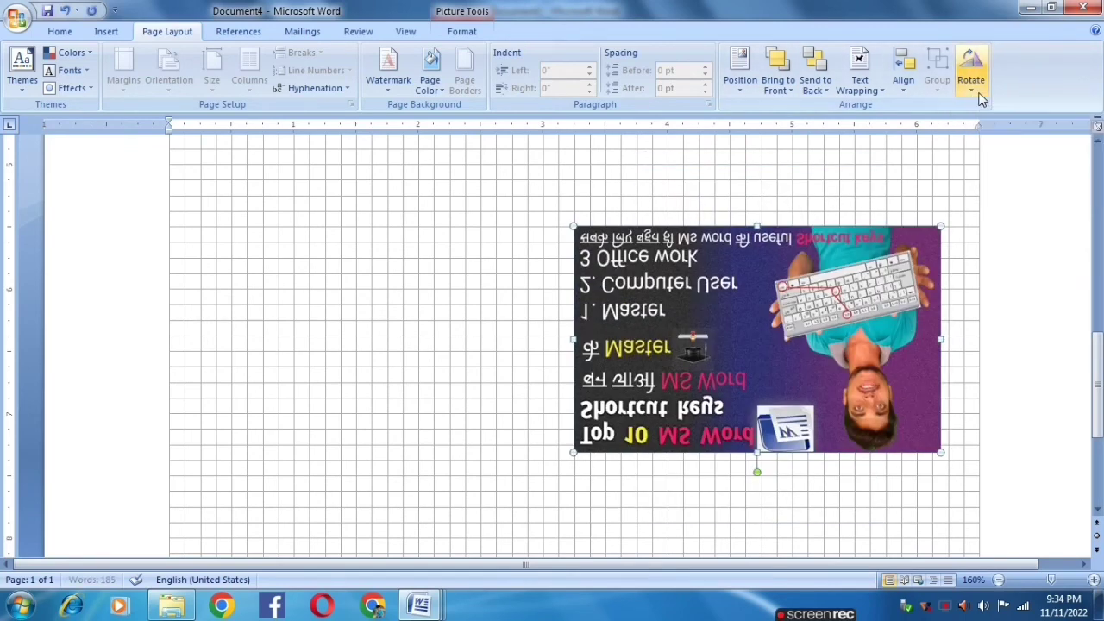
Step: Flip the picture horizontally and vertically again, then rotate it 90° left into portrait
left_click(972, 82)
left_click(992, 167)
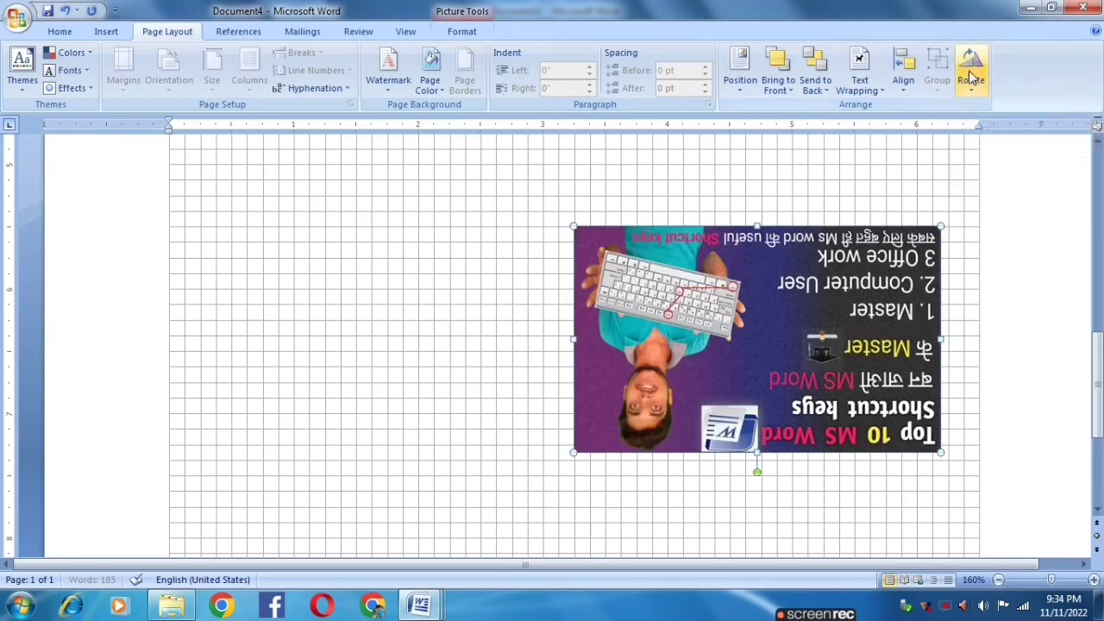
left_click(971, 76)
left_click(1001, 146)
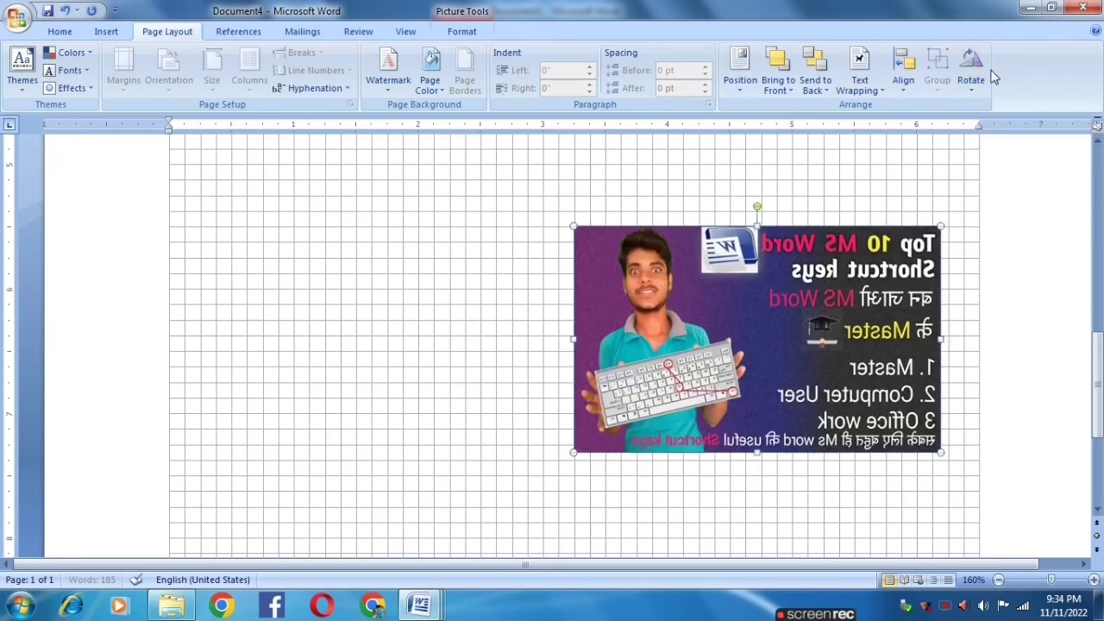
left_click(975, 78)
left_click(996, 127)
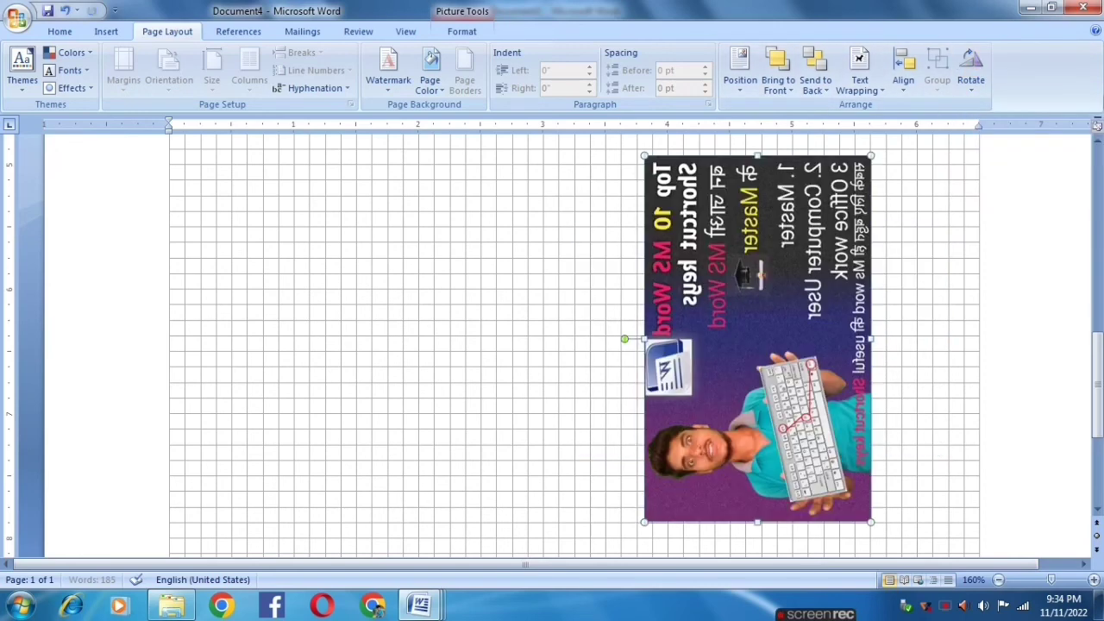